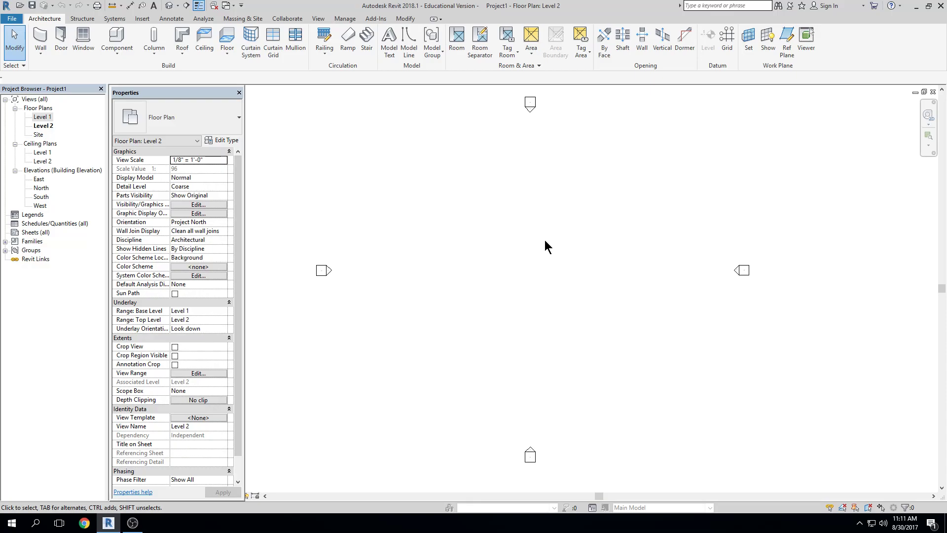
# Check the list of open views and choose Project1 - Floor Plan: Level 2
pyautogui.click(215, 6)
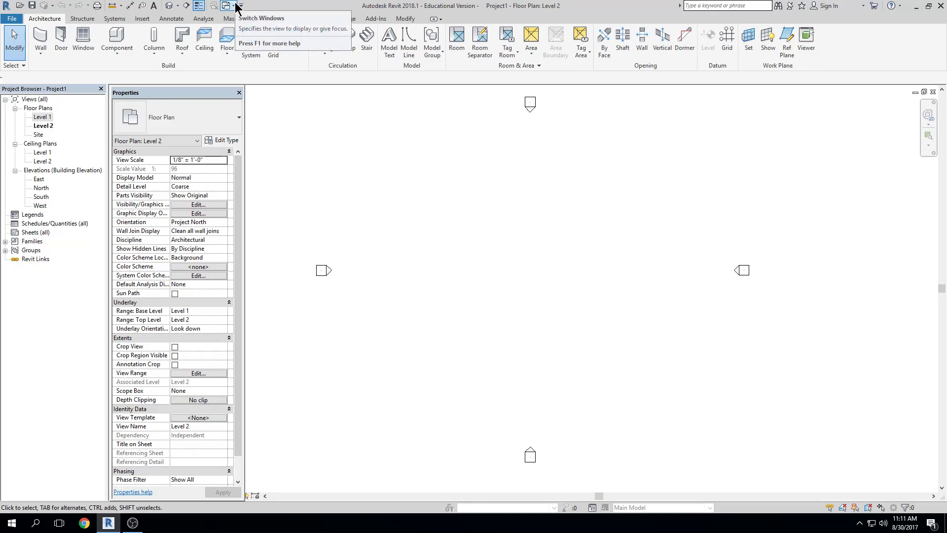
pyautogui.click(236, 7)
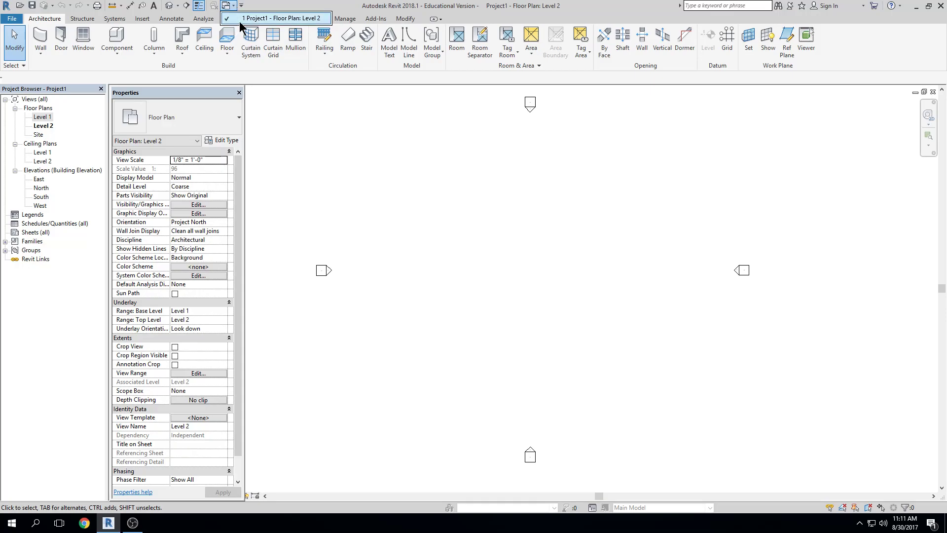
pyautogui.click(241, 19)
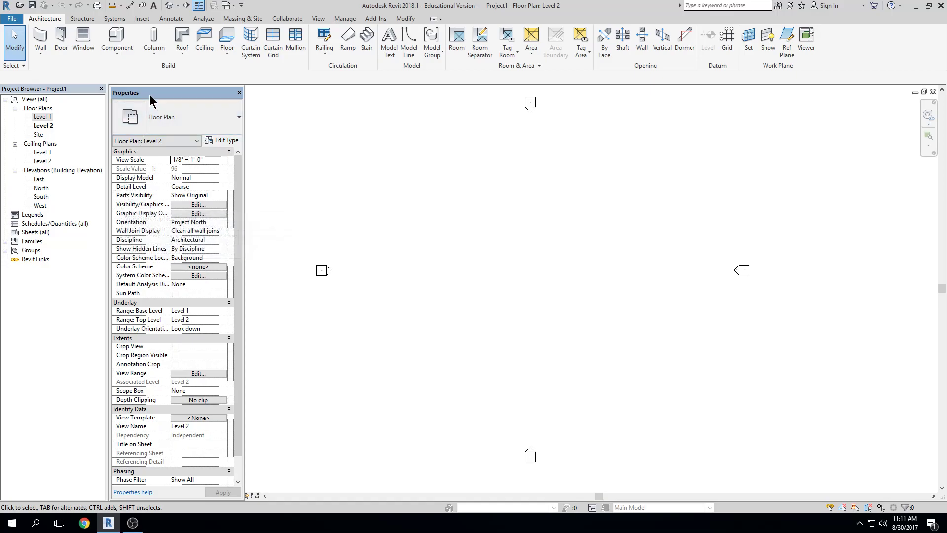
# Tab the Properties palette with the Project Browser, switch between the two, and redock Properties above the drawing area
pyautogui.moveTo(147, 91); pyautogui.dragTo(85, 97)
pyautogui.click(35, 496)
pyautogui.click(89, 496)
pyautogui.click(37, 496)
pyautogui.click(89, 496)
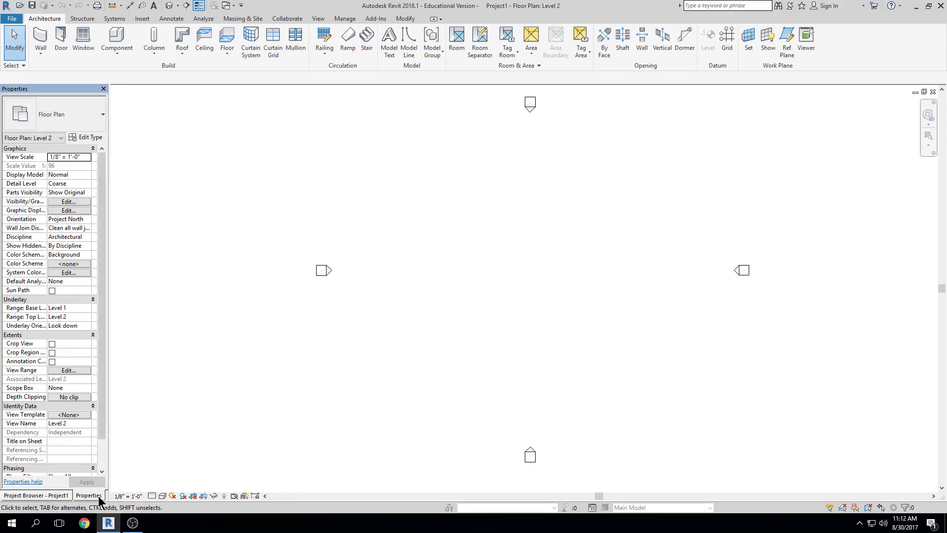
pyautogui.moveTo(97, 500)
pyautogui.mouseDown()
pyautogui.moveTo(117, 491)
pyautogui.moveTo(149, 438)
pyautogui.moveTo(209, 210)
pyautogui.moveTo(218, 105)
pyautogui.moveTo(46, 295)
pyautogui.moveTo(46, 485)
pyautogui.moveTo(296, 122)
pyautogui.moveTo(197, 85)
pyautogui.mouseUp()
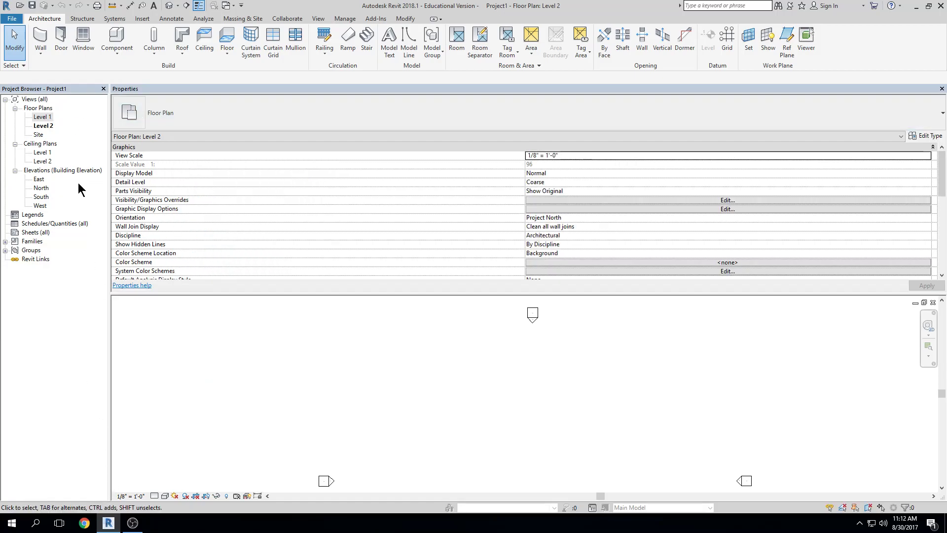
# Undock the Project Browser, shorten it, and float it beside the drawing area just below the ribbon
pyautogui.moveTo(58, 91); pyautogui.dragTo(64, 43)
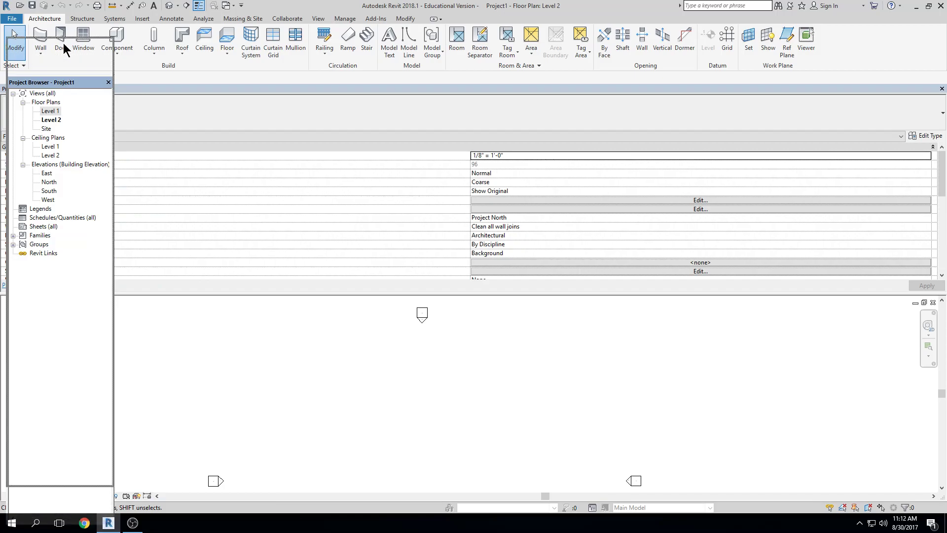
pyautogui.moveTo(66, 481); pyautogui.dragTo(66, 414)
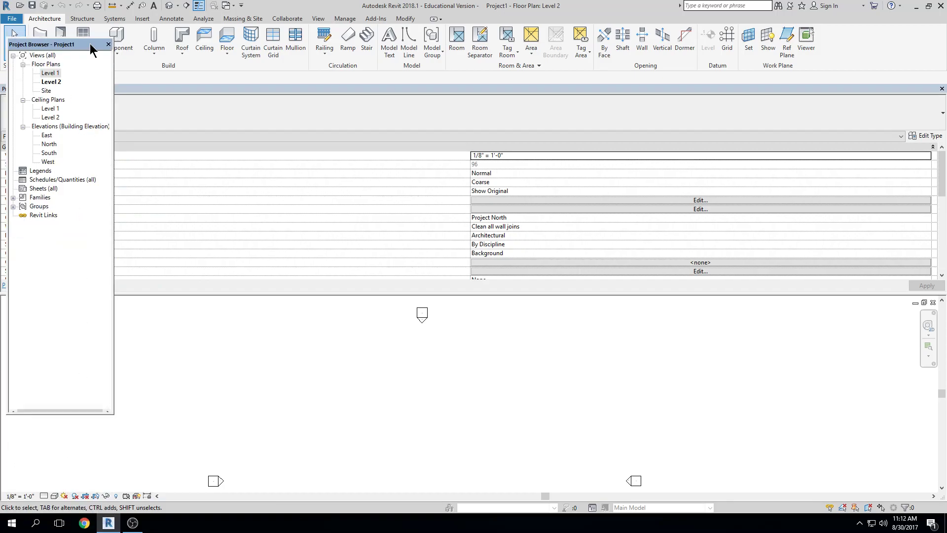
pyautogui.moveTo(81, 46); pyautogui.dragTo(75, 104)
# Undock the Properties palette, float it alongside the Project Browser, and shorten it to clear the view controls
pyautogui.moveTo(172, 87)
pyautogui.mouseDown()
pyautogui.moveTo(140, 168)
pyautogui.moveTo(74, 191)
pyautogui.moveTo(6, 323)
pyautogui.moveTo(106, 317)
pyautogui.moveTo(187, 333)
pyautogui.mouseUp()
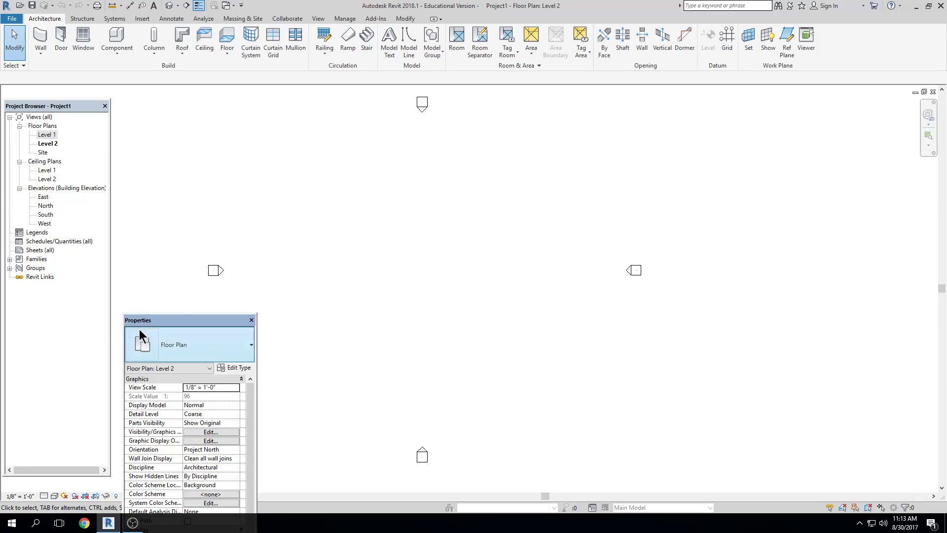
pyautogui.moveTo(134, 321); pyautogui.dragTo(140, 99)
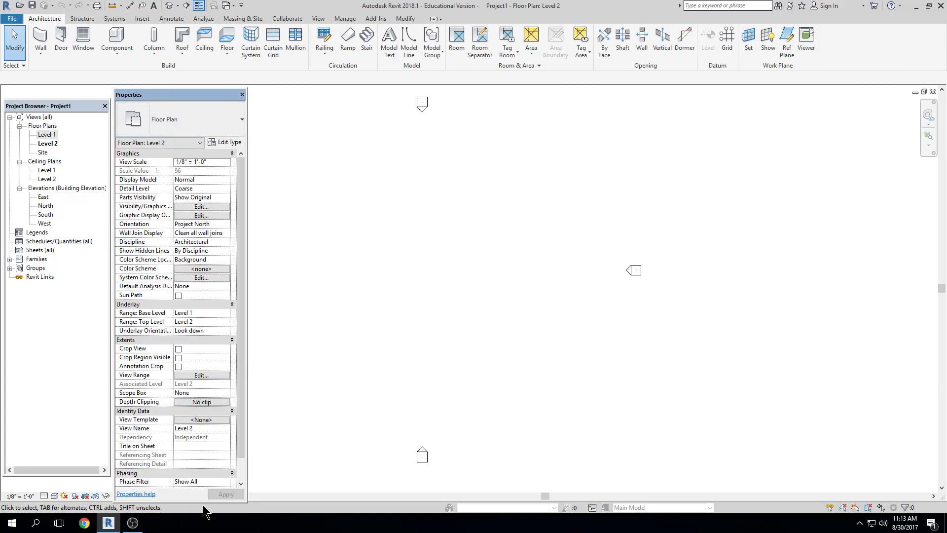
pyautogui.moveTo(202, 501); pyautogui.dragTo(200, 467)
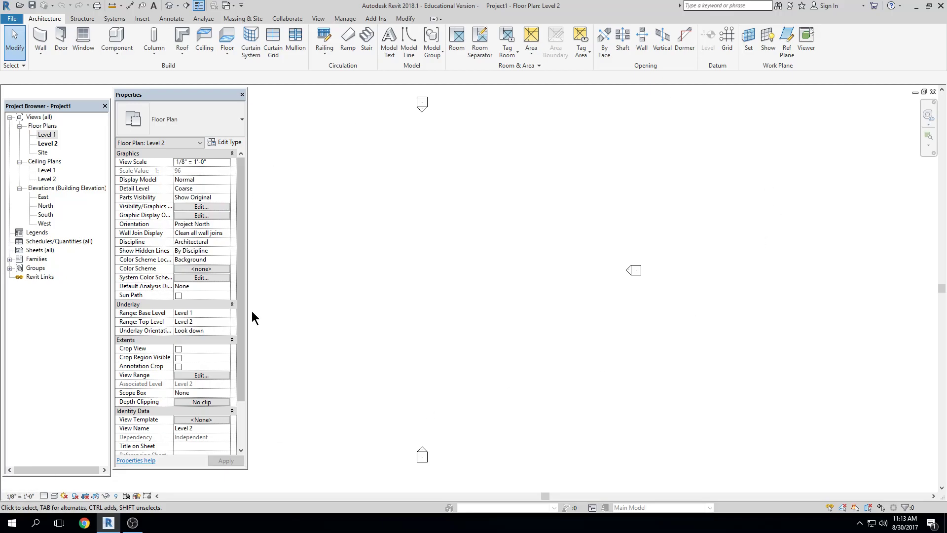
# Look through the view scales available for the Level 2 floor plan
pyautogui.moveTo(598, 324); pyautogui.dragTo(711, 327, button='middle')
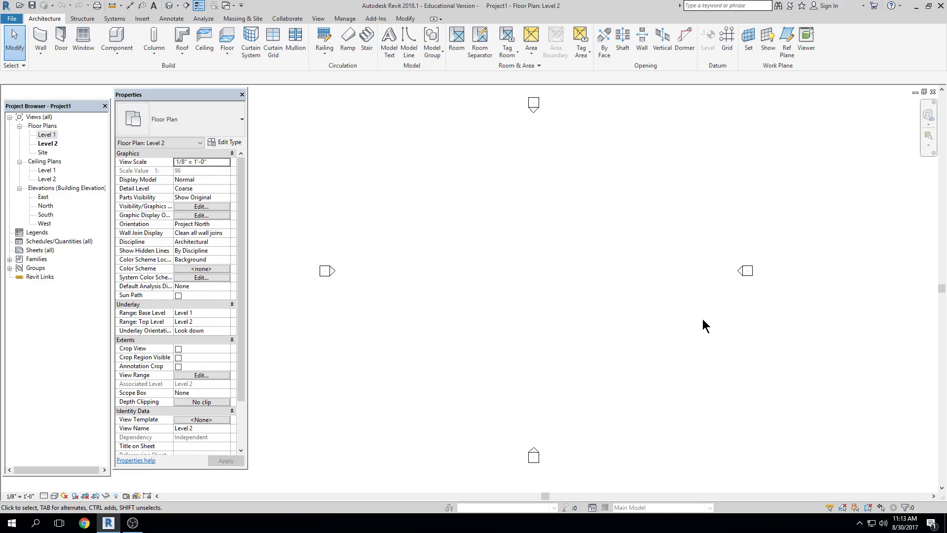
pyautogui.click(34, 496)
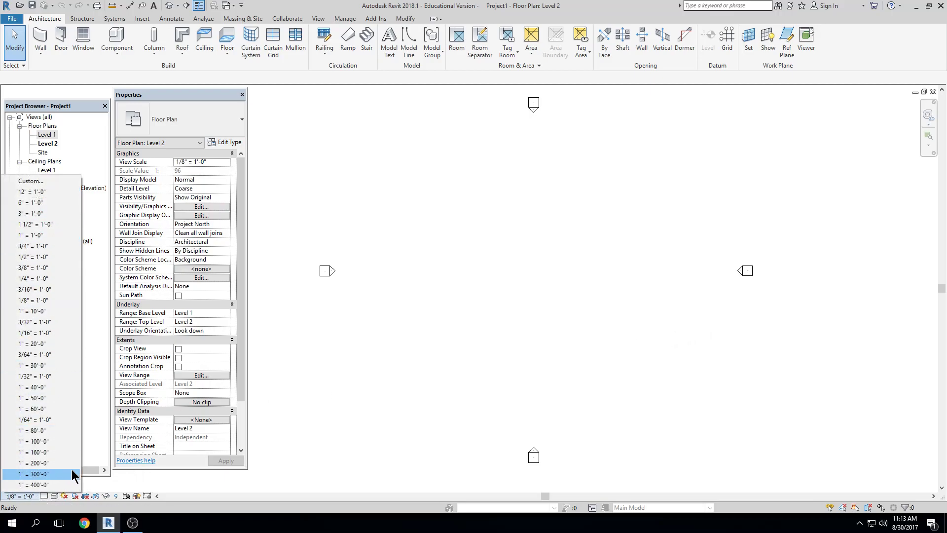
pyautogui.click(89, 482)
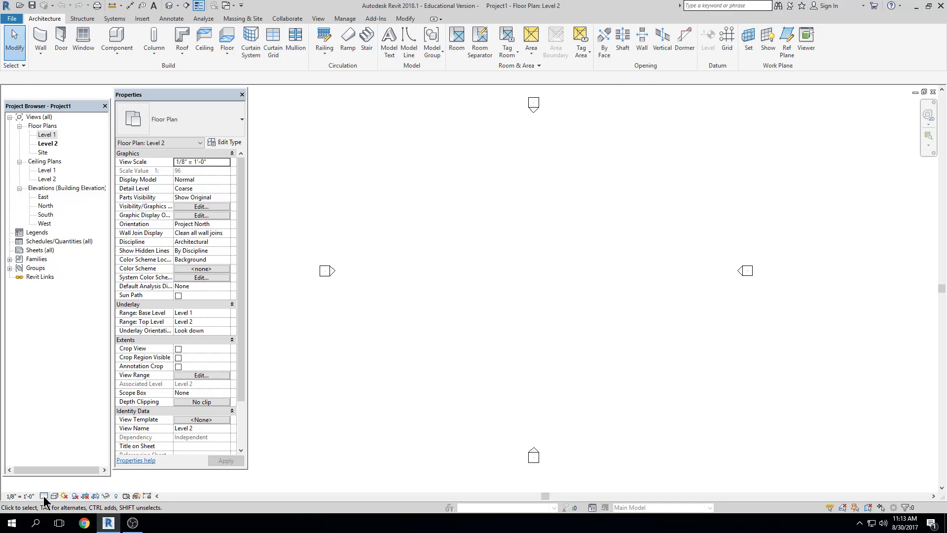
# Set the Level 2 plan's detail level to Medium and its visual style to Hidden Line
pyautogui.click(45, 497)
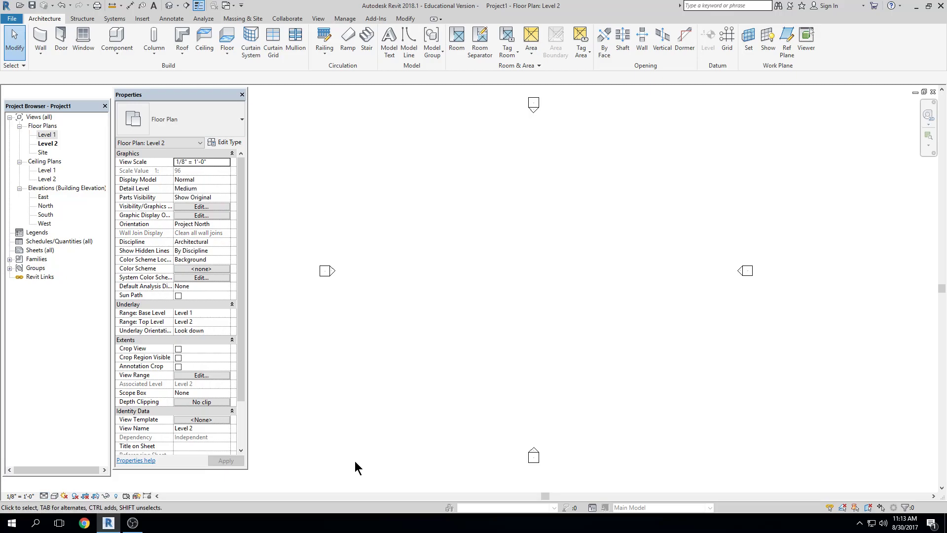
pyautogui.click(54, 496)
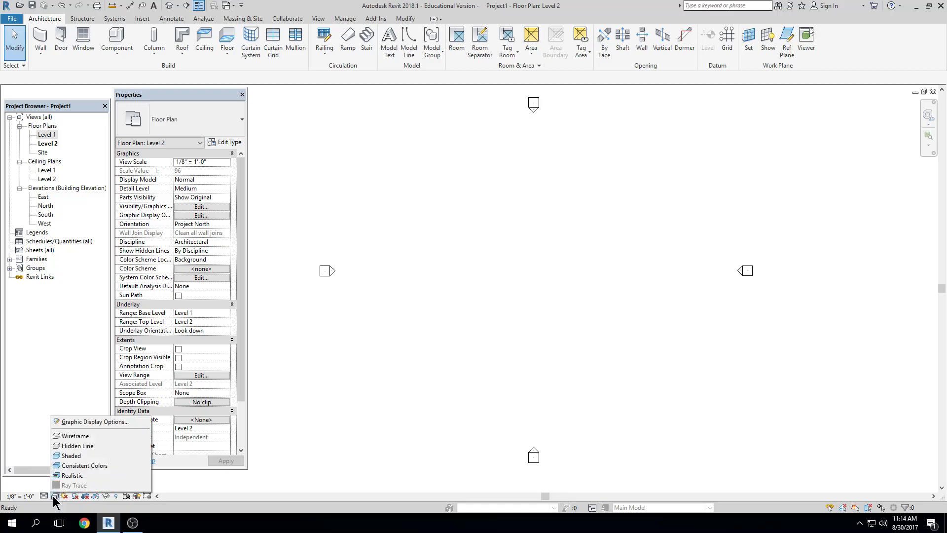
pyautogui.click(101, 446)
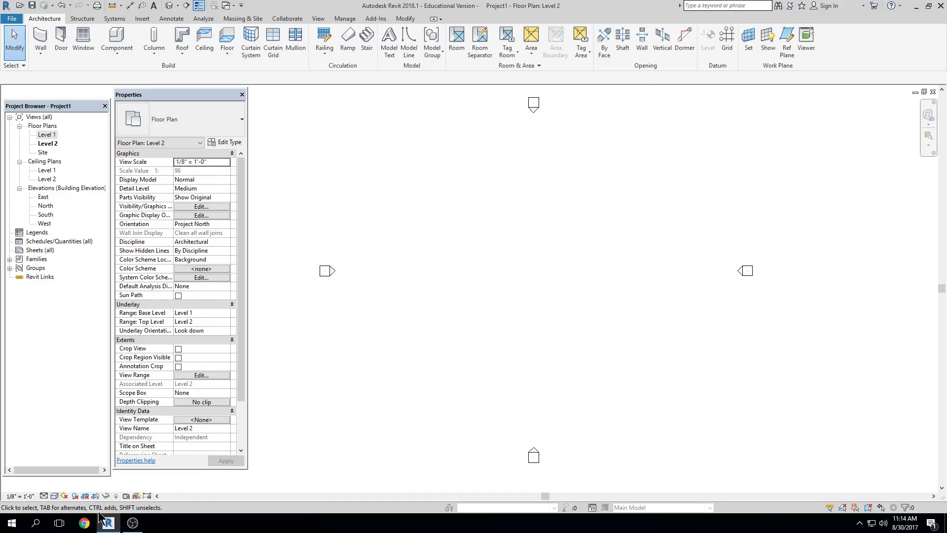
# Turn on Crop View and show the crop region in the Level 2 floor plan
pyautogui.click(96, 496)
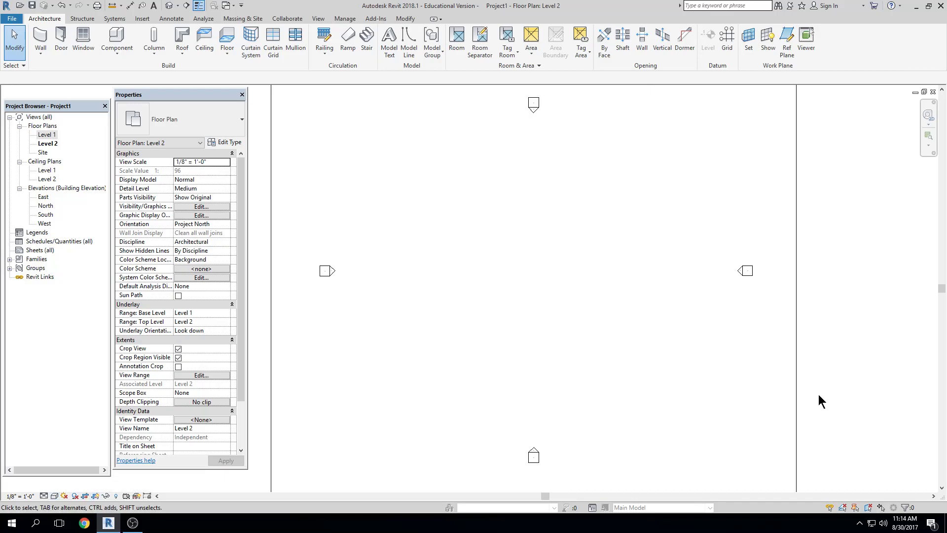
pyautogui.scroll(-2, 703, 230)
pyautogui.moveTo(763, 236); pyautogui.dragTo(708, 252, button='middle')
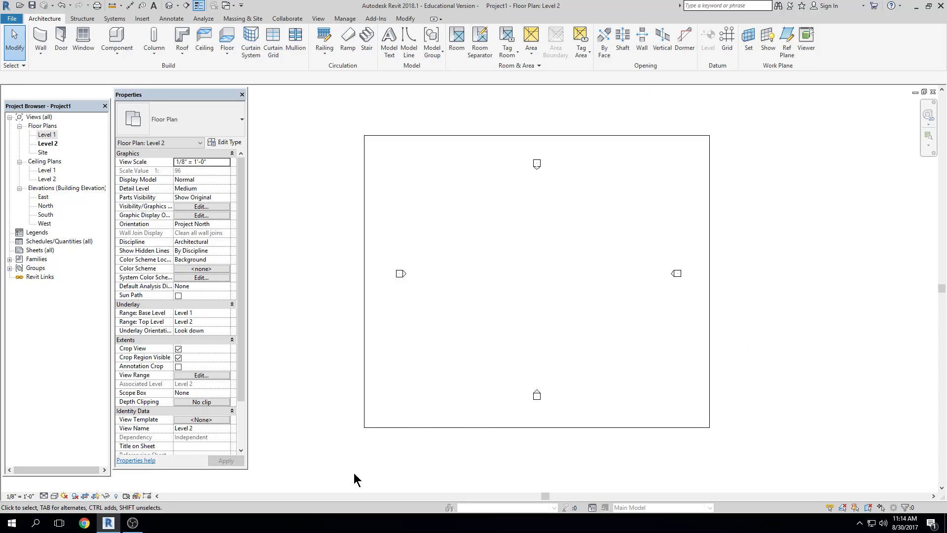
# Shrink the crop region by pulling in its left, top and right edges, cropping out the north and east elevation markers
pyautogui.click(402, 428)
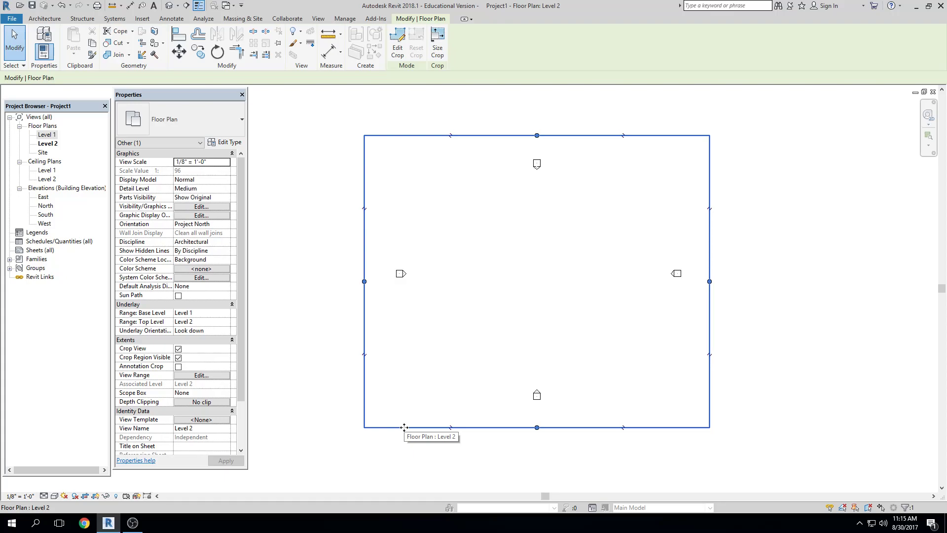
pyautogui.moveTo(365, 281); pyautogui.dragTo(390, 280)
pyautogui.moveTo(549, 134); pyautogui.dragTo(549, 176)
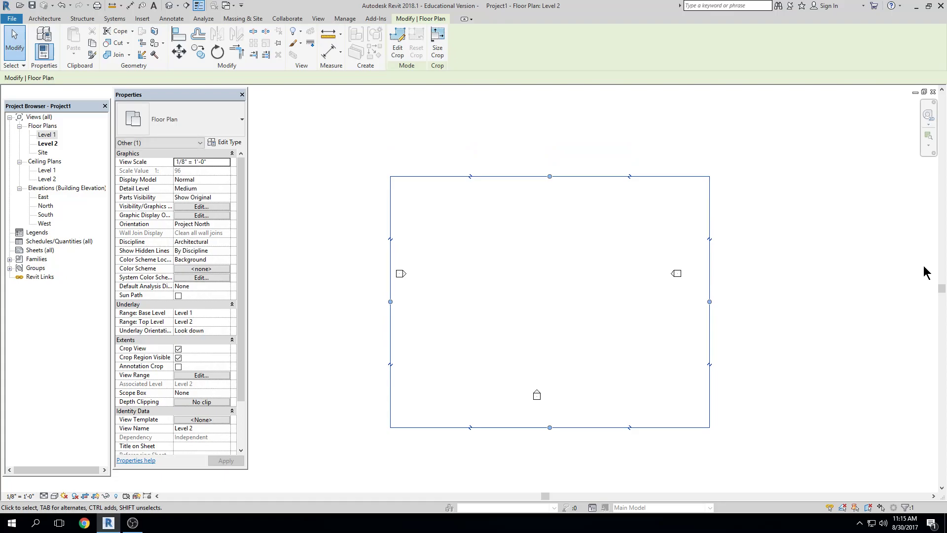
pyautogui.moveTo(709, 302); pyautogui.dragTo(662, 307)
pyautogui.click(769, 360)
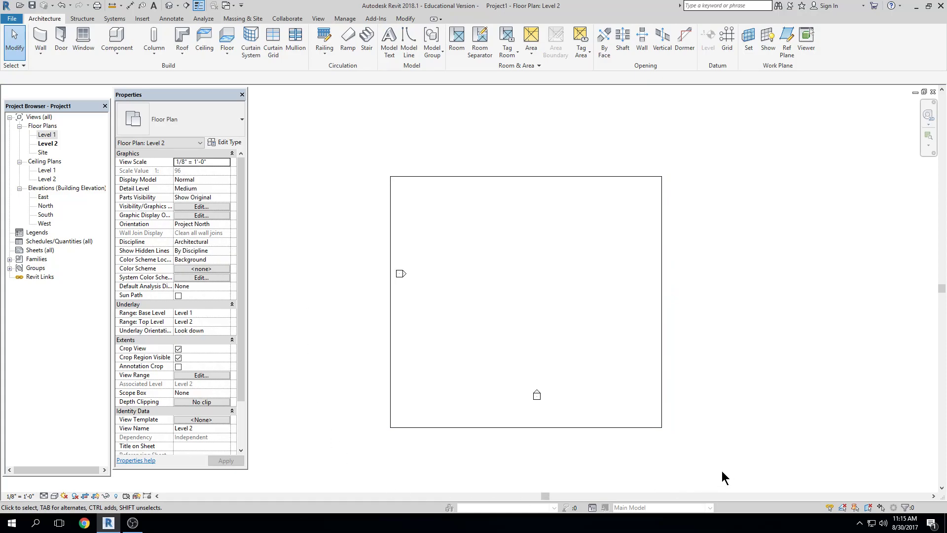
# Hide the crop region and show it again, and turn off Crop View for the Level 2 plan
pyautogui.click(97, 497)
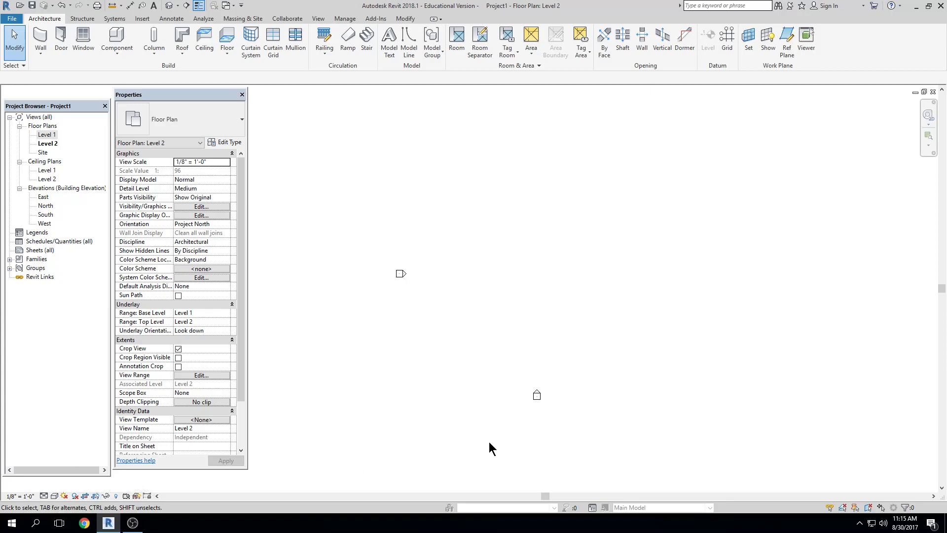
pyautogui.click(97, 497)
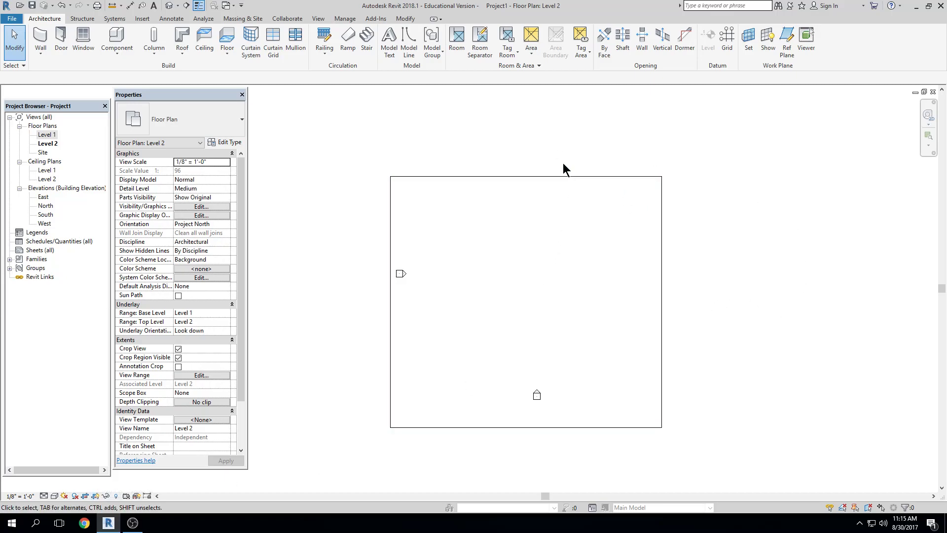
pyautogui.click(87, 496)
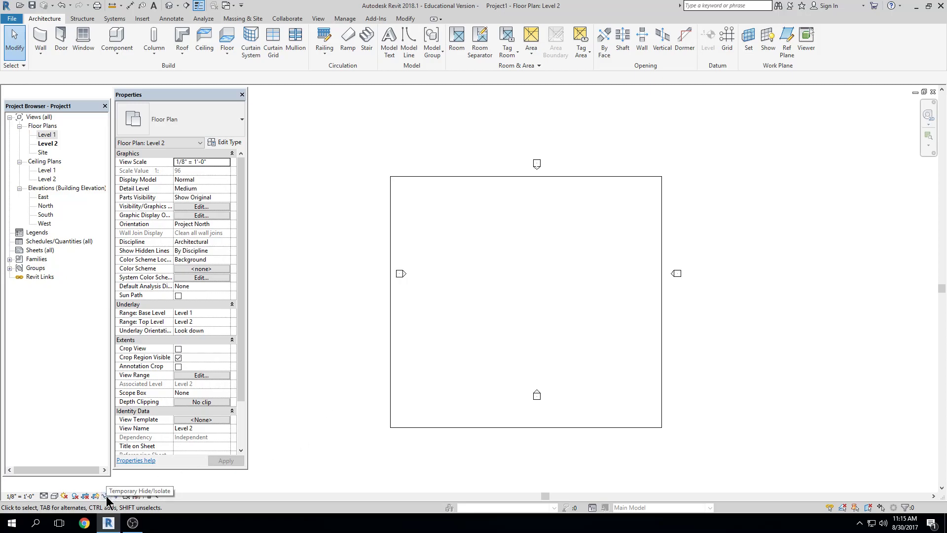
# Temporarily hide the category of the west elevation marker, then reset Temporary Hide/Isolate
pyautogui.moveTo(320, 303)
pyautogui.mouseDown()
pyautogui.moveTo(377, 285)
pyautogui.moveTo(446, 231)
pyautogui.mouseUp()
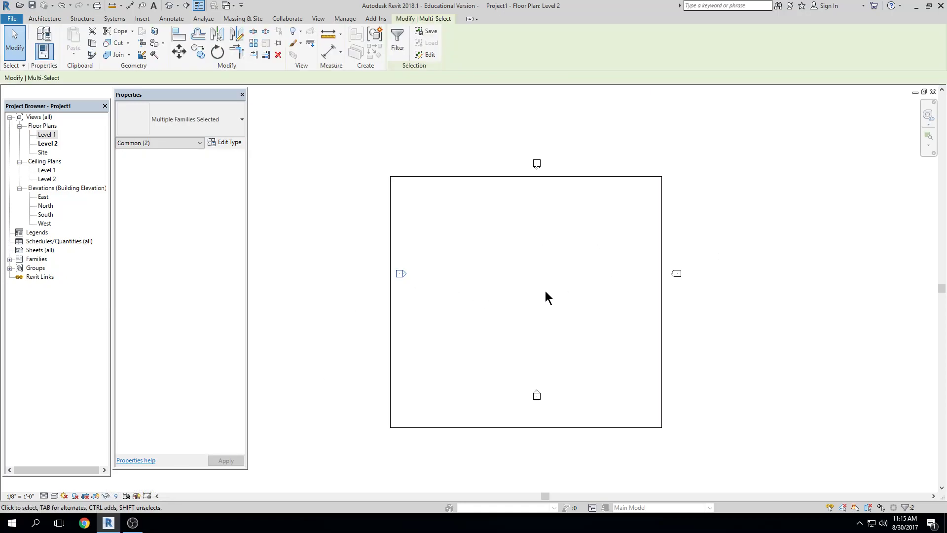
pyautogui.click(106, 496)
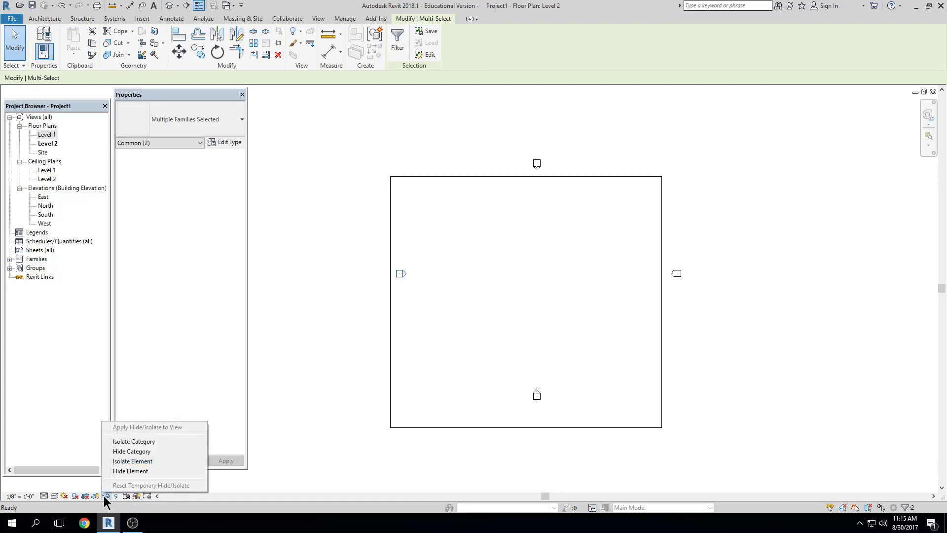
pyautogui.click(119, 455)
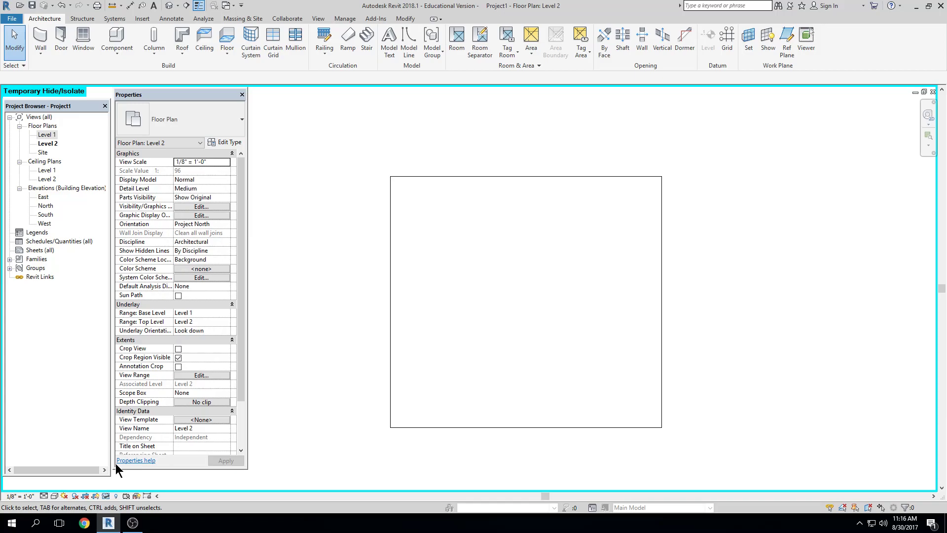
pyautogui.click(105, 496)
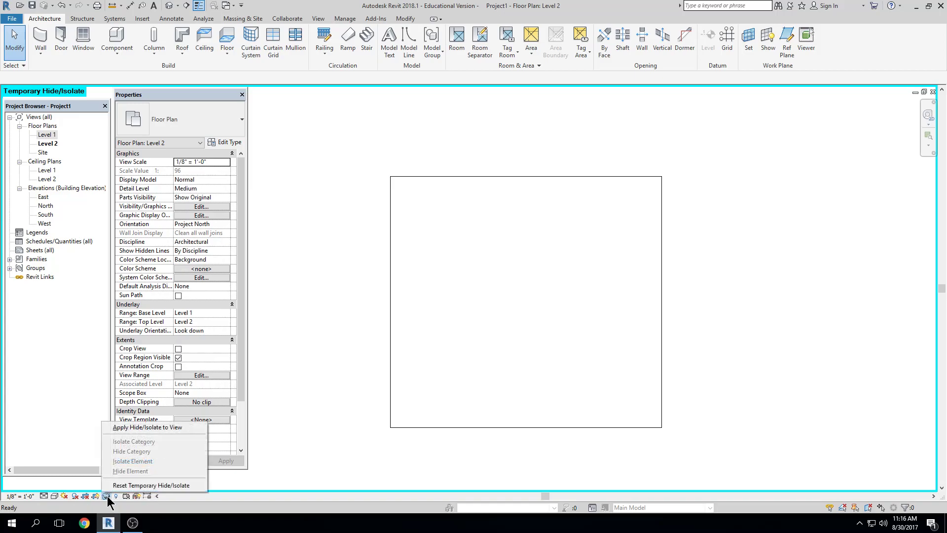
pyautogui.click(114, 486)
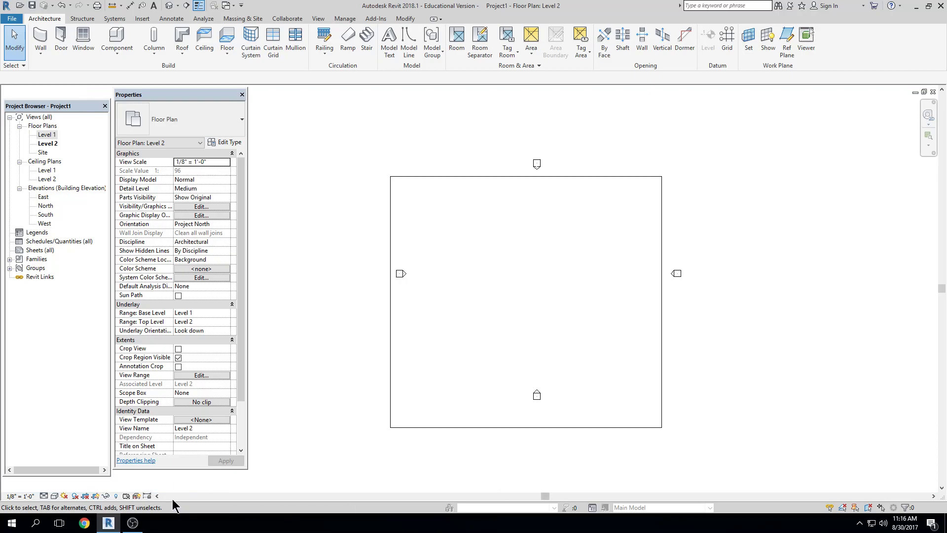
# Reveal the hidden elements of the Level 2 plan and return to the normal display
pyautogui.click(116, 496)
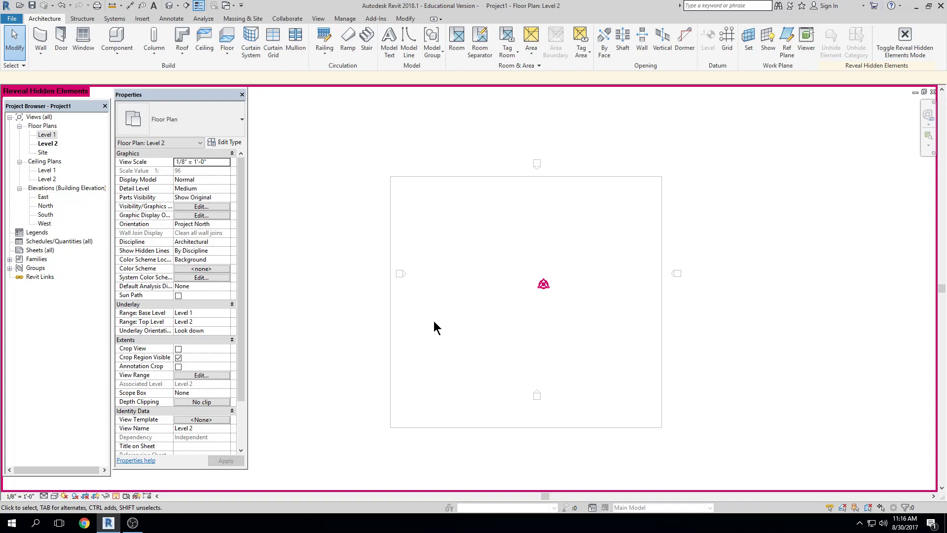
pyautogui.click(116, 496)
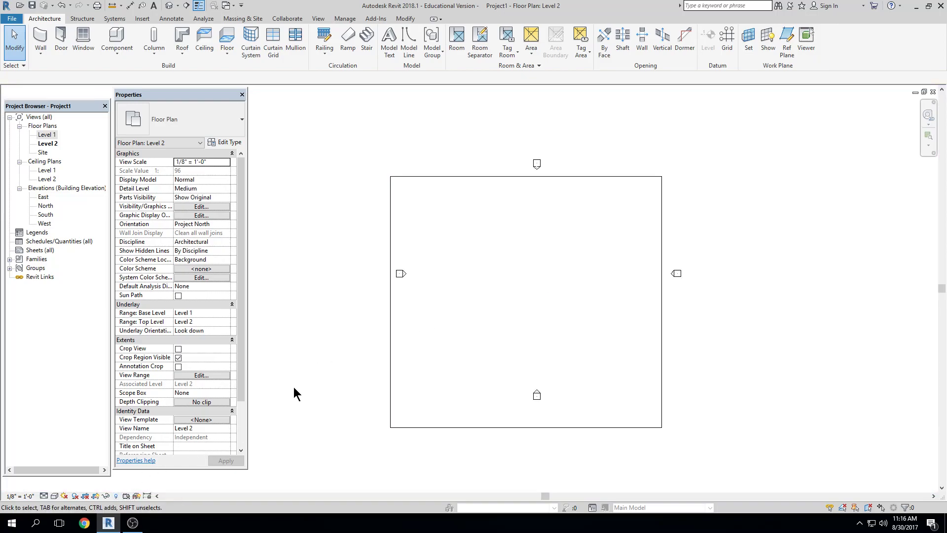
# Extend the crop region's top and right edges outward so it encloses all four elevation markers
pyautogui.click(662, 235)
pyautogui.moveTo(527, 177); pyautogui.dragTo(530, 146)
pyautogui.moveTo(662, 287); pyautogui.dragTo(694, 287)
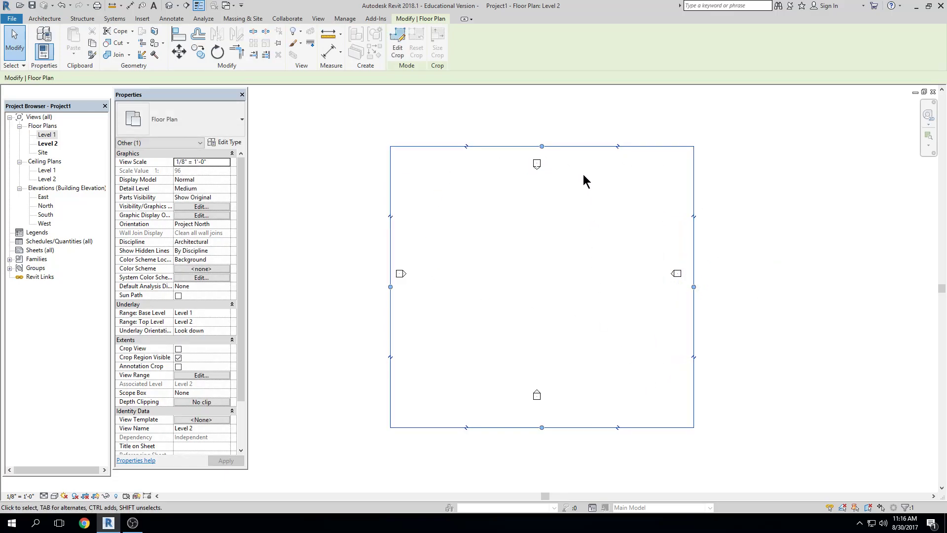
pyautogui.click(544, 310)
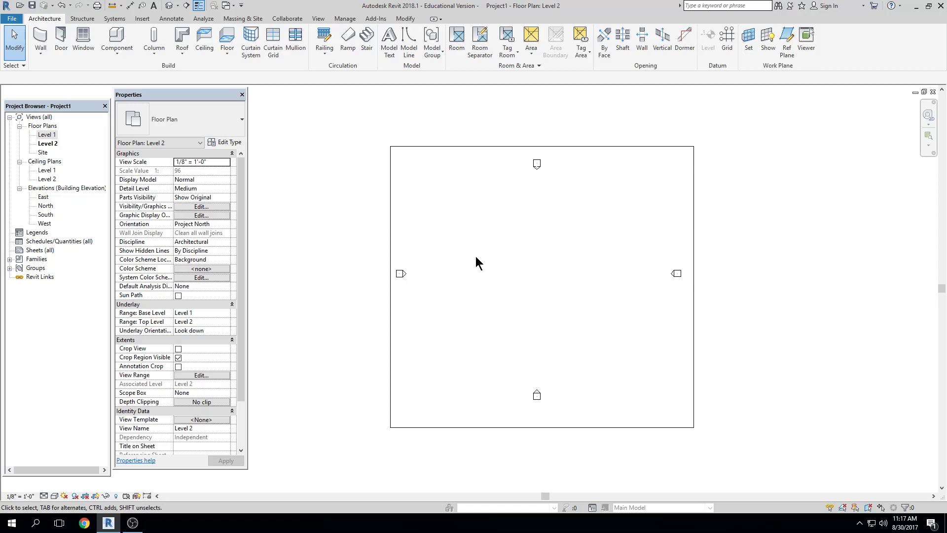
pyautogui.scroll(5, 476, 256)
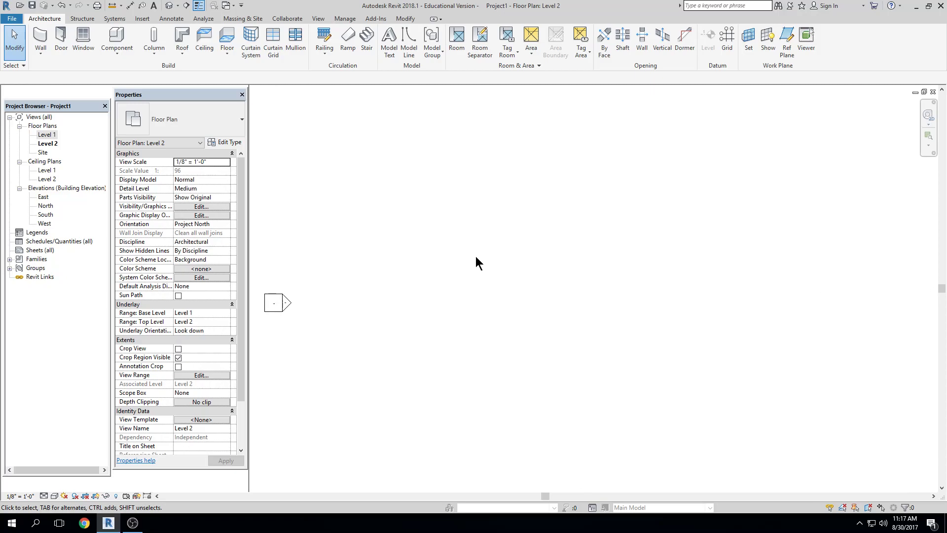
pyautogui.scroll(-5, 476, 256)
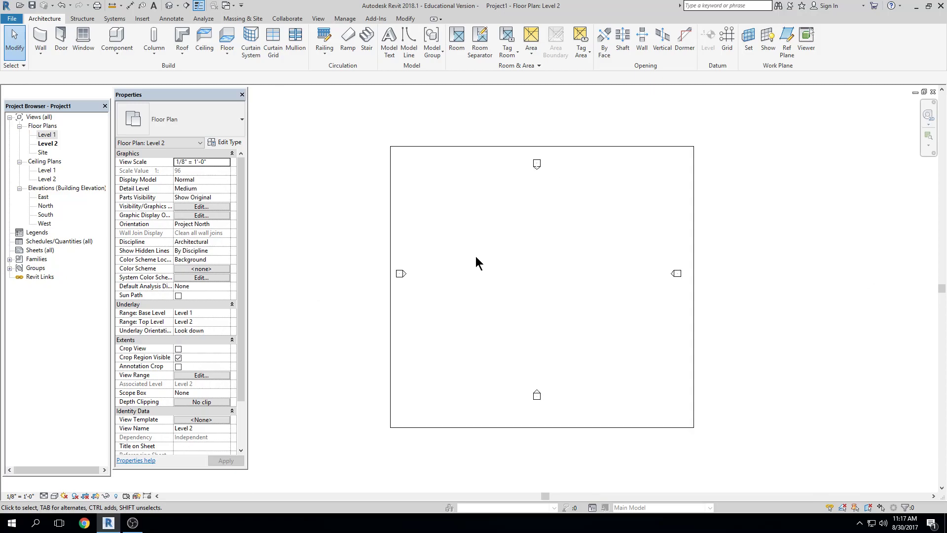
# Practise panning and zooming around the Level 2 floor plan, then zoom the view to fit
pyautogui.moveTo(483, 264); pyautogui.dragTo(581, 287, button='middle')
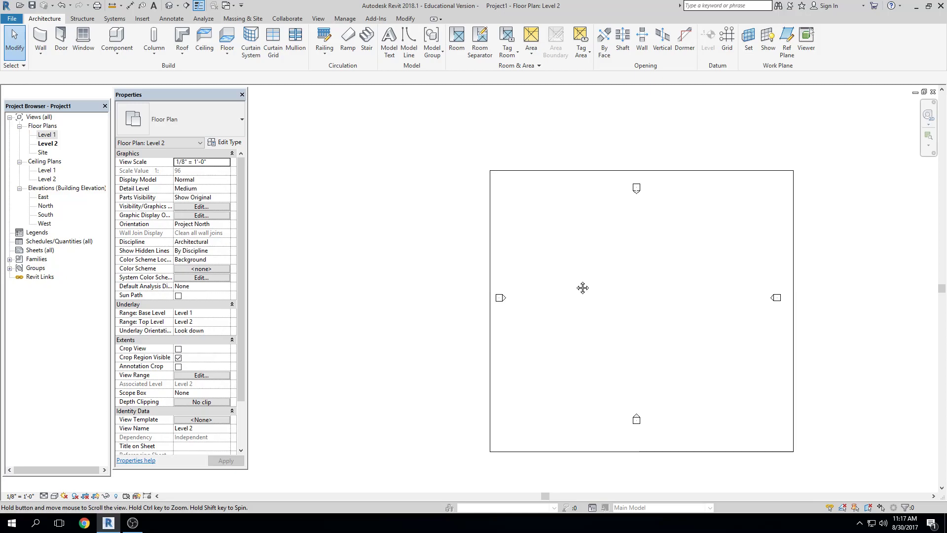
pyautogui.scroll(2, 576, 282)
pyautogui.scroll(1, 576, 285)
pyautogui.scroll(-2, 577, 285)
pyautogui.moveTo(576, 285); pyautogui.dragTo(555, 285, button='middle')
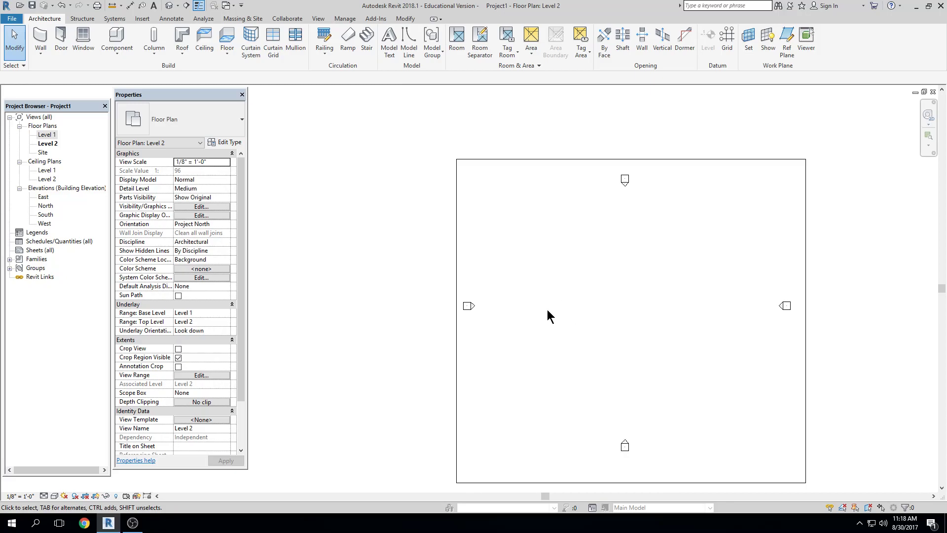
pyautogui.scroll(-8, 484, 353)
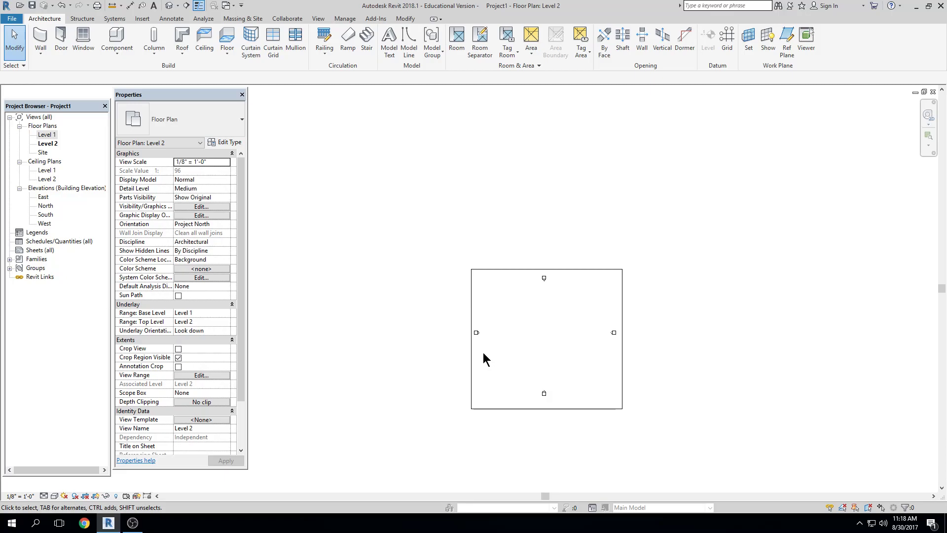
pyautogui.scroll(-2, 484, 353)
pyautogui.moveTo(484, 354); pyautogui.dragTo(890, 485, button='middle')
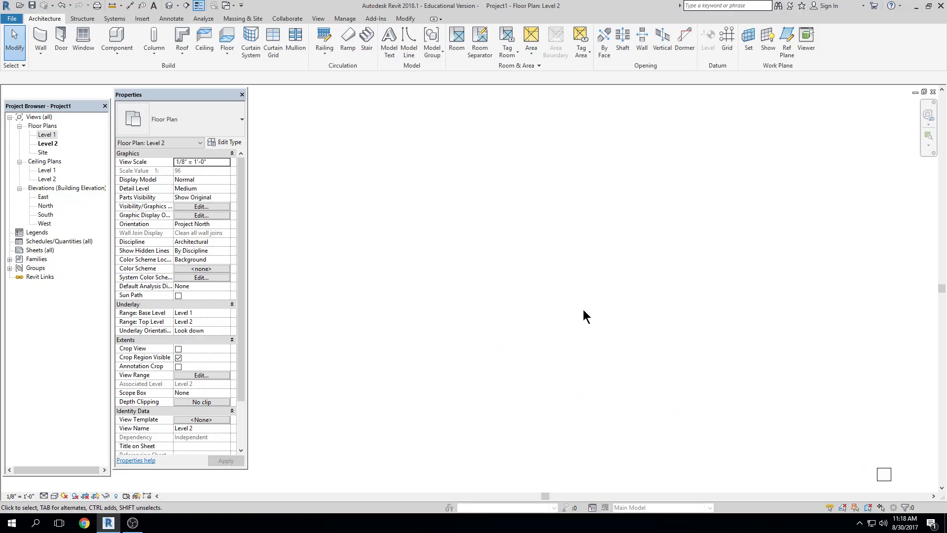
pyautogui.middleClick(524, 234)
pyautogui.middleClick(524, 234)
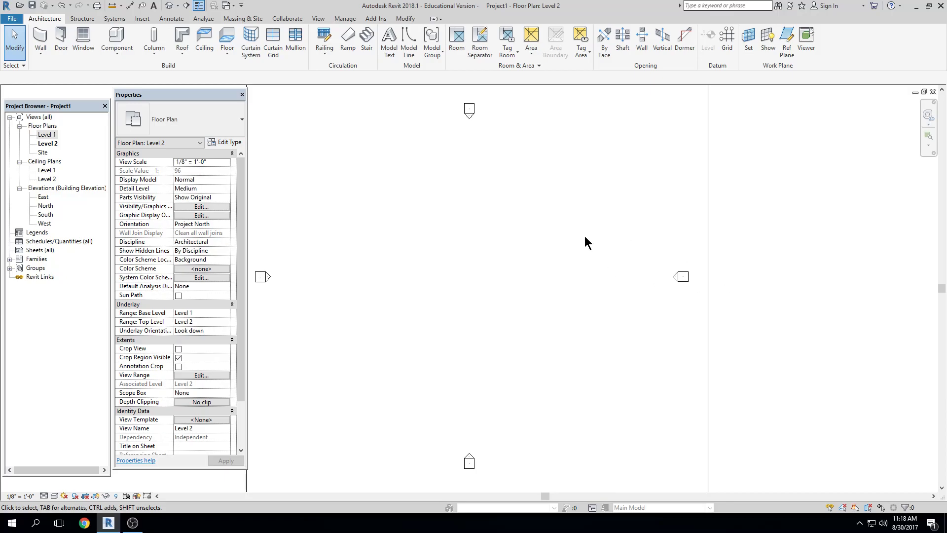
# Look over the zoom and pan commands offered for the Level 2 plan, then zoom out slightly
pyautogui.rightClick(447, 240)
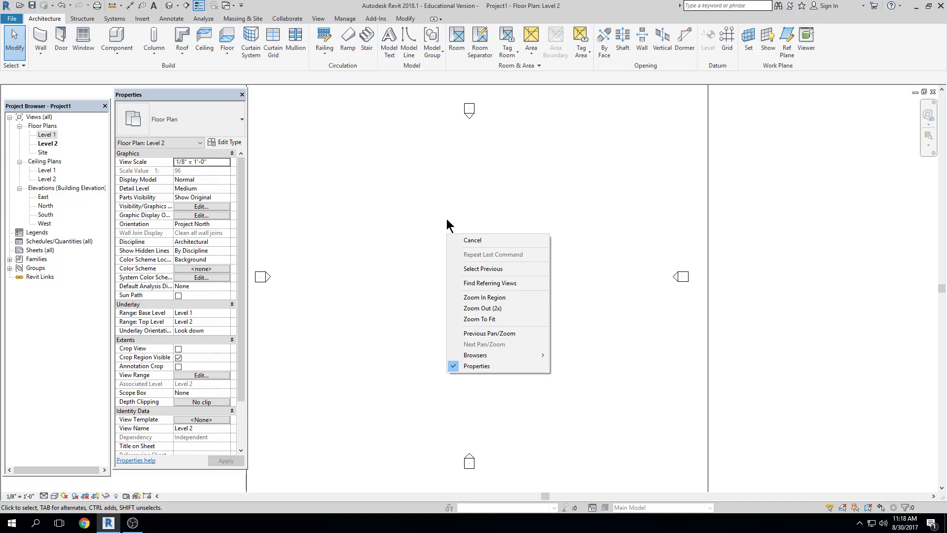
pyautogui.click(343, 203)
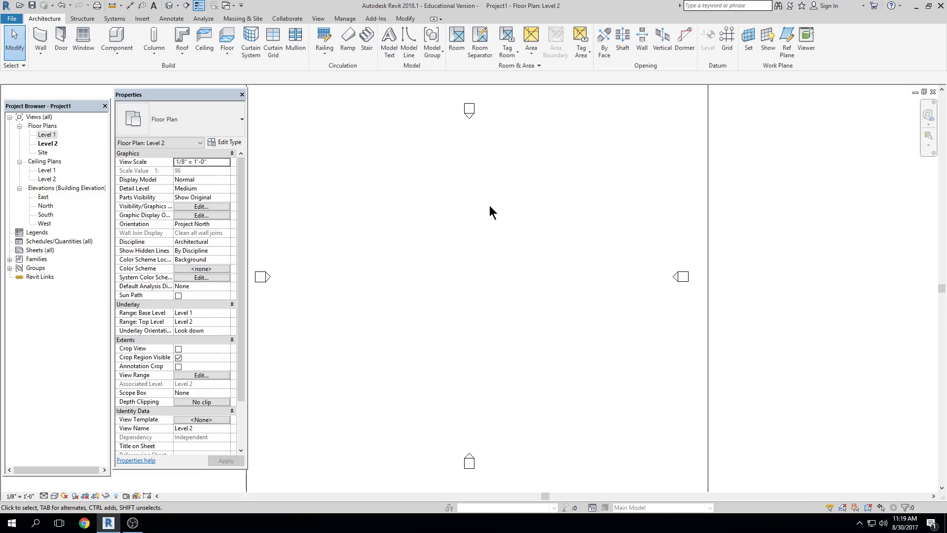
pyautogui.scroll(-1, 537, 214)
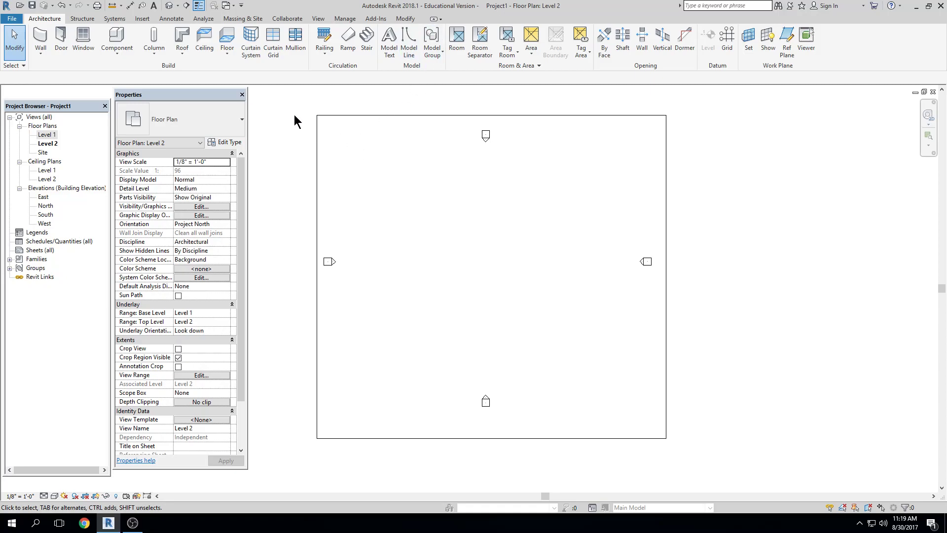
# Open the default 3D view and place a short straight test wall in it
pyautogui.click(169, 6)
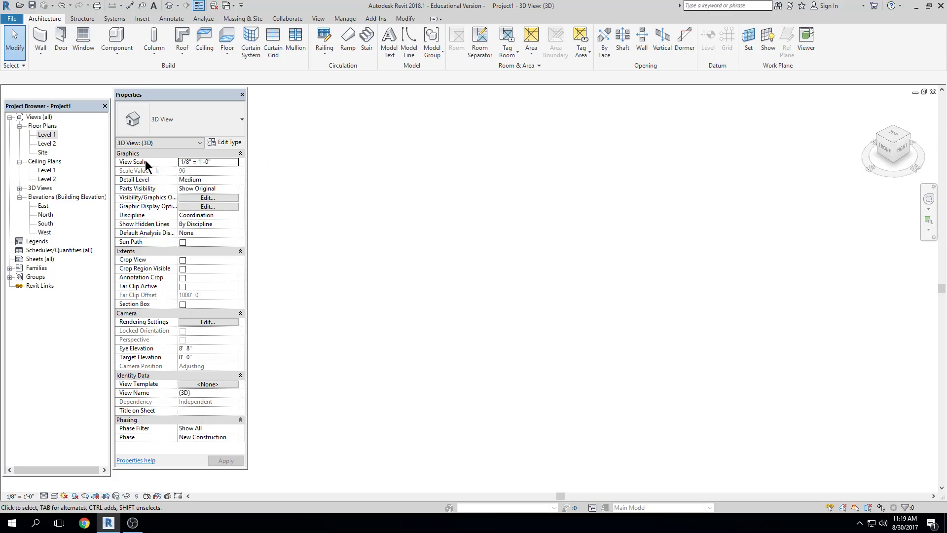
pyautogui.click(40, 53)
pyautogui.click(355, 282)
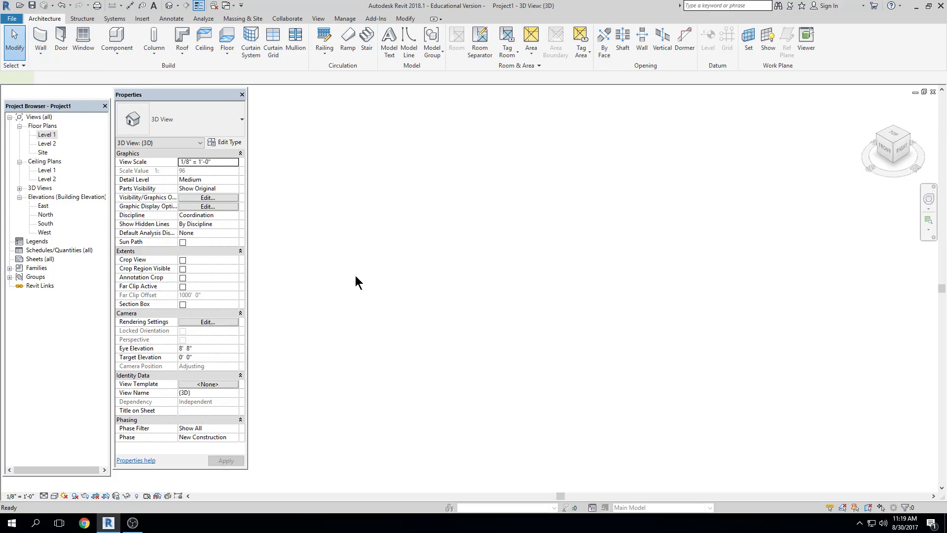
pyautogui.click(355, 276)
pyautogui.click(566, 205)
pyautogui.press('Escape')
pyautogui.press('Escape')
# Practise panning, zooming and orbiting around the test wall in the 3D view, then zoom to fit
pyautogui.scroll(-1, 625, 259)
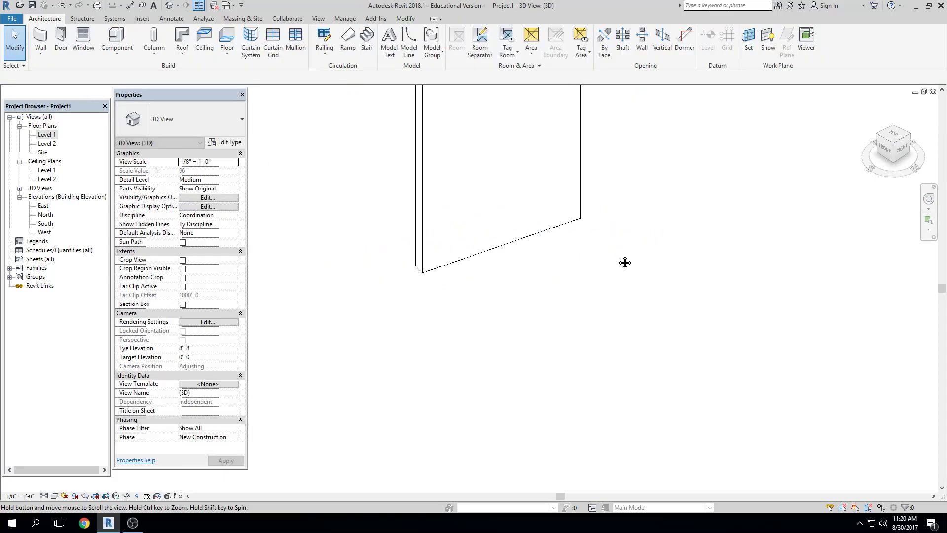
pyautogui.moveTo(625, 260); pyautogui.dragTo(637, 414, button='middle')
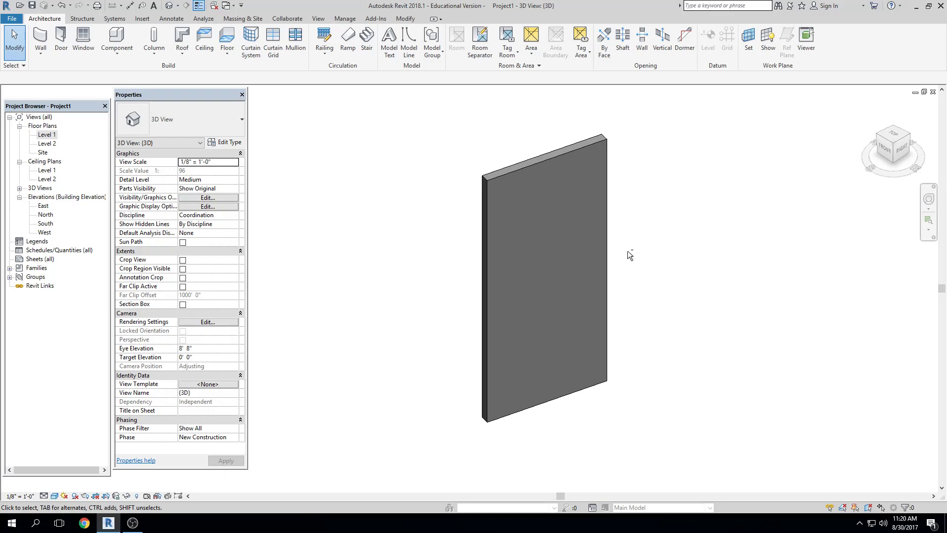
pyautogui.scroll(1, 632, 229)
pyautogui.keyDown('shift'); pyautogui.moveTo(633, 229); pyautogui.dragTo(541, 224, button='middle'); pyautogui.keyUp('shift')
pyautogui.keyDown('shift'); pyautogui.moveTo(603, 245); pyautogui.dragTo(547, 393, button='middle'); pyautogui.keyUp('shift')
pyautogui.scroll(4, 446, 355)
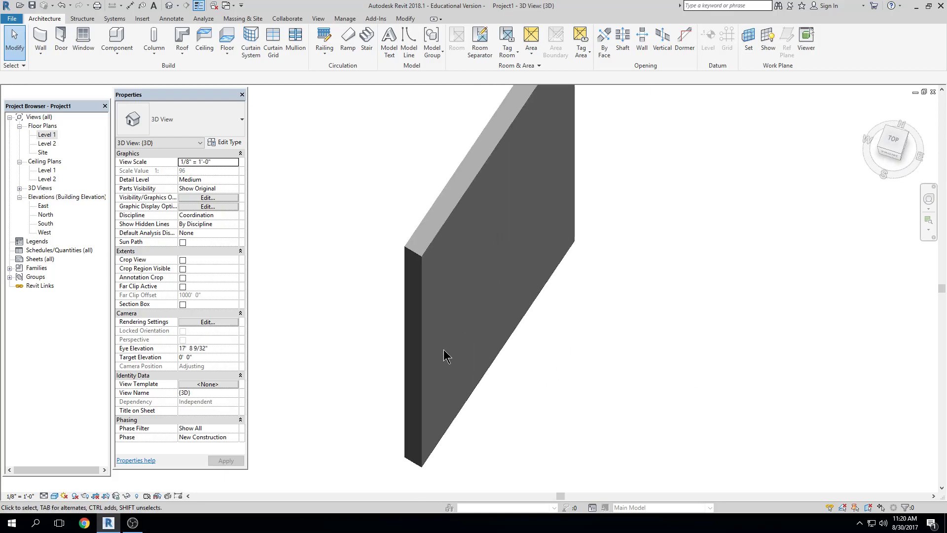
pyautogui.scroll(-4, 446, 356)
pyautogui.moveTo(449, 318); pyautogui.dragTo(628, 329, button='middle')
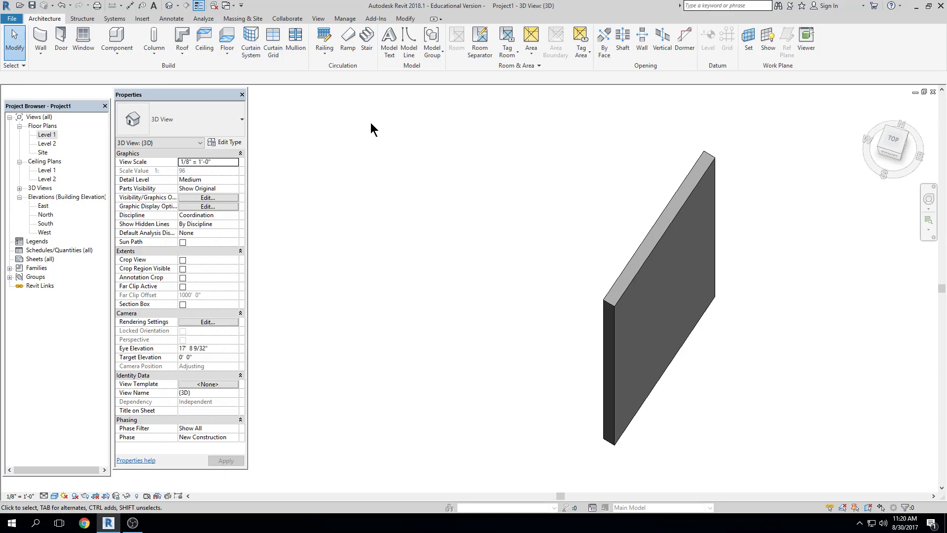
pyautogui.middleClick(393, 193)
pyautogui.middleClick(394, 193)
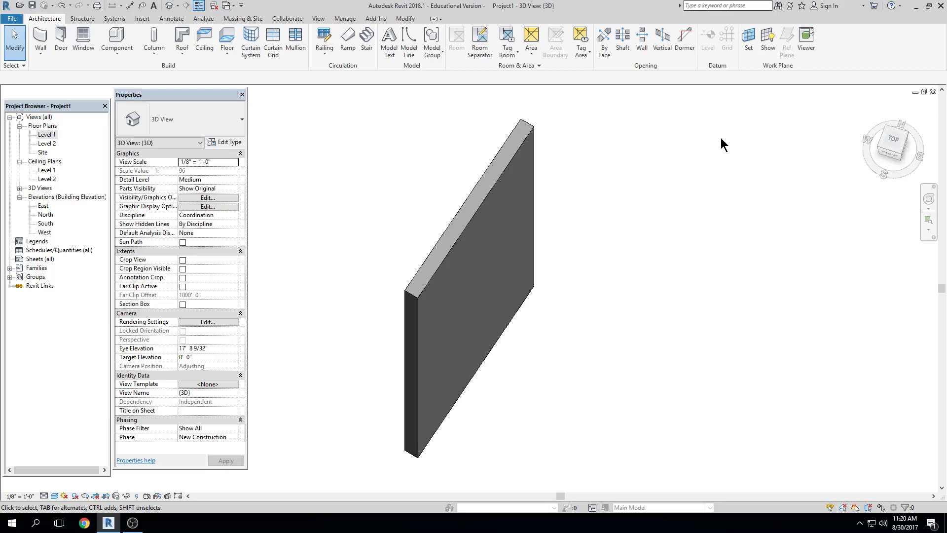
# Close the 3D view and delete the short test wall from the Level 2 floor plan
pyautogui.click(933, 93)
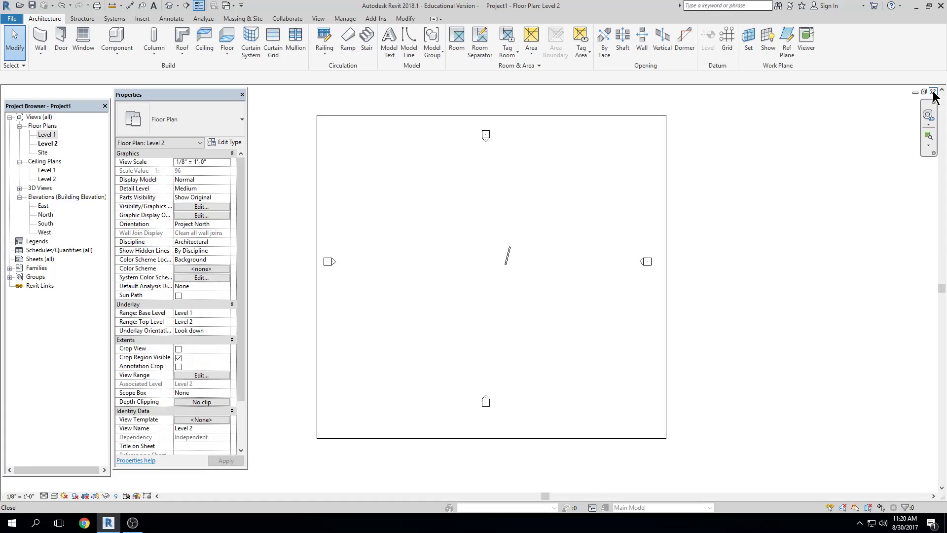
pyautogui.click(476, 285)
pyautogui.press('Delete')
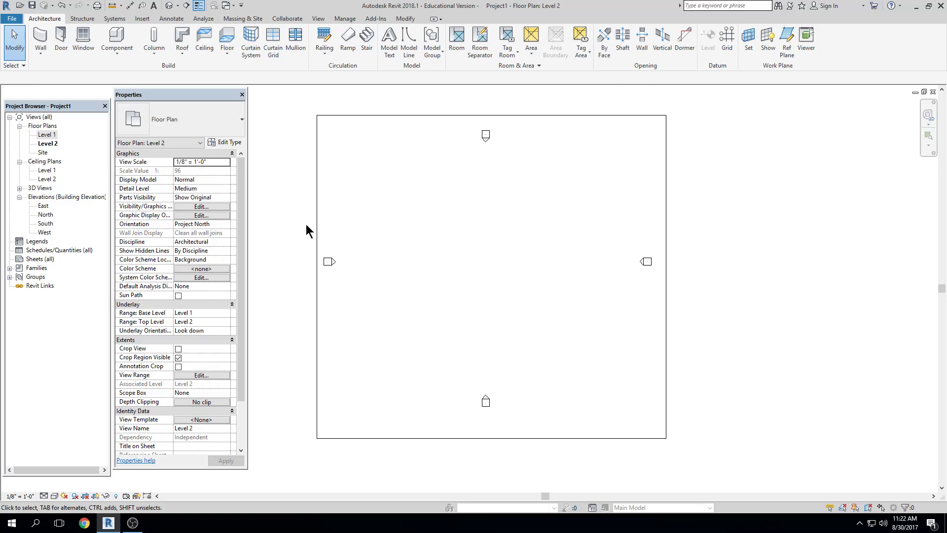
# Open the Level 1 floor plan
pyautogui.moveTo(372, 238); pyautogui.dragTo(413, 249, button='middle')
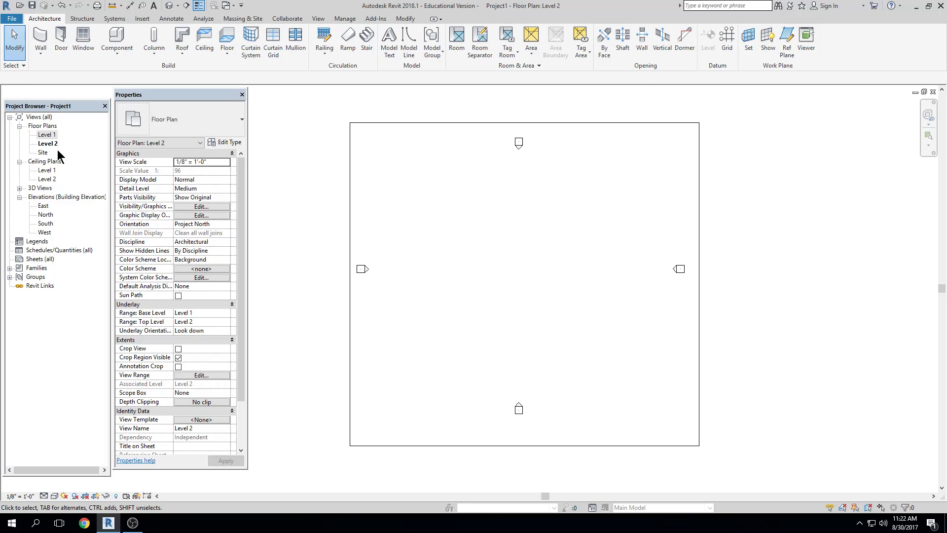
pyautogui.click(48, 135)
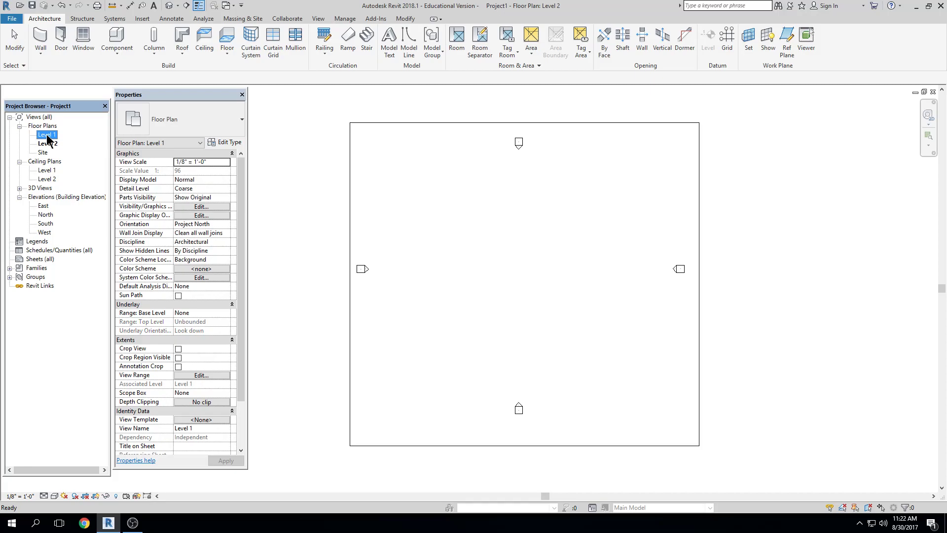
pyautogui.doubleClick(47, 135)
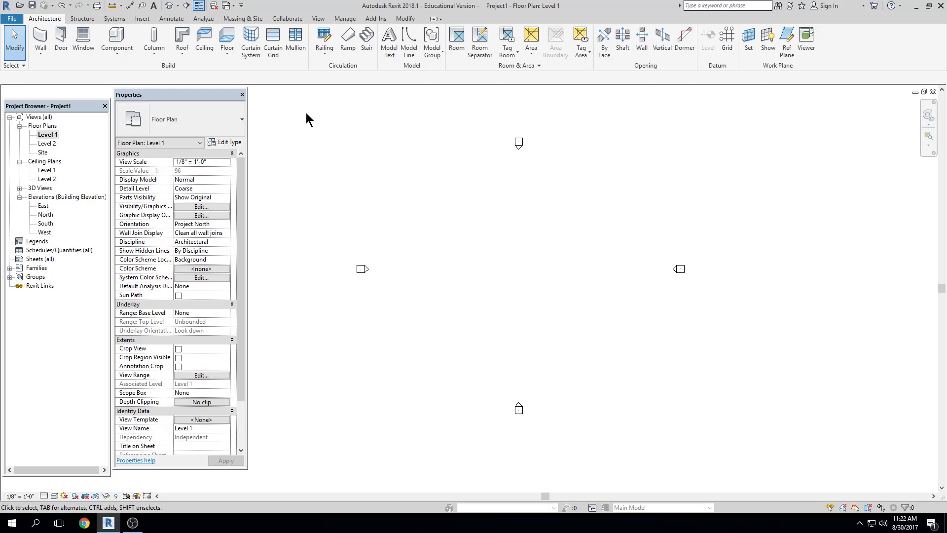
pyautogui.click(40, 58)
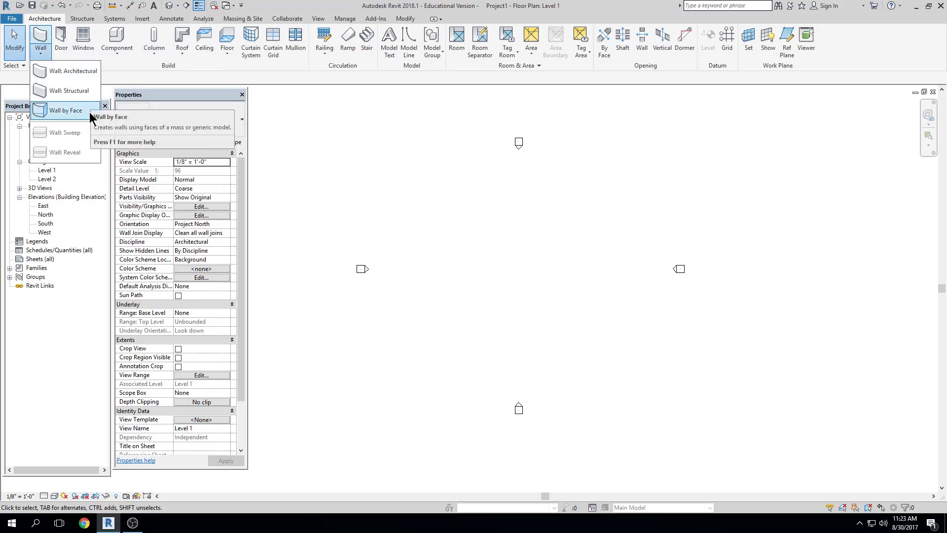
pyautogui.click(92, 79)
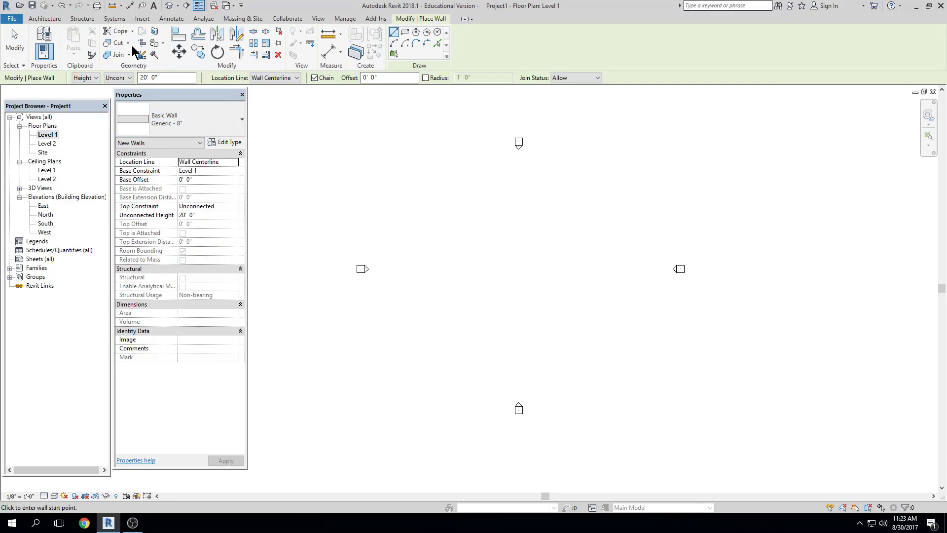
pyautogui.press('Escape')
pyautogui.press('Escape')
pyautogui.click(40, 39)
pyautogui.press('Escape')
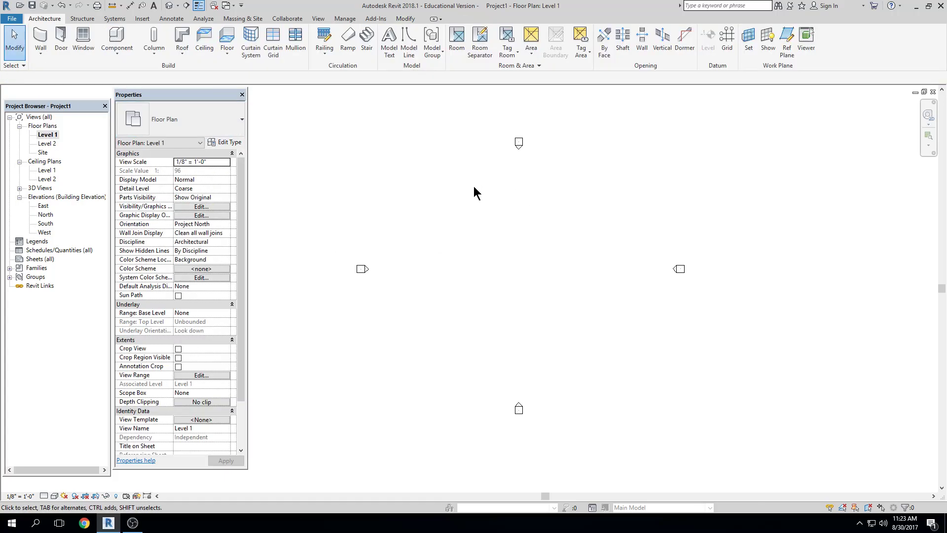
pyautogui.click(41, 41)
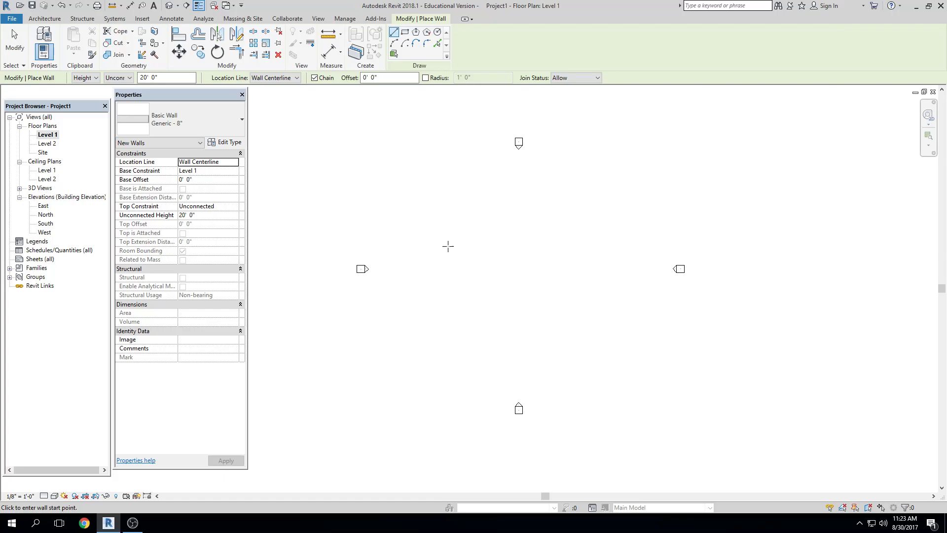
pyautogui.press('Escape')
pyautogui.press('w')
pyautogui.press('a')
pyautogui.click(369, 79)
pyautogui.press('Escape')
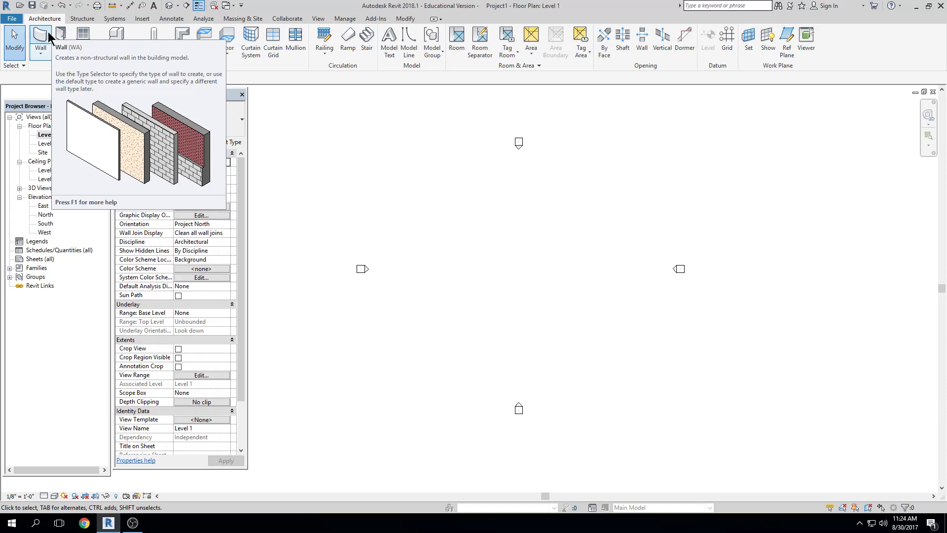
# Draw a chain of four straight Generic - 8" walls on Level 1, starting with a horizontal 116' wall and a slanted wall about 60' long
pyautogui.click(41, 36)
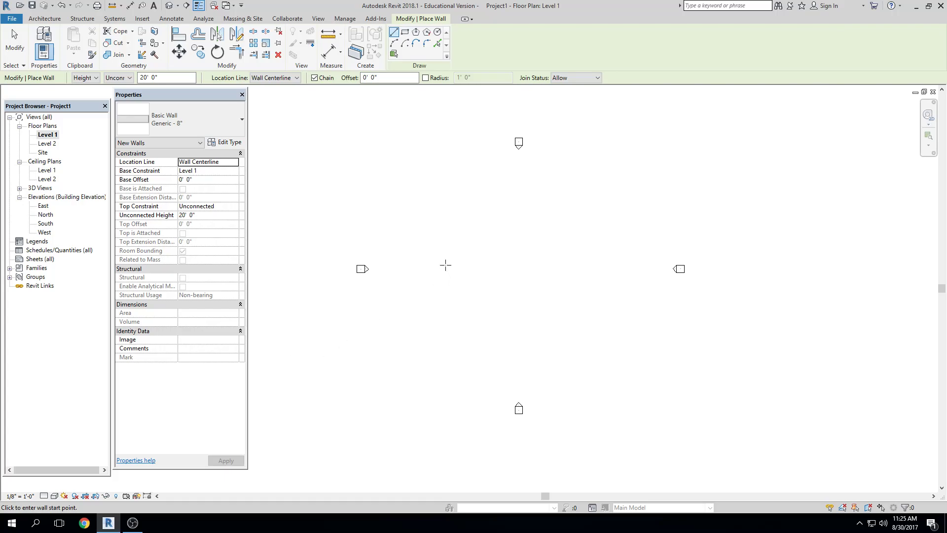
pyautogui.click(395, 33)
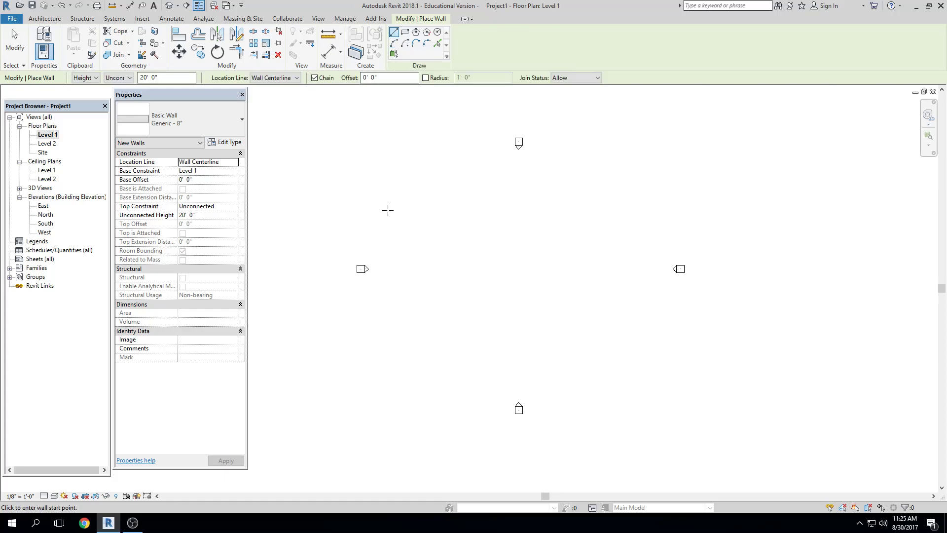
pyautogui.click(423, 207)
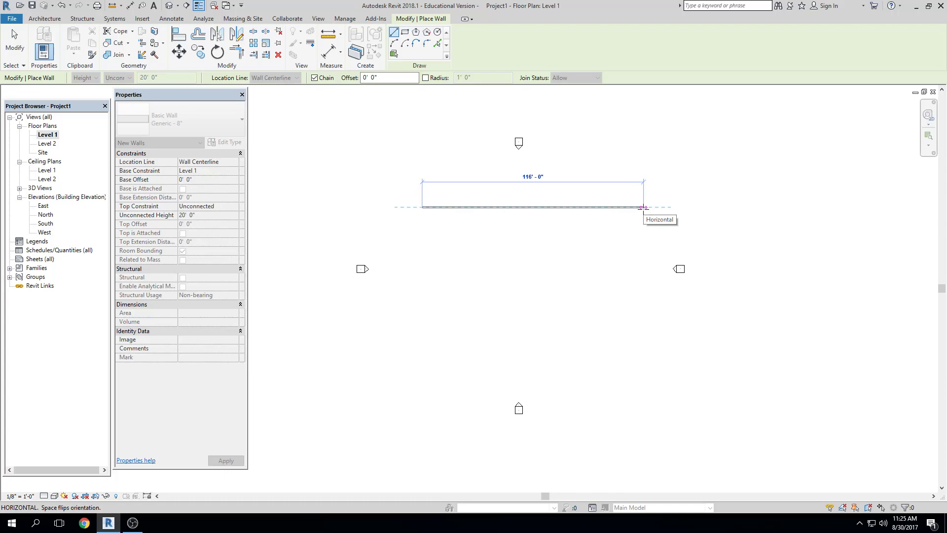
pyautogui.click(644, 207)
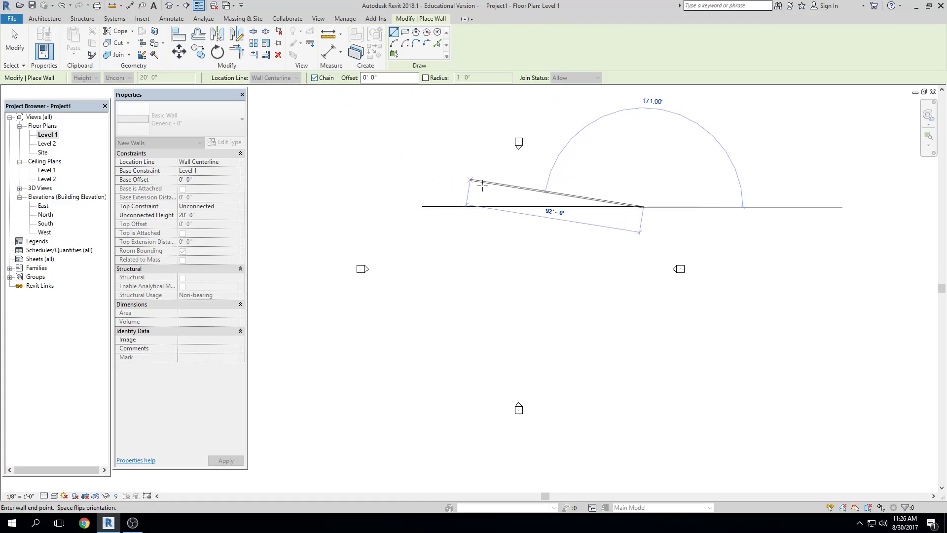
pyautogui.click(632, 319)
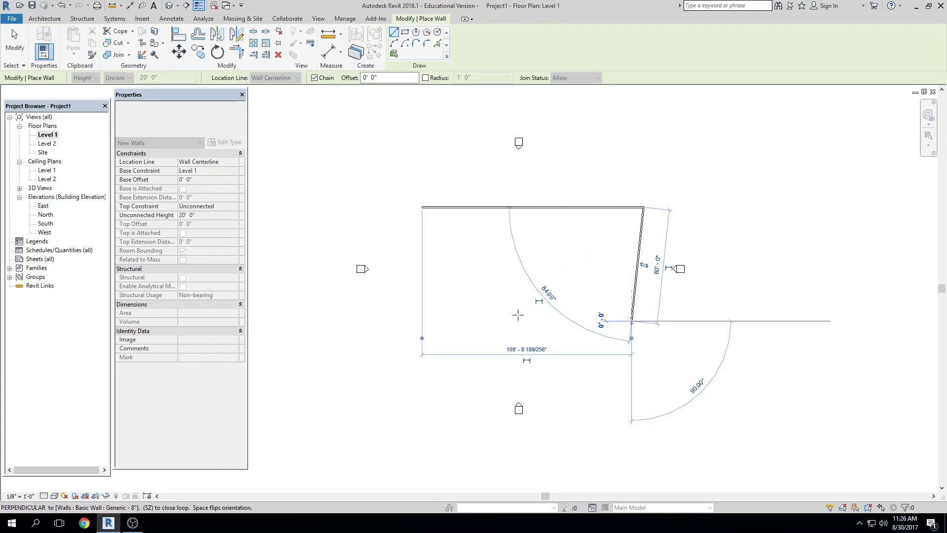
pyautogui.click(488, 314)
pyautogui.click(494, 253)
pyautogui.press('Escape')
pyautogui.press('Escape')
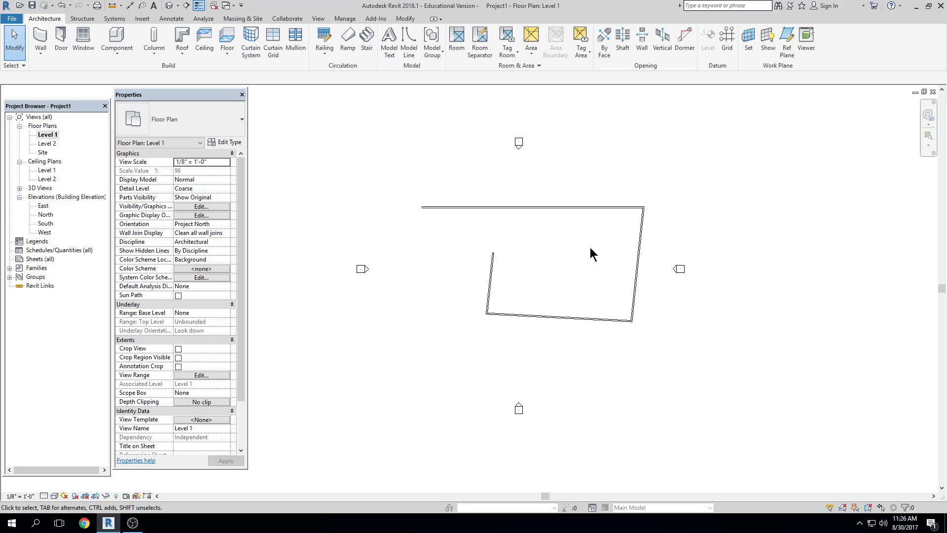
# Open the default 3D view of the four walls and set its visual style to Shaded
pyautogui.click(169, 6)
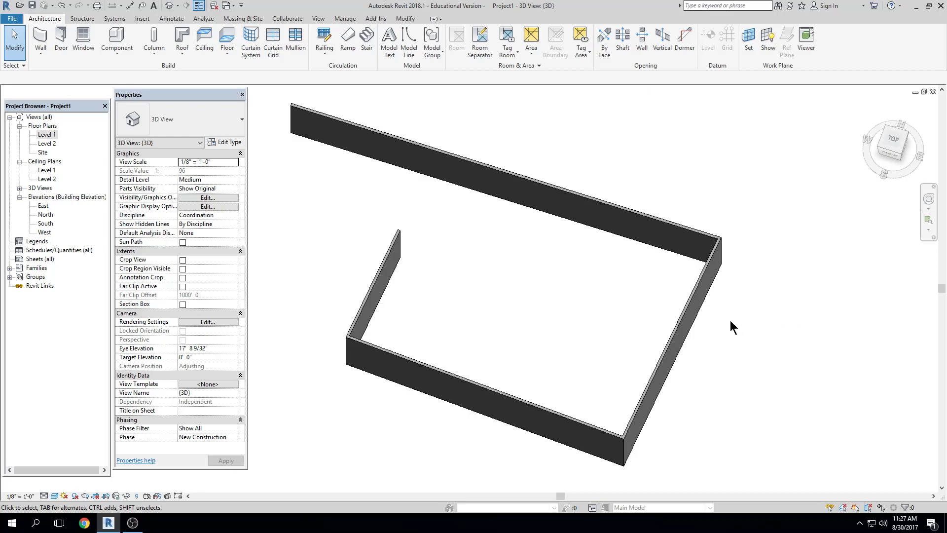
pyautogui.keyDown('shift'); pyautogui.moveTo(731, 321); pyautogui.dragTo(440, 115, button='middle'); pyautogui.keyUp('shift')
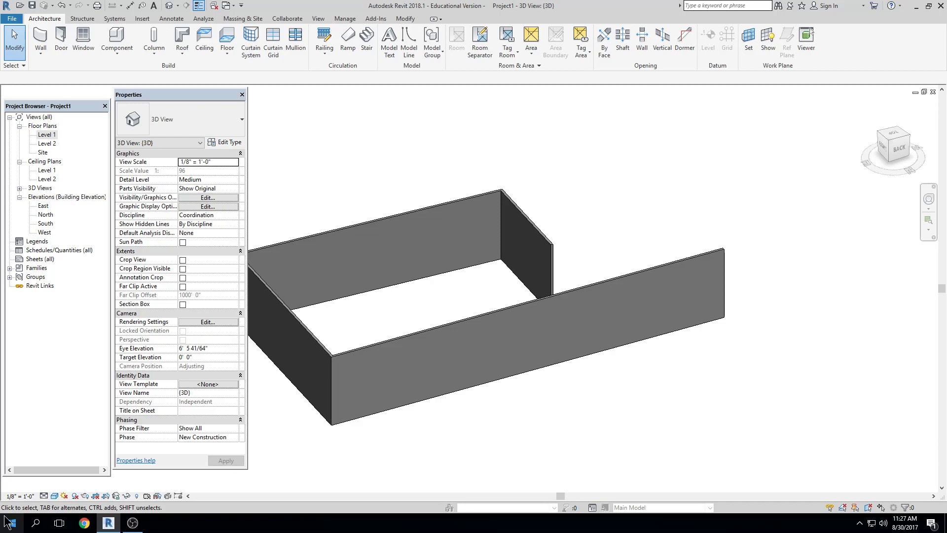
pyautogui.click(55, 496)
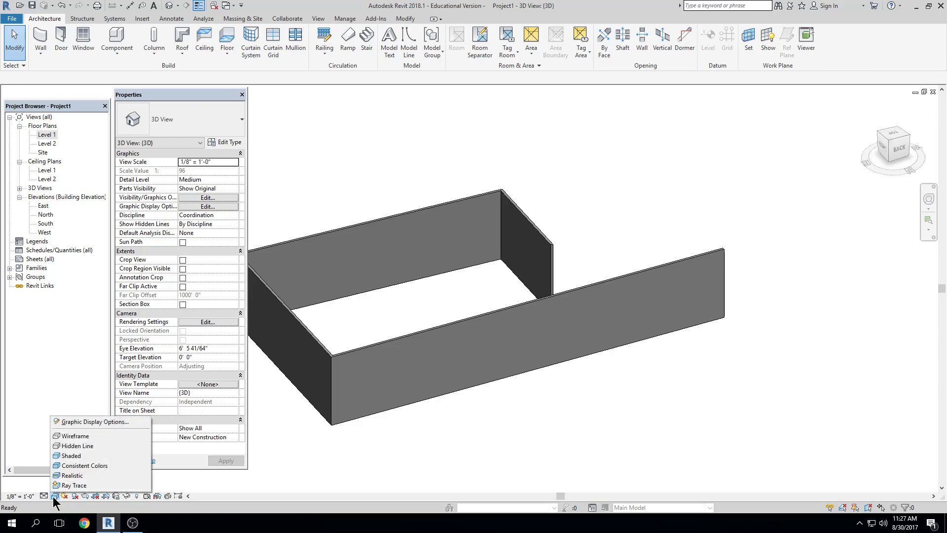
pyautogui.click(78, 456)
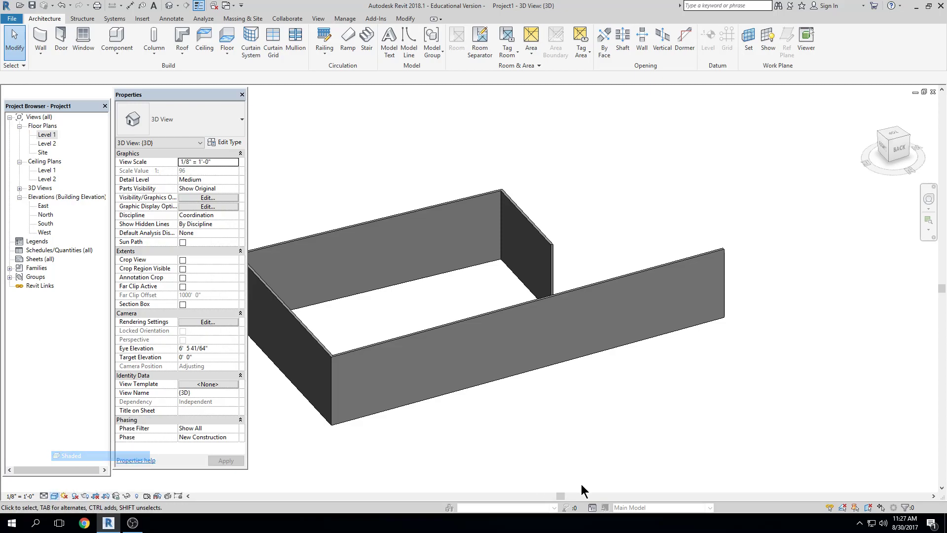
# Set the 3D view's visual style to Hidden Line, and switch it back to Shaded
pyautogui.click(54, 497)
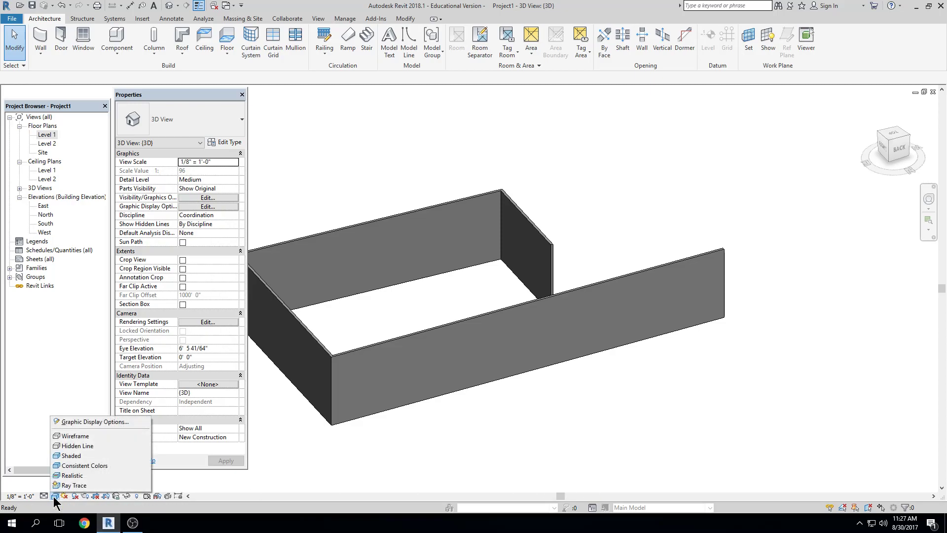
pyautogui.click(77, 446)
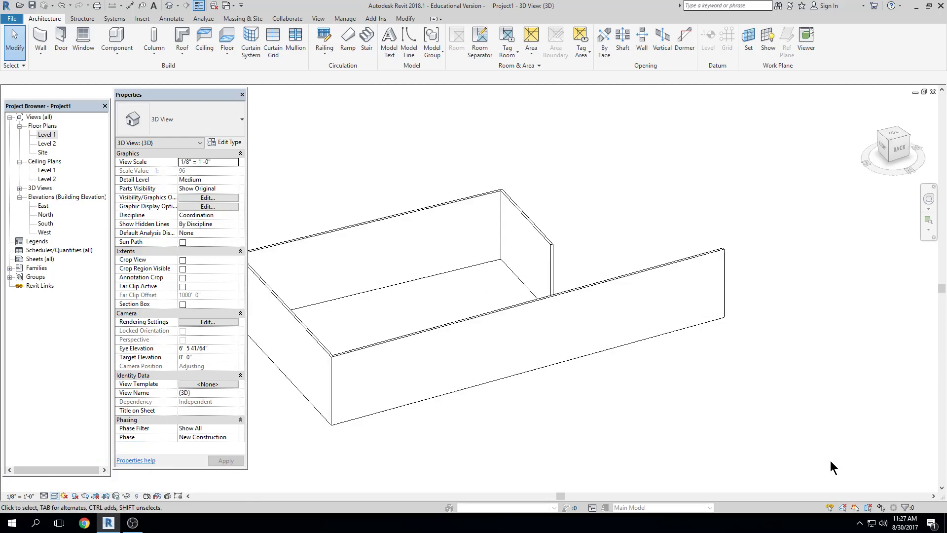
pyautogui.click(54, 496)
pyautogui.click(69, 456)
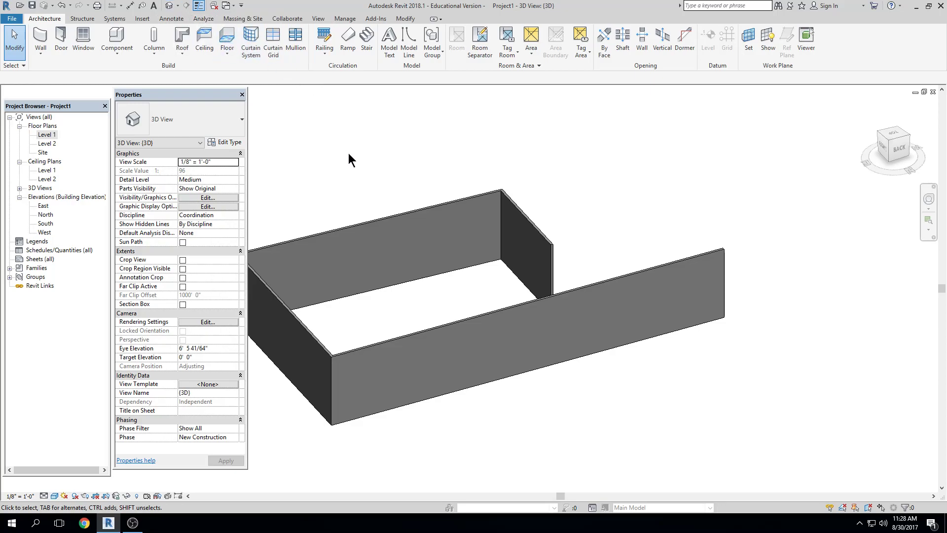
# Examine the four walls from several angles in the 3D view, selecting the short end wall to check its orientation and properties
pyautogui.moveTo(397, 164); pyautogui.dragTo(466, 325, button='middle')
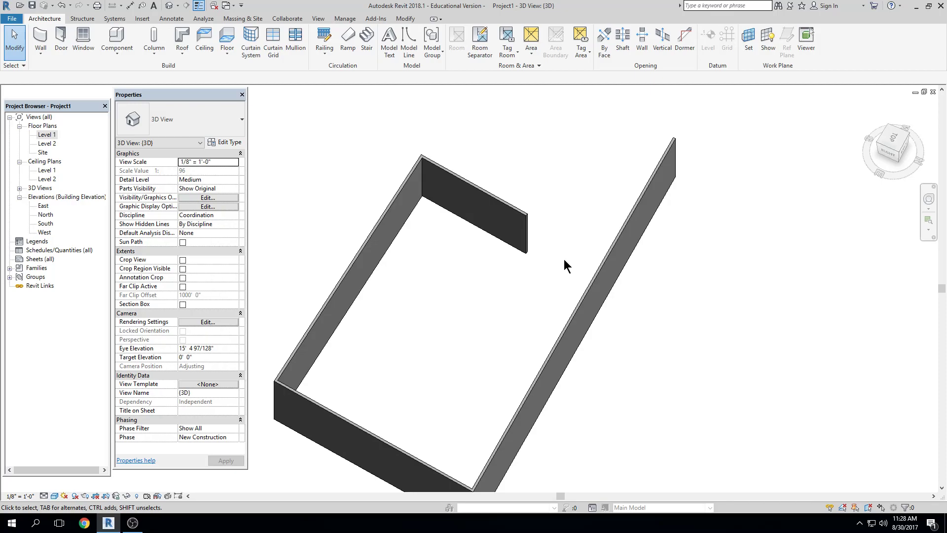
pyautogui.click(518, 219)
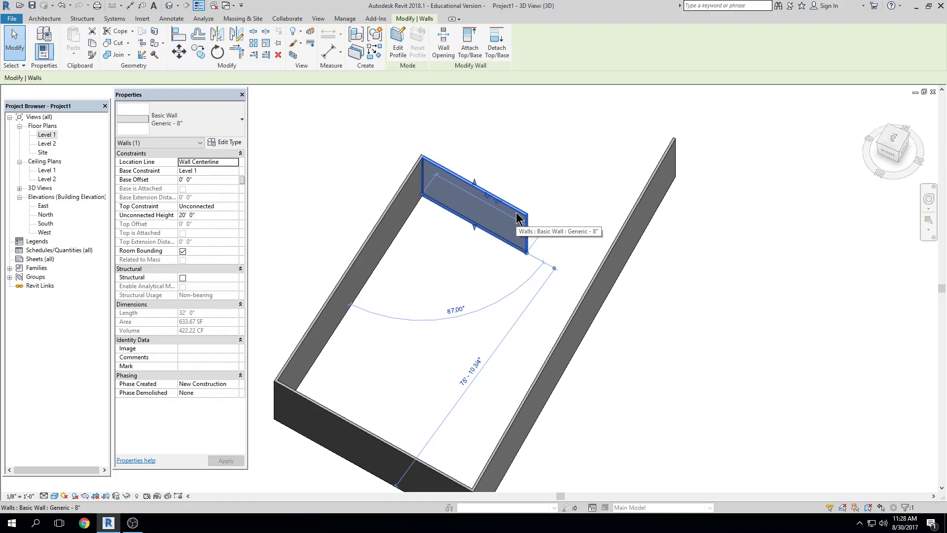
pyautogui.keyDown('shift'); pyautogui.moveTo(518, 218); pyautogui.dragTo(420, 136, button='middle'); pyautogui.keyUp('shift')
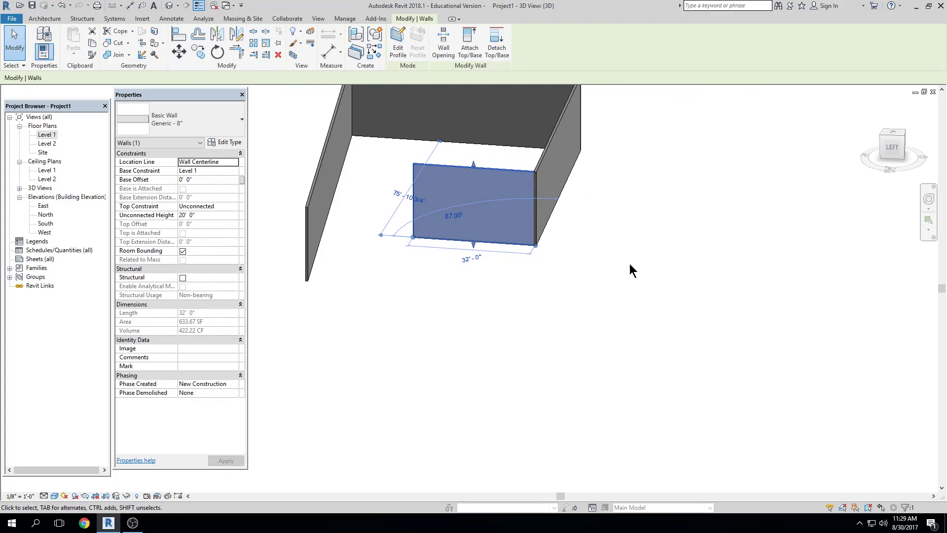
pyautogui.keyDown('shift'); pyautogui.moveTo(596, 287); pyautogui.dragTo(478, 371, button='middle'); pyautogui.keyUp('shift')
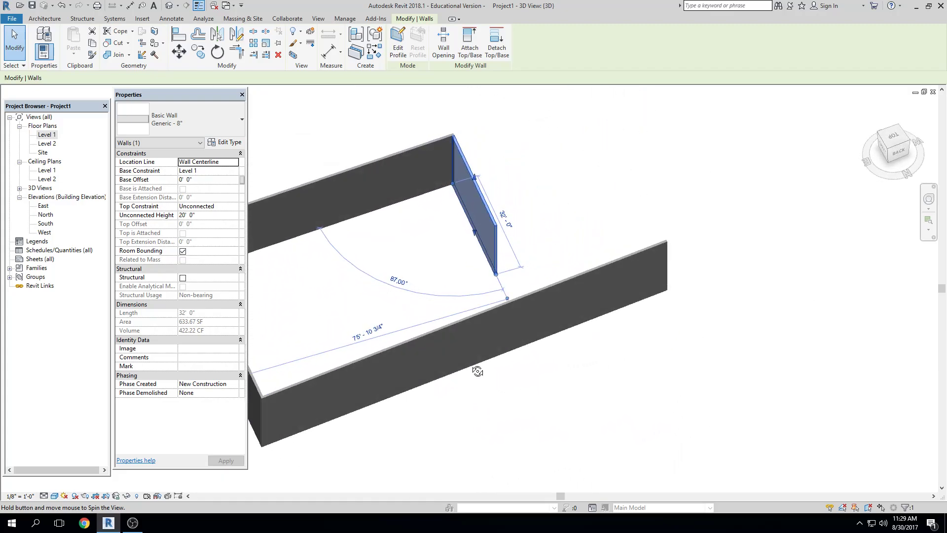
pyautogui.click(669, 298)
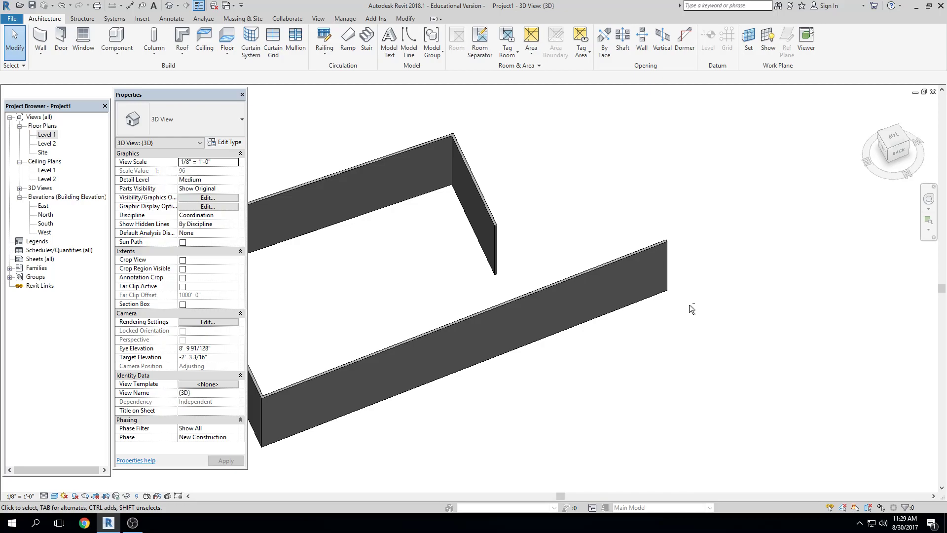
pyautogui.moveTo(697, 312)
pyautogui.mouseDown(button='middle')
pyautogui.moveTo(698, 332)
pyautogui.moveTo(698, 294)
pyautogui.moveTo(679, 363)
pyautogui.moveTo(691, 365)
pyautogui.moveTo(704, 269)
pyautogui.moveTo(694, 362)
pyautogui.moveTo(688, 355)
pyautogui.mouseUp(button='middle')
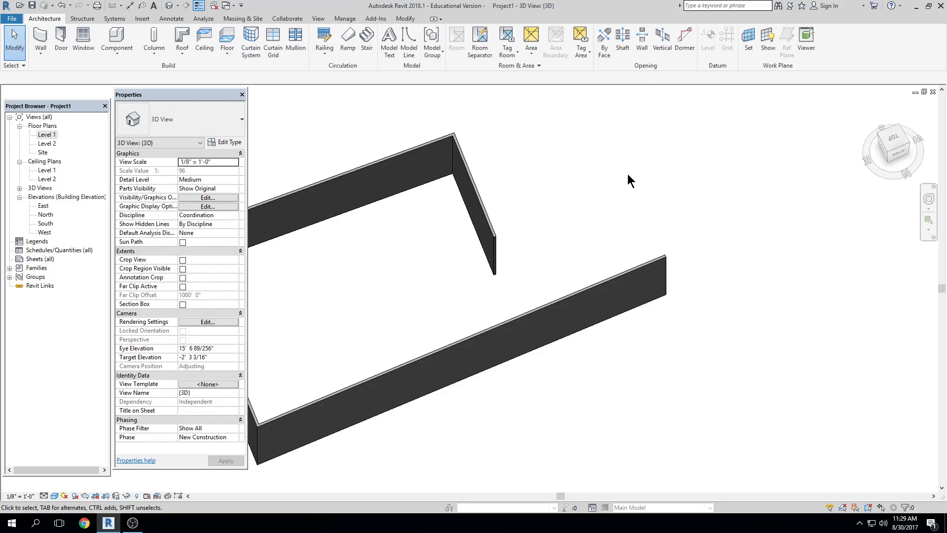
pyautogui.scroll(-2, 614, 204)
pyautogui.moveTo(345, 217); pyautogui.dragTo(469, 207, button='middle')
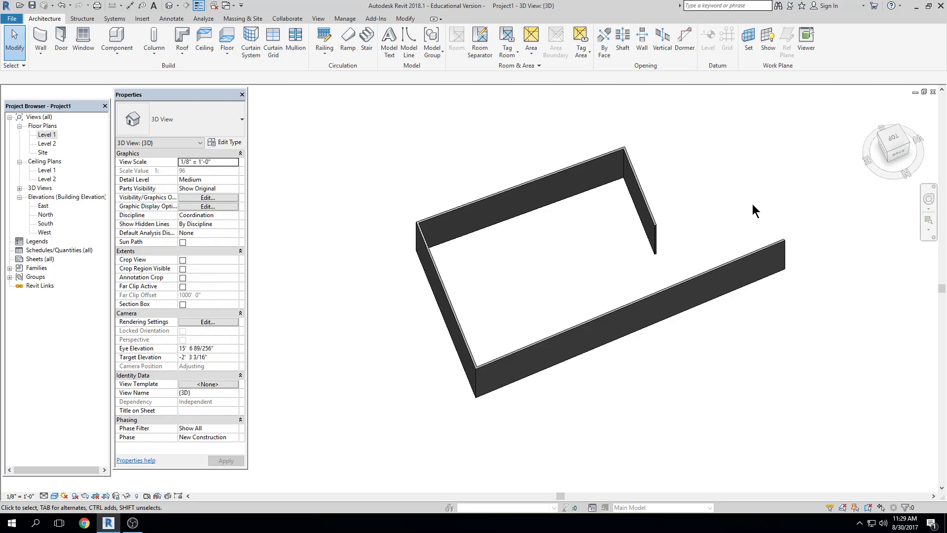
# Switch to the open Level 1 floor plan and tile all open views
pyautogui.click(233, 6)
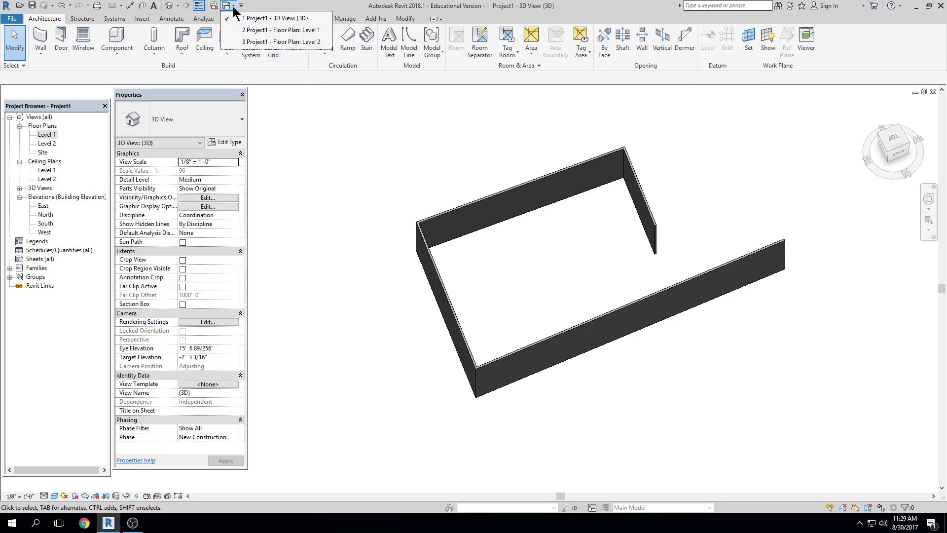
pyautogui.click(266, 30)
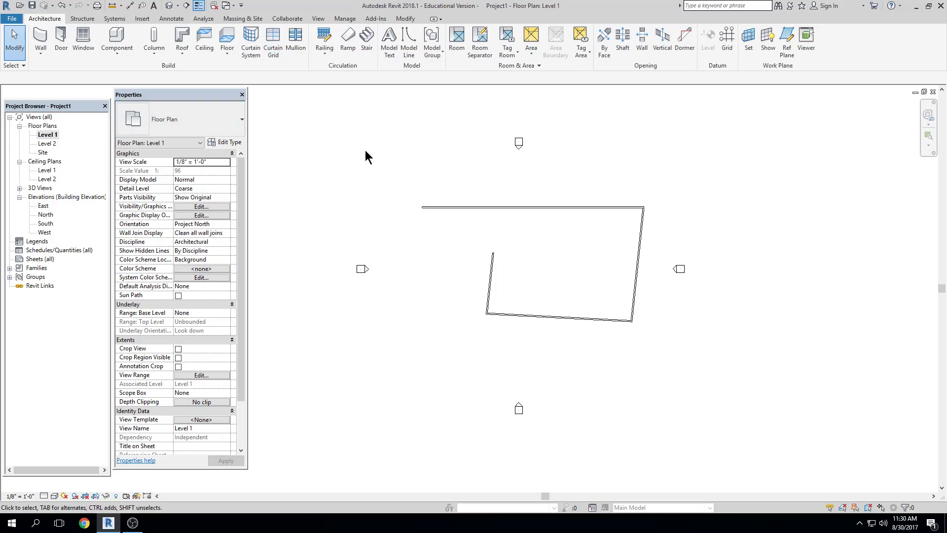
pyautogui.press('w')
pyautogui.press('t')
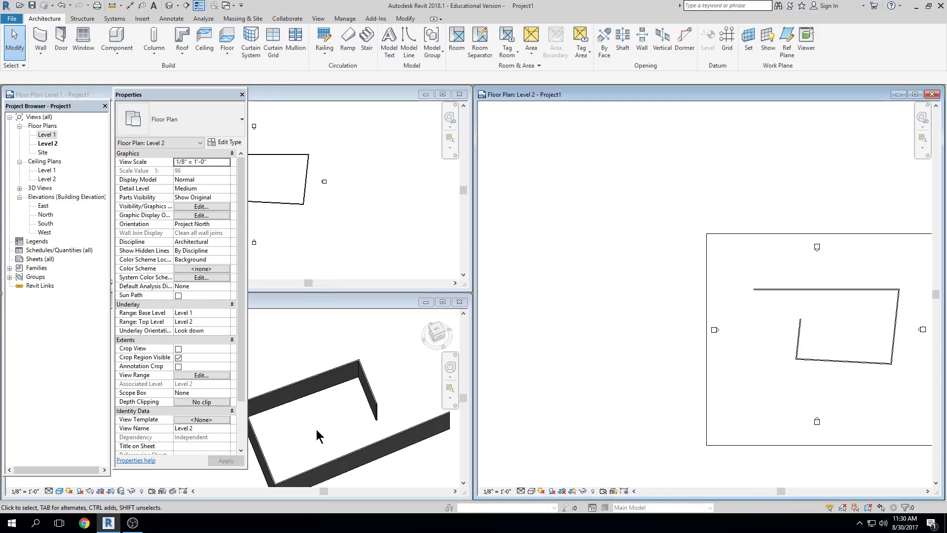
# Orbit the tiled 3D view and select the short end wall to compare its highlighting across the open views
pyautogui.click(330, 422)
pyautogui.keyDown('shift'); pyautogui.moveTo(367, 393); pyautogui.dragTo(396, 383, button='middle'); pyautogui.keyUp('shift')
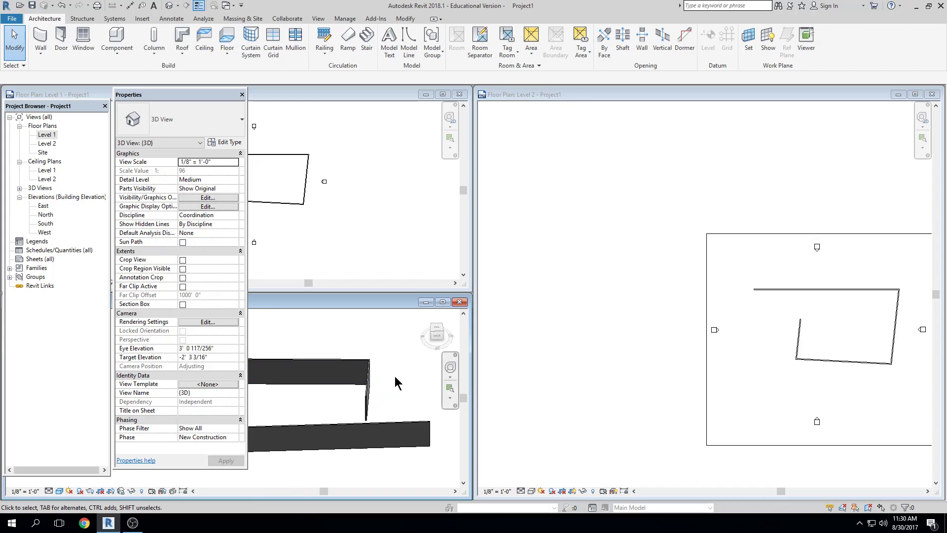
pyautogui.click(370, 389)
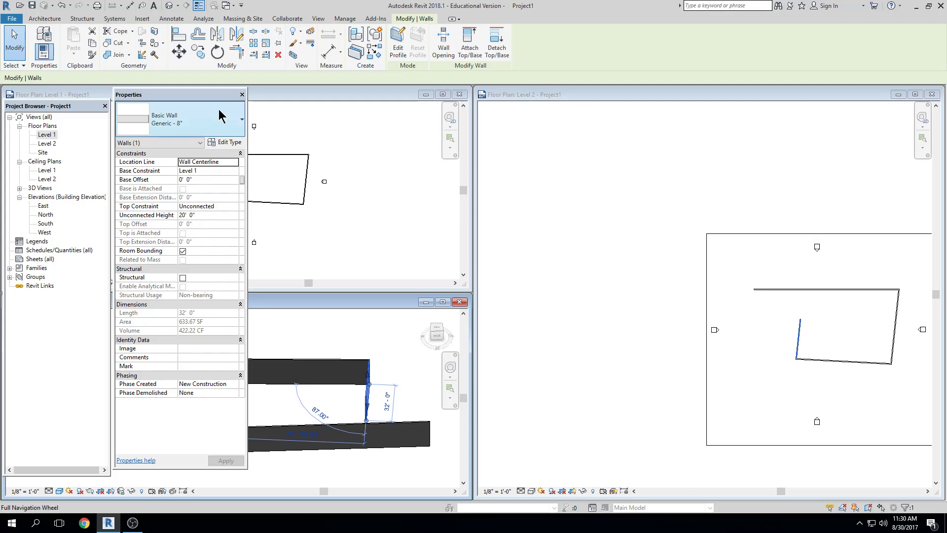
# Shift the Properties palette and select the 76' wall in the tiled Level 1 plan to compare it across the views
pyautogui.moveTo(203, 95); pyautogui.dragTo(327, 107)
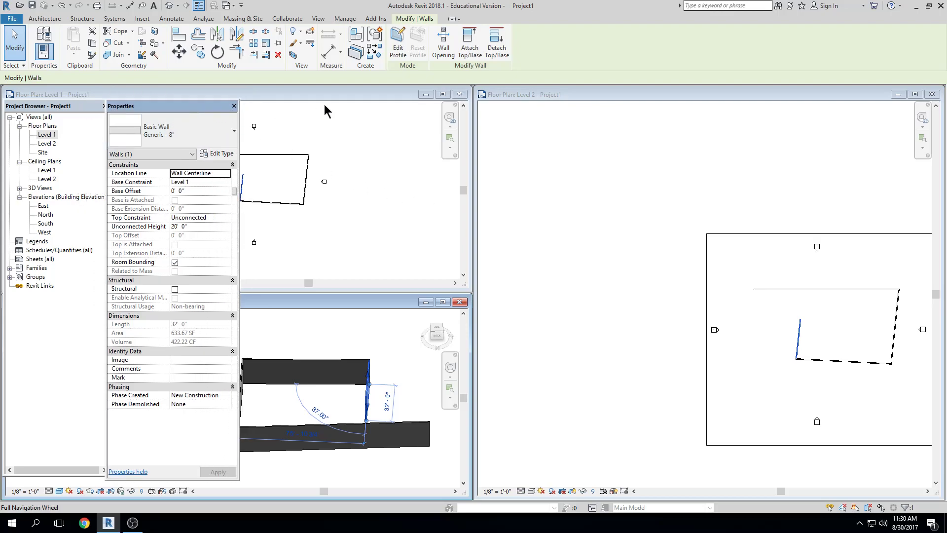
pyautogui.click(329, 207)
pyautogui.scroll(-2, 320, 209)
pyautogui.moveTo(326, 213); pyautogui.dragTo(391, 213, button='middle')
pyautogui.scroll(6, 338, 201)
pyautogui.scroll(1, 338, 205)
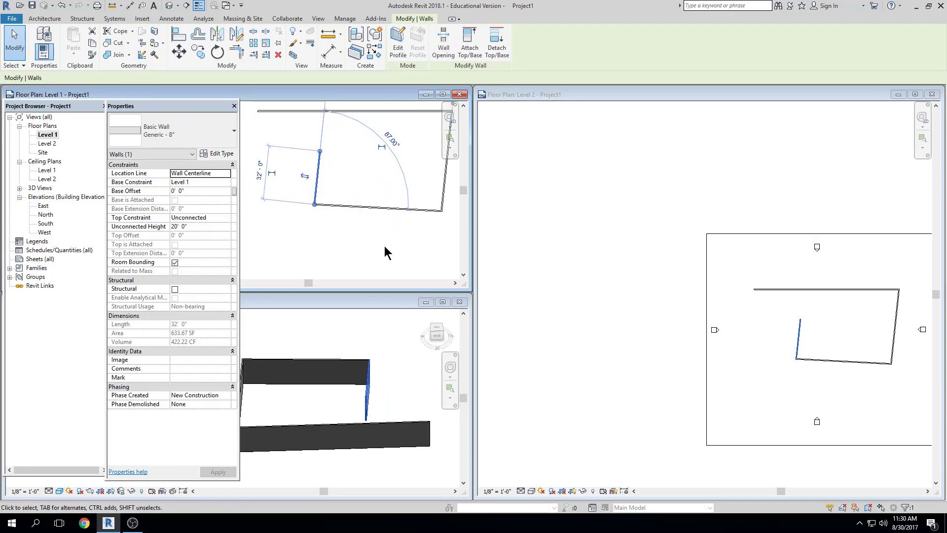
pyautogui.click(370, 206)
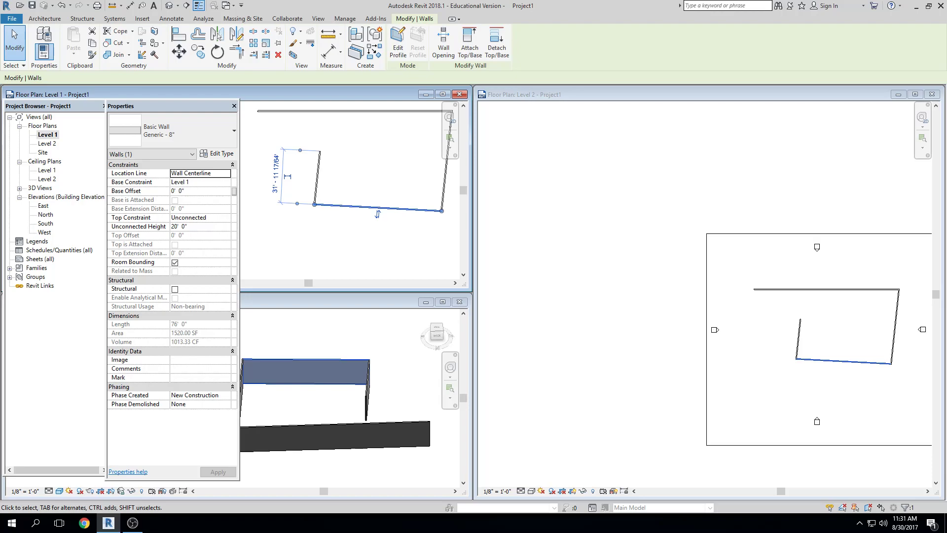
# Maximize the Level 2 floor plan, and open the South and East elevations, the Level 1 ceiling plan and the Level 1 floor plan
pyautogui.click(915, 95)
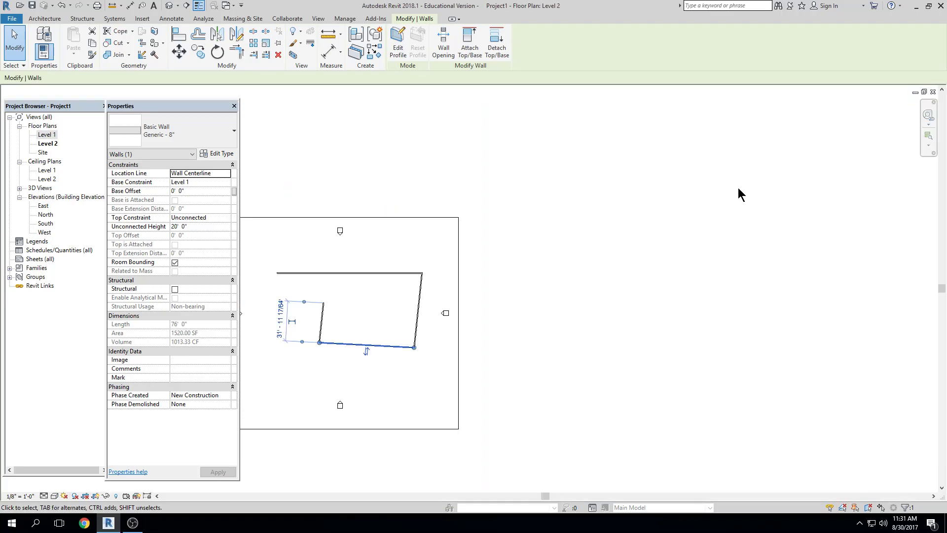
pyautogui.doubleClick(45, 223)
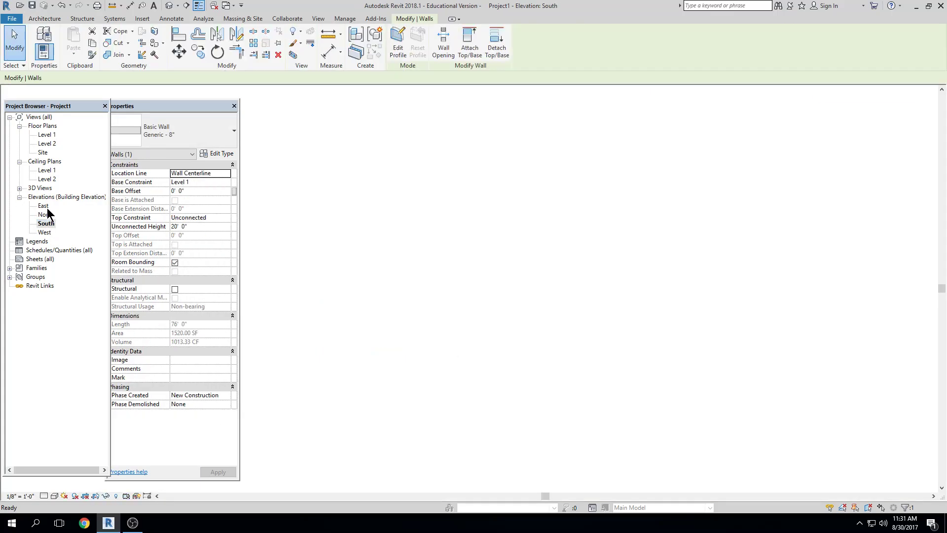
pyautogui.click(44, 206)
pyautogui.doubleClick(44, 207)
pyautogui.doubleClick(47, 171)
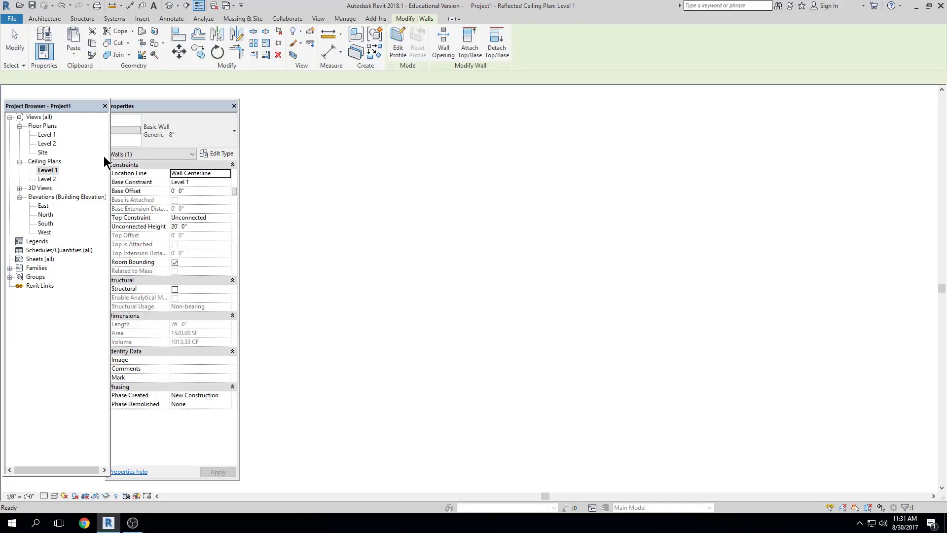
pyautogui.doubleClick(47, 134)
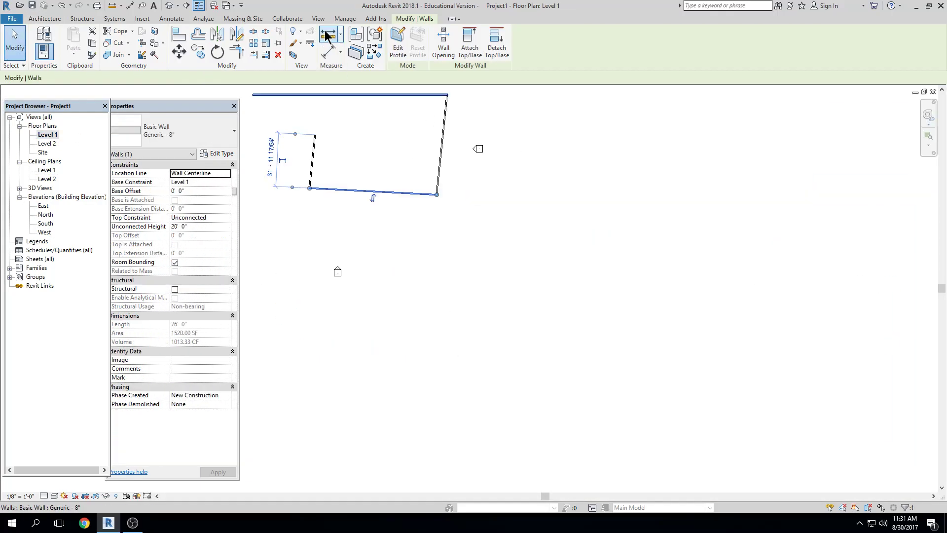
# Check the list of open views, clear the wall selection and tile all the open views
pyautogui.click(235, 6)
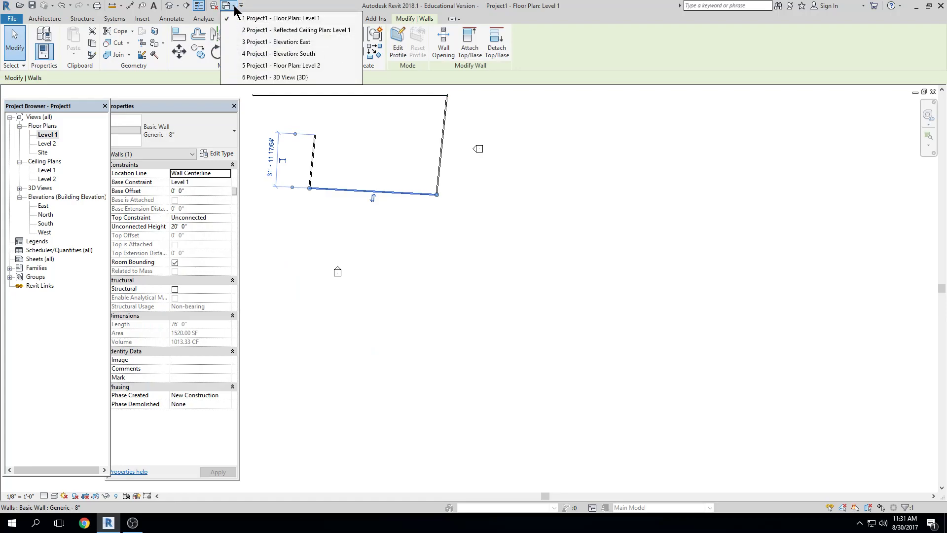
pyautogui.click(609, 176)
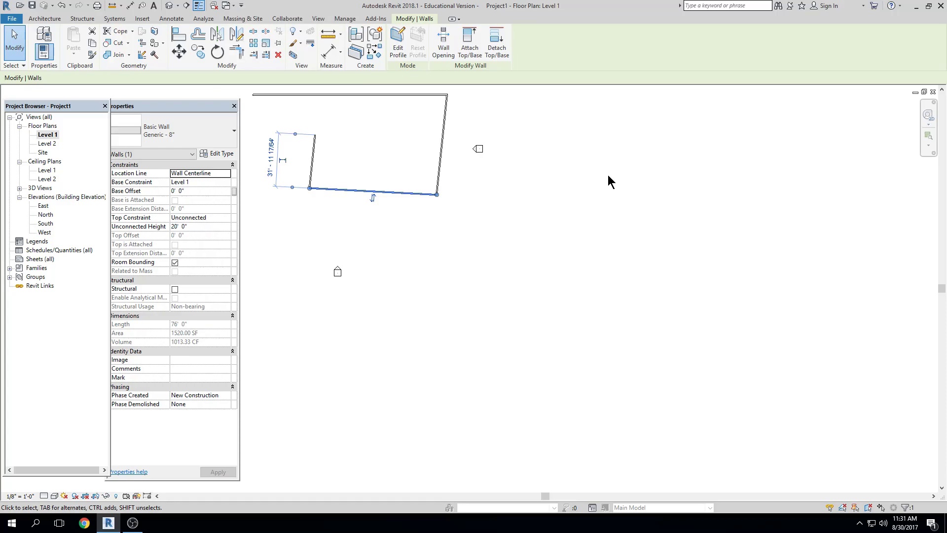
pyautogui.click(608, 175)
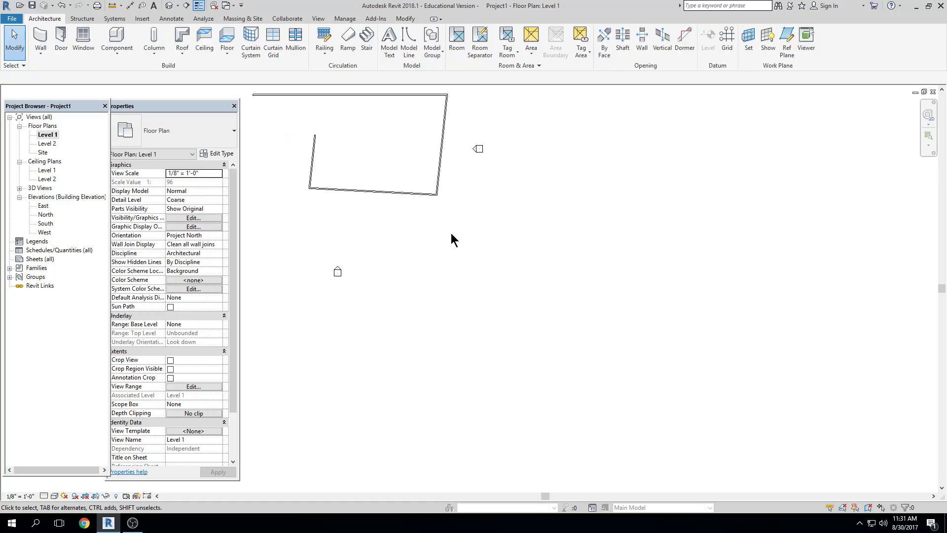
pyautogui.press('w')
pyautogui.press('t')
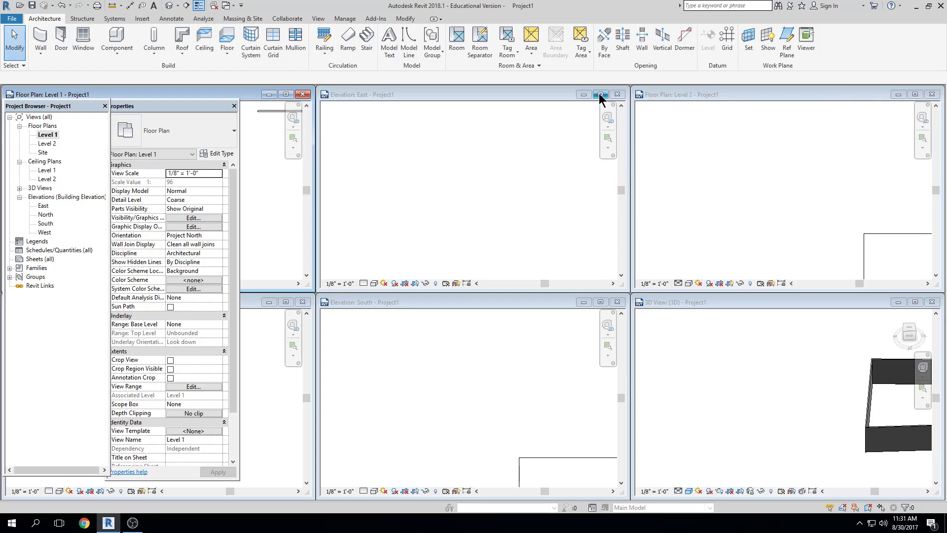
# Minimize the Level 2 floor plan and retile the remaining views with the East elevation active
pyautogui.click(915, 95)
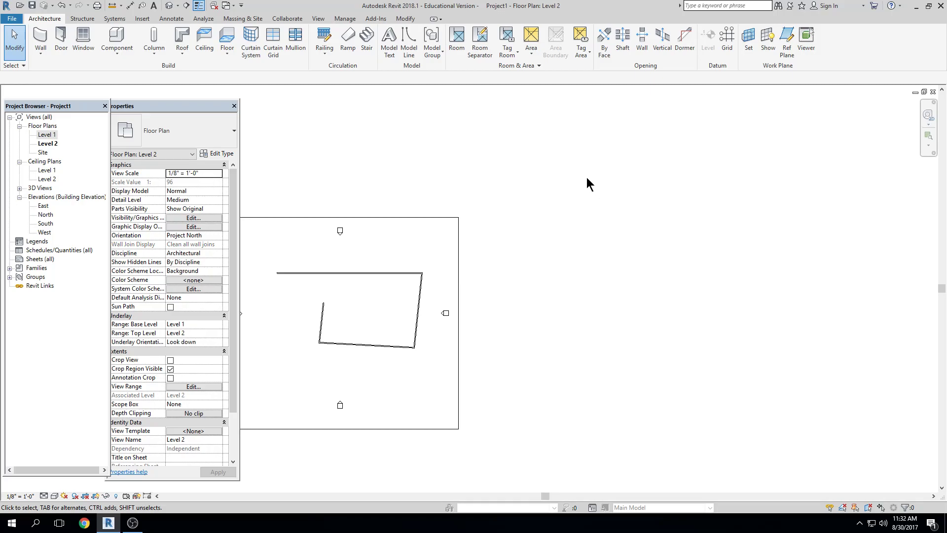
pyautogui.click(915, 93)
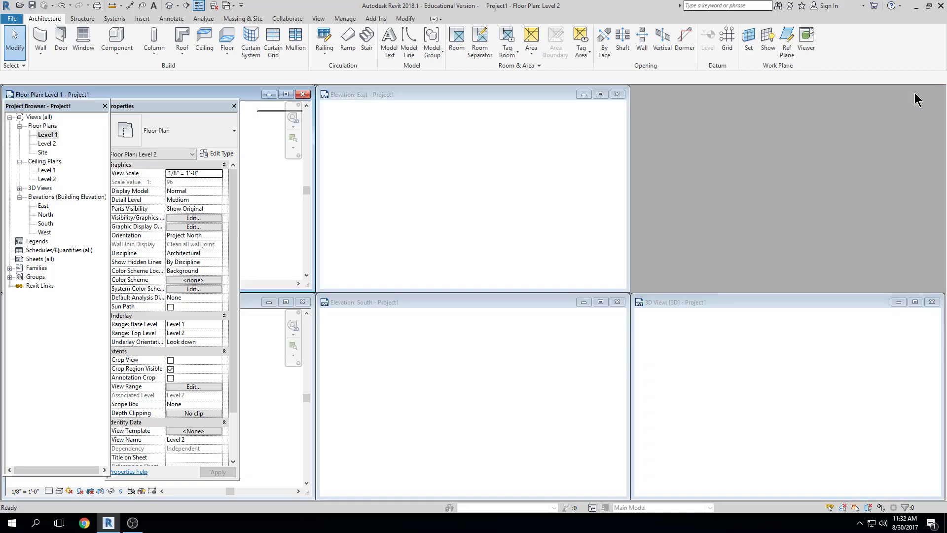
pyautogui.click(461, 203)
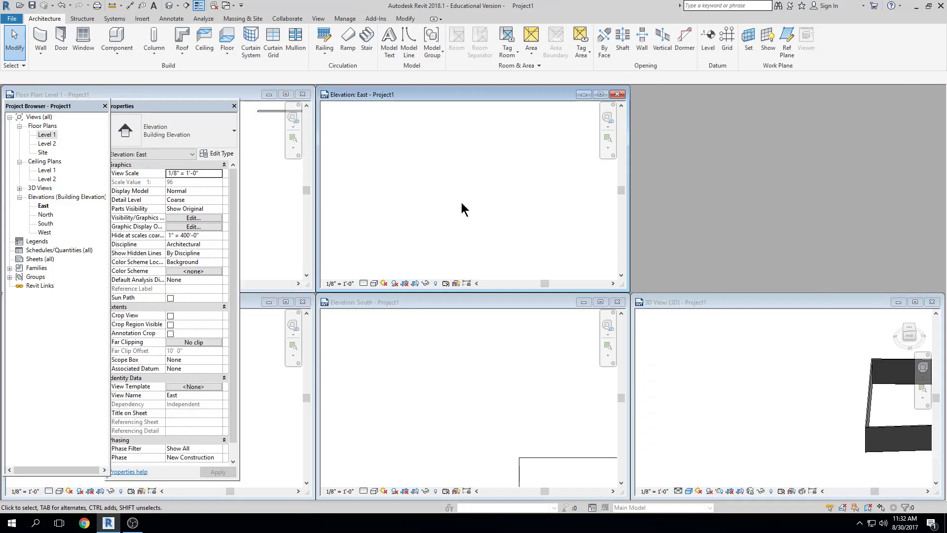
pyautogui.press('w')
pyautogui.press('t')
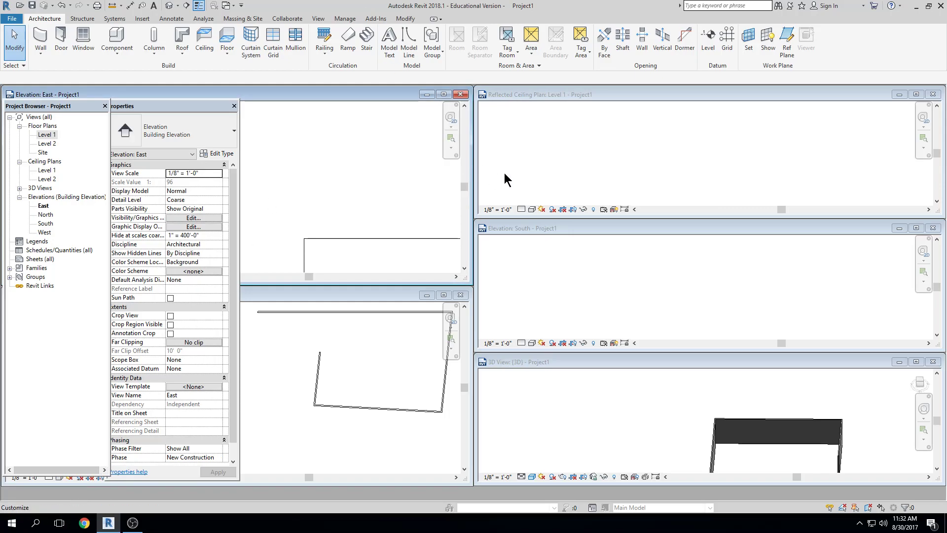
# Maximize the Level 1 reflected ceiling plan and collapse the Ceiling Plans group in the Project Browser
pyautogui.click(582, 159)
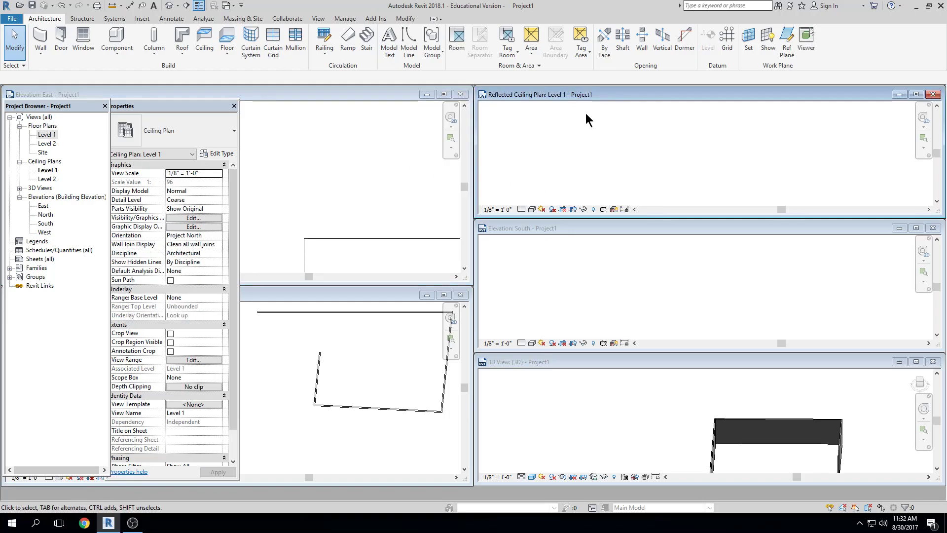
pyautogui.click(919, 94)
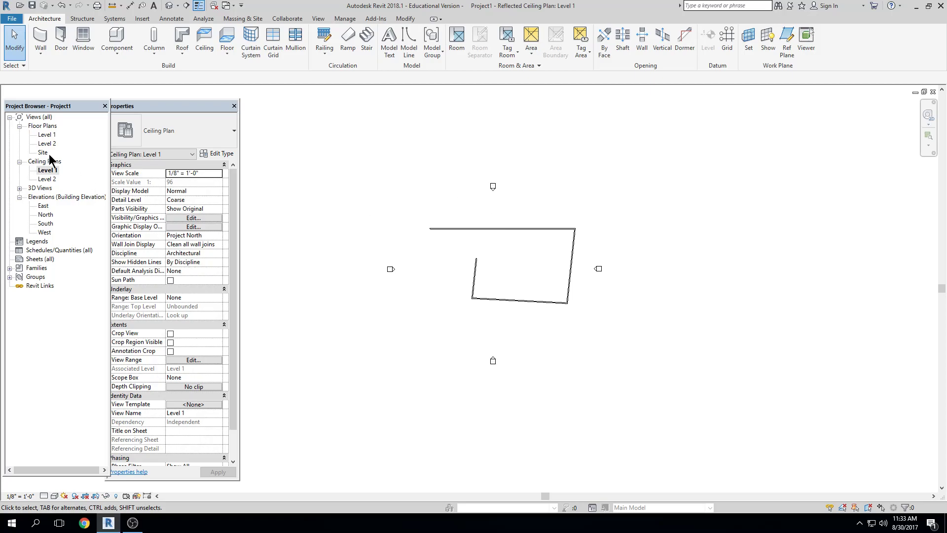
pyautogui.click(18, 162)
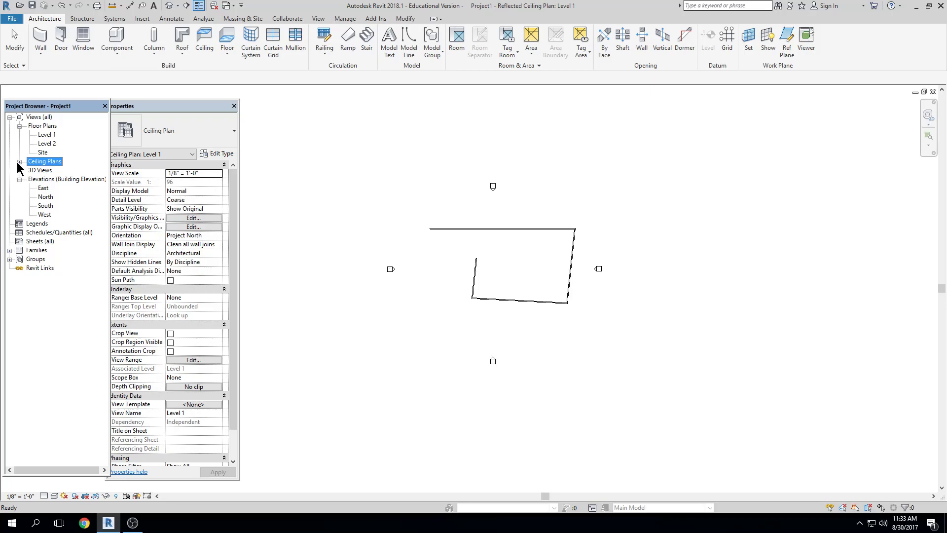
# Draw two chained Generic - 8" walls: a horizontal run above the existing walls and a vertical run down across them
pyautogui.click(643, 221)
pyautogui.scroll(-1, 588, 281)
pyautogui.scroll(2, 668, 287)
pyautogui.scroll(-1, 541, 194)
pyautogui.scroll(2, 534, 191)
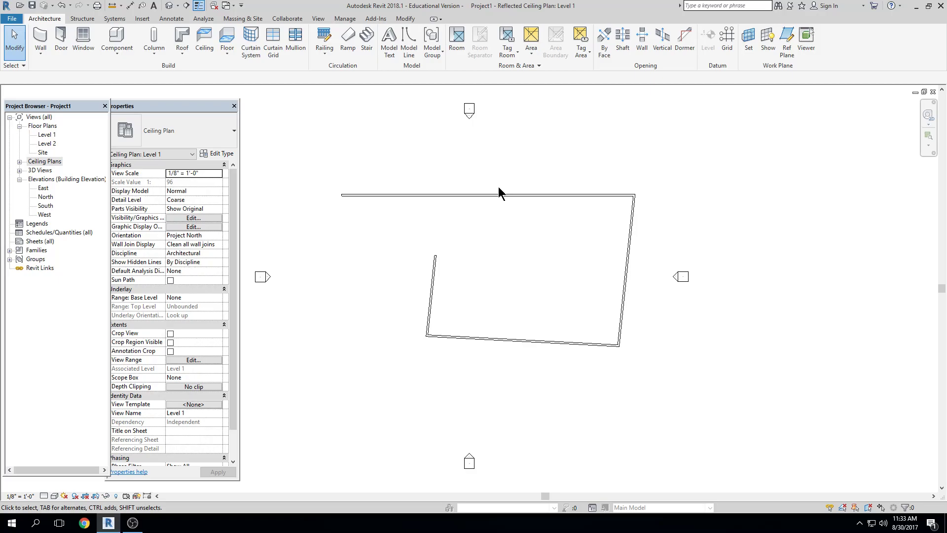
pyautogui.click(40, 39)
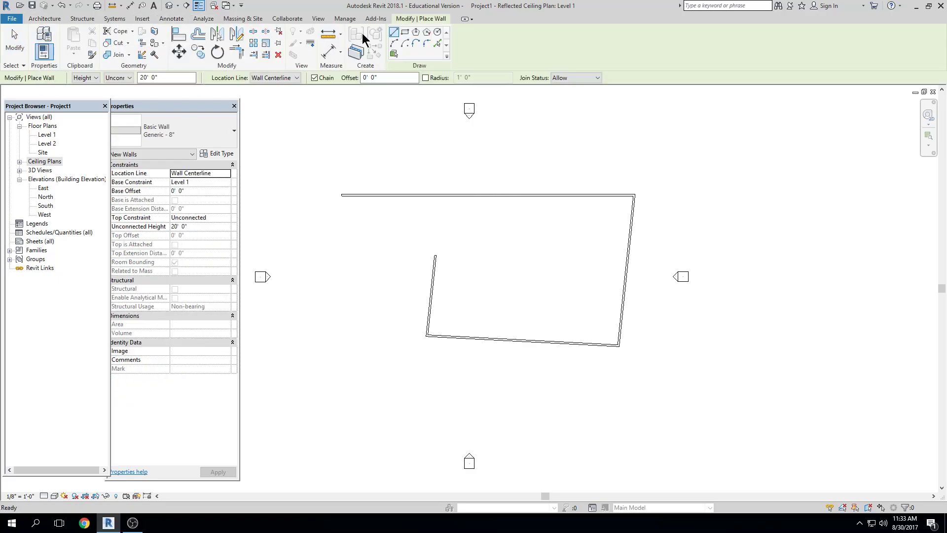
pyautogui.click(395, 35)
pyautogui.click(416, 175)
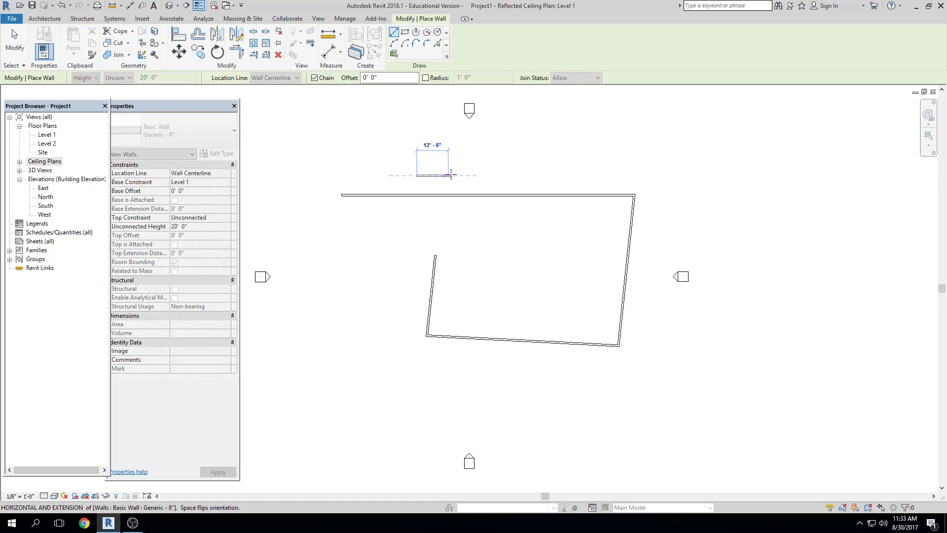
pyautogui.click(581, 175)
pyautogui.click(580, 398)
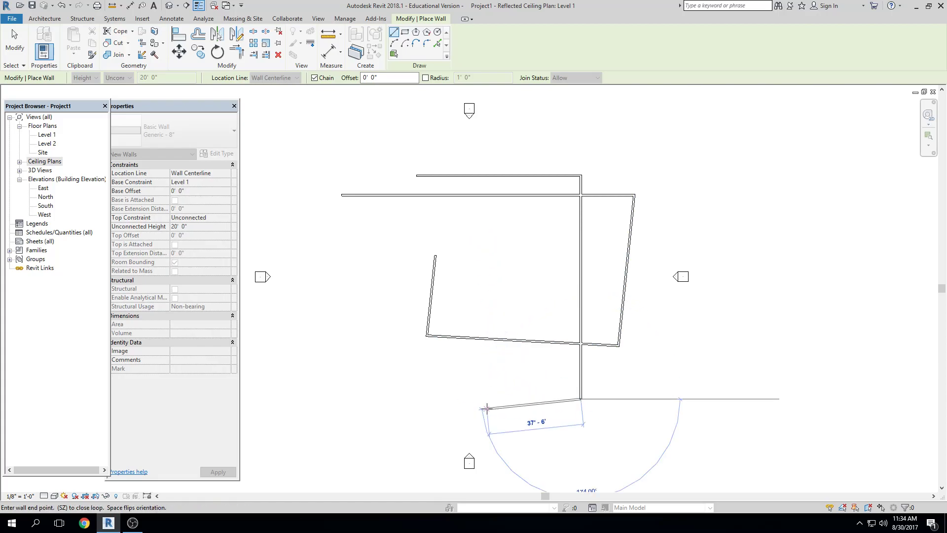
# Examine how the previewed third wall segment's length increments change at closer zoom levels, and end the wall chain without placing it
pyautogui.scroll(1, 489, 393)
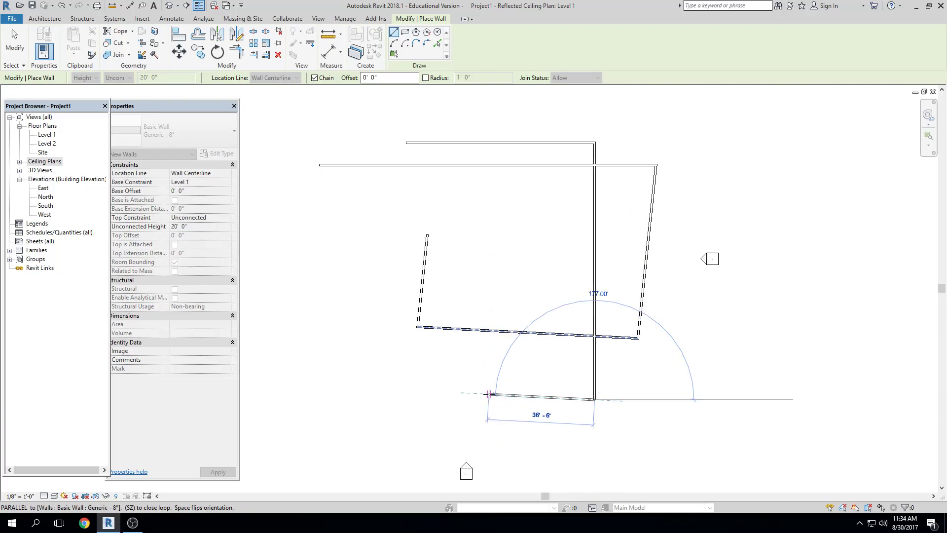
pyautogui.scroll(2, 489, 394)
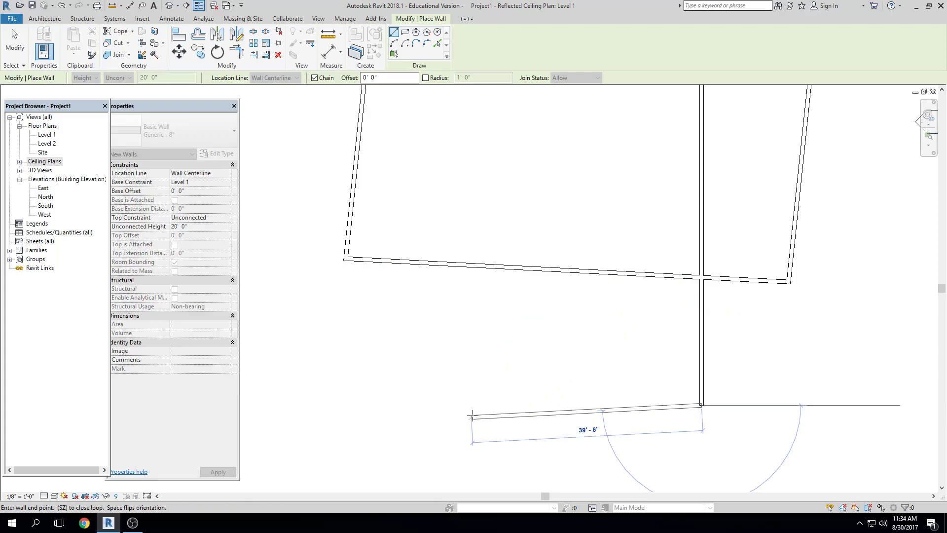
pyautogui.scroll(2, 451, 404)
pyautogui.scroll(1, 535, 390)
pyautogui.moveTo(539, 390); pyautogui.dragTo(455, 296, button='middle')
pyautogui.scroll(1, 462, 300)
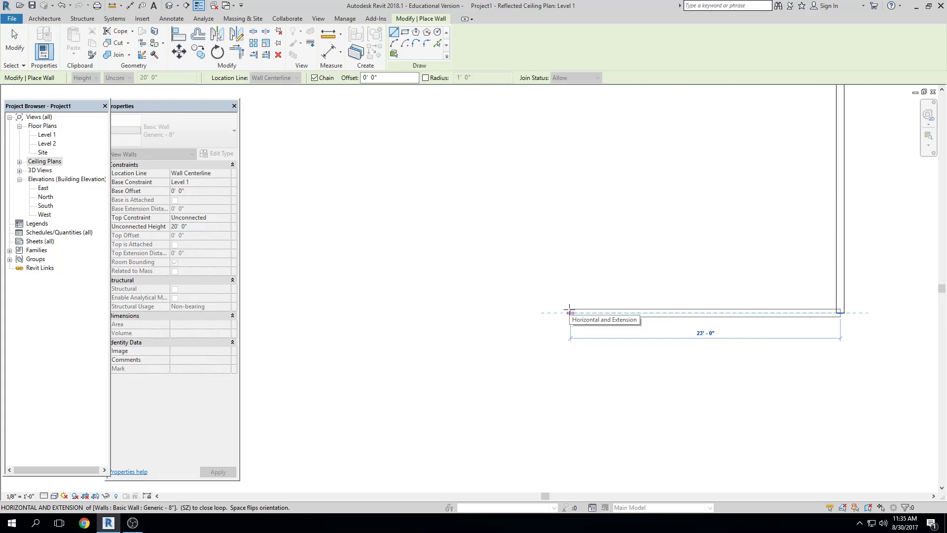
pyautogui.press('Escape')
pyautogui.press('Escape')
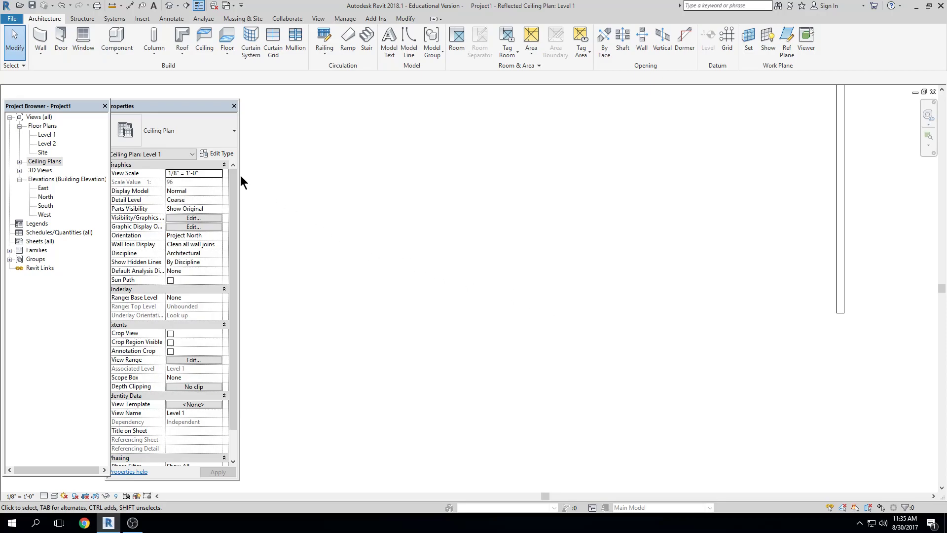
# Draw a 20' horizontal wall in the open area and a 20' 6" wall straight down from its east end
pyautogui.click(40, 38)
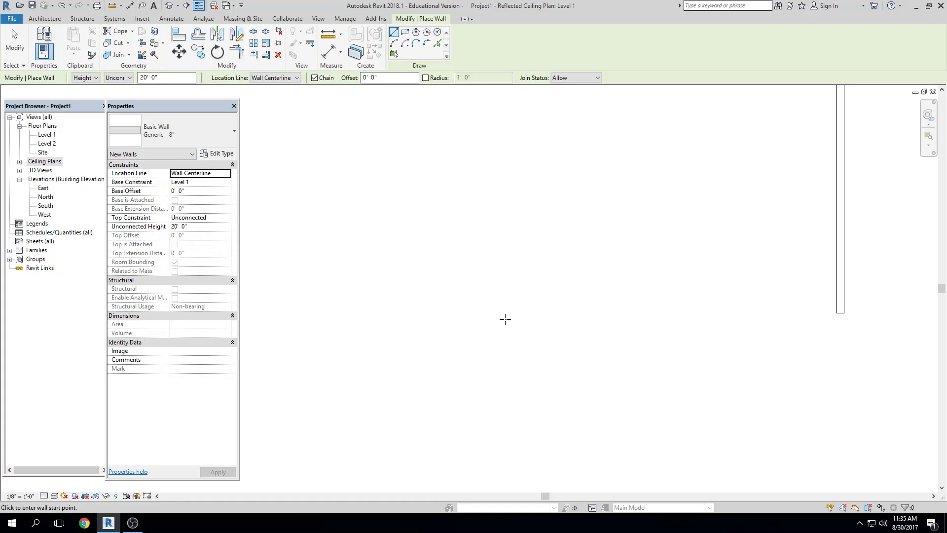
pyautogui.click(436, 206)
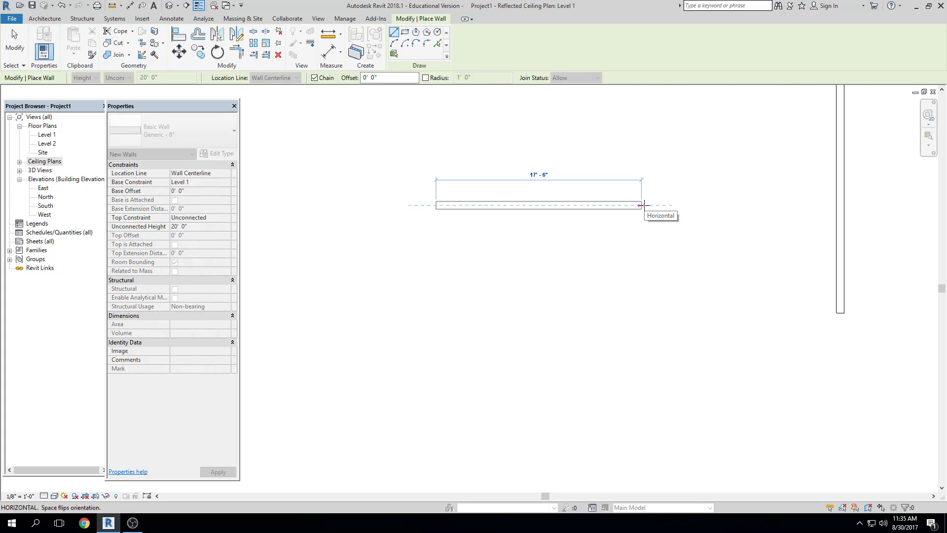
pyautogui.write('20')
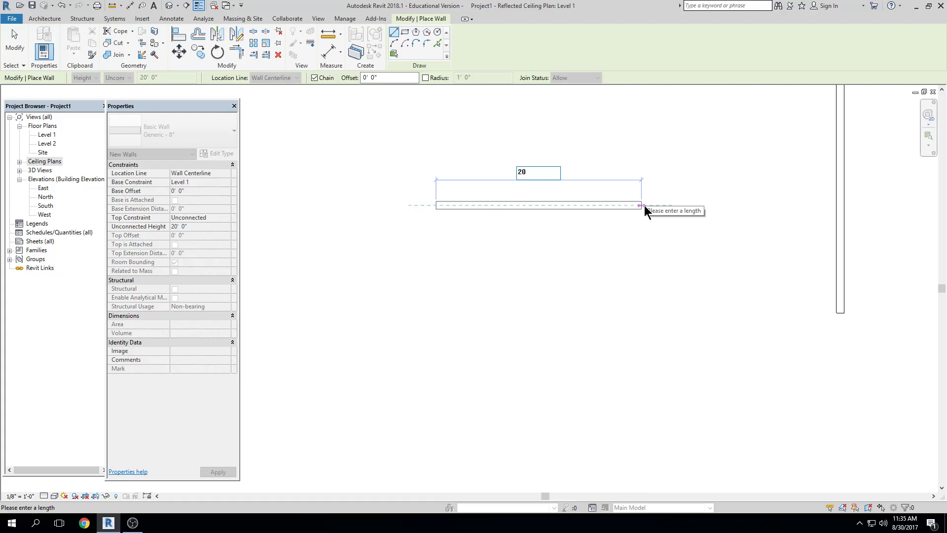
pyautogui.press('Return')
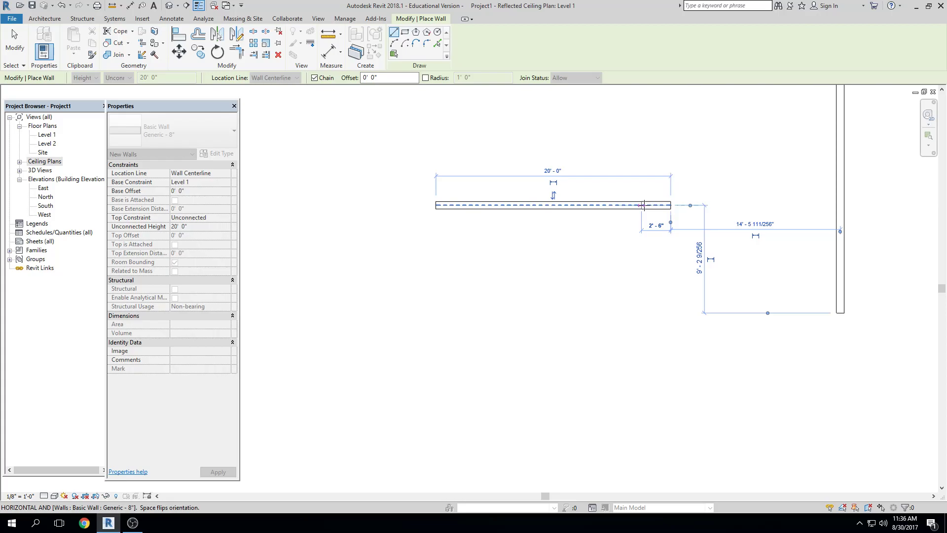
pyautogui.click(670, 205)
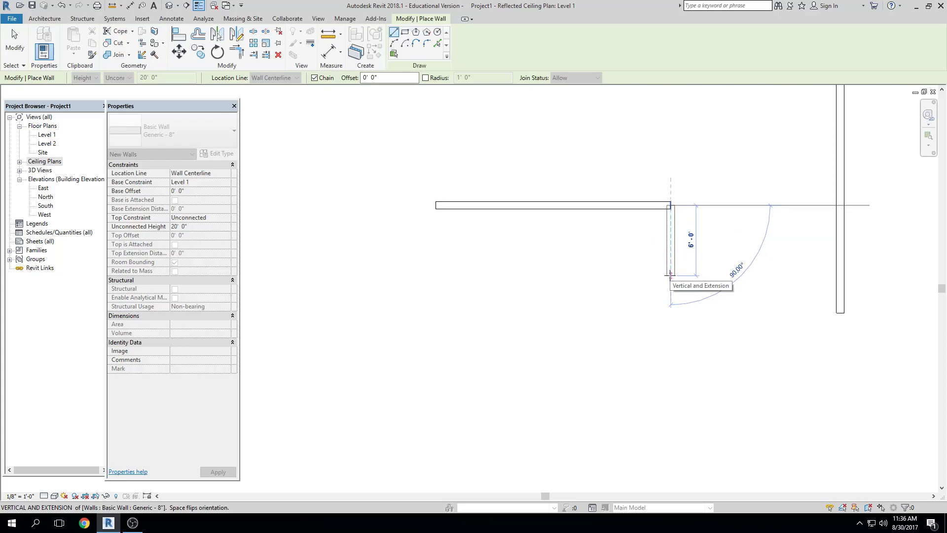
pyautogui.write('20 6')
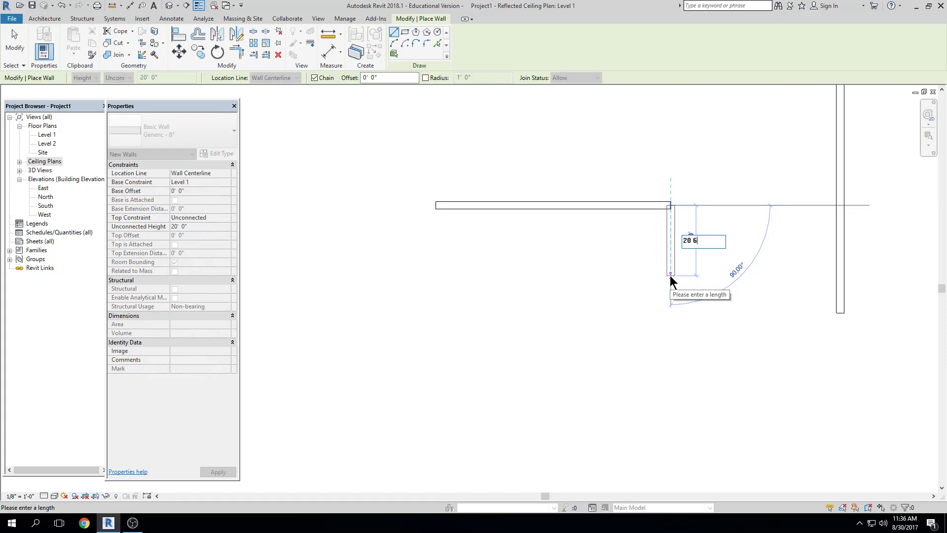
pyautogui.press('Return')
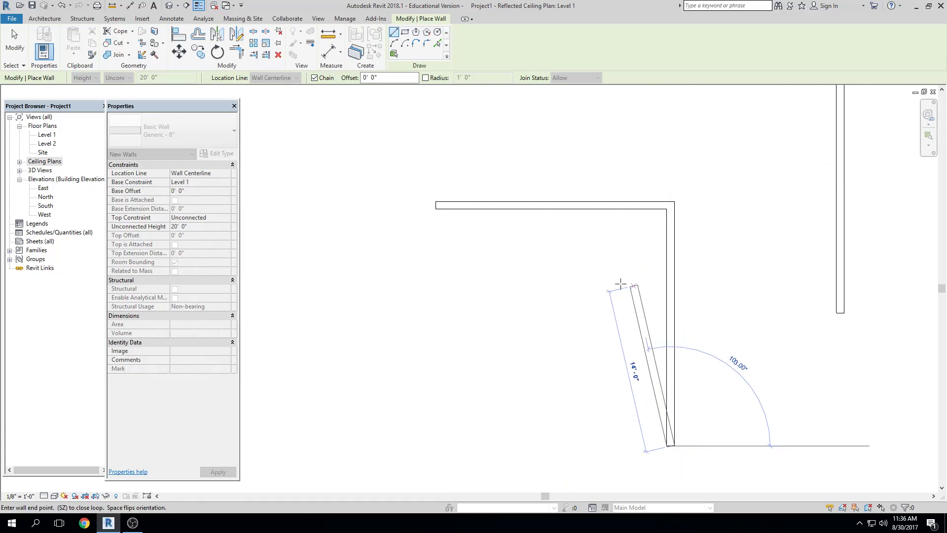
# Continue the chain with a 20' 5 1/2" horizontal wall running west from the vertical wall's lower end
pyautogui.moveTo(558, 313); pyautogui.dragTo(576, 205, button='middle')
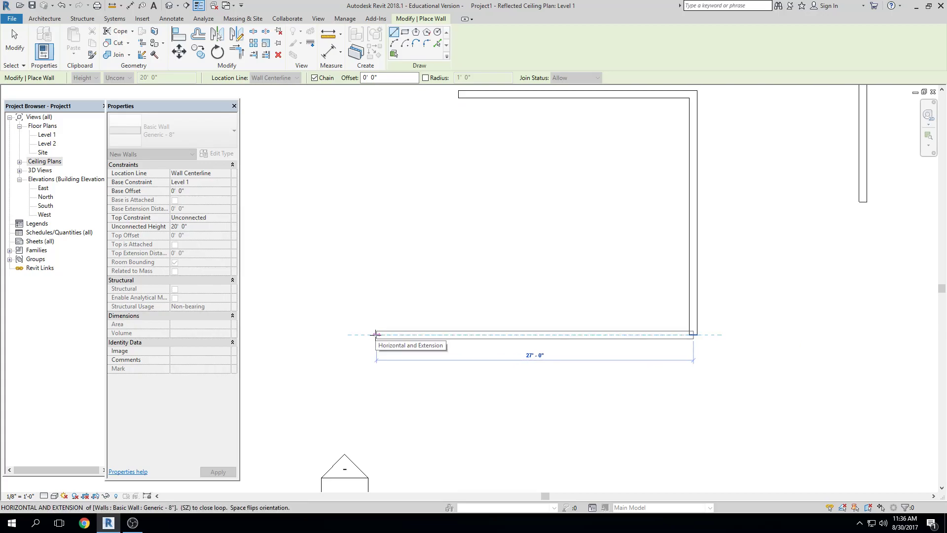
pyautogui.write('20')
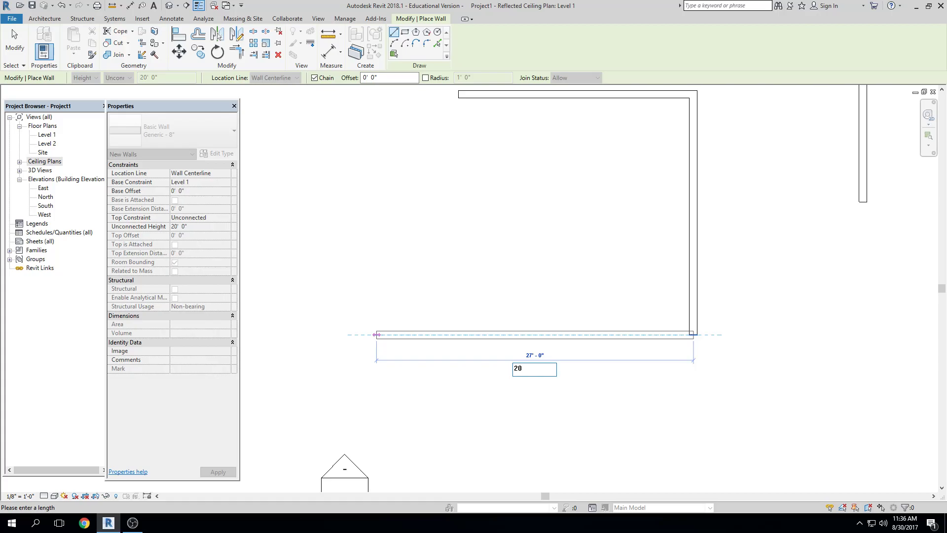
pyautogui.write(' 5 1/2')
pyautogui.press('Return')
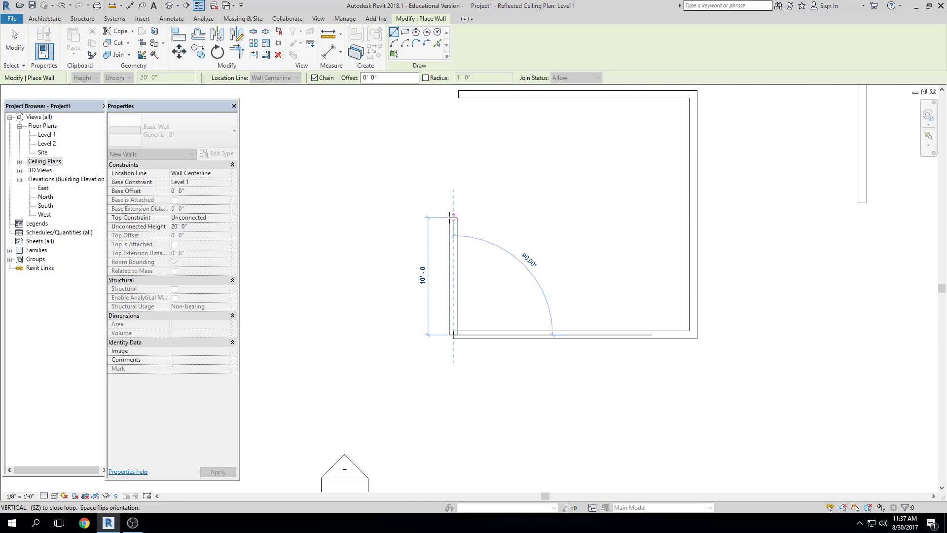
pyautogui.write('20')
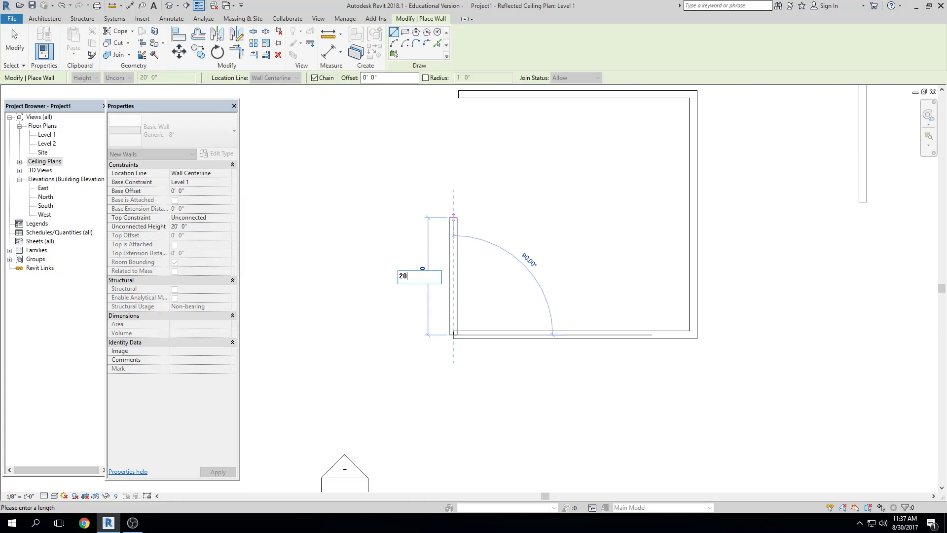
pyautogui.write('.5')
pyautogui.press('BackSpace')
pyautogui.write('5')
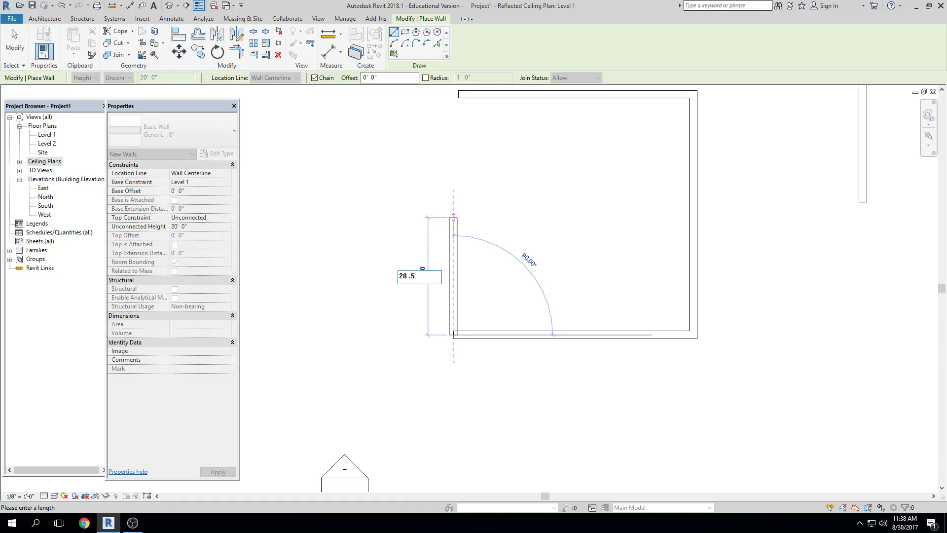
pyautogui.press('BackSpace')
pyautogui.press('BackSpace')
pyautogui.press('BackSpace')
pyautogui.press('BackSpace')
pyautogui.press('BackSpace')
# Add a 4" vertical wall segment at the lower wall's west end and end the chain
pyautogui.write('0 4')
pyautogui.press('Return')
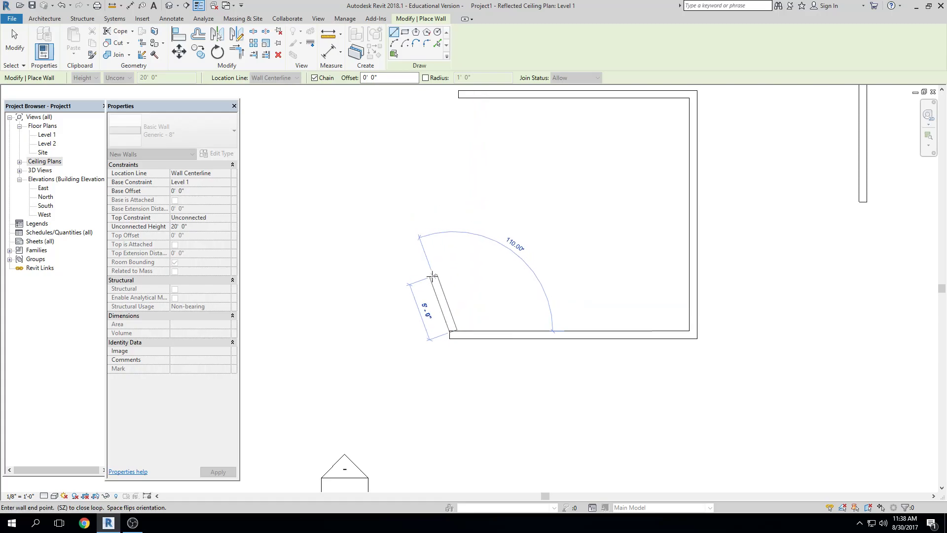
pyautogui.press('Escape')
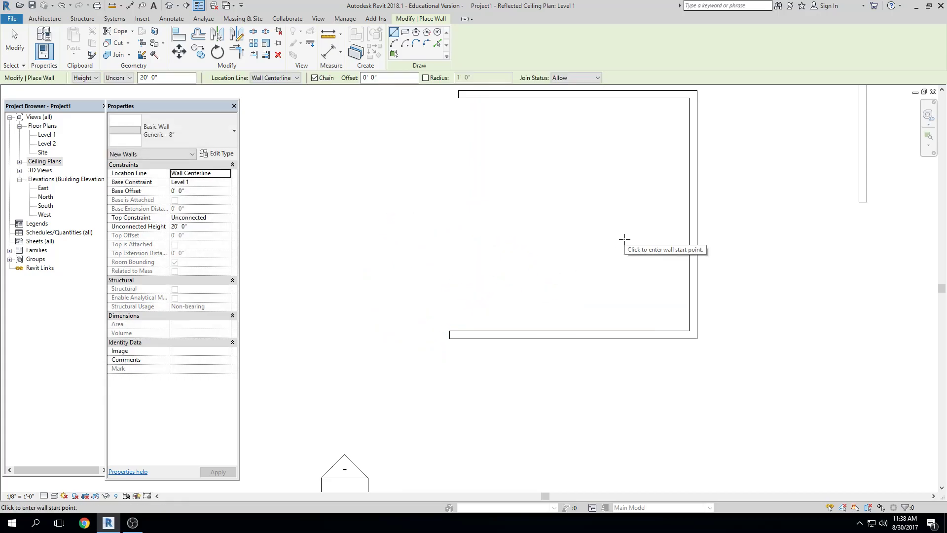
# Below the lower wall, draw three chained walls: one east, one about 3' 6" up, and one about 2' 10" back west
pyautogui.moveTo(513, 344); pyautogui.dragTo(504, 248, button='middle')
pyautogui.click(429, 312)
pyautogui.scroll(3, 510, 314)
pyautogui.scroll(1, 510, 314)
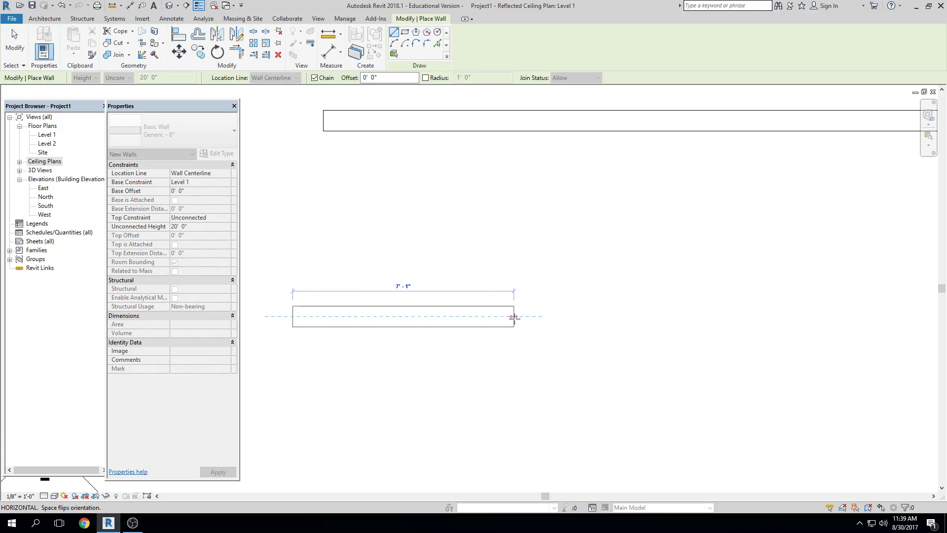
pyautogui.click(495, 316)
pyautogui.click(625, 316)
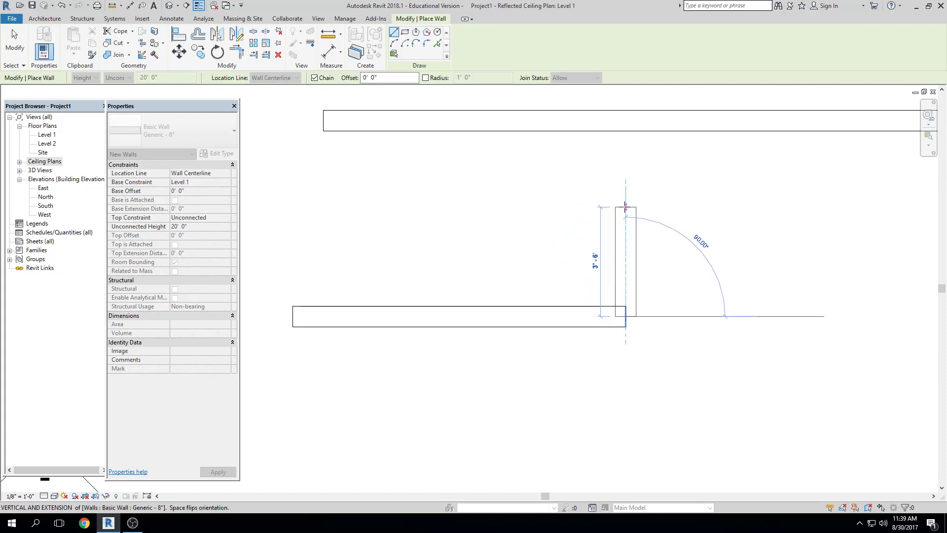
pyautogui.click(625, 206)
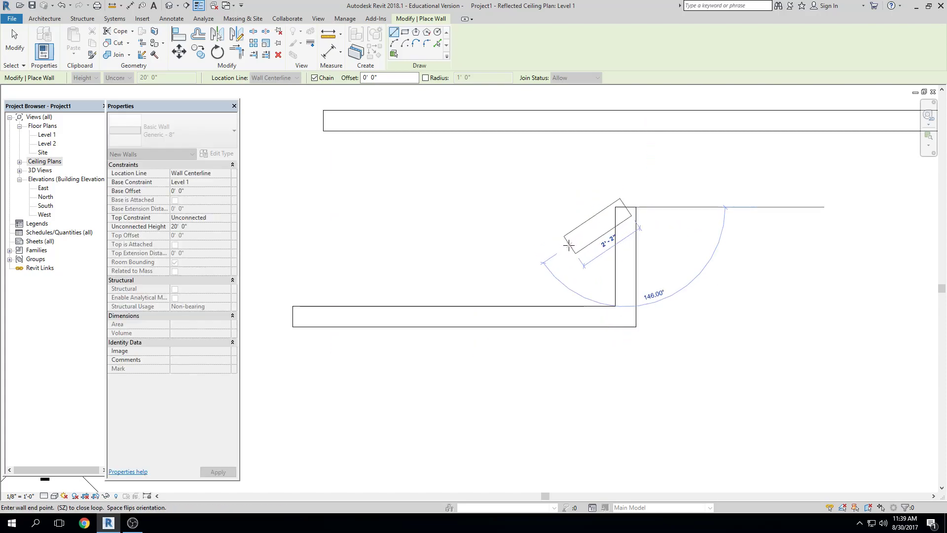
pyautogui.click(537, 208)
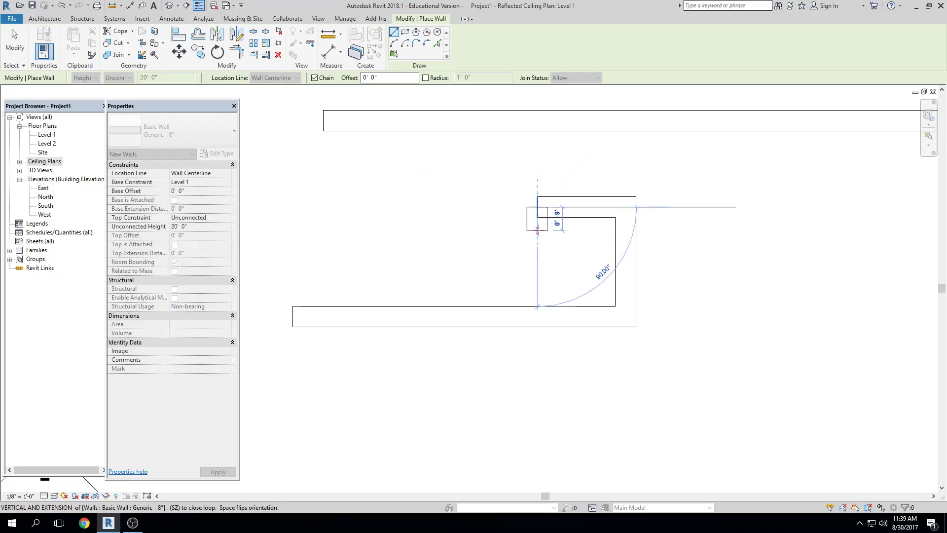
pyautogui.press('Escape')
pyautogui.press('Escape')
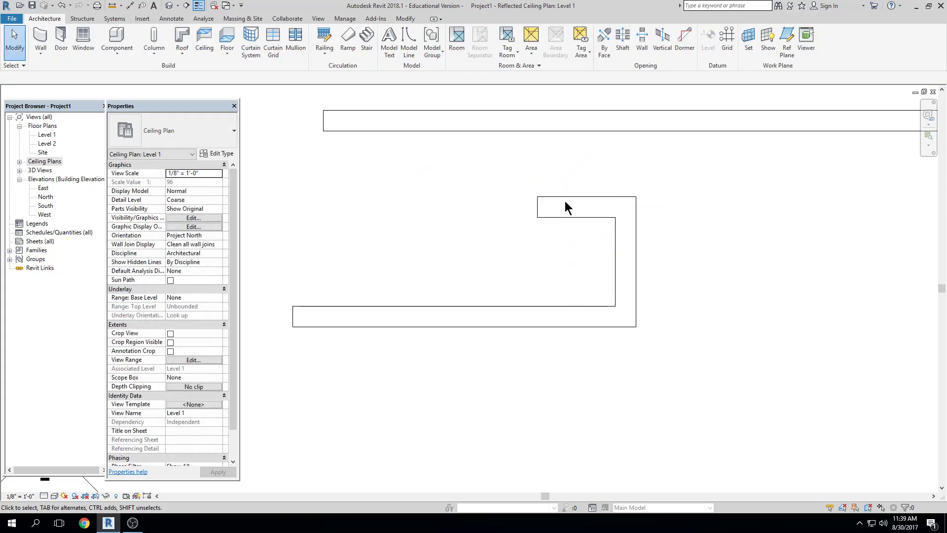
# Set the length of the short upper wall in the new three-wall chain to 10'
pyautogui.click(565, 207)
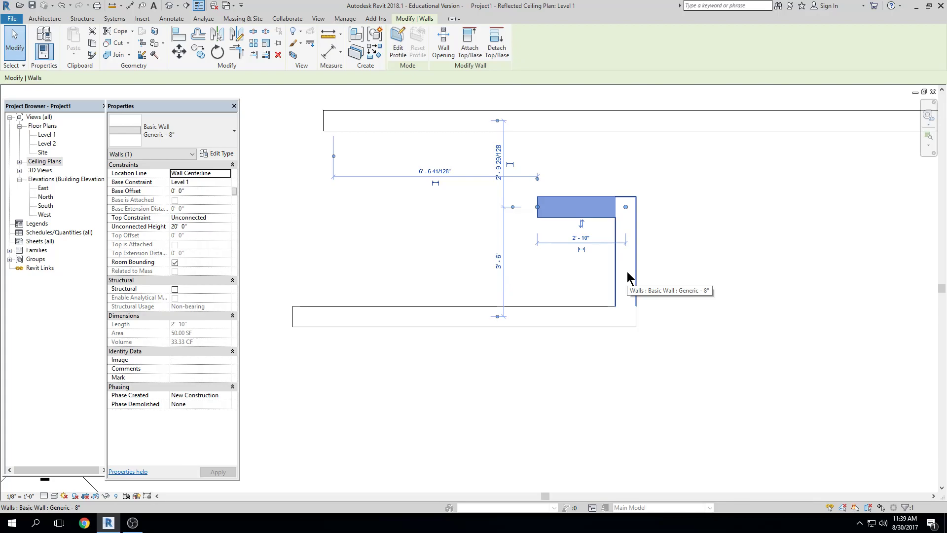
pyautogui.click(587, 242)
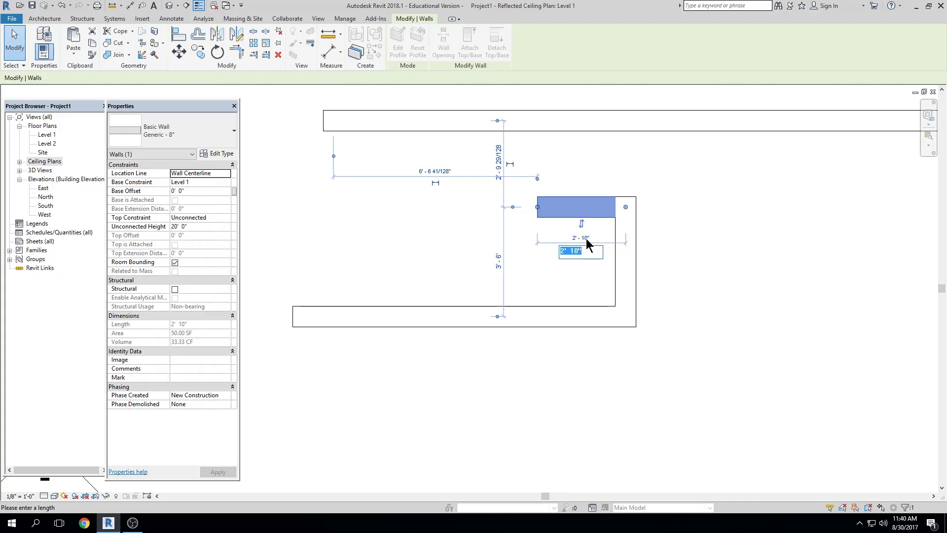
pyautogui.write('10')
pyautogui.press('Return')
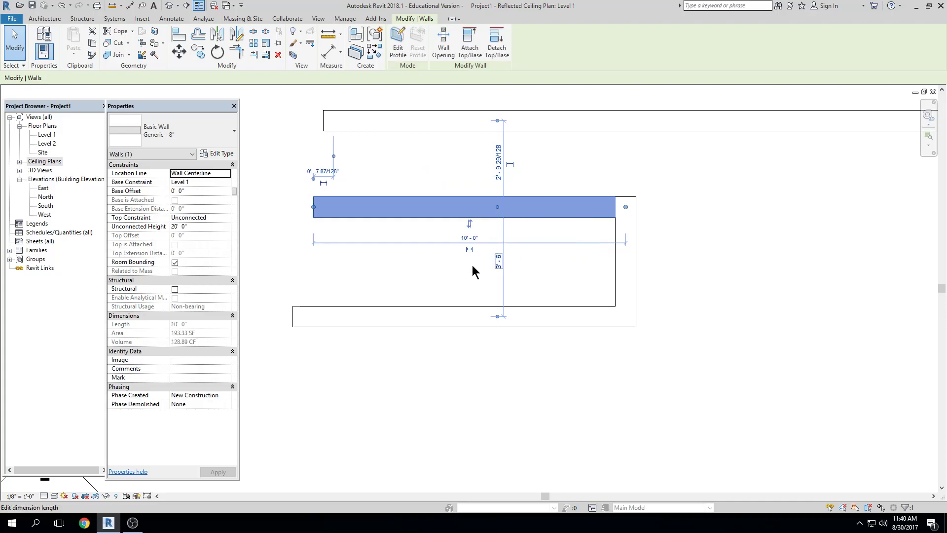
# Make the 10' wall's temporary length dimension permanent and clear the selection
pyautogui.click(470, 250)
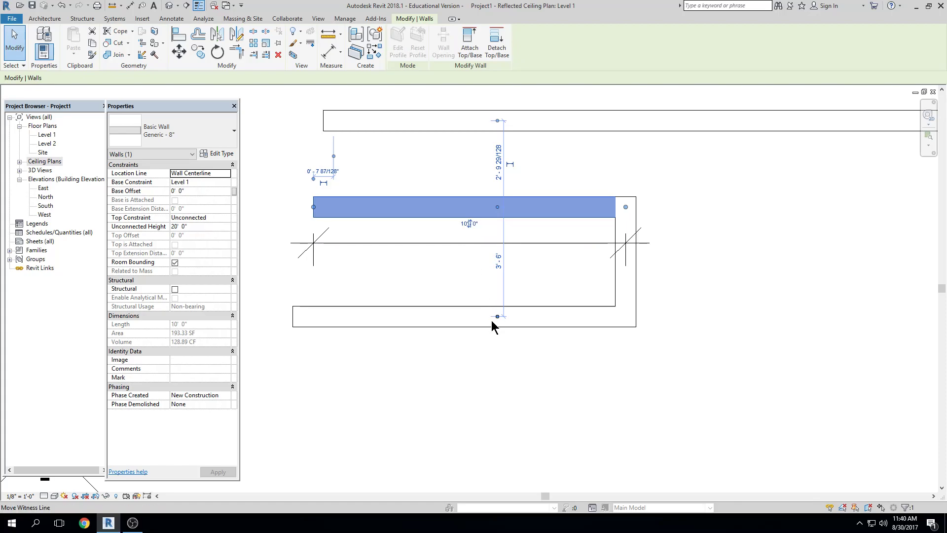
pyautogui.click(474, 269)
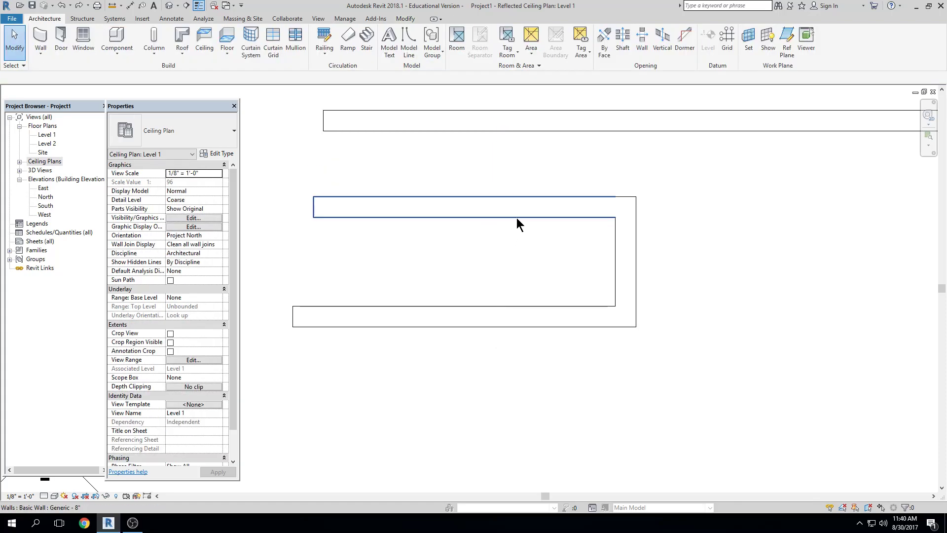
pyautogui.click(518, 224)
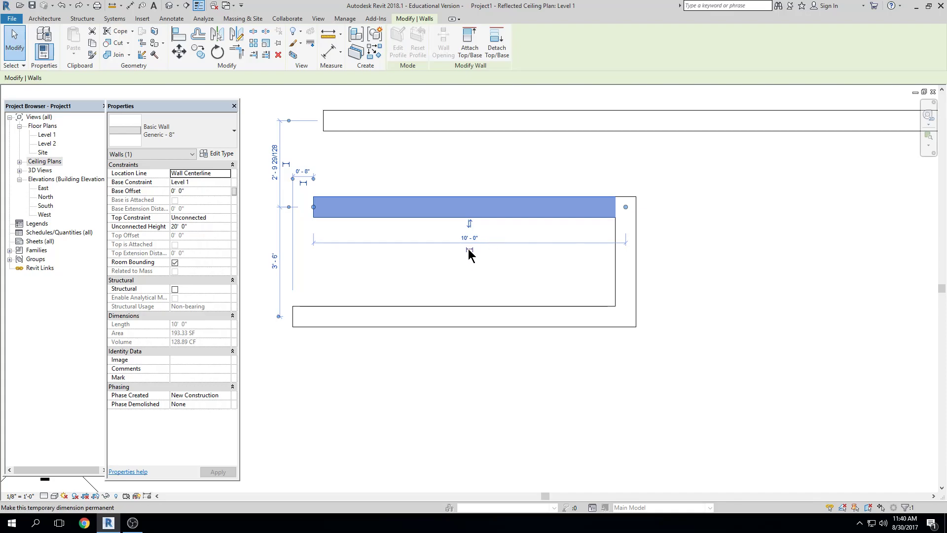
pyautogui.click(470, 250)
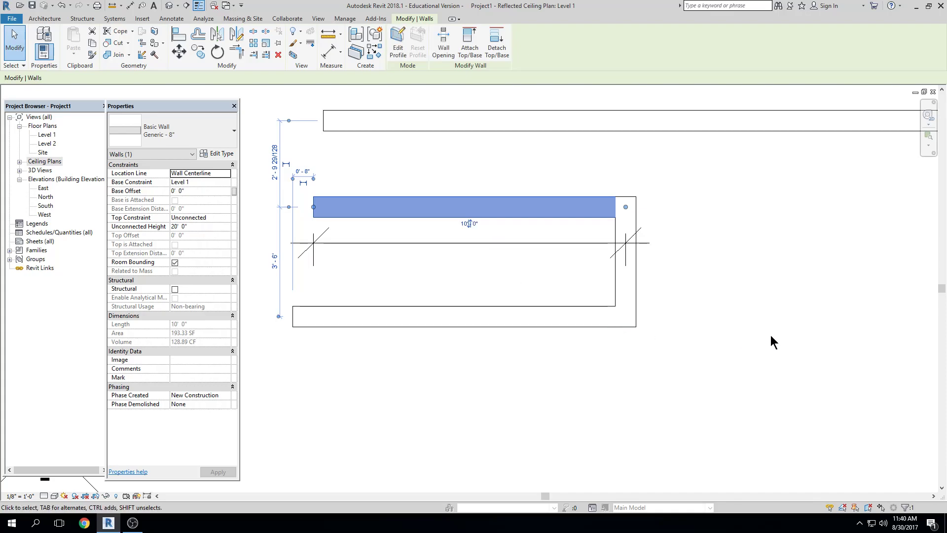
pyautogui.click(771, 336)
# Move the 10' wall's permanent dimension upward so it sits above the long horizontal wall
pyautogui.scroll(-1, 762, 312)
pyautogui.click(586, 296)
pyautogui.moveTo(588, 296); pyautogui.dragTo(589, 129)
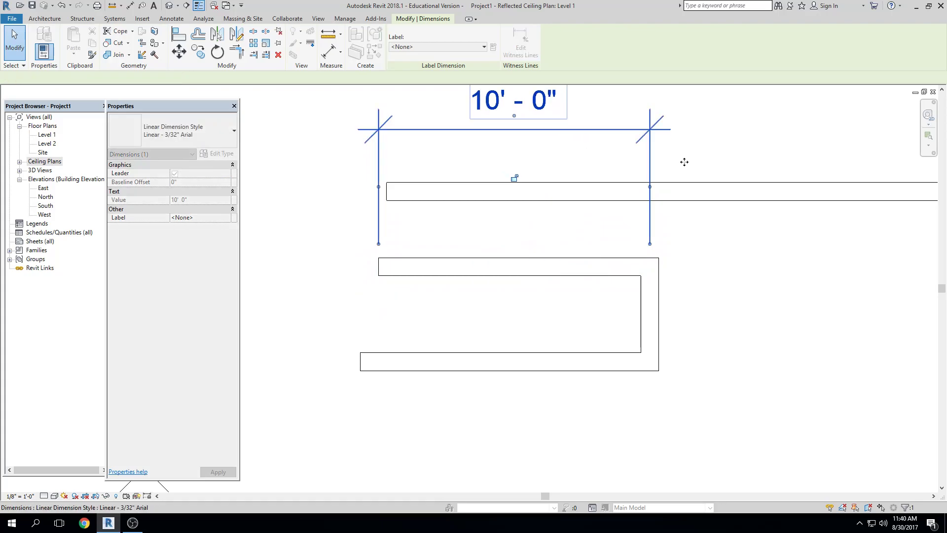
# Draw two chained walls: one about 23' east, starting inside the large U-shaped walls and crossing their vertical wall, and one exactly 10' 6" south
pyautogui.click(785, 337)
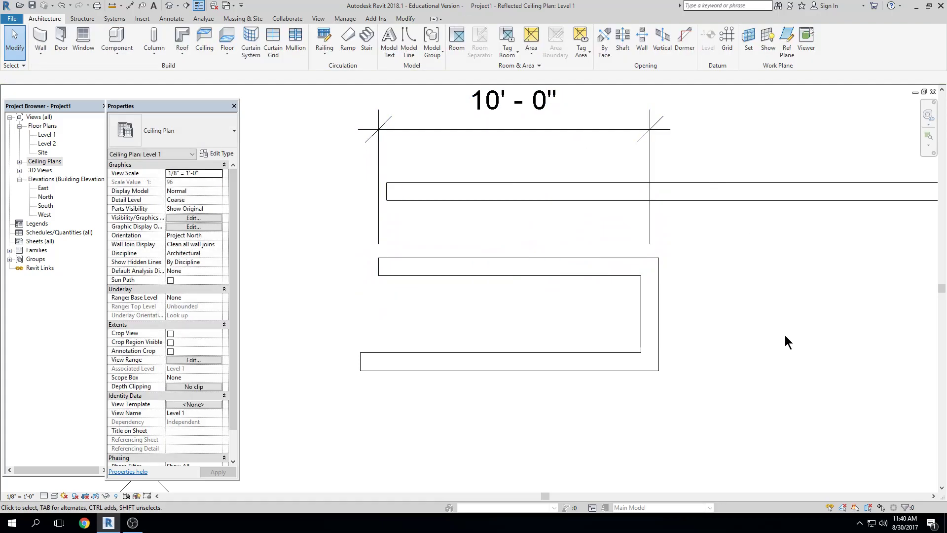
pyautogui.scroll(-2, 745, 407)
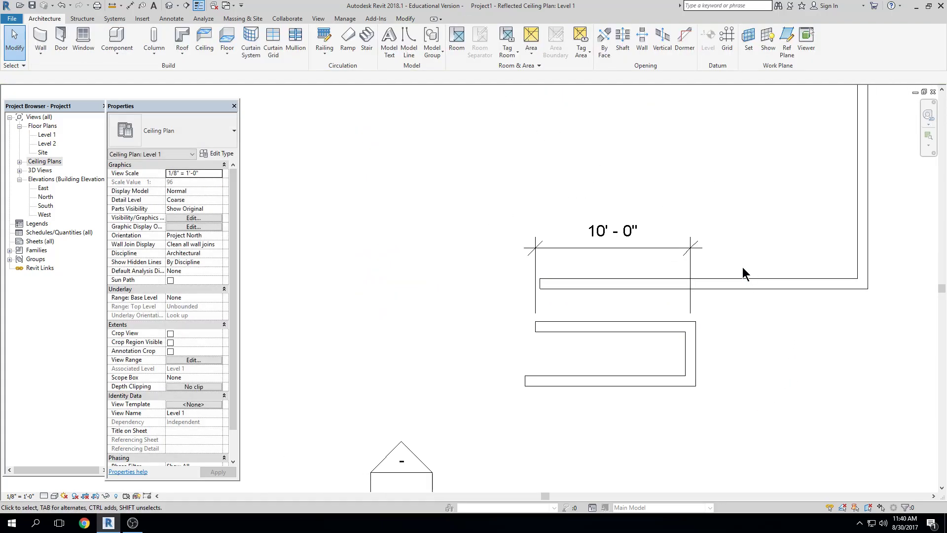
pyautogui.scroll(-1, 743, 269)
pyautogui.moveTo(759, 196); pyautogui.dragTo(478, 283, button='middle')
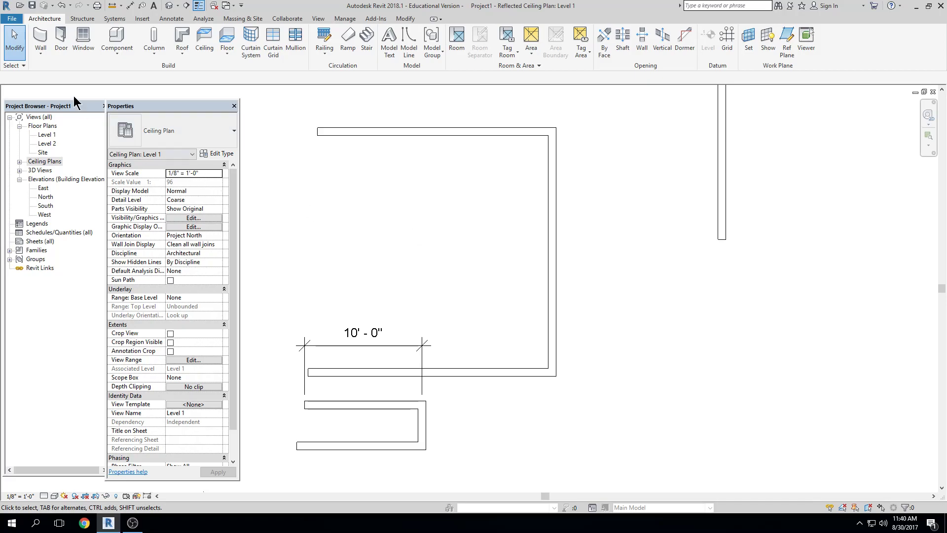
pyautogui.click(41, 39)
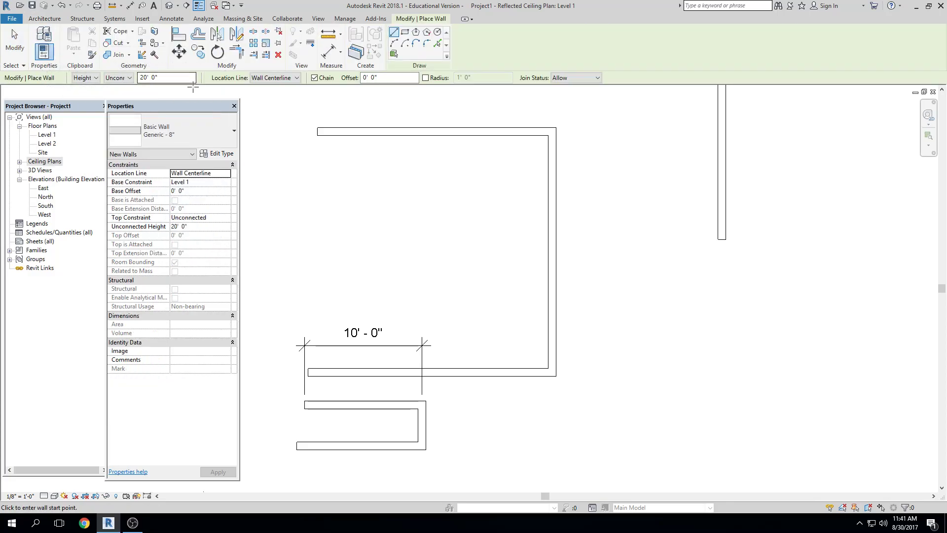
pyautogui.click(394, 32)
pyautogui.click(365, 206)
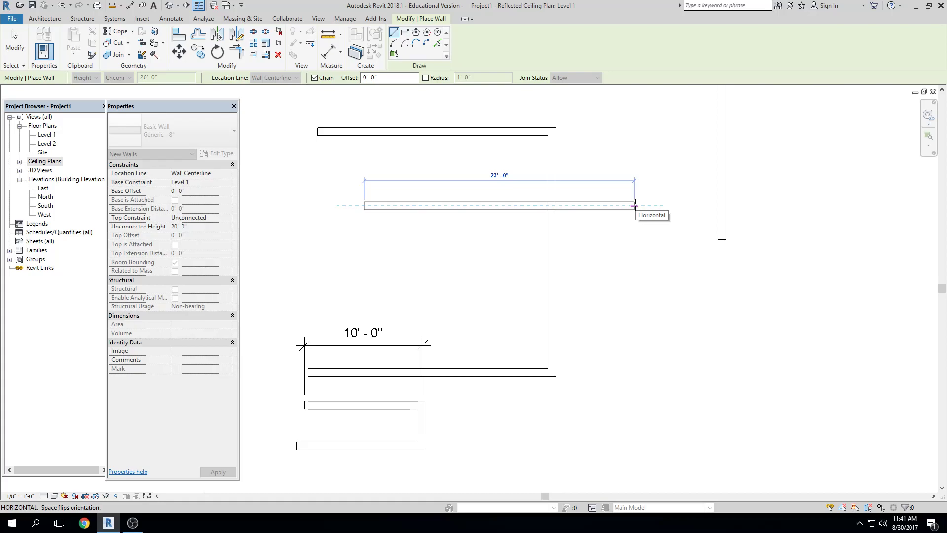
pyautogui.click(635, 205)
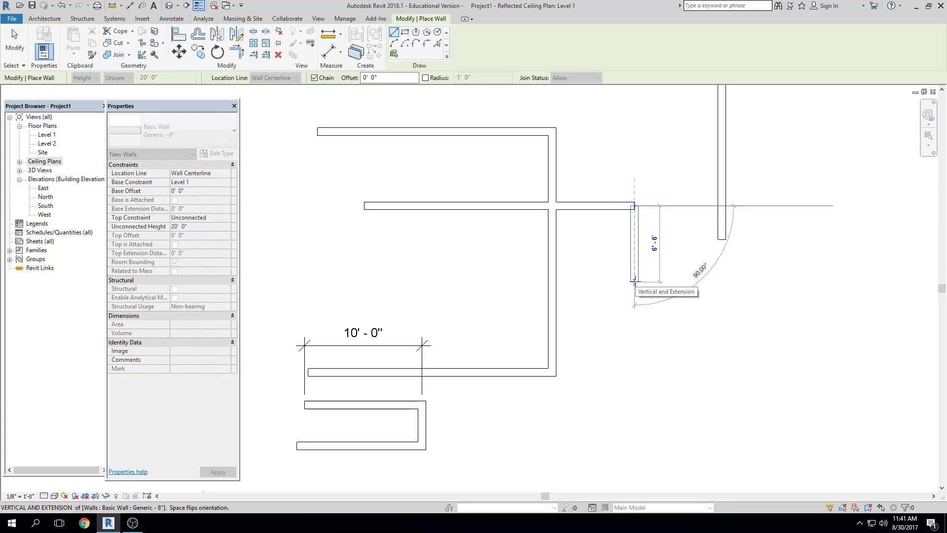
pyautogui.write('10')
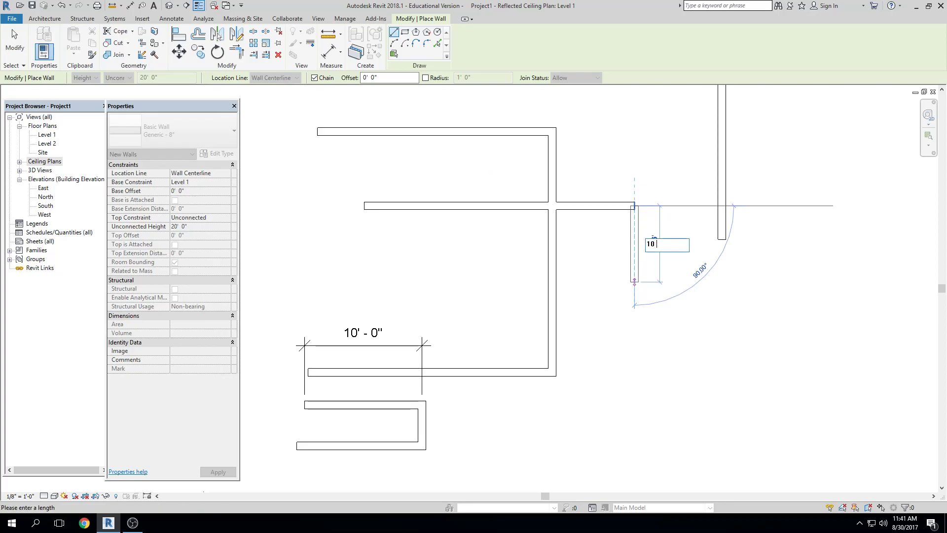
pyautogui.write(' 6')
pyautogui.press('Return')
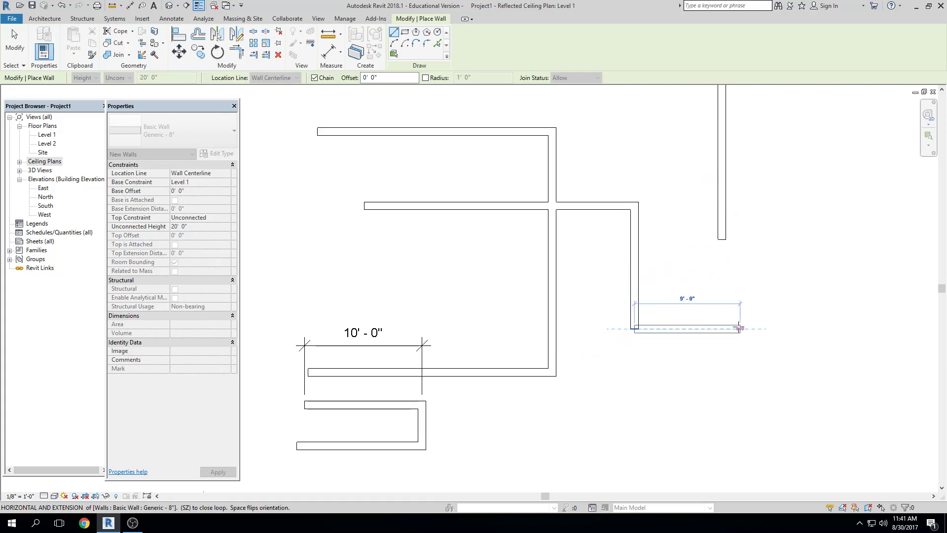
# Continue the wall chain with a horizontal segment 9' 6 1/2" long running east
pyautogui.write('9 6')
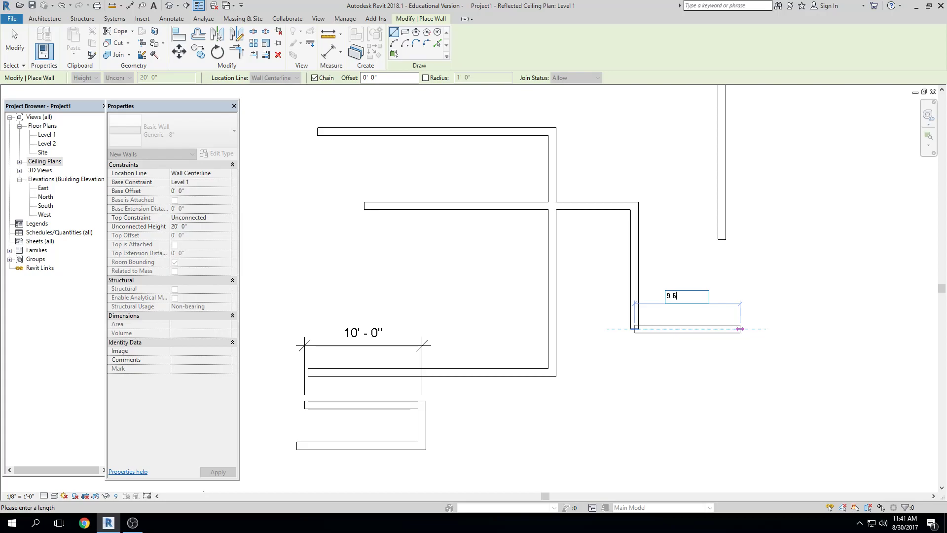
pyautogui.write(' 1/81')
pyautogui.press('BackSpace')
pyautogui.press('BackSpace')
pyautogui.write('2')
pyautogui.press('BackSpace')
pyautogui.press('BackSpace')
pyautogui.press('BackSpace')
pyautogui.press('BackSpace')
pyautogui.write('-1/2')
pyautogui.press('Return')
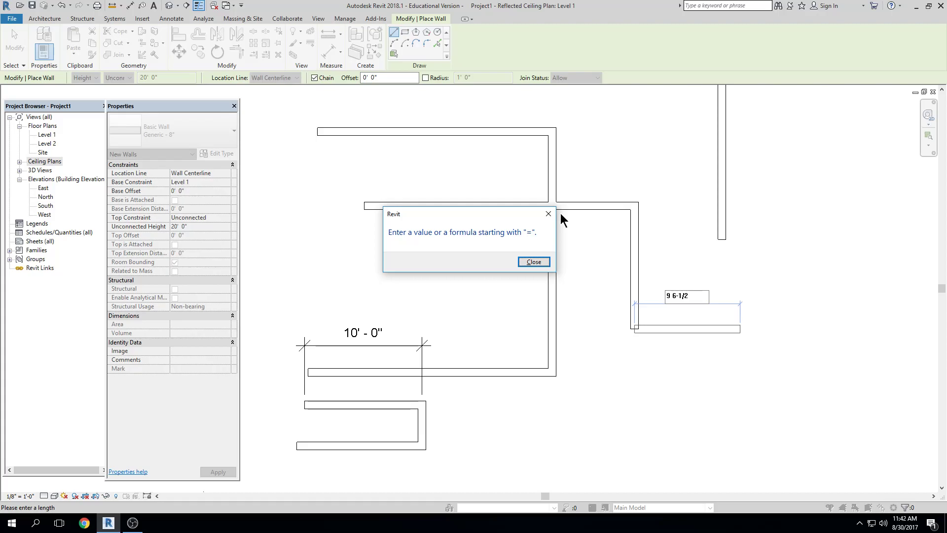
pyautogui.press('Return')
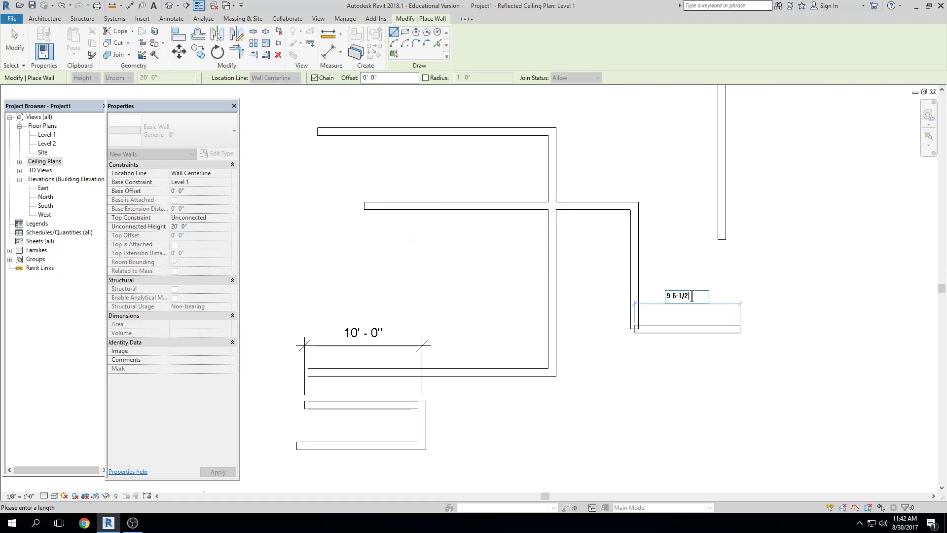
pyautogui.press('BackSpace')
pyautogui.press('BackSpace')
pyautogui.press('BackSpace')
pyautogui.press('BackSpace')
pyautogui.write('1/2')
pyautogui.press('Return')
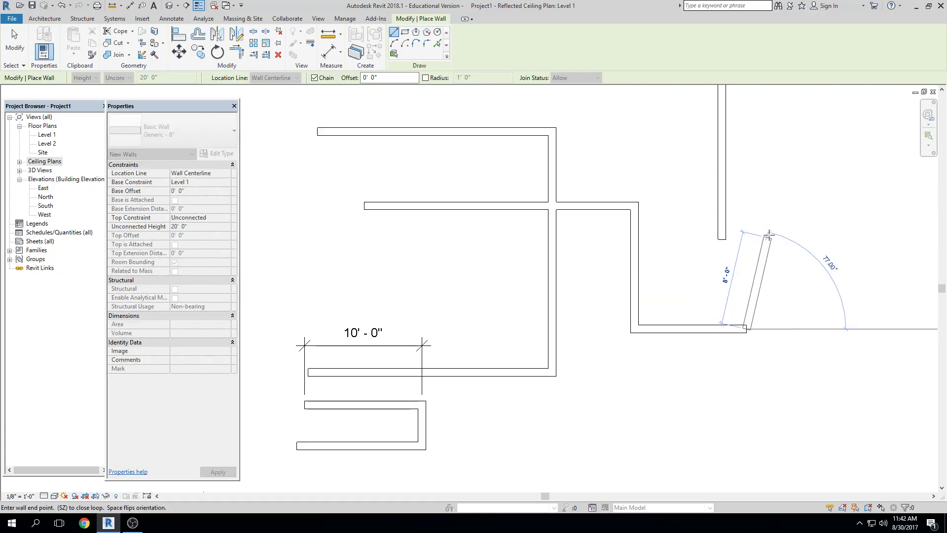
# End the chain with a slanted wall about 18' long rising to the northeast, and leave the Wall command
pyautogui.click(857, 150)
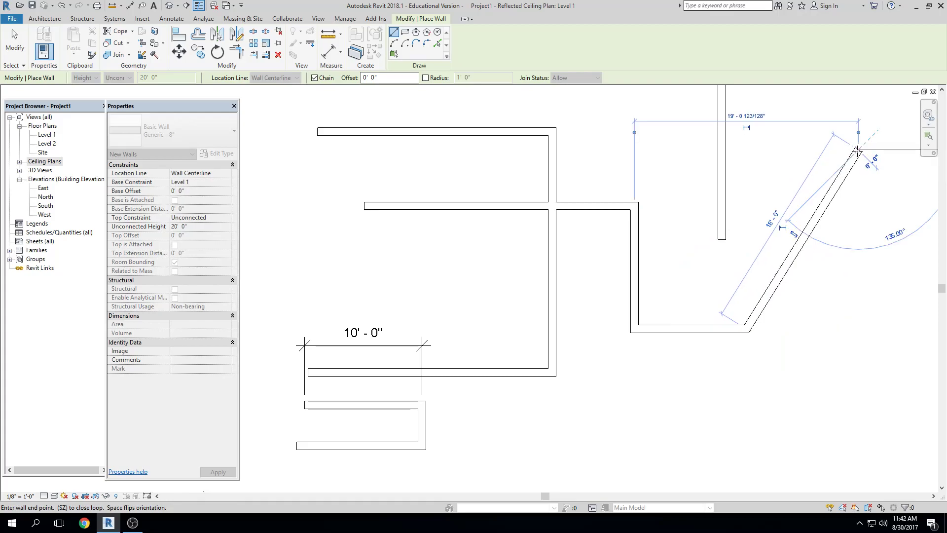
pyautogui.press('Escape')
pyautogui.press('Escape')
# Pull the slanted wall's free upper end downward to shorten the wall and slope it at about 45°, and clear the selection
pyautogui.click(805, 232)
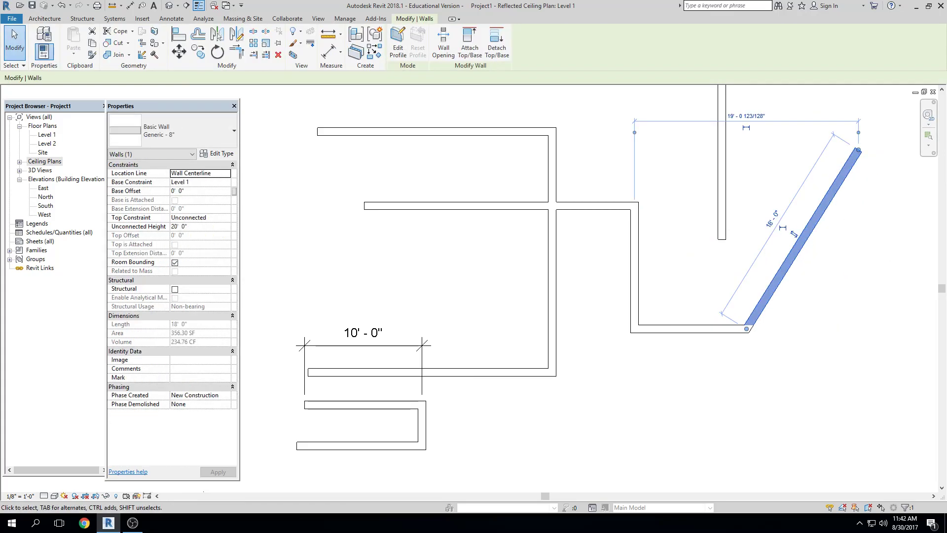
pyautogui.moveTo(773, 316); pyautogui.dragTo(739, 337, button='middle')
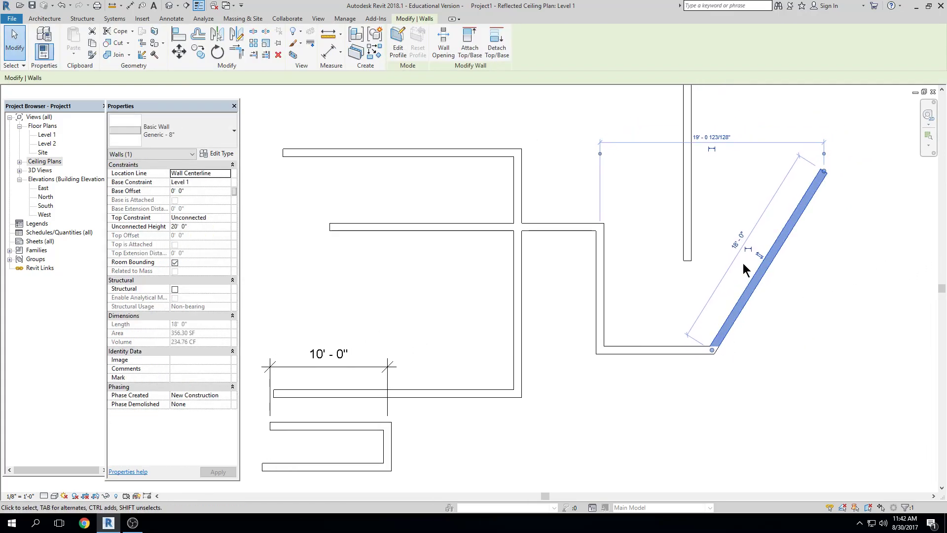
pyautogui.moveTo(825, 172); pyautogui.dragTo(807, 255)
pyautogui.click(793, 307)
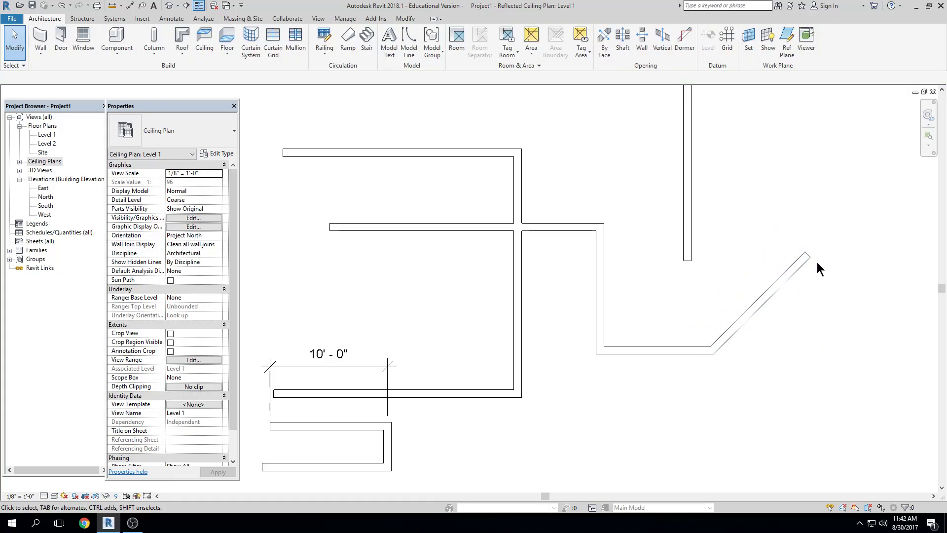
# Select the two walls meeting at the large outline's lower-right corner with a crossing window, and clear the selection
pyautogui.scroll(-3, 817, 262)
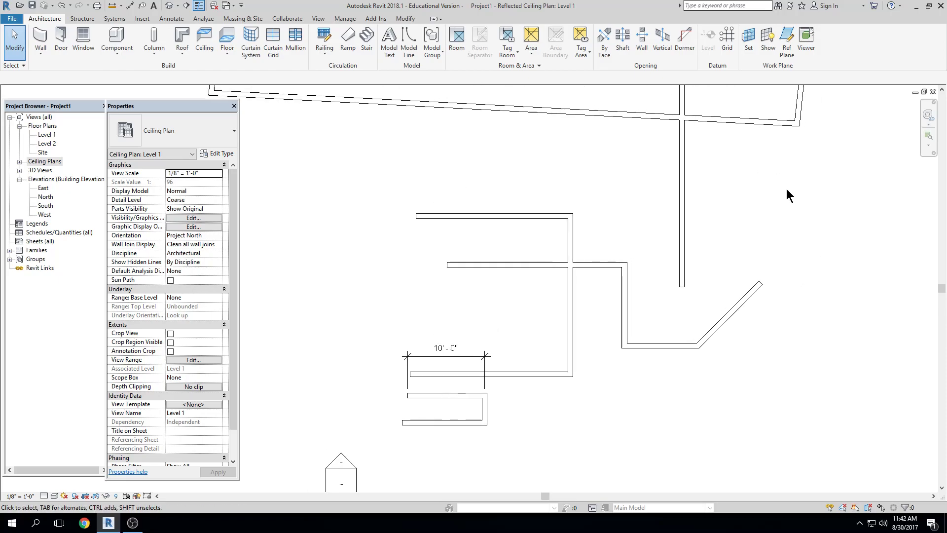
pyautogui.scroll(-1, 788, 194)
pyautogui.moveTo(784, 200); pyautogui.dragTo(691, 292, button='middle')
pyautogui.scroll(-1, 762, 247)
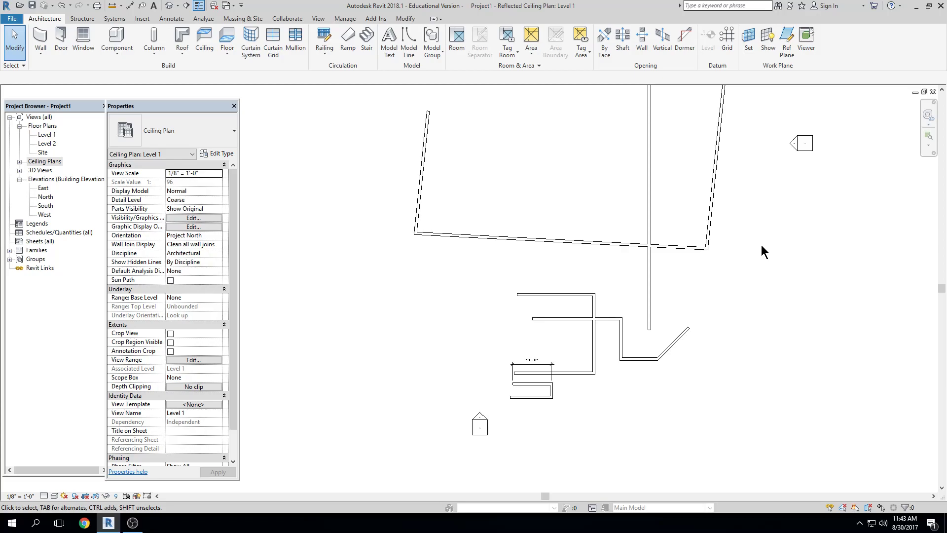
pyautogui.moveTo(764, 191); pyautogui.dragTo(704, 276)
pyautogui.moveTo(662, 309); pyautogui.dragTo(662, 314)
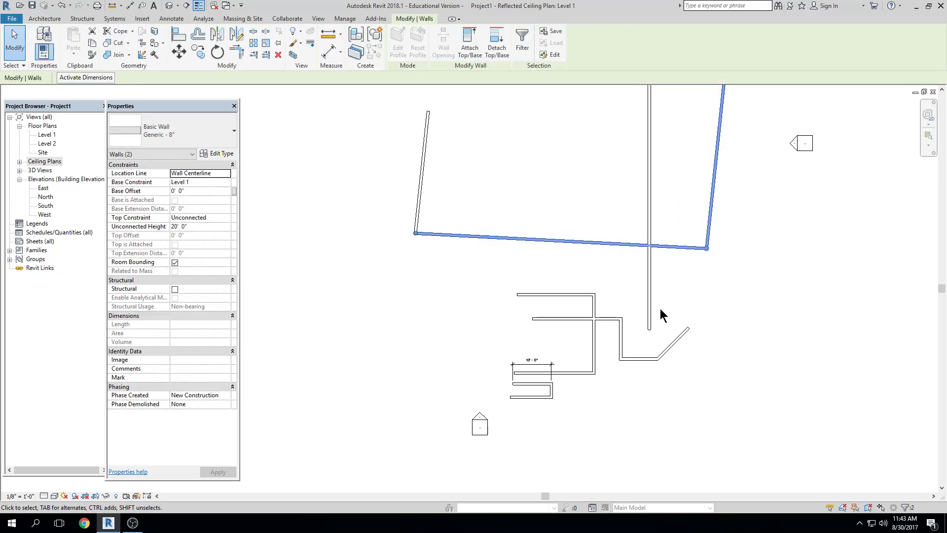
pyautogui.press('Escape')
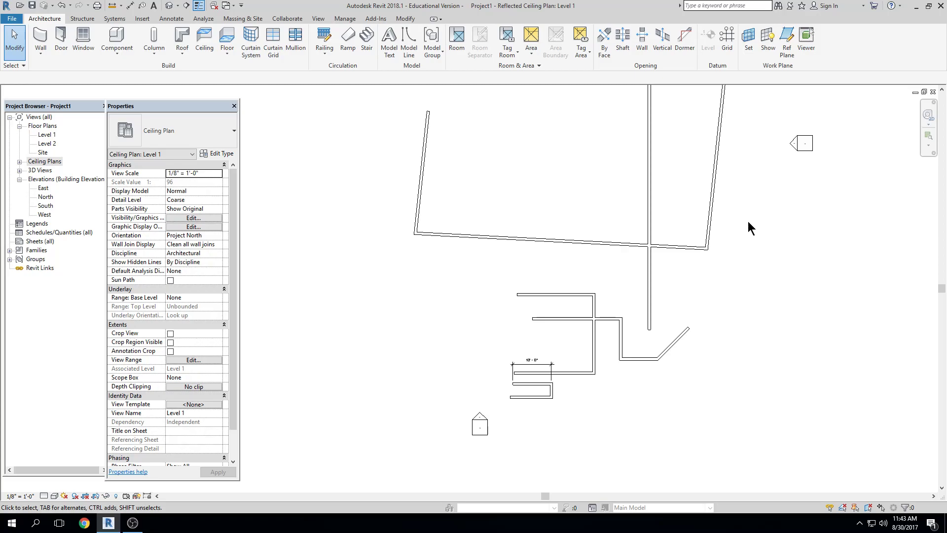
# Crossing-select the two walls at the large outline's upper-right corner, and separately all walls with the dimension, clearing each selection
pyautogui.scroll(-1, 748, 221)
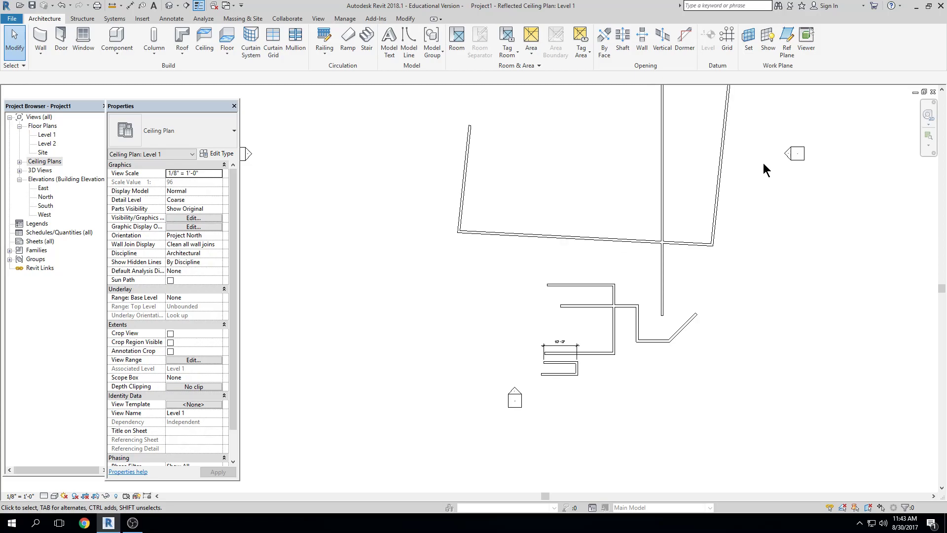
pyautogui.moveTo(742, 138); pyautogui.dragTo(817, 278, button='middle')
pyautogui.scroll(-1, 612, 231)
pyautogui.scroll(-3, 613, 232)
pyautogui.scroll(1, 650, 225)
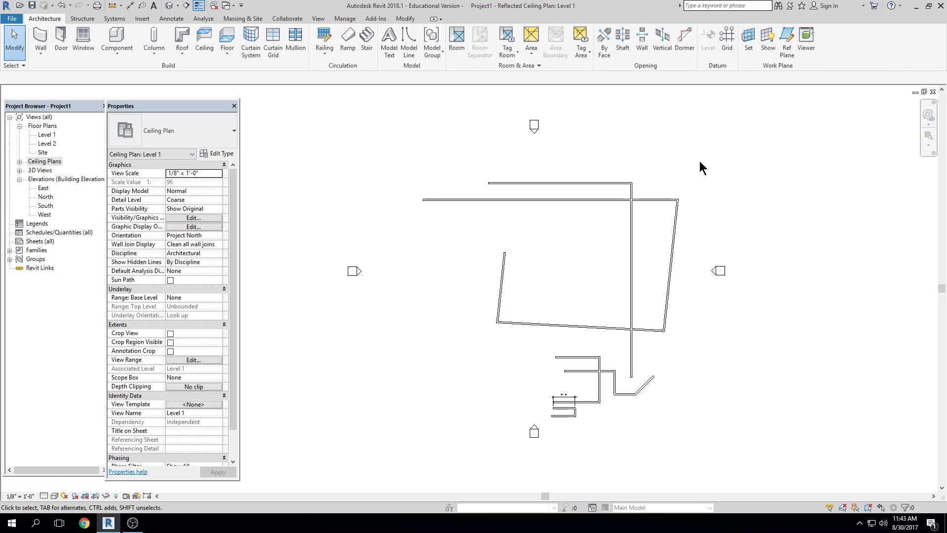
pyautogui.moveTo(700, 160); pyautogui.dragTo(667, 218)
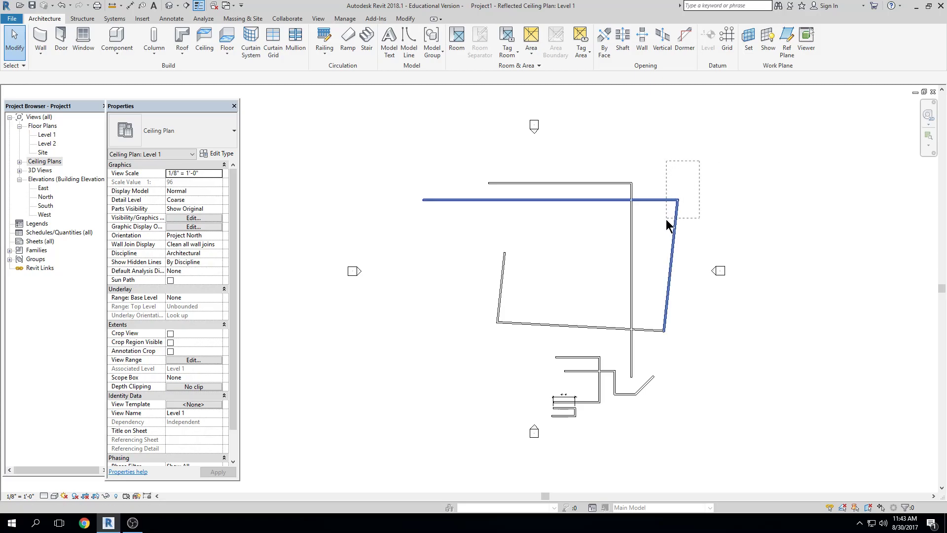
pyautogui.moveTo(647, 261); pyautogui.dragTo(677, 203)
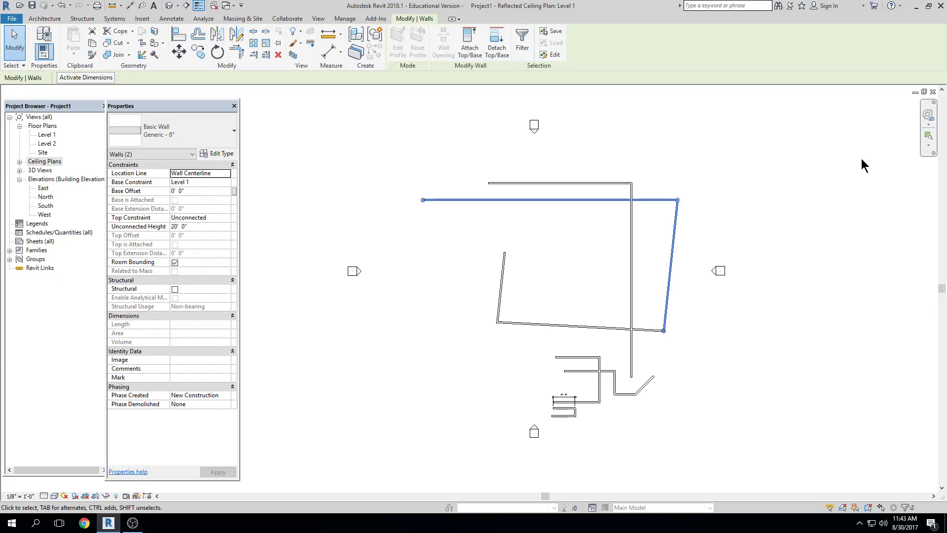
pyautogui.press('Escape')
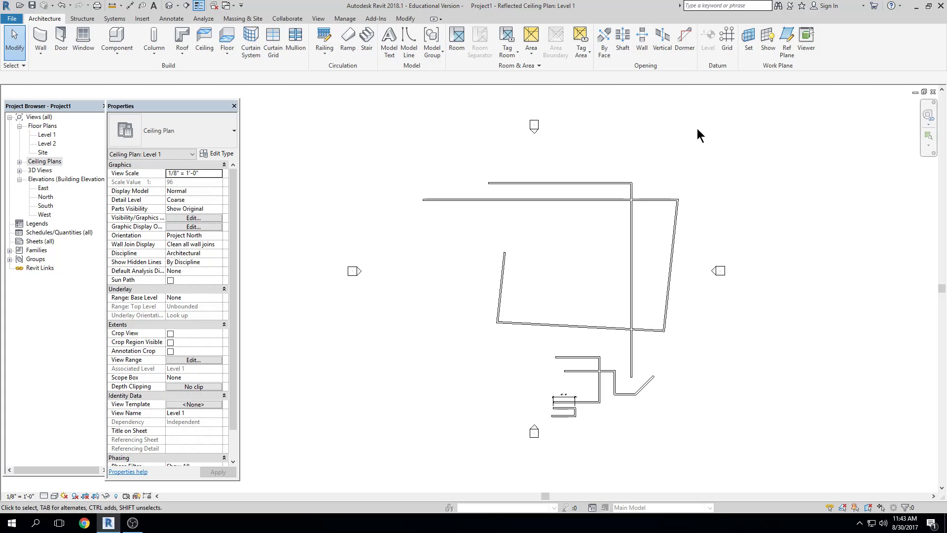
pyautogui.moveTo(698, 128); pyautogui.dragTo(442, 421)
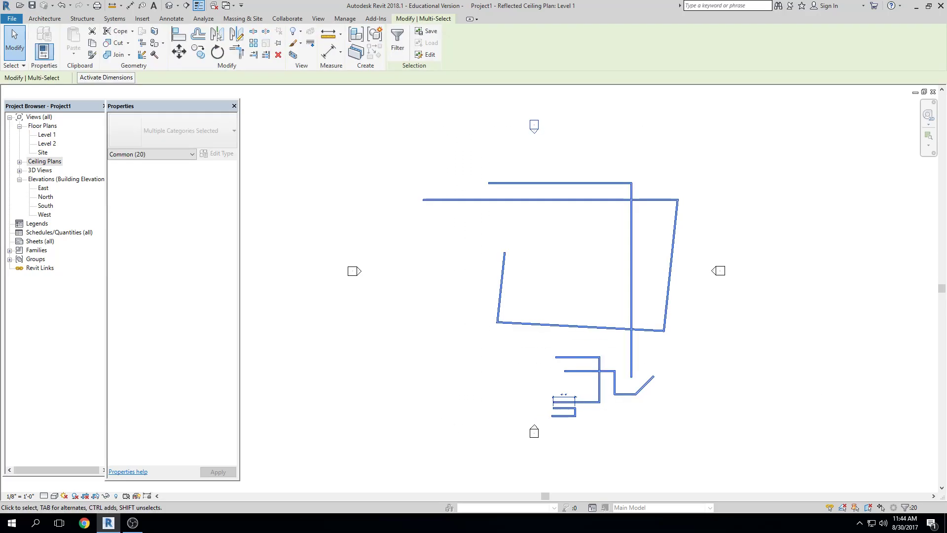
pyautogui.click(762, 273)
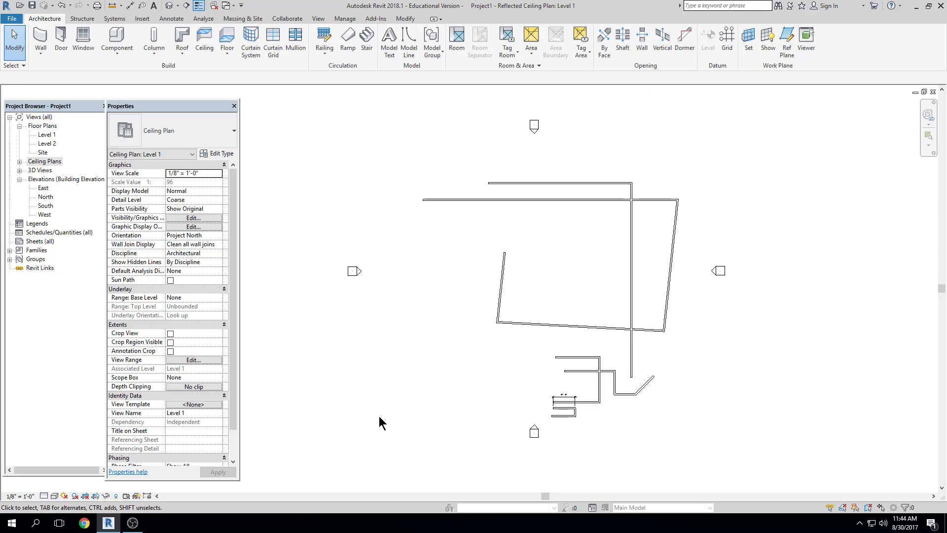
# Select only the elements fully enclosed by a window spanning from the plan's lower left to just past the long vertical wall, and clear the selection
pyautogui.moveTo(379, 416); pyautogui.dragTo(523, 242)
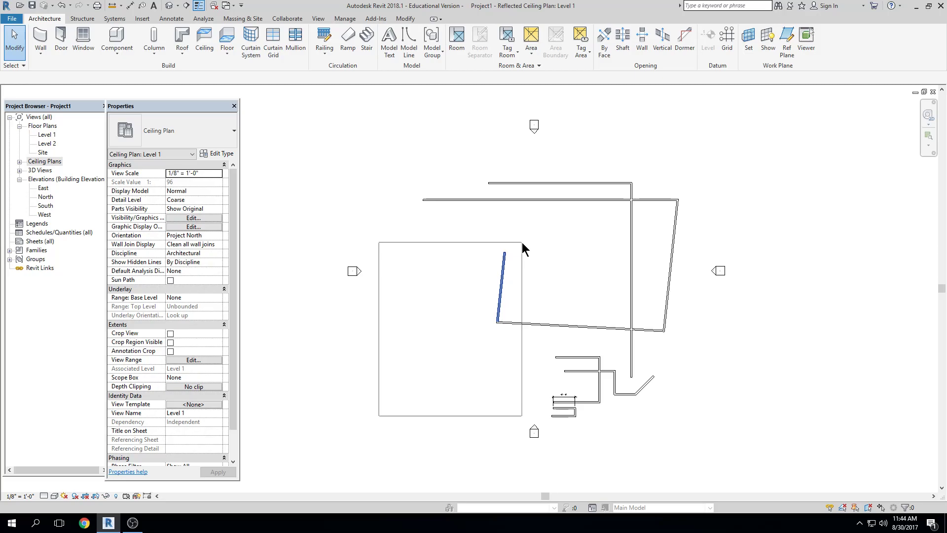
pyautogui.moveTo(523, 246); pyautogui.dragTo(569, 321)
pyautogui.moveTo(592, 325); pyautogui.dragTo(529, 230)
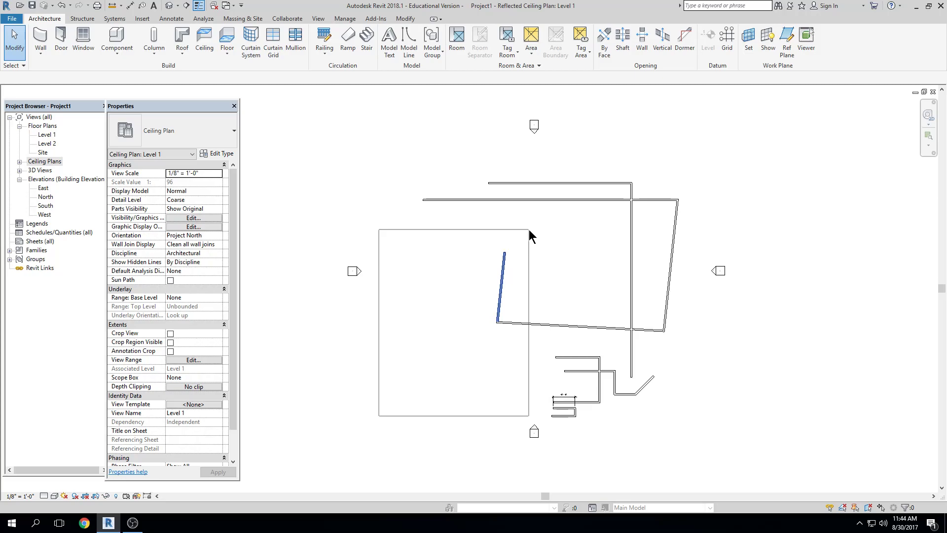
pyautogui.moveTo(529, 230); pyautogui.dragTo(650, 164)
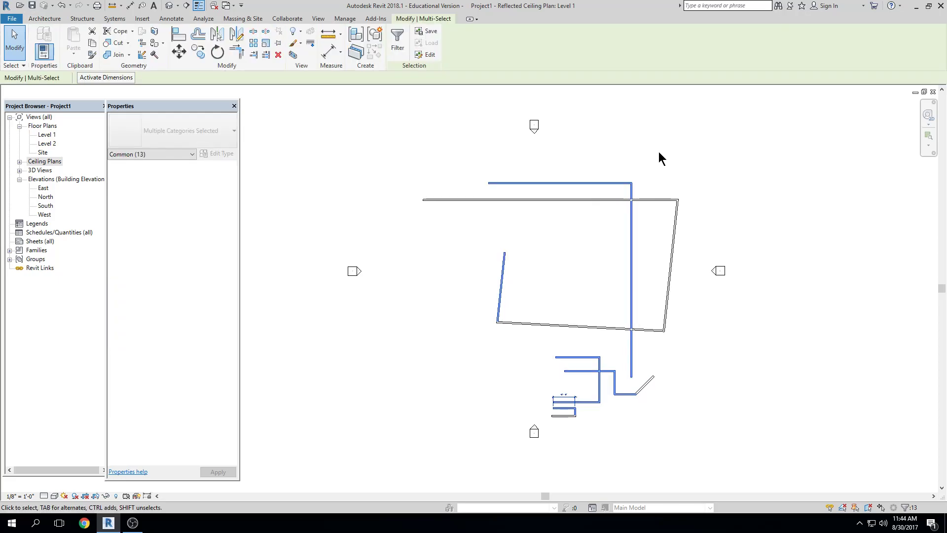
pyautogui.press('Escape')
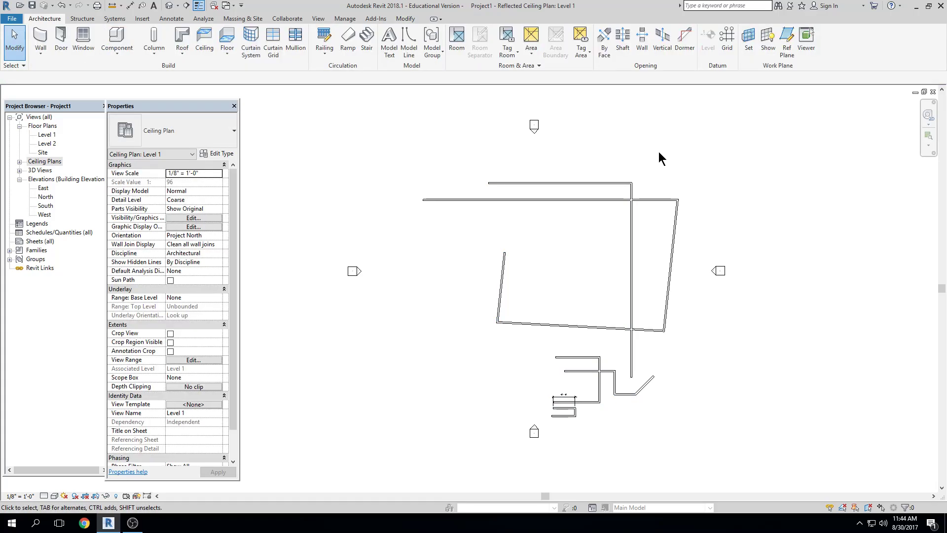
# Select the uppermost horizontal wall, the long vertical wall, and the uppermost wall again, one at a time, to view their temporary dimensions
pyautogui.click(617, 184)
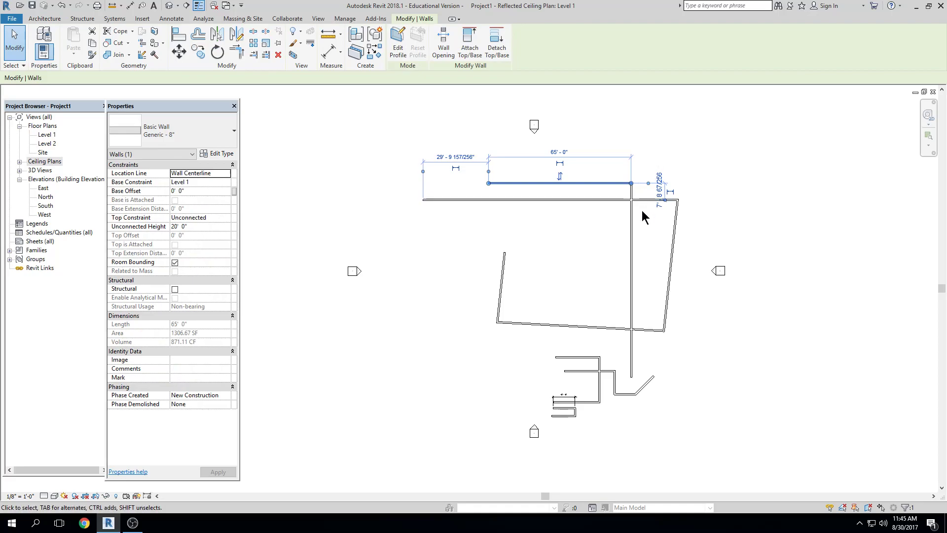
pyautogui.click(633, 220)
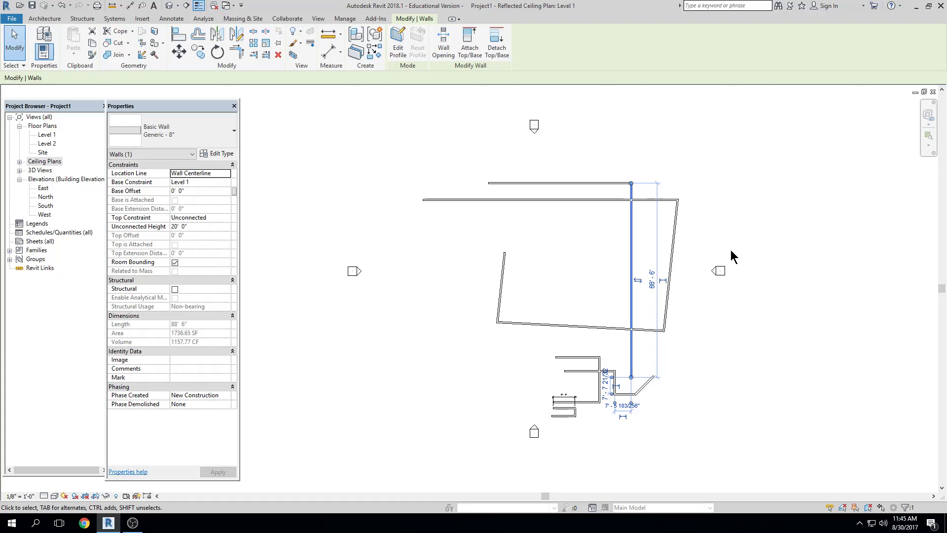
pyautogui.scroll(3, 627, 207)
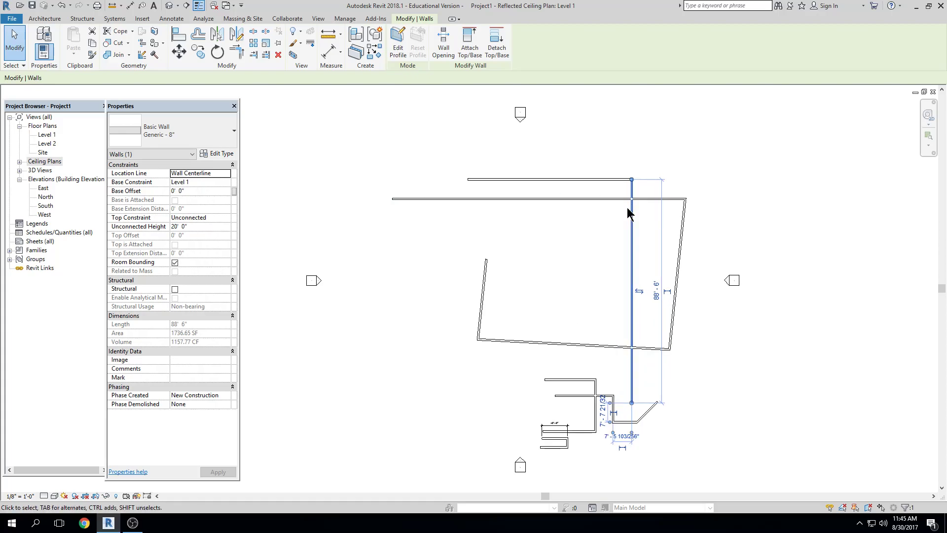
pyautogui.click(613, 166)
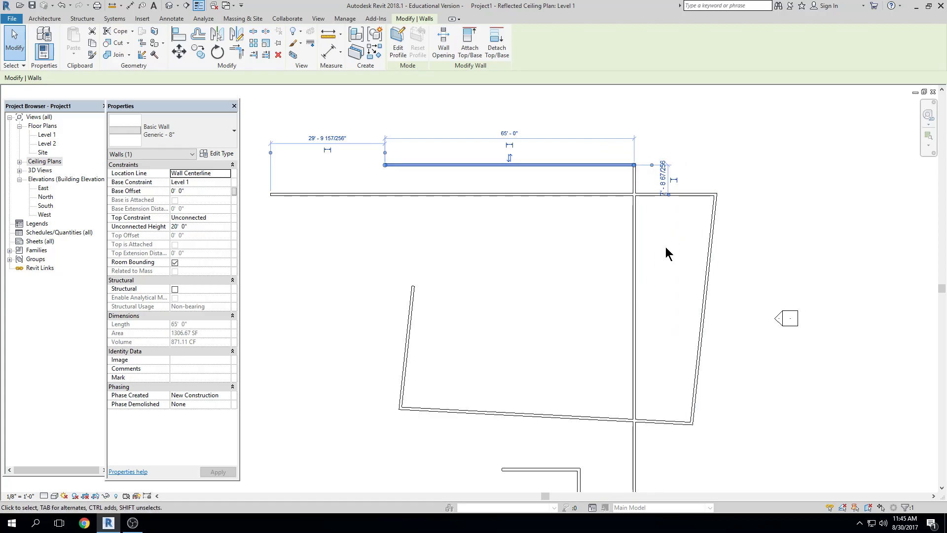
# Select the long vertical wall, the longest horizontal wall, and the slanted wall on the plan's right side, one at a time
pyautogui.click(633, 266)
pyautogui.click(620, 195)
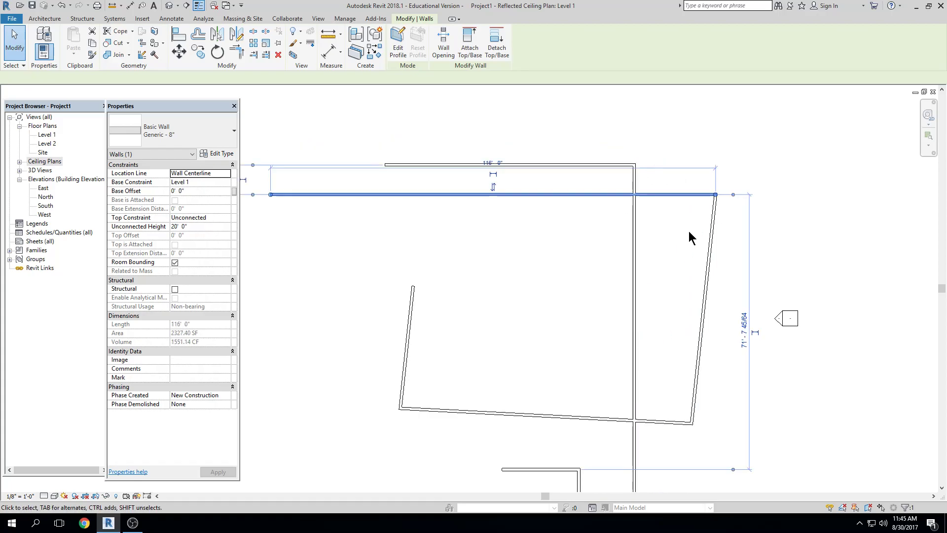
pyautogui.click(709, 265)
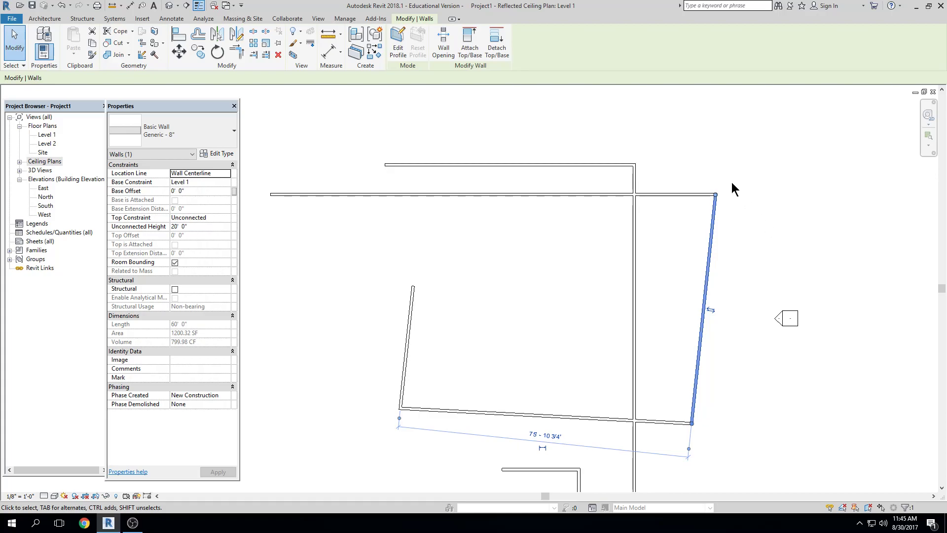
# Add the longest horizontal wall to the slanted wall's selection, remove it from the selection, and clear the selection
pyautogui.keyDown('ctrl'); pyautogui.click(703, 195); pyautogui.keyUp('ctrl')
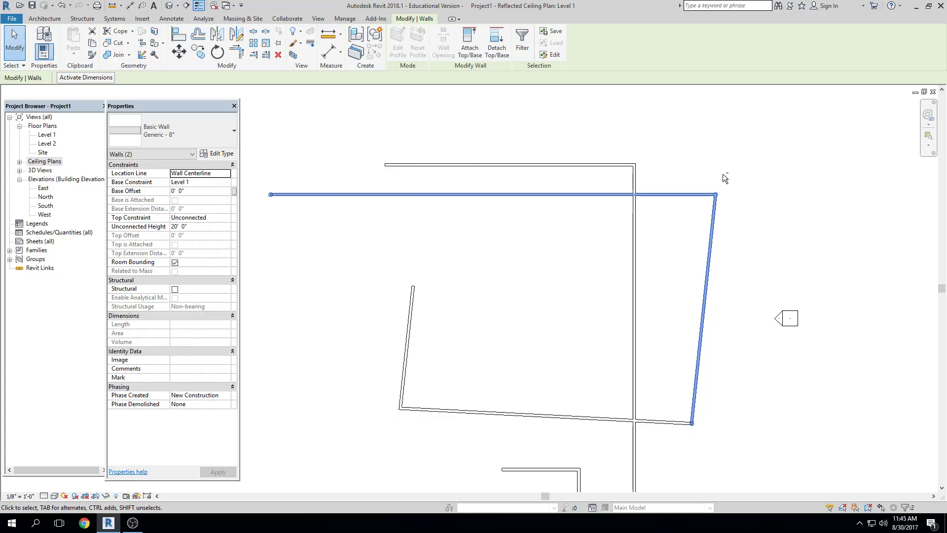
pyautogui.keyDown('shift'); pyautogui.click(704, 192); pyautogui.keyUp('shift')
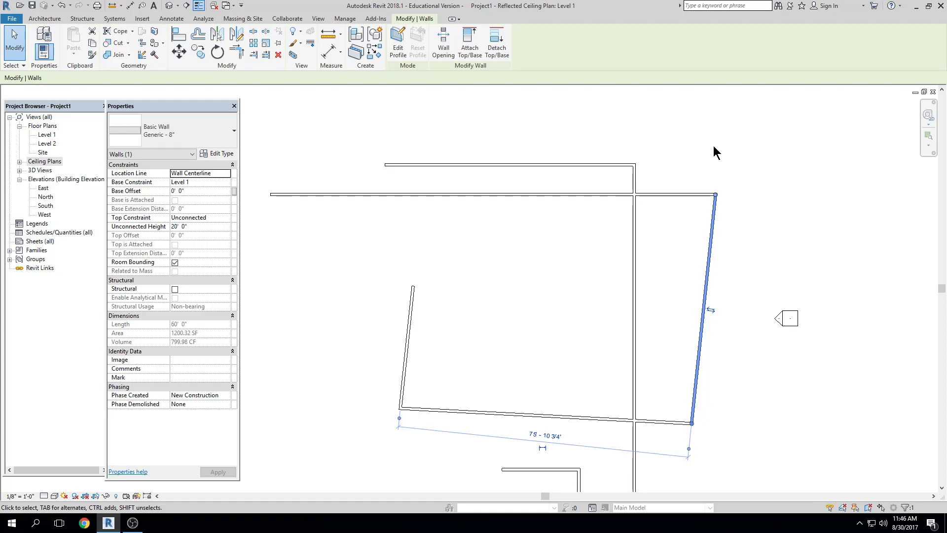
pyautogui.press('Escape')
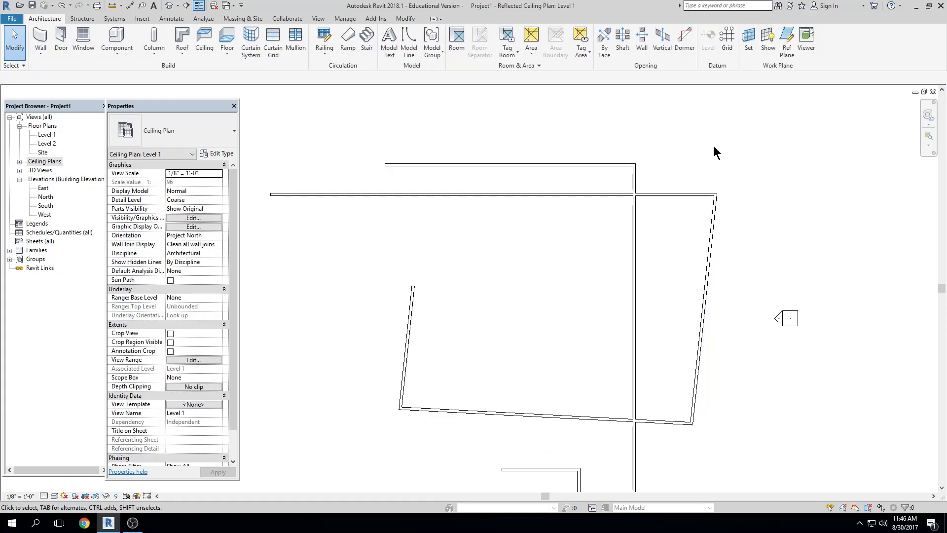
# Delete the uppermost wall and the large outline's four walls as one multiple selection, and undo the deletion
pyautogui.click(699, 194)
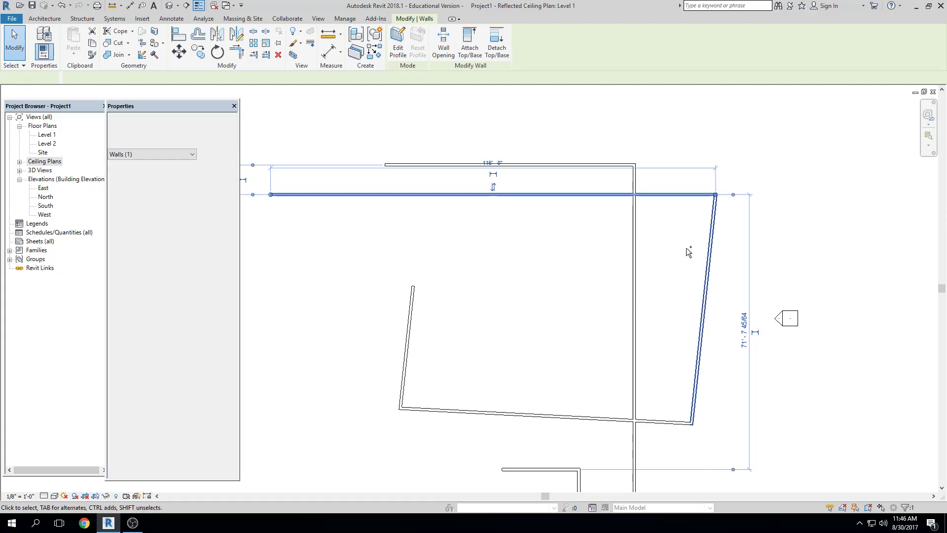
pyautogui.keyDown('ctrl'); pyautogui.click(700, 253); pyautogui.keyUp('ctrl')
pyautogui.keyDown('ctrl'); pyautogui.click(408, 328); pyautogui.keyUp('ctrl')
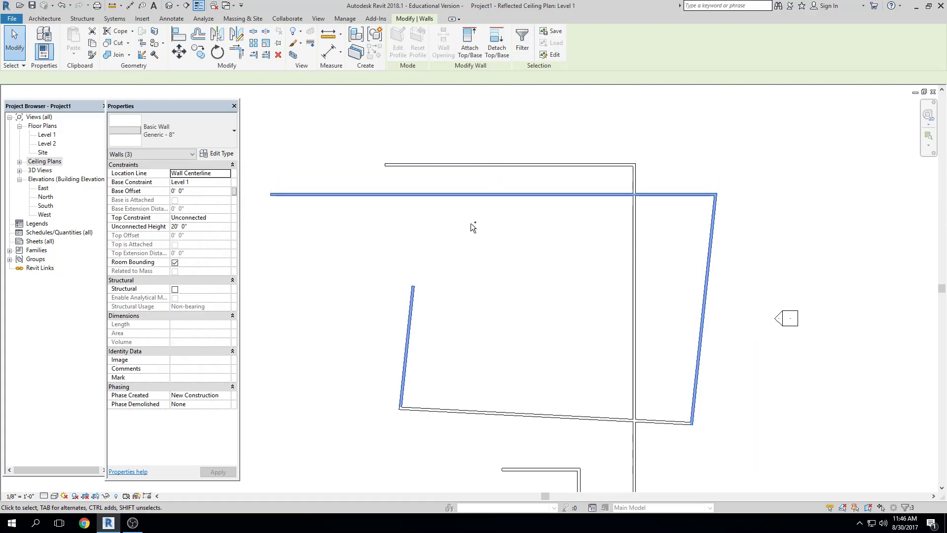
pyautogui.keyDown('ctrl'); pyautogui.click(526, 165); pyautogui.keyUp('ctrl')
pyautogui.keyDown('ctrl'); pyautogui.click(552, 416); pyautogui.keyUp('ctrl')
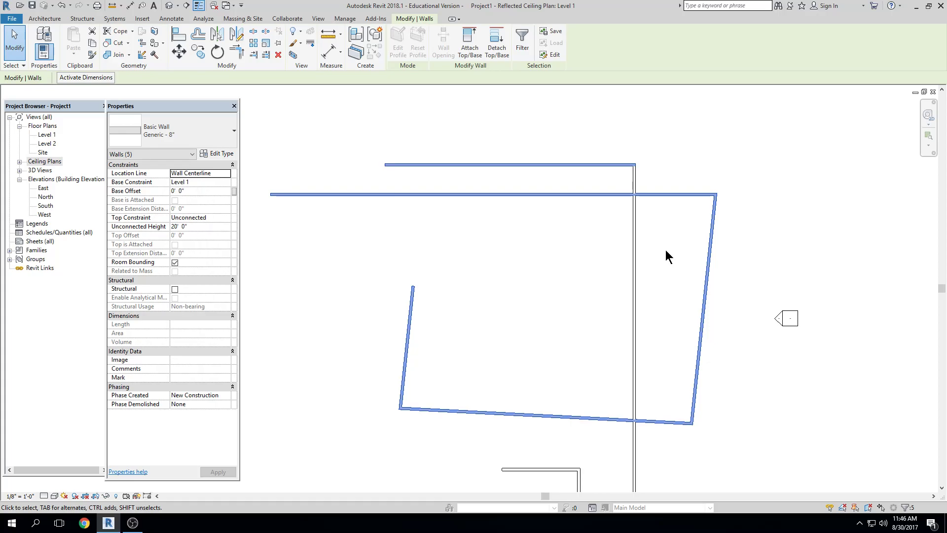
pyautogui.press('Delete')
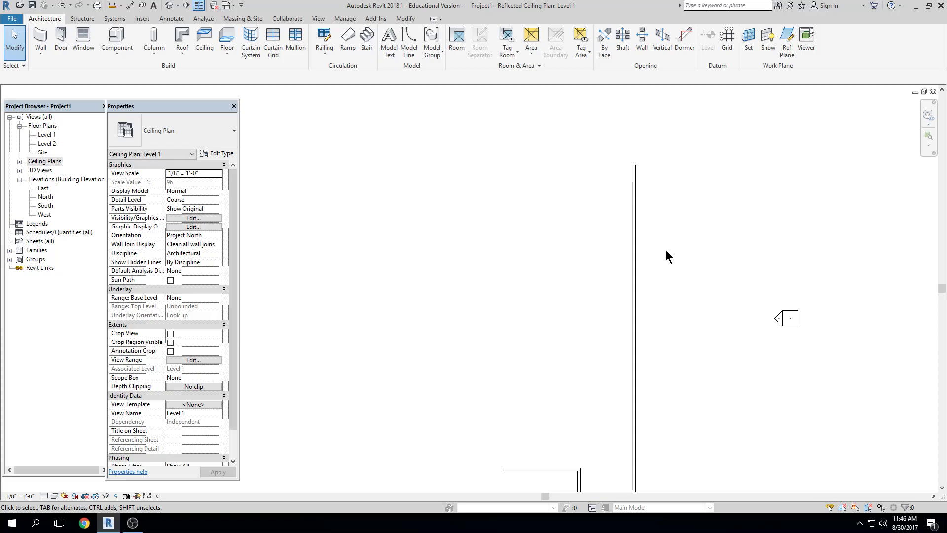
pyautogui.click(59, 6)
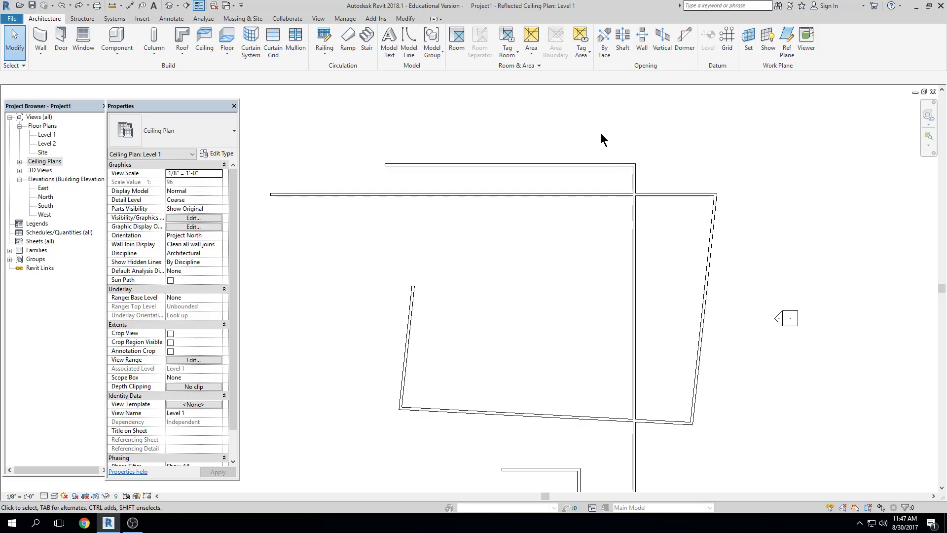
# Preview the wall chain starting at the uppermost wall, and select the large outline's four-wall chain before clearing the selection
pyautogui.scroll(-2, 602, 164)
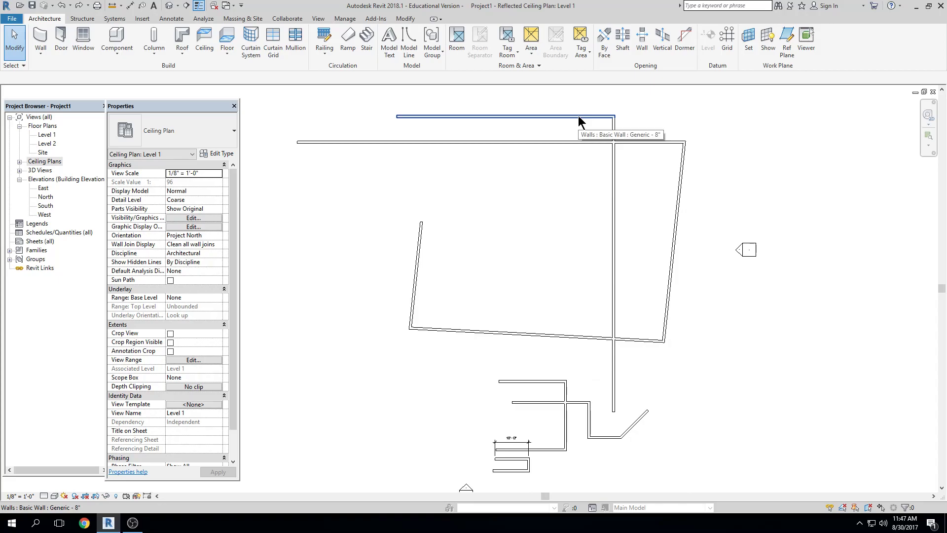
pyautogui.press('Tab')
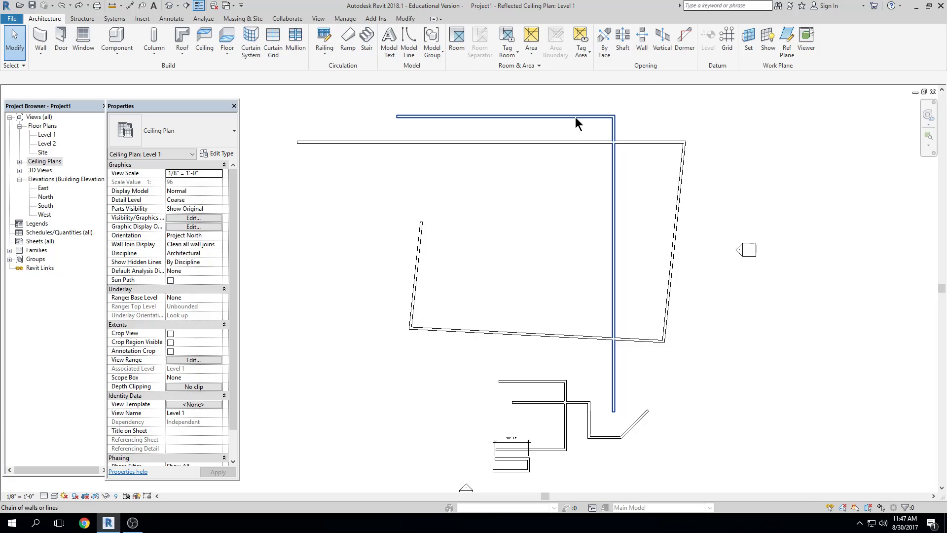
pyautogui.press('Tab')
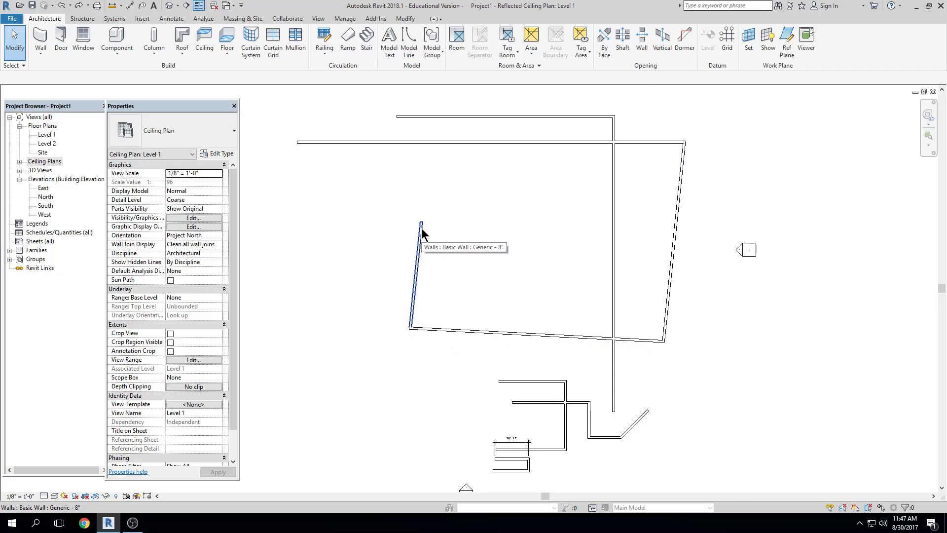
pyautogui.press('Tab')
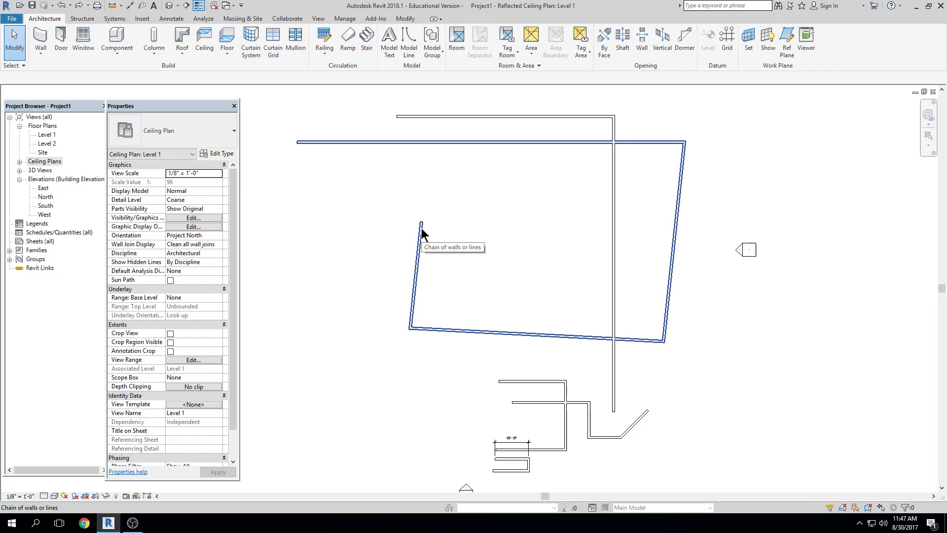
pyautogui.click(422, 232)
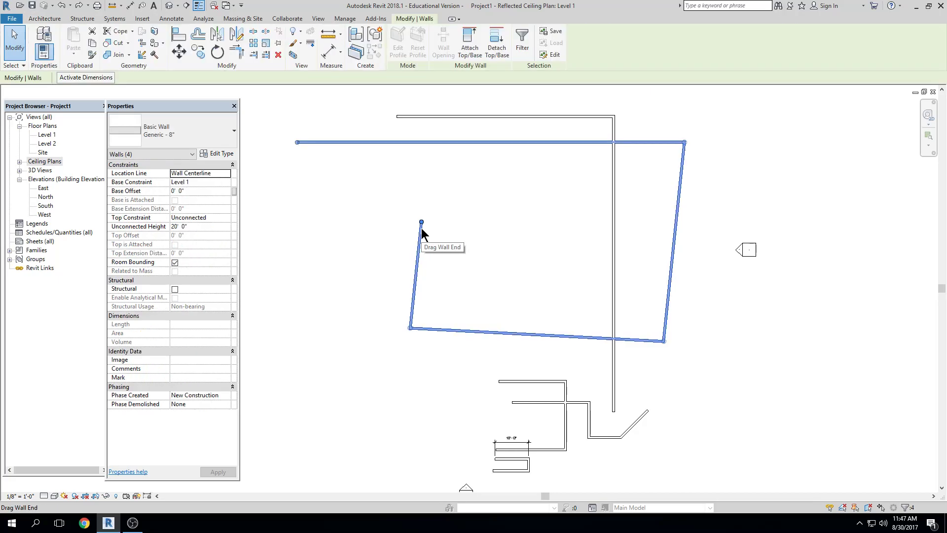
pyautogui.click(437, 239)
# Chain-select the large outline's four connected walls, delete them, and undo the deletion
pyautogui.press('Tab')
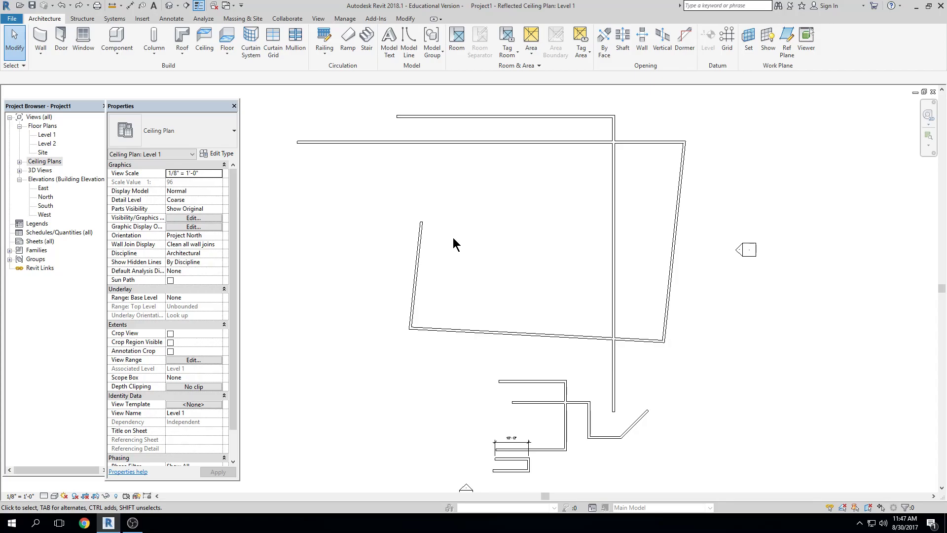
pyautogui.press('Tab')
pyautogui.click(421, 245)
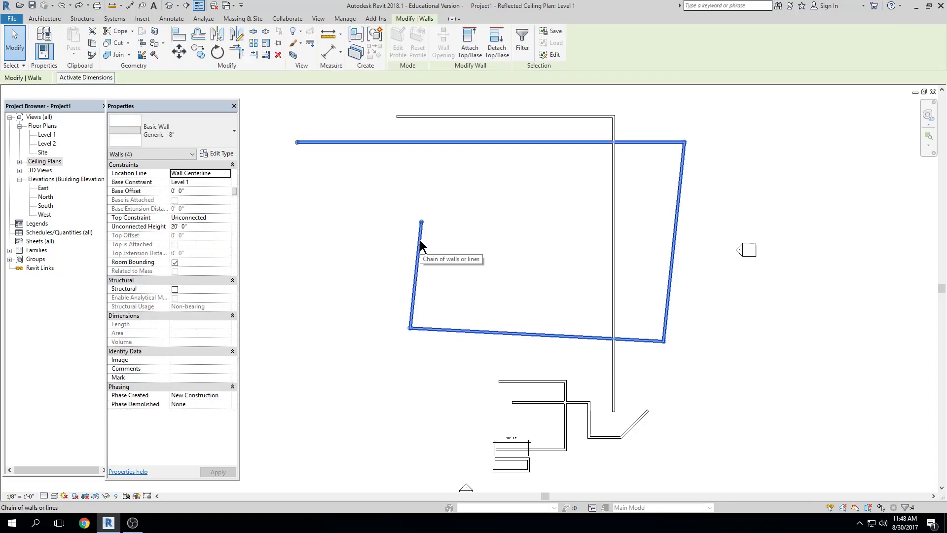
pyautogui.press('Delete')
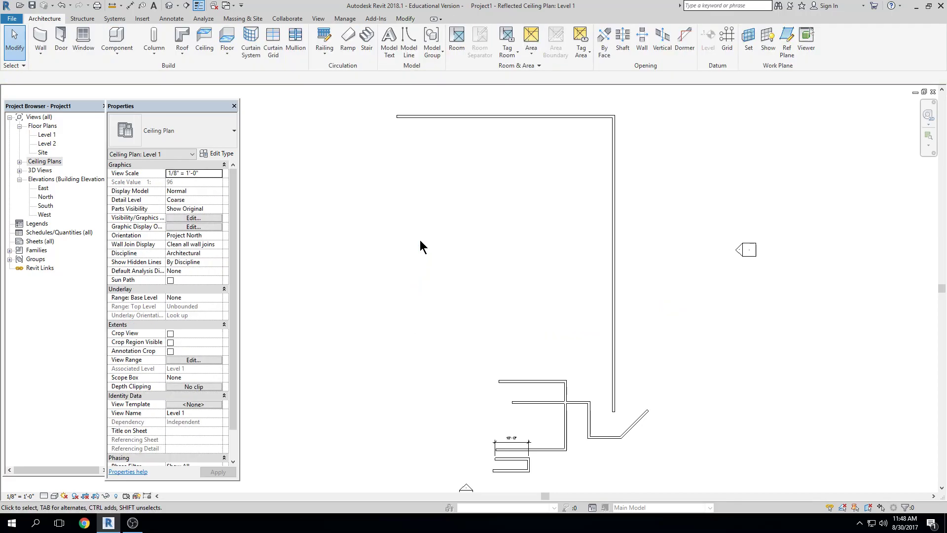
pyautogui.hotkey('ctrl', 'z')
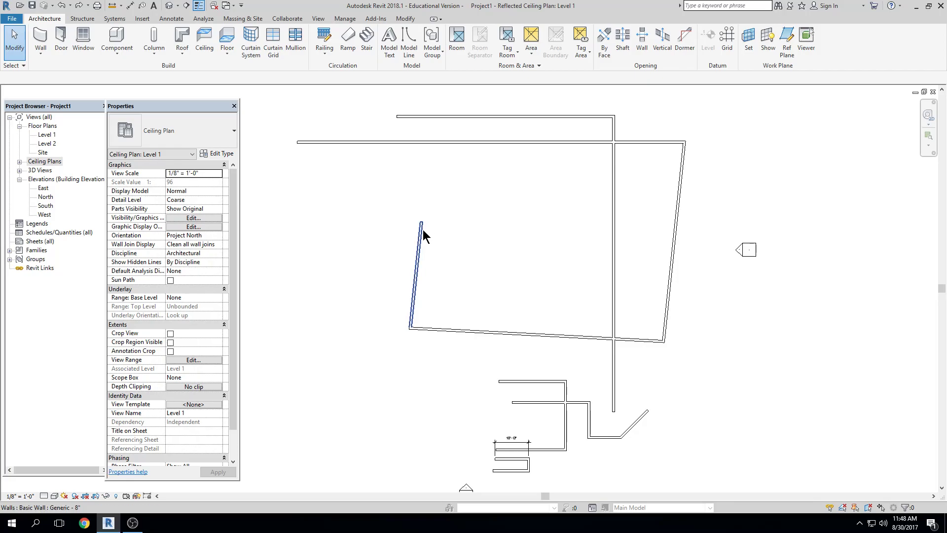
# Cycle the highlight at the large outline's short slanted wall between the single wall and its connected chain
pyautogui.press('Tab')
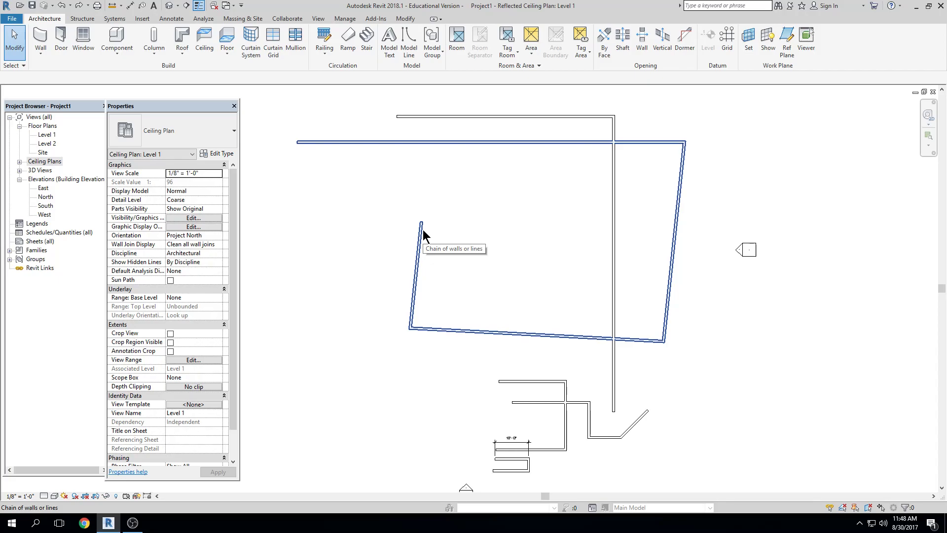
pyautogui.press('Tab')
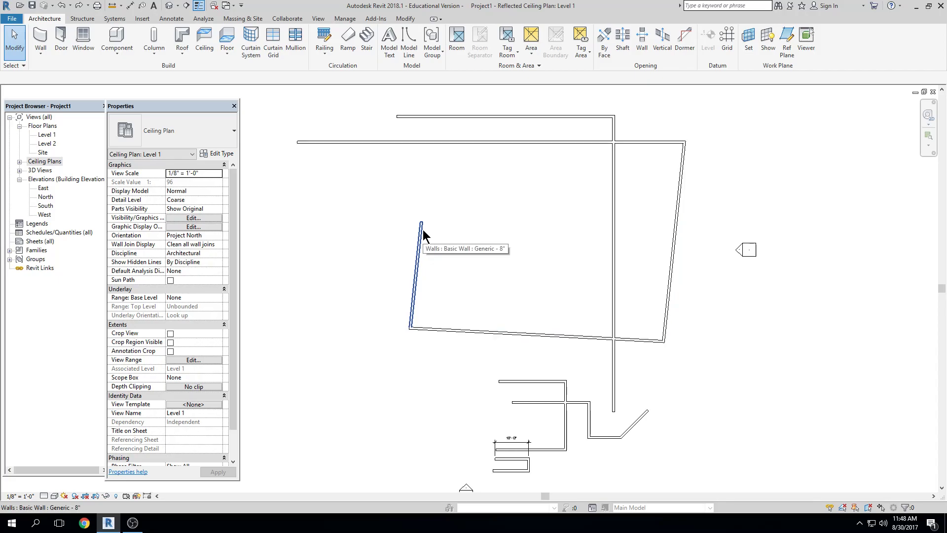
pyautogui.press('Tab')
pyautogui.press('Tab')
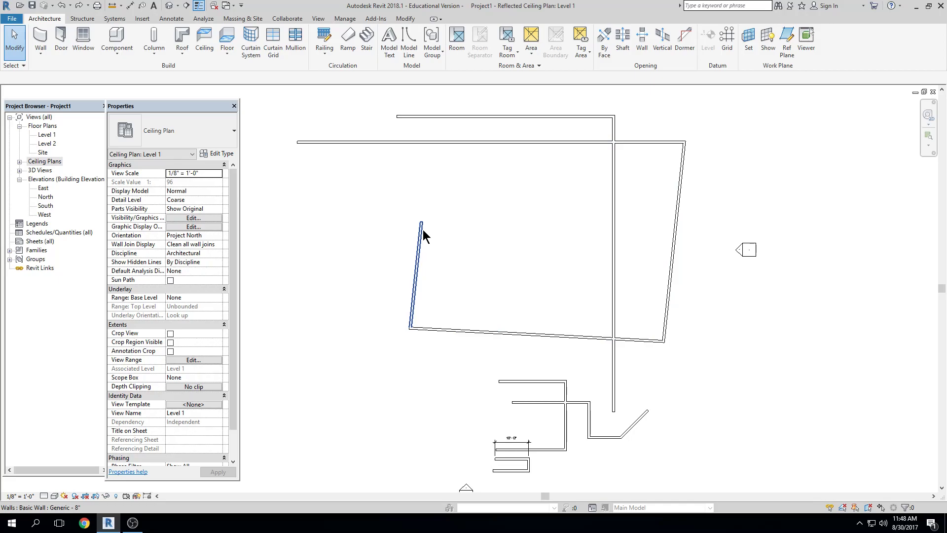
pyautogui.press('Tab')
pyautogui.press('Tab')
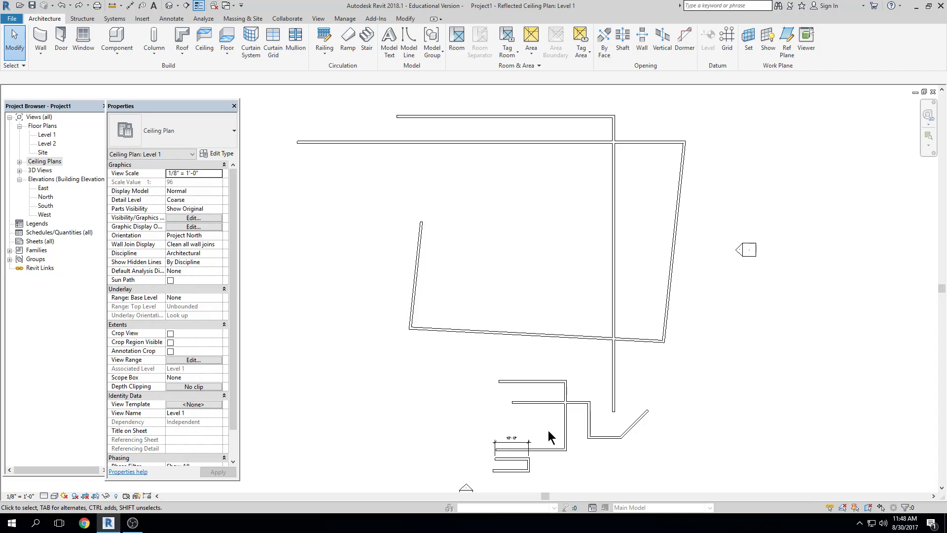
# Change the type of the 20' horizontal wall at the top of the small lower layout to Exterior - Brick on CMU
pyautogui.scroll(5, 549, 430)
pyautogui.scroll(3, 502, 362)
pyautogui.moveTo(501, 362); pyautogui.dragTo(460, 306, button='middle')
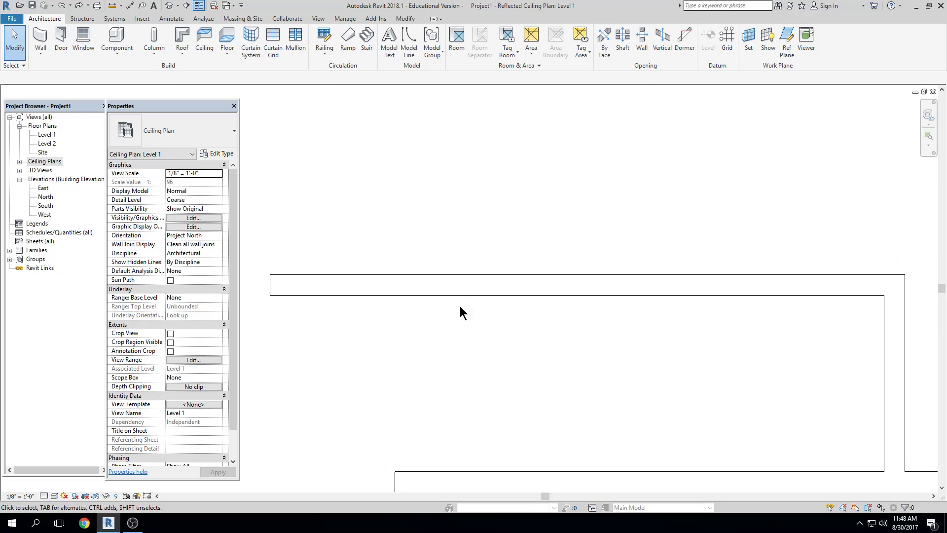
pyautogui.click(381, 291)
pyautogui.click(205, 133)
pyautogui.scroll(3, 203, 189)
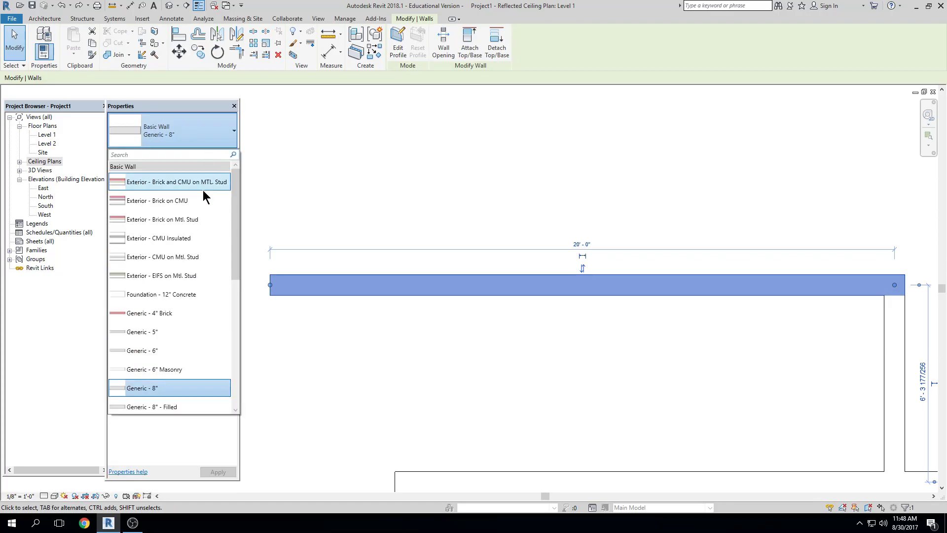
pyautogui.click(204, 196)
pyautogui.click(551, 201)
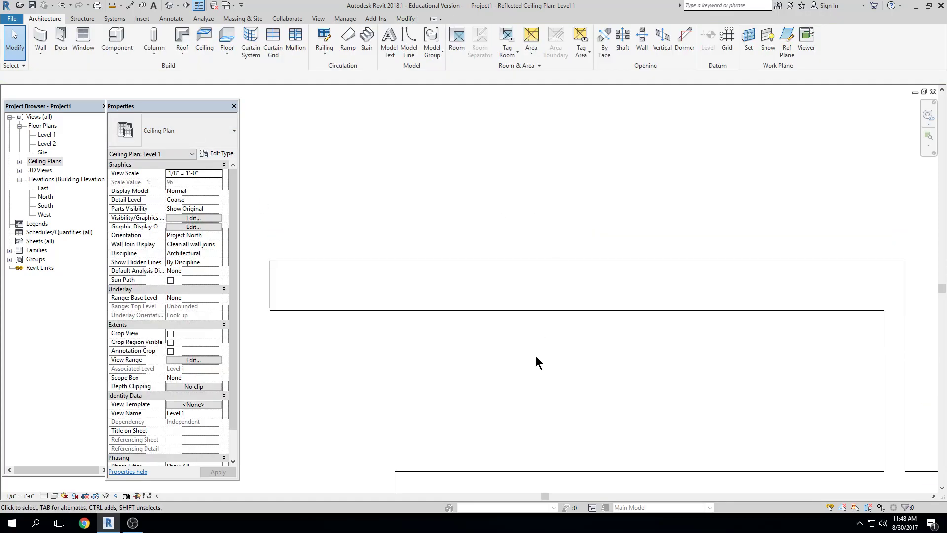
# Set the ceiling plan's detail level to Medium and dismiss the save reminder without saving
pyautogui.click(663, 311)
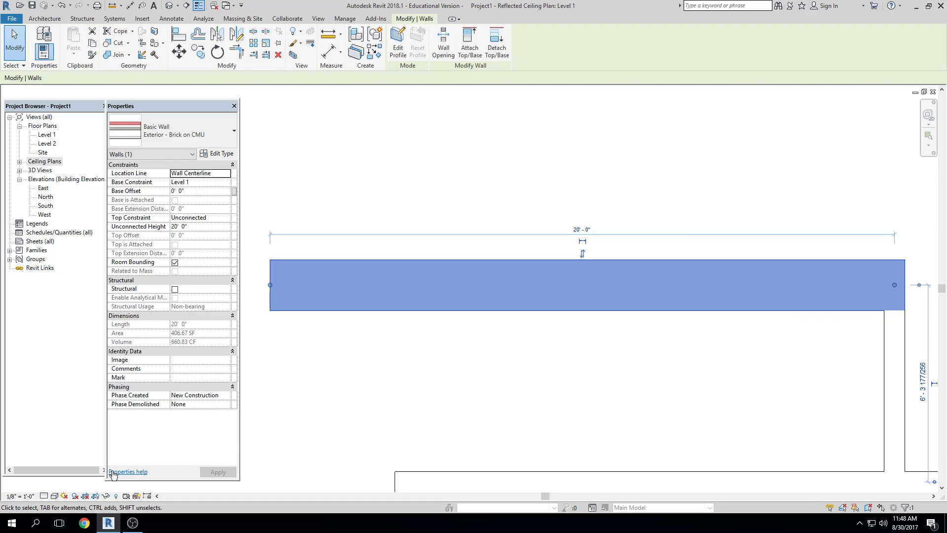
pyautogui.click(45, 495)
pyautogui.click(53, 478)
pyautogui.click(792, 407)
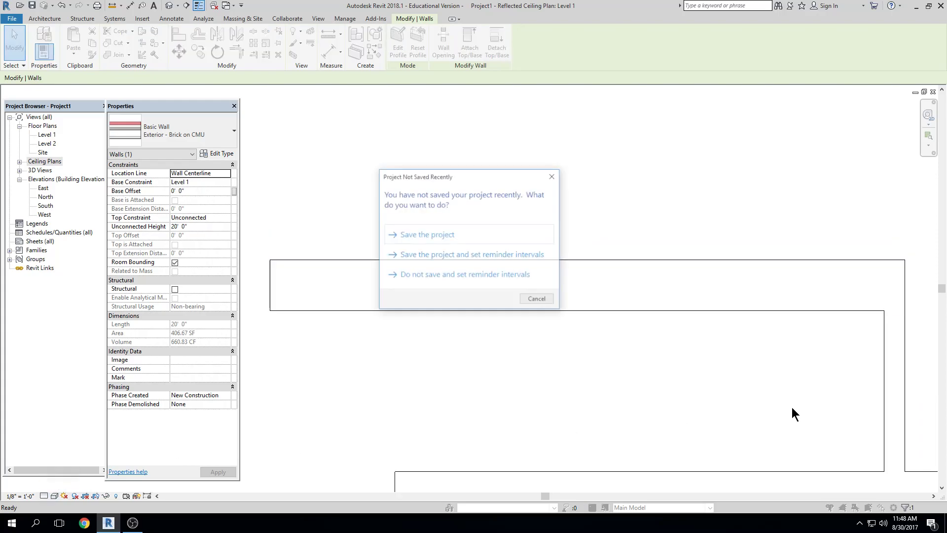
pyautogui.click(538, 299)
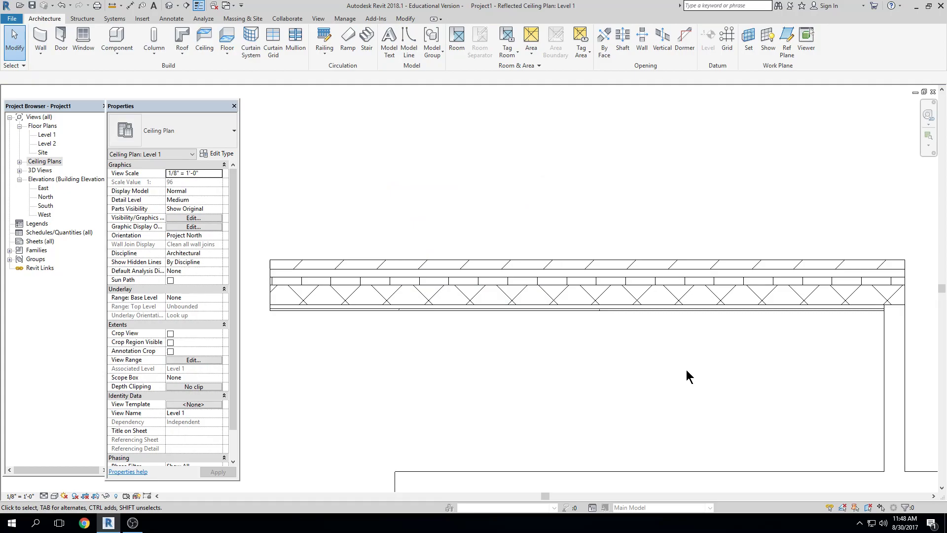
# Try a shaded, coloured visual style to view the brick wall's layers, and return the view to black-and-white line display
pyautogui.click(44, 496)
pyautogui.click(363, 370)
pyautogui.scroll(1, 438, 397)
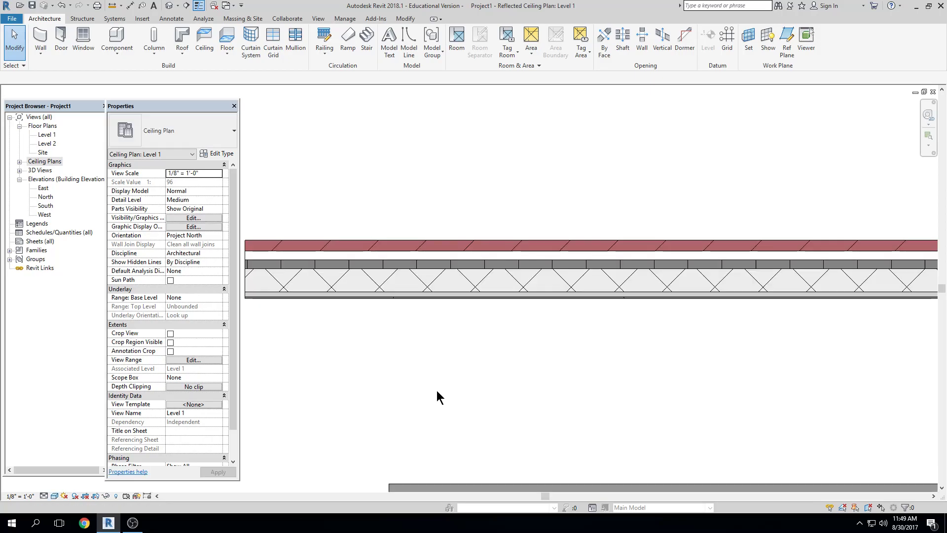
pyautogui.scroll(-1, 437, 397)
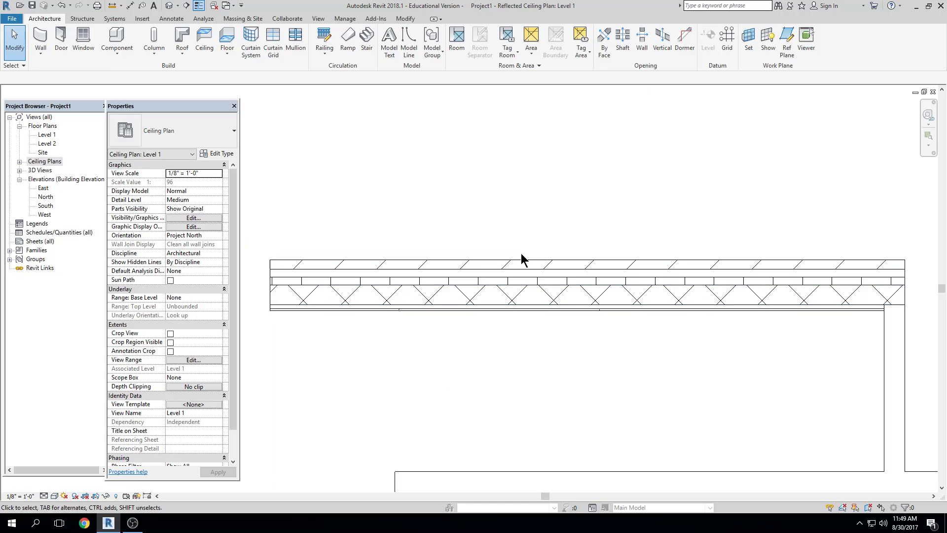
# Select the Exterior - Brick on CMU wall, clear the selection, and examine its layers up close
pyautogui.click(527, 277)
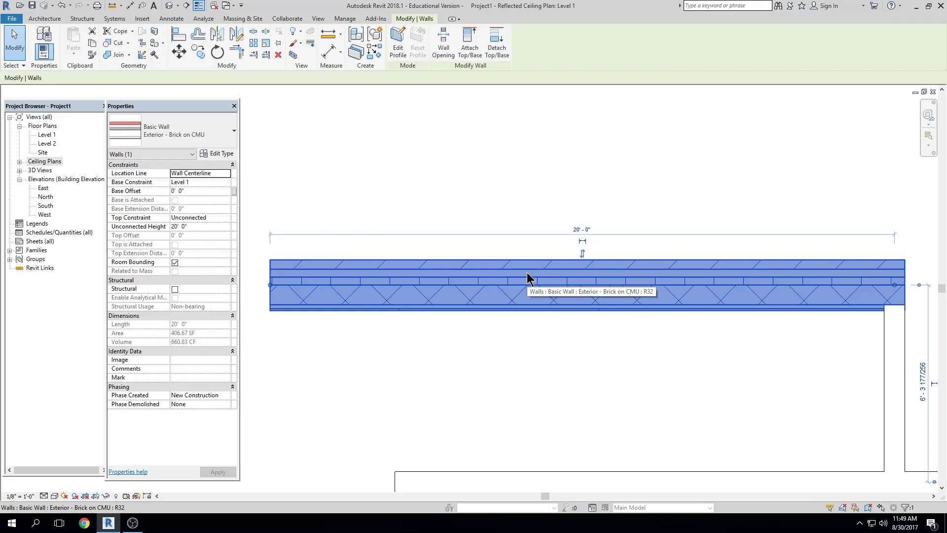
pyautogui.click(525, 258)
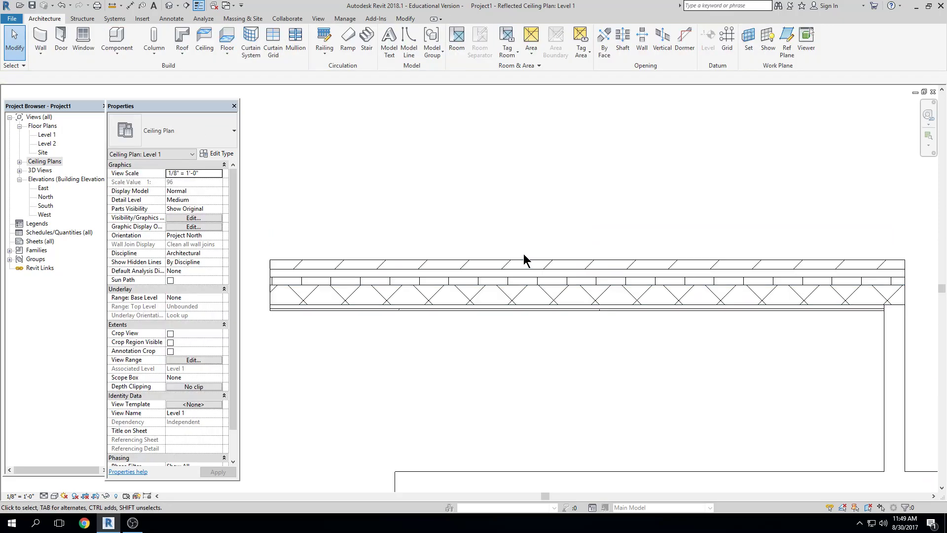
pyautogui.scroll(1, 539, 271)
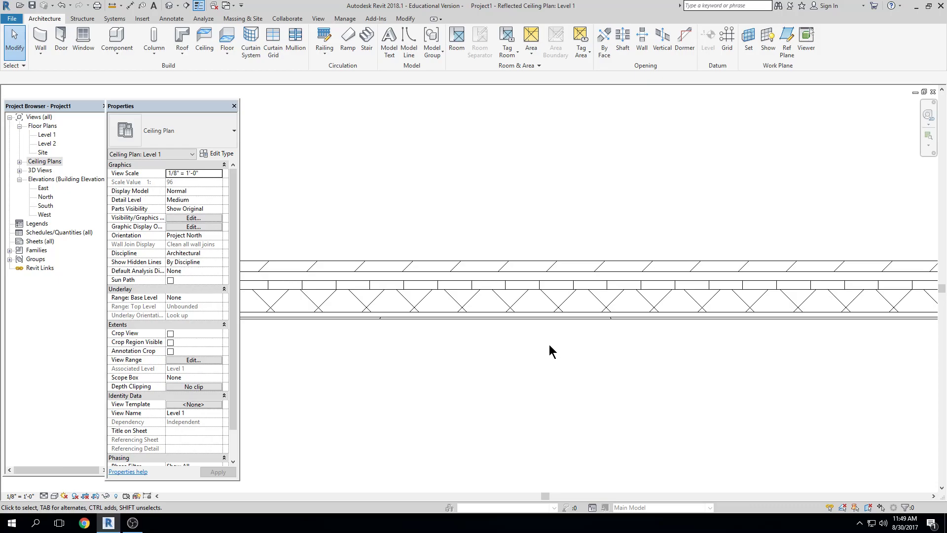
pyautogui.scroll(1, 516, 312)
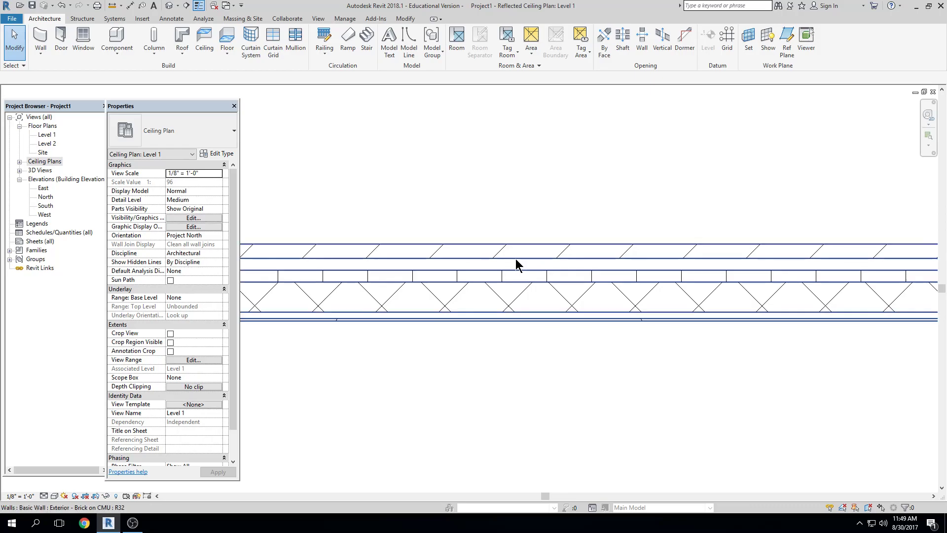
pyautogui.click(171, 19)
pyautogui.click(33, 41)
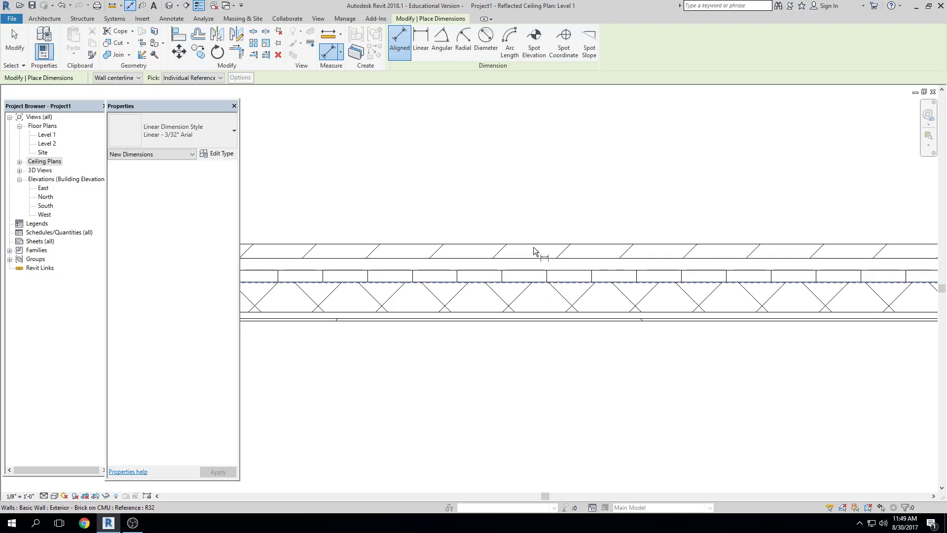
pyautogui.press('Escape')
# Select the large layout's lower sloping wall and the Exterior - Brick on CMU wall in turn to compare their types and properties
pyautogui.scroll(-2, 621, 322)
pyautogui.scroll(-3, 570, 386)
pyautogui.moveTo(570, 386); pyautogui.dragTo(511, 227, button='middle')
pyautogui.scroll(-2, 515, 237)
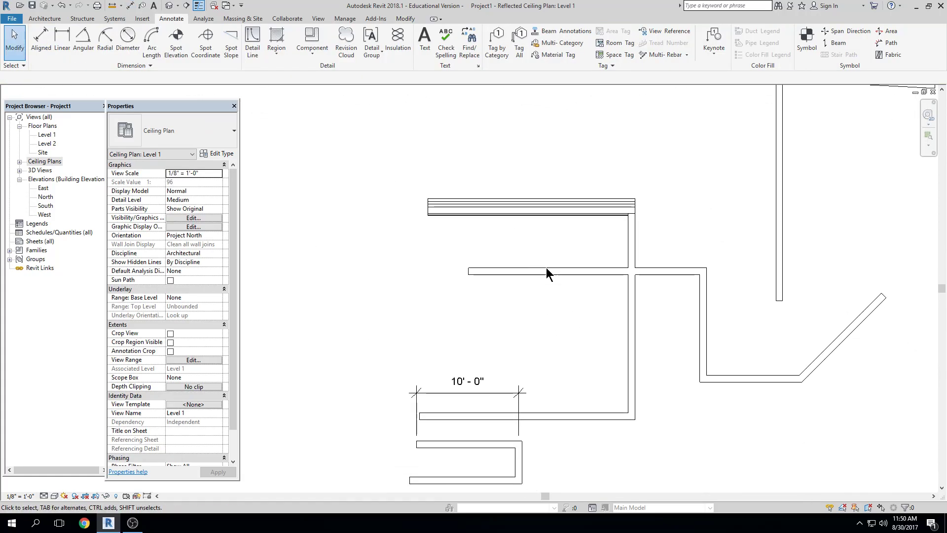
pyautogui.moveTo(749, 389); pyautogui.dragTo(710, 377, button='middle')
pyautogui.moveTo(652, 290); pyautogui.dragTo(644, 368, button='middle')
pyautogui.scroll(-1, 655, 306)
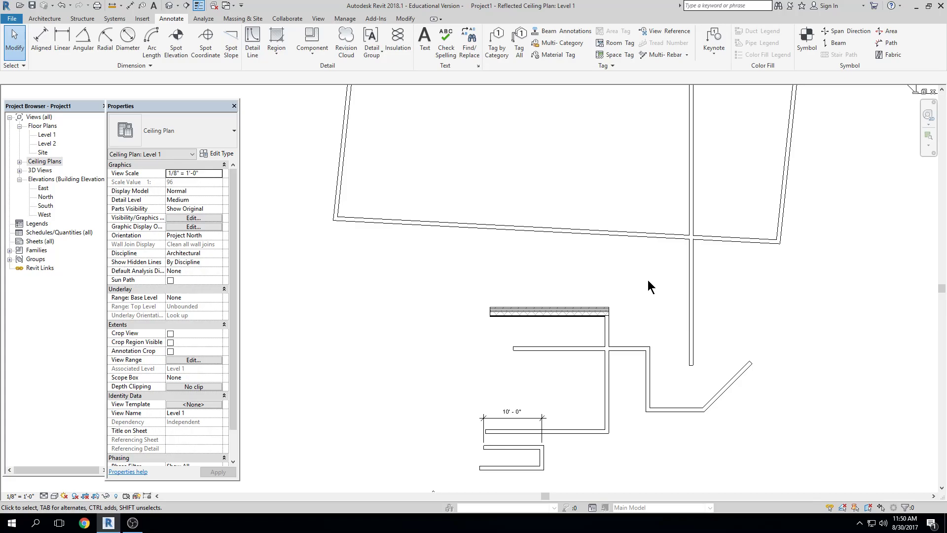
pyautogui.click(658, 238)
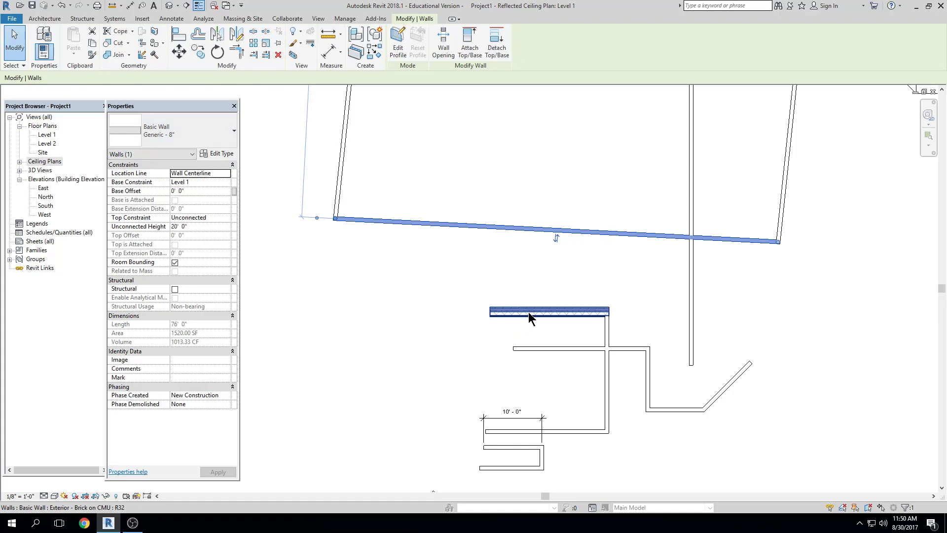
pyautogui.click(549, 286)
pyautogui.click(549, 312)
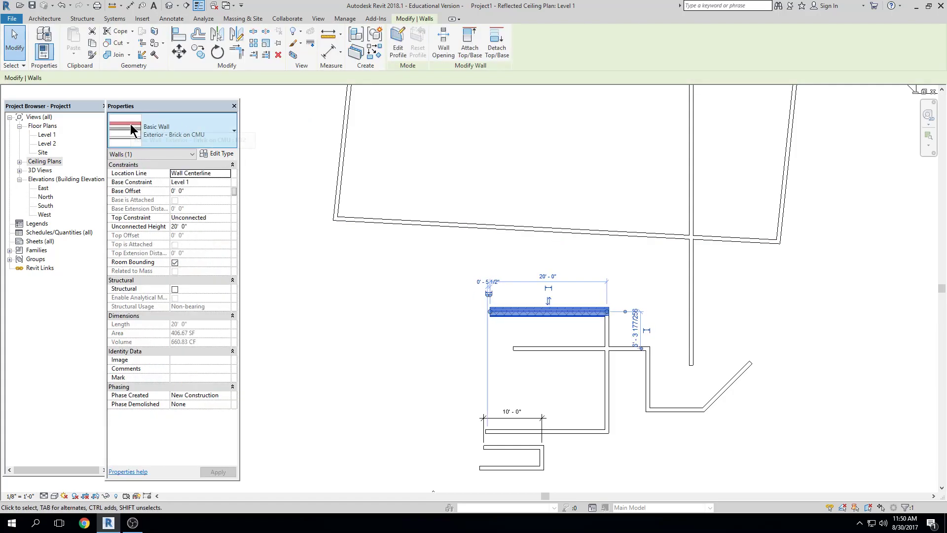
pyautogui.click(248, 136)
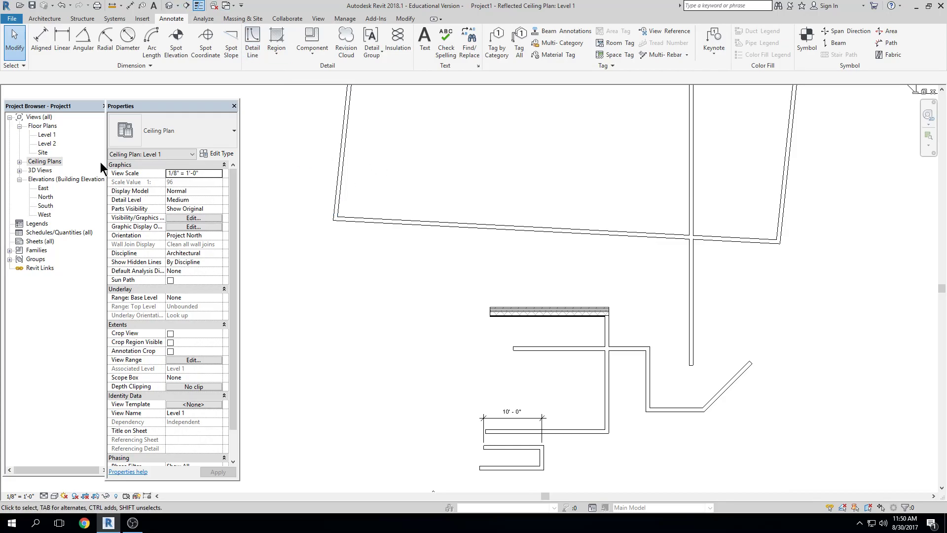
# Open the Level 1 floor plan and bring the whole wall layout into view
pyautogui.doubleClick(49, 134)
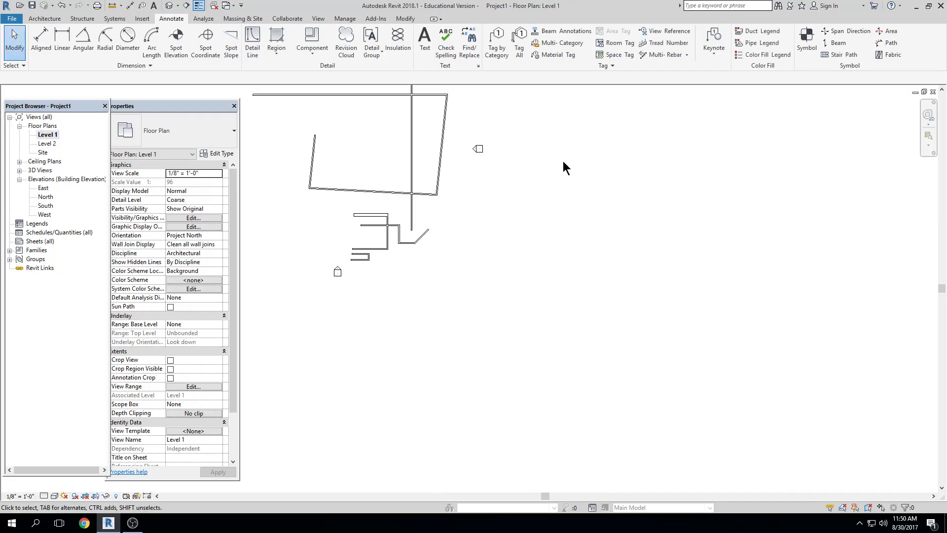
pyautogui.moveTo(387, 205); pyautogui.dragTo(528, 271, button='middle')
pyautogui.scroll(2, 523, 234)
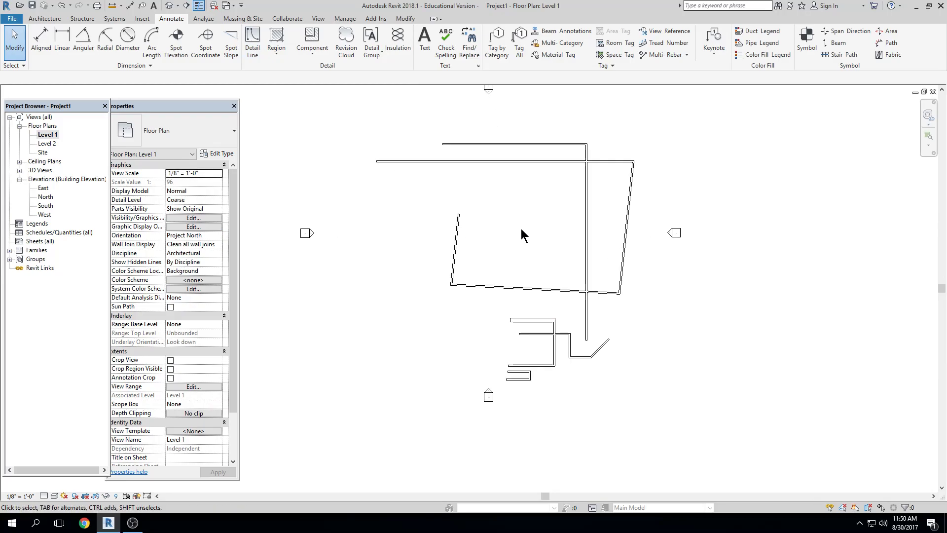
pyautogui.scroll(1, 383, 294)
pyautogui.moveTo(506, 194); pyautogui.dragTo(513, 249, button='middle')
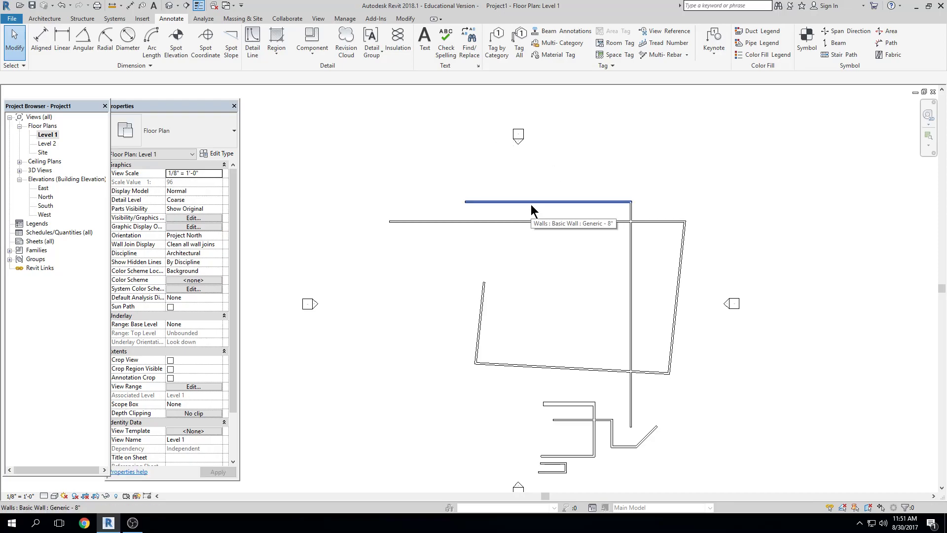
# Draw a rectangle of Generic - 8" walls about 29' by 19' 6" just west of the large layout's short sloping wall
pyautogui.click(51, 22)
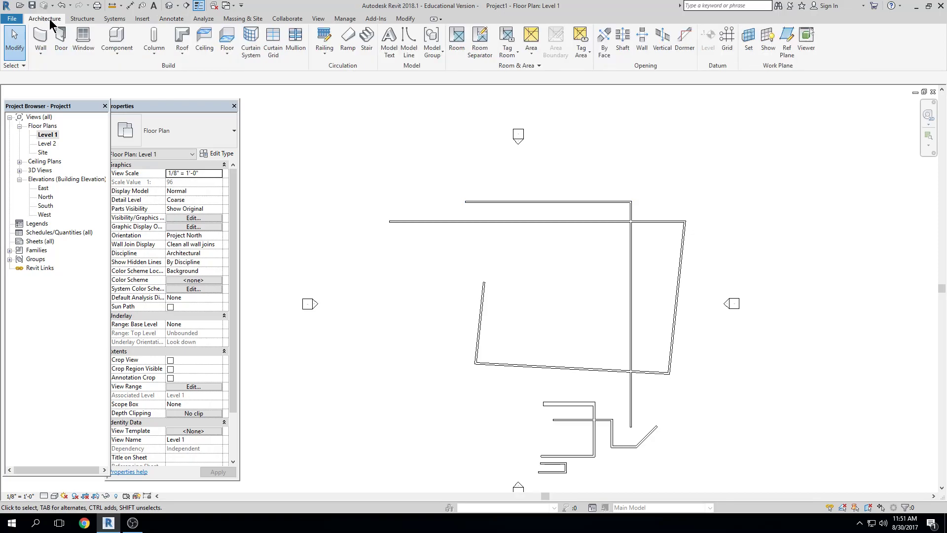
pyautogui.click(46, 38)
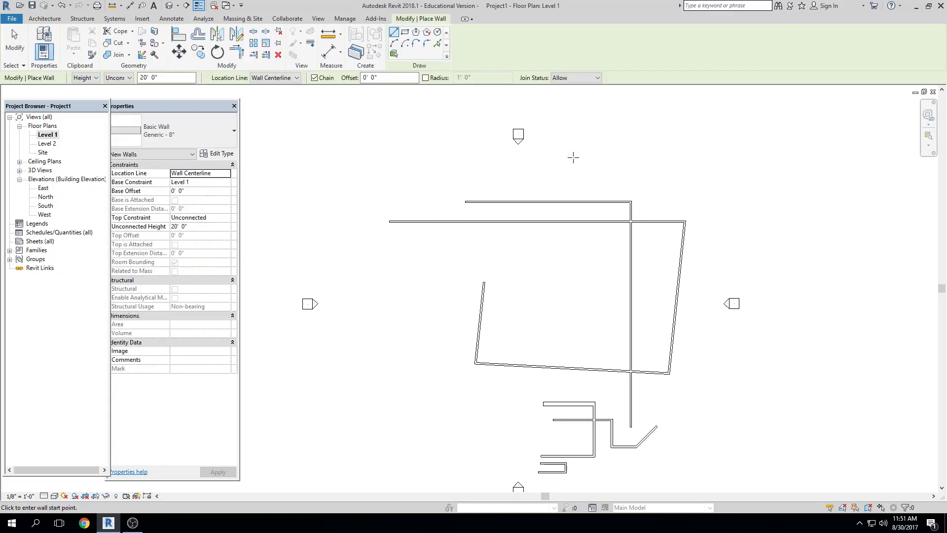
pyautogui.click(405, 34)
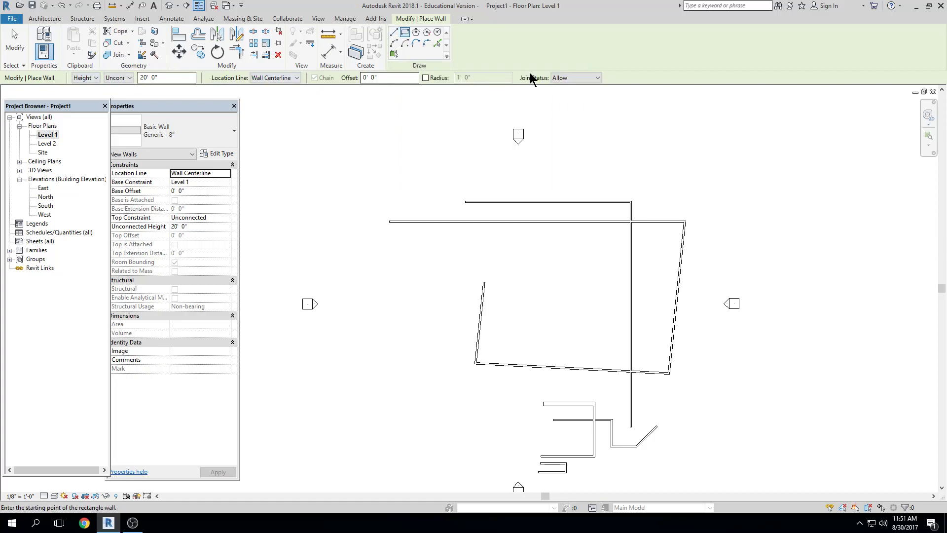
pyautogui.scroll(1, 400, 323)
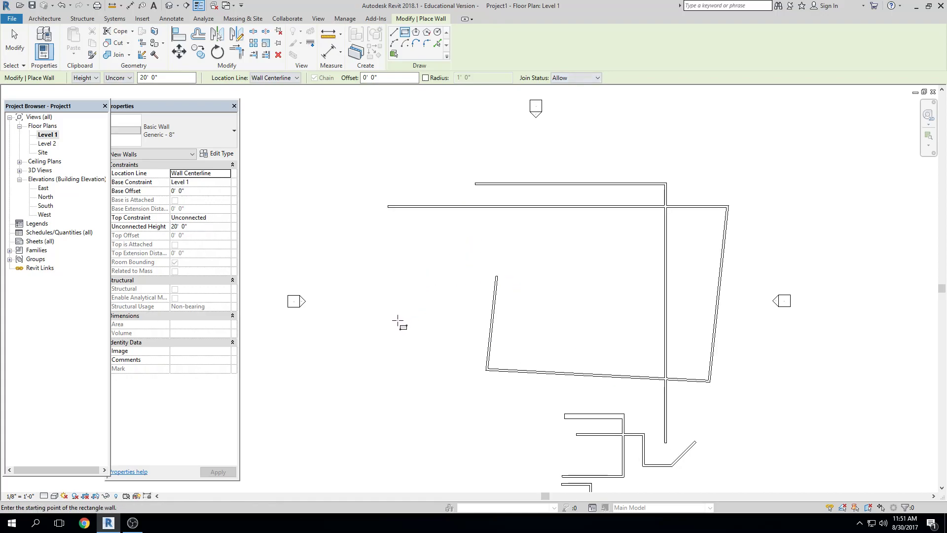
pyautogui.click(399, 312)
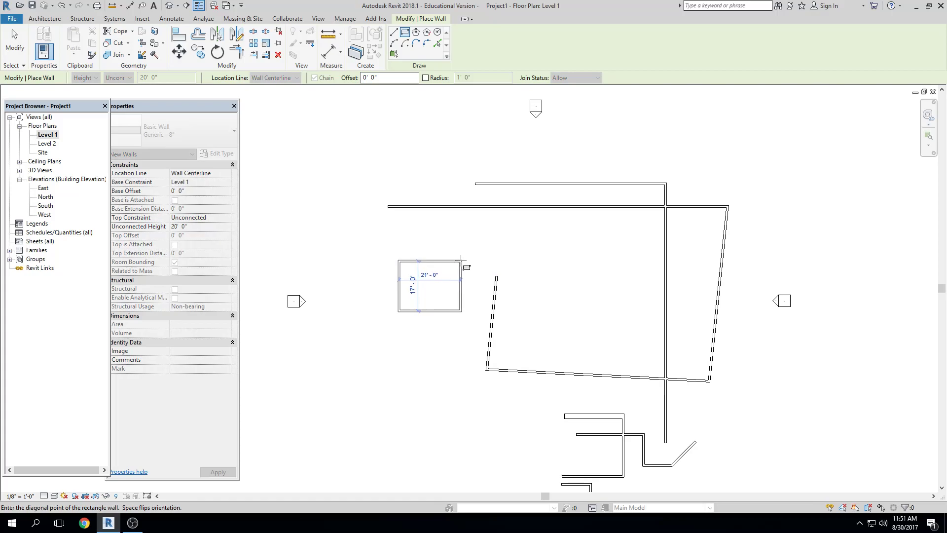
pyautogui.scroll(2, 466, 256)
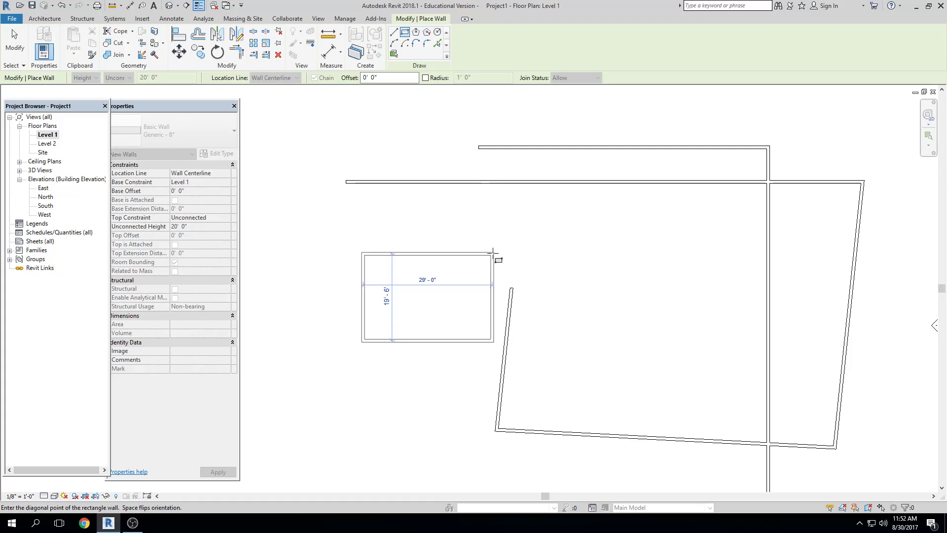
pyautogui.click(493, 253)
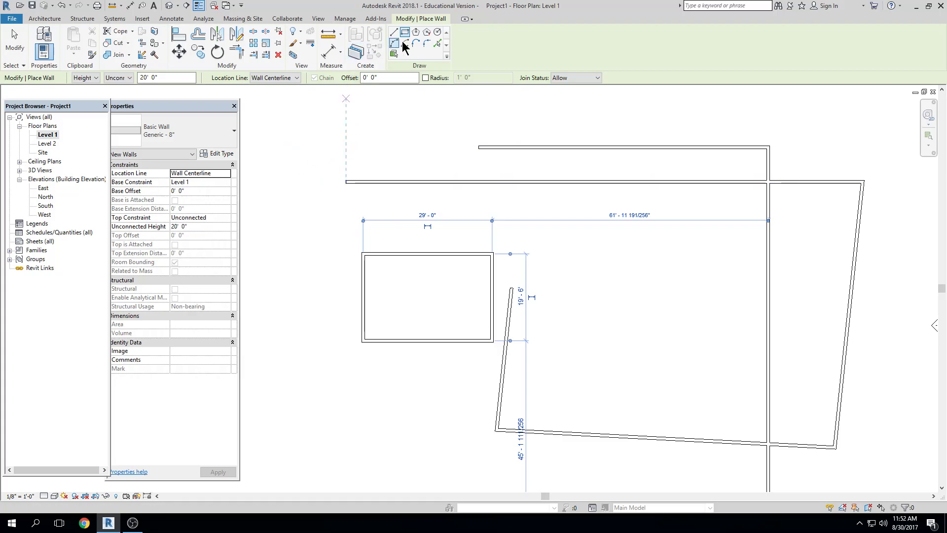
pyautogui.press('Escape')
pyautogui.press('Escape')
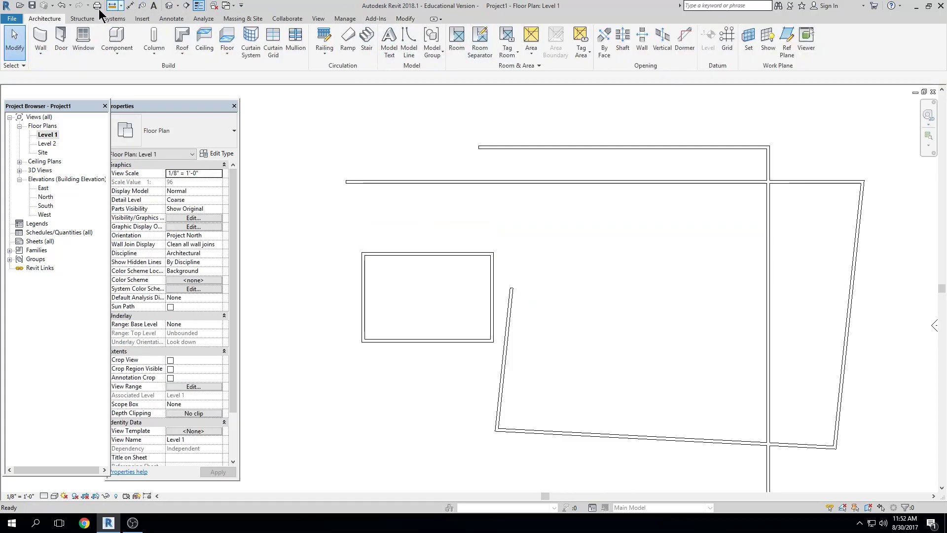
pyautogui.click(46, 35)
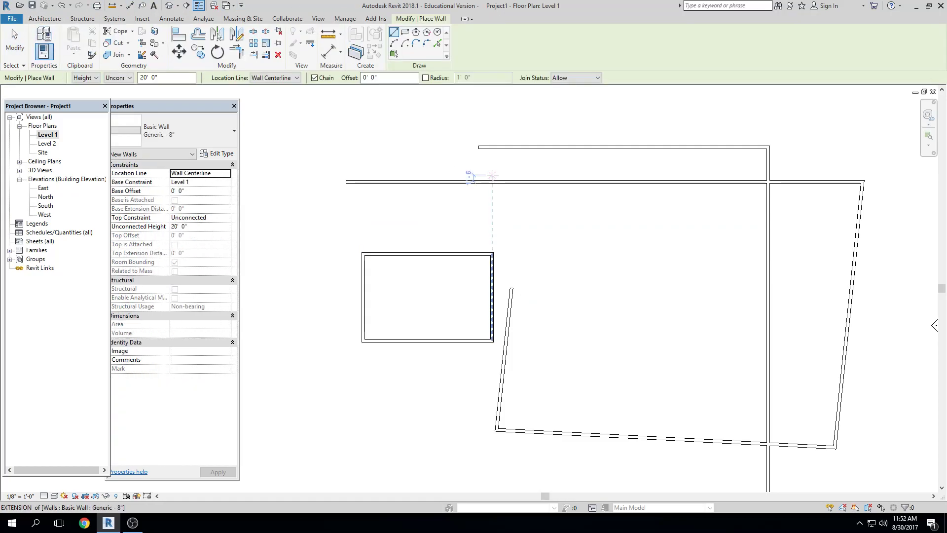
pyautogui.click(405, 32)
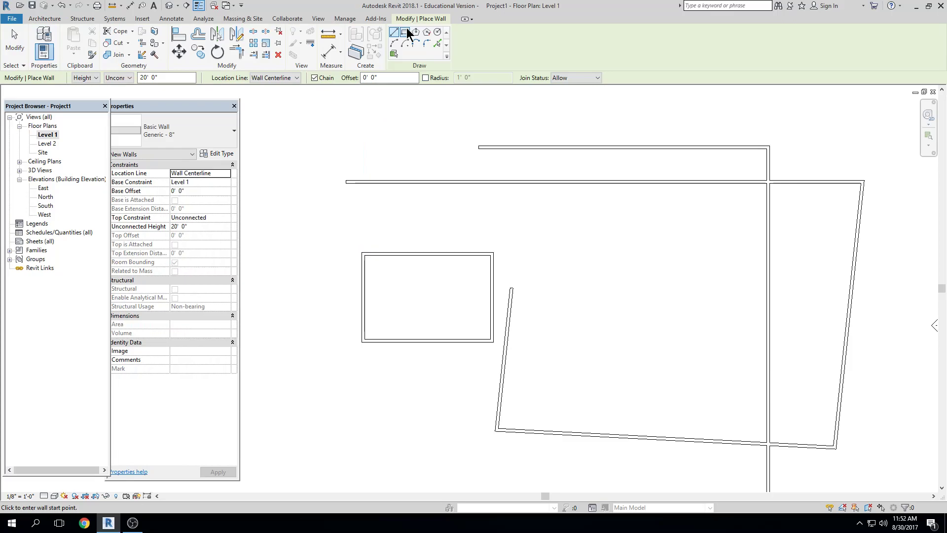
pyautogui.scroll(4, 397, 235)
pyautogui.click(397, 235)
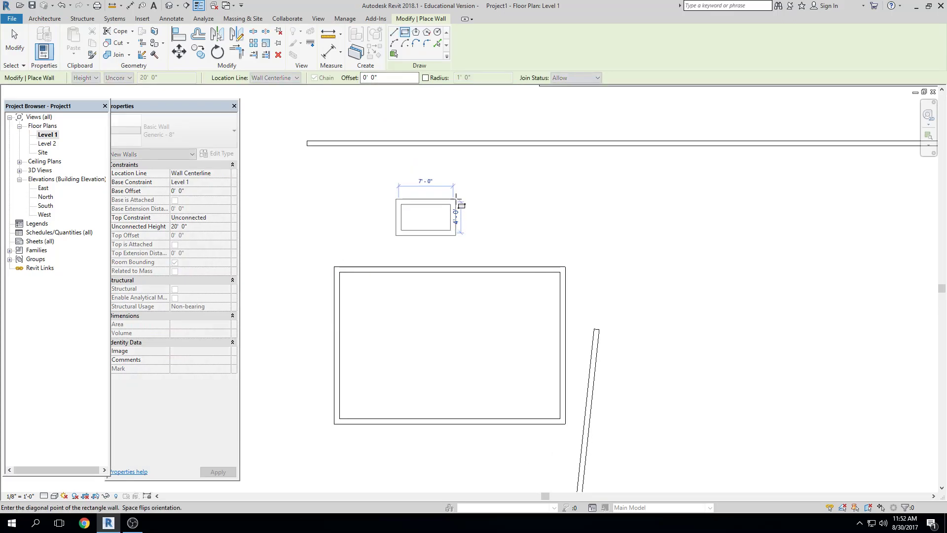
pyautogui.scroll(2, 470, 181)
pyautogui.scroll(2, 470, 181)
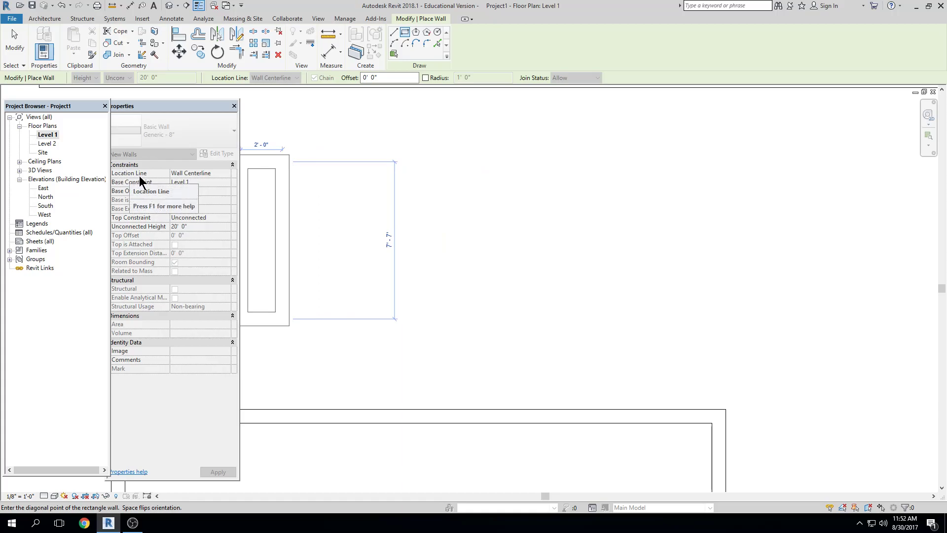
pyautogui.click(228, 179)
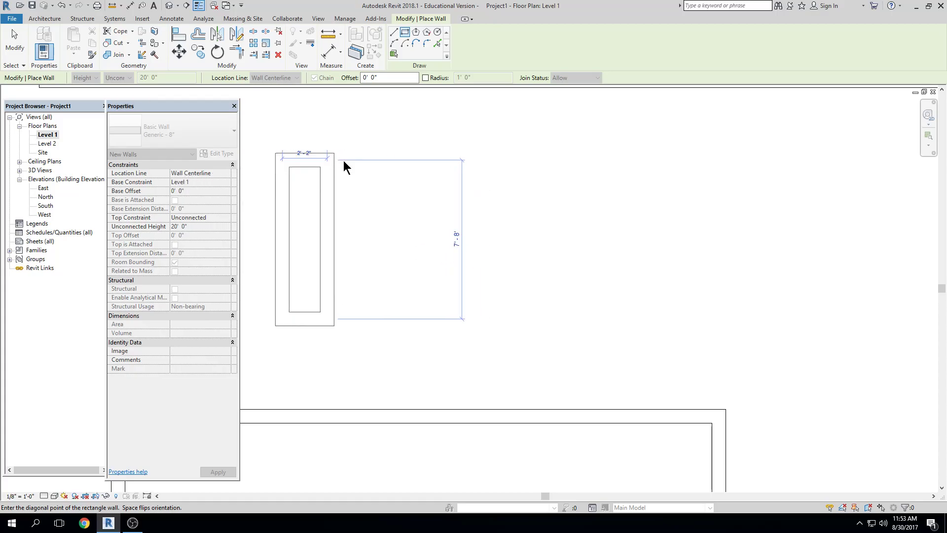
pyautogui.scroll(-3, 468, 181)
pyautogui.press('Escape')
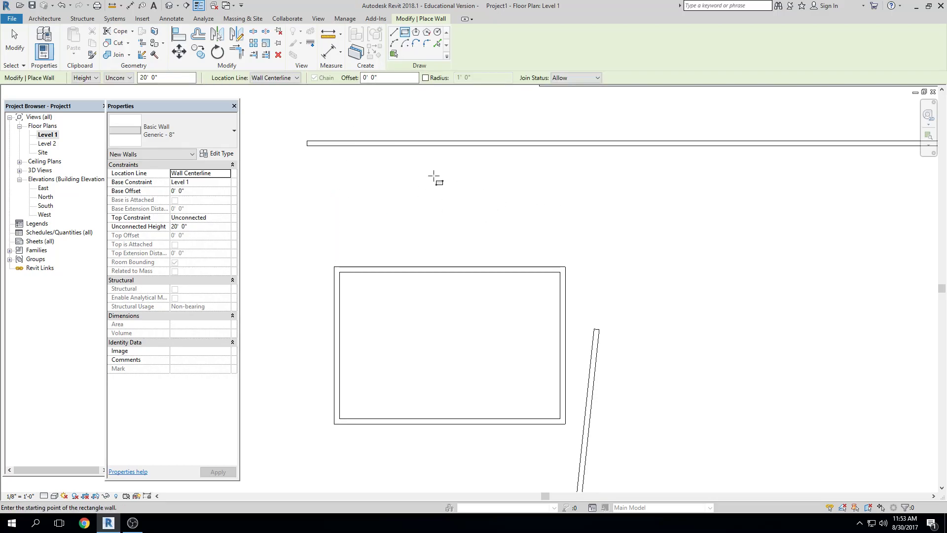
# Examine the Location Line setting for new walls and leave the Wall command without placing anything
pyautogui.click(226, 176)
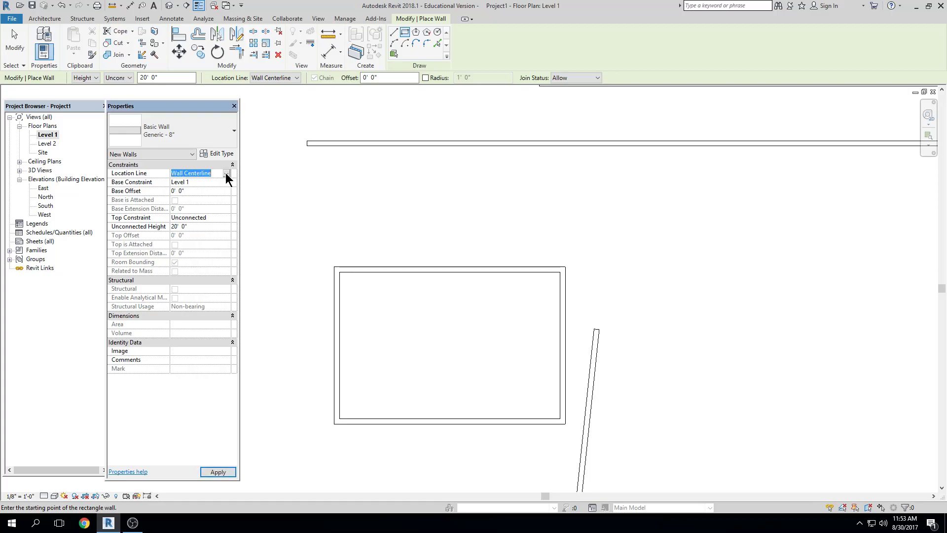
pyautogui.click(226, 174)
pyautogui.click(226, 174)
pyautogui.press('Escape')
pyautogui.scroll(-1, 504, 239)
pyautogui.moveTo(503, 239); pyautogui.dragTo(453, 121, button='middle')
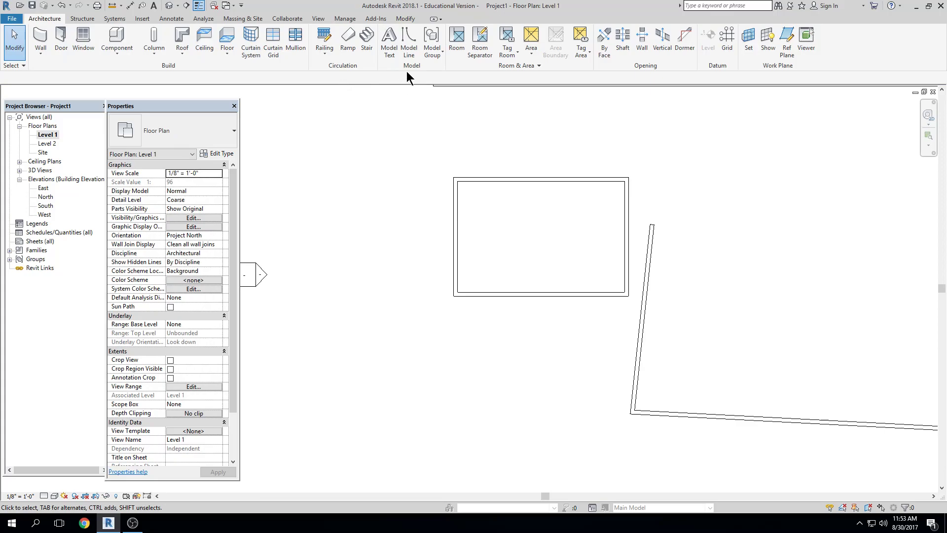
pyautogui.press('w')
pyautogui.press('a')
pyautogui.click(227, 173)
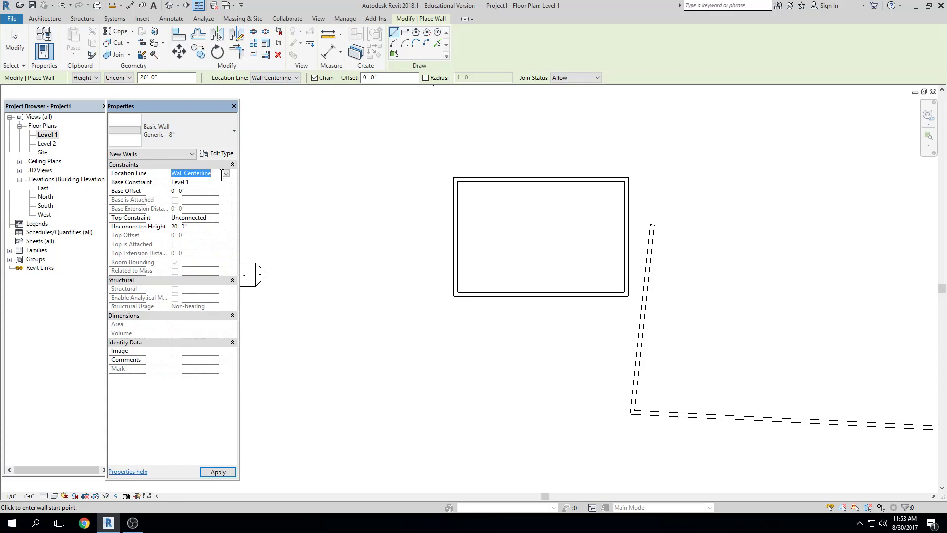
pyautogui.press('Escape')
# Bring the elevation marker on the plan's west side into close view
pyautogui.scroll(-2, 442, 212)
pyautogui.moveTo(441, 214)
pyautogui.mouseDown(button='middle')
pyautogui.moveTo(514, 209)
pyautogui.moveTo(500, 208)
pyautogui.mouseUp(button='middle')
pyautogui.moveTo(266, 319); pyautogui.dragTo(345, 250, button='middle')
pyautogui.scroll(2, 444, 169)
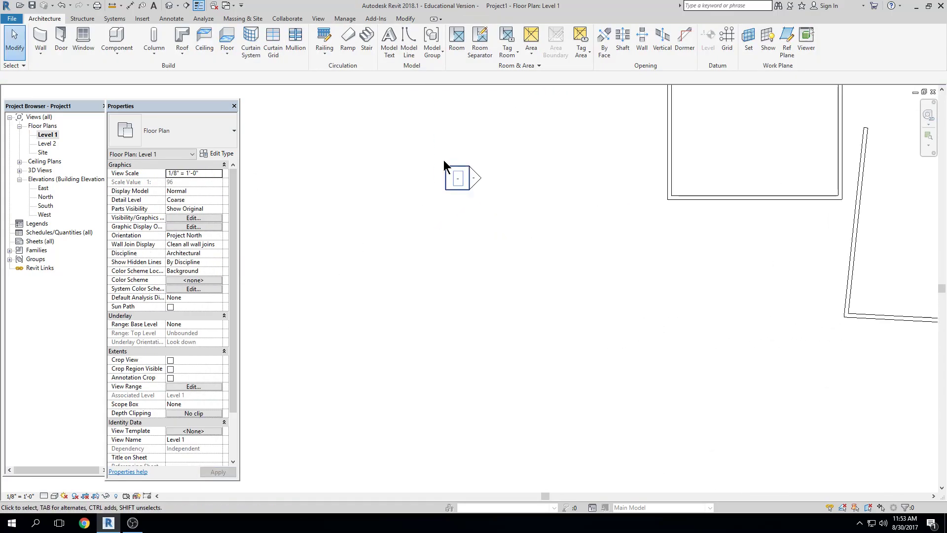
# Try the Generic - 8" - Filled type for new walls, return to Generic - 8", and leave the Wall command
pyautogui.press('w')
pyautogui.press('a')
pyautogui.click(227, 175)
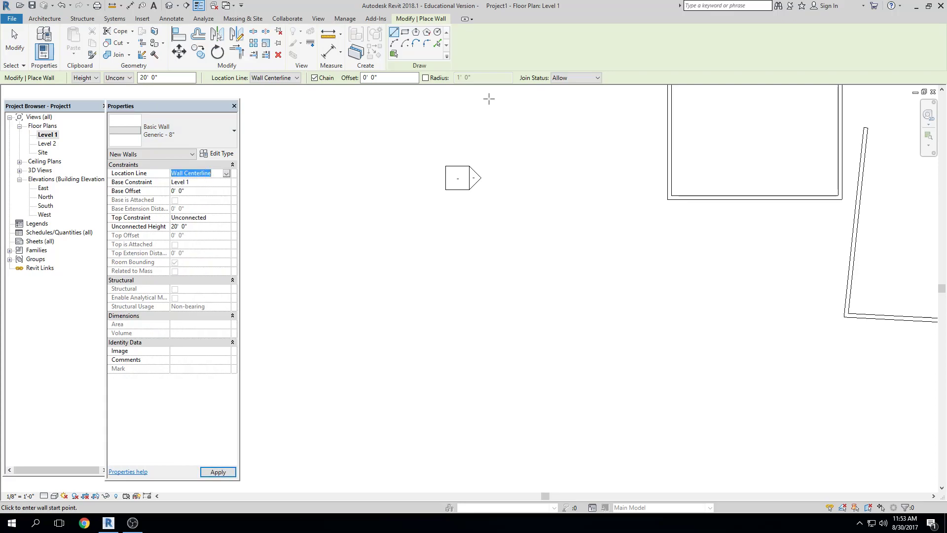
pyautogui.click(193, 128)
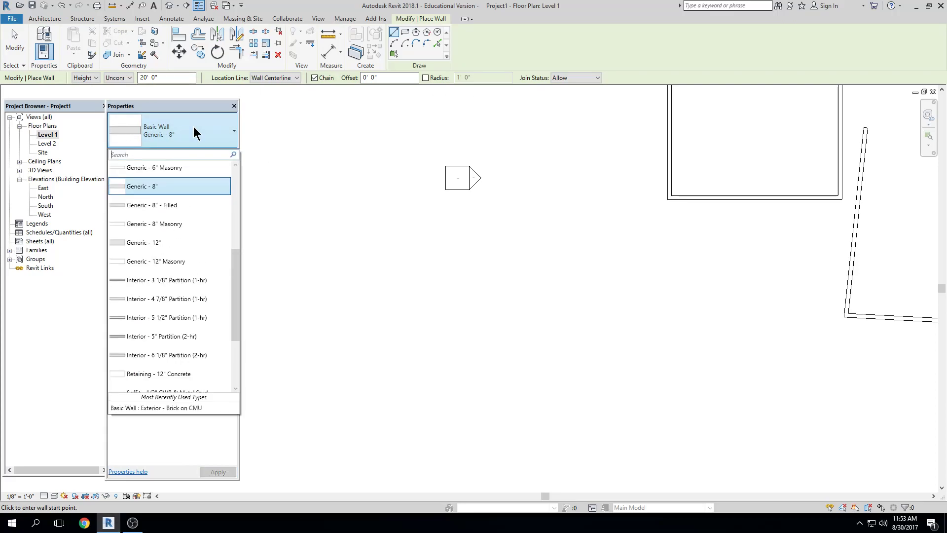
pyautogui.click(190, 198)
pyautogui.click(206, 141)
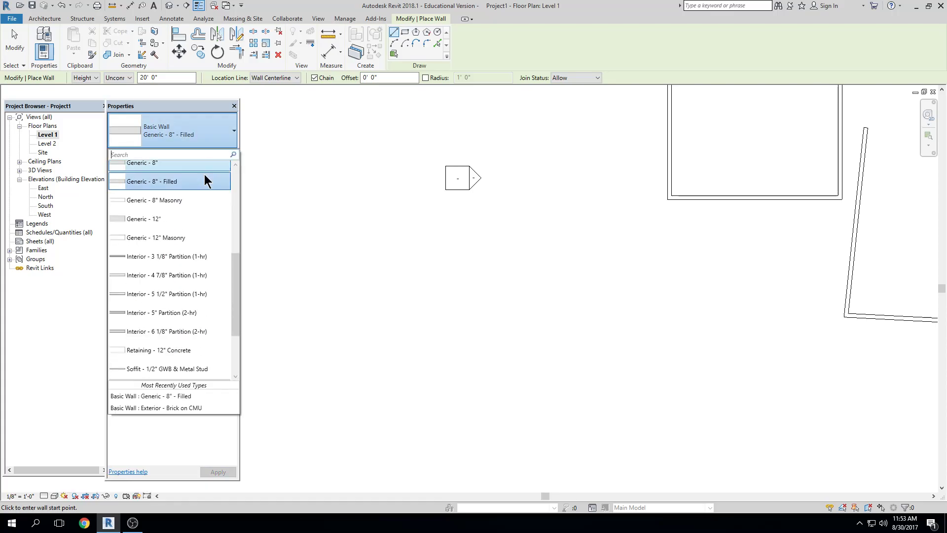
pyautogui.click(190, 168)
pyautogui.press('Escape')
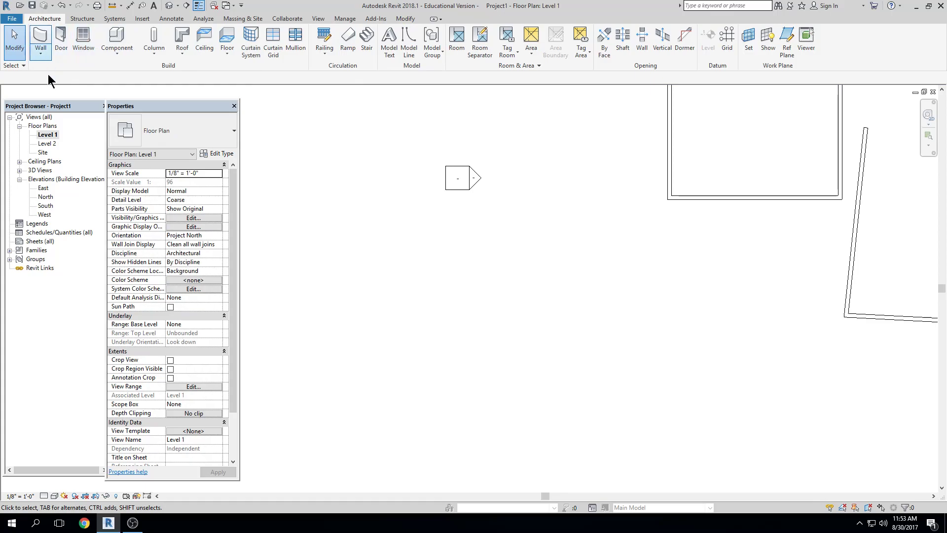
# Restart the Wall command and try to choose a different Location Line option for new walls
pyautogui.scroll(-2, 545, 173)
pyautogui.moveTo(587, 195); pyautogui.dragTo(496, 254, button='middle')
pyautogui.scroll(2, 496, 254)
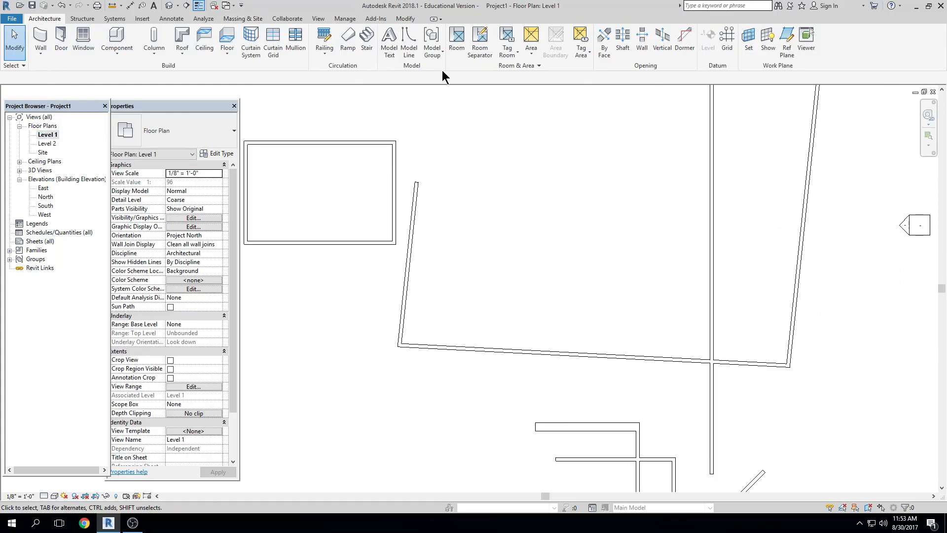
pyautogui.press('w')
pyautogui.press('a')
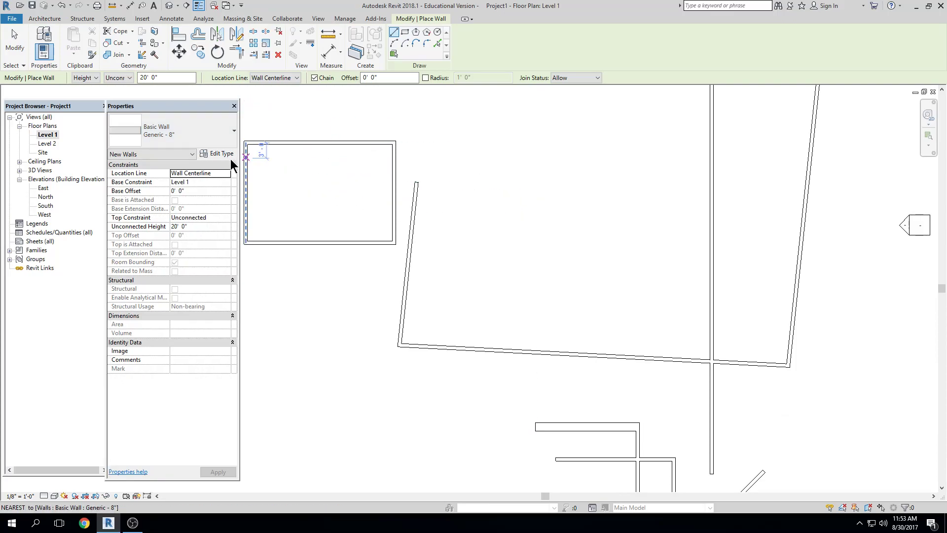
pyautogui.click(228, 173)
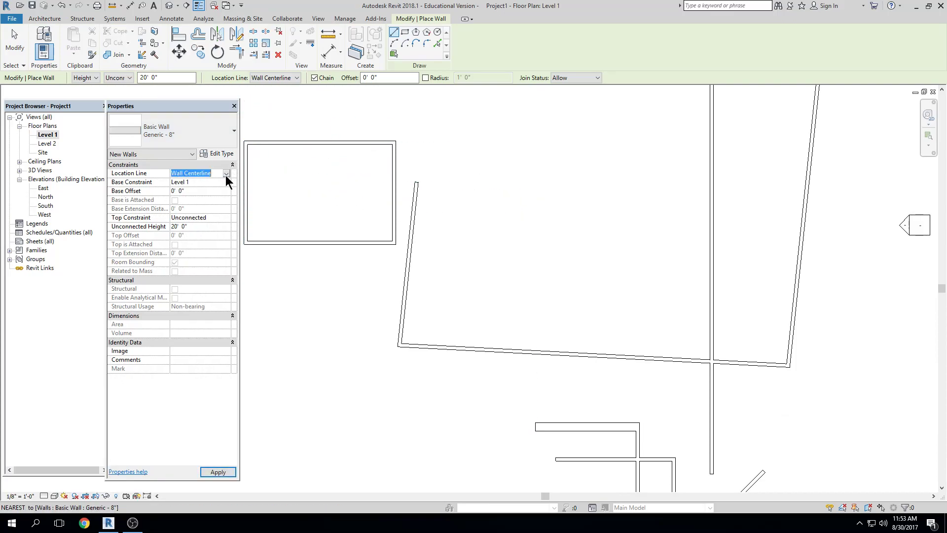
pyautogui.click(276, 82)
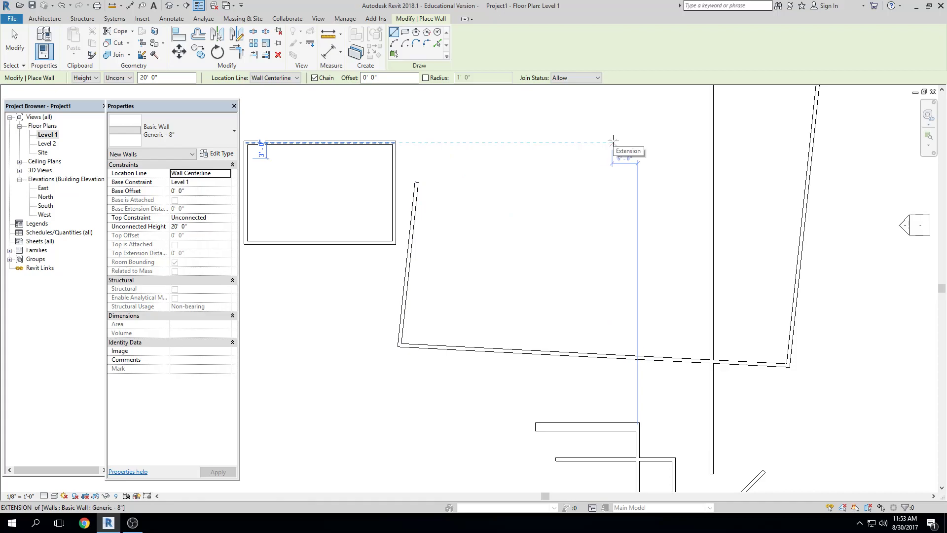
pyautogui.moveTo(301, 160); pyautogui.dragTo(391, 160, button='middle')
pyautogui.scroll(2, 374, 147)
pyautogui.press('Escape')
# Try to change the Location Line of the closed rectangle's upper wall
pyautogui.click(380, 140)
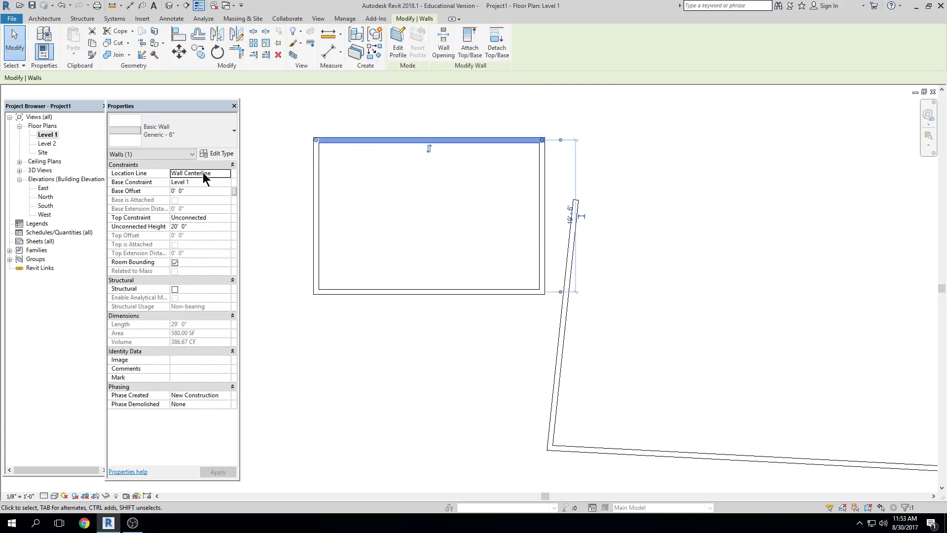
pyautogui.click(223, 173)
pyautogui.click(226, 174)
pyautogui.click(226, 173)
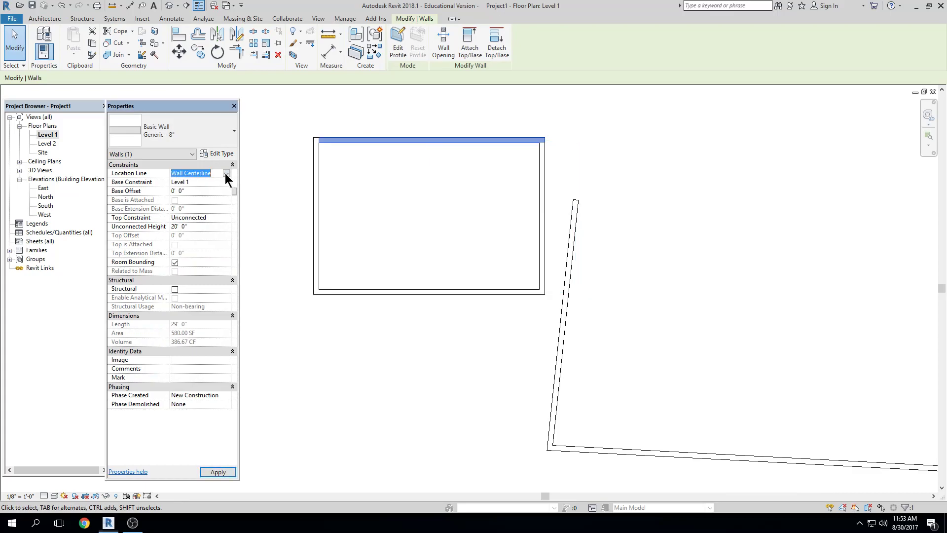
pyautogui.press('Escape')
pyautogui.press('Escape')
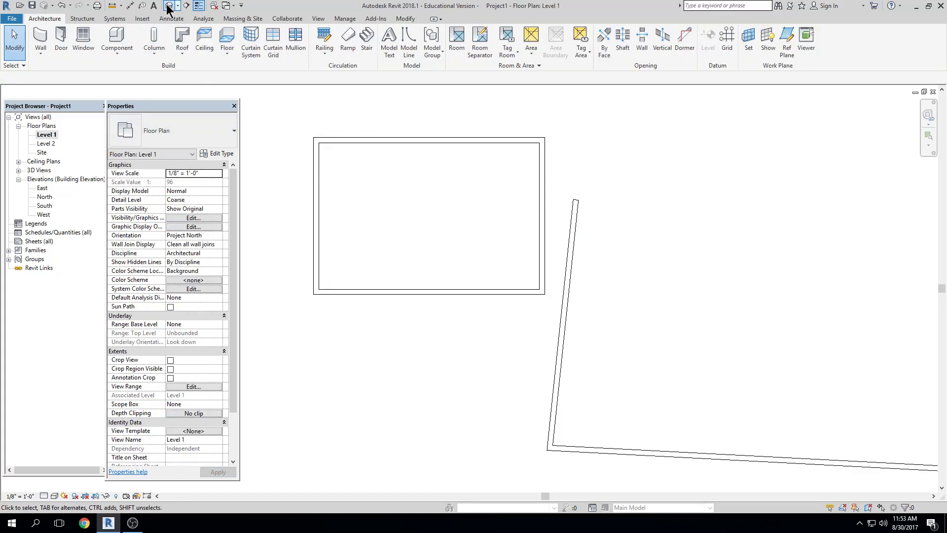
# Open the default 3D view and delete all walls in the model
pyautogui.click(169, 6)
pyautogui.moveTo(824, 159); pyautogui.dragTo(404, 340)
pyautogui.press('Delete')
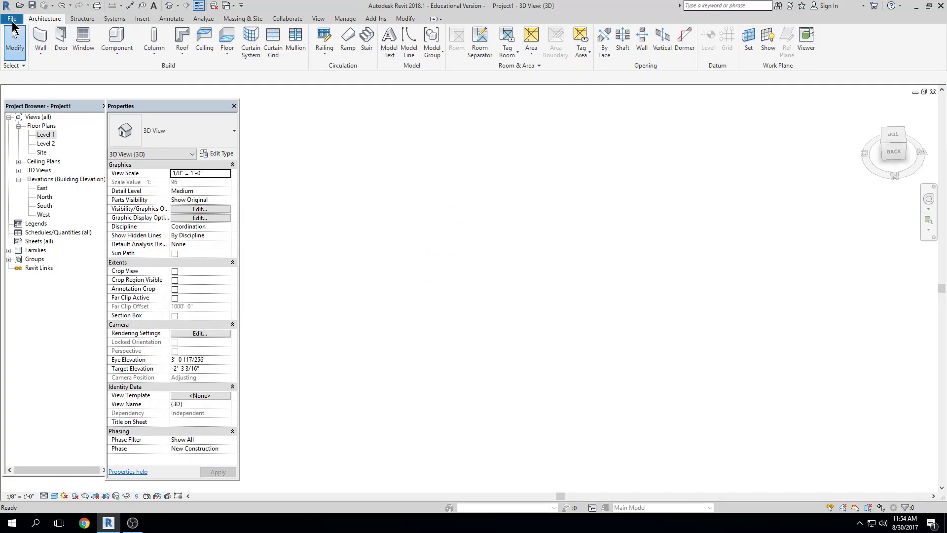
# Create a new project after picking a different template from the template file list
pyautogui.click(12, 20)
pyautogui.click(124, 52)
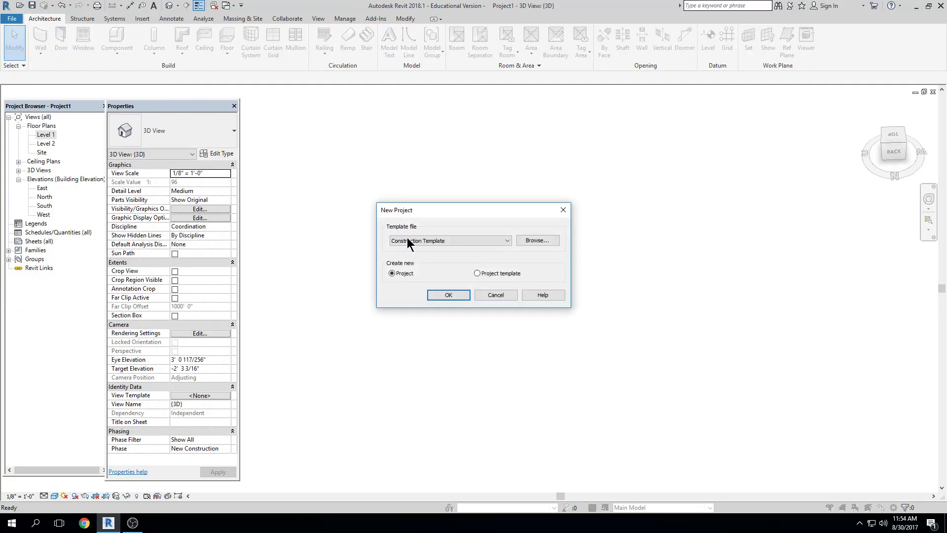
pyautogui.click(475, 242)
pyautogui.click(460, 261)
pyautogui.click(451, 294)
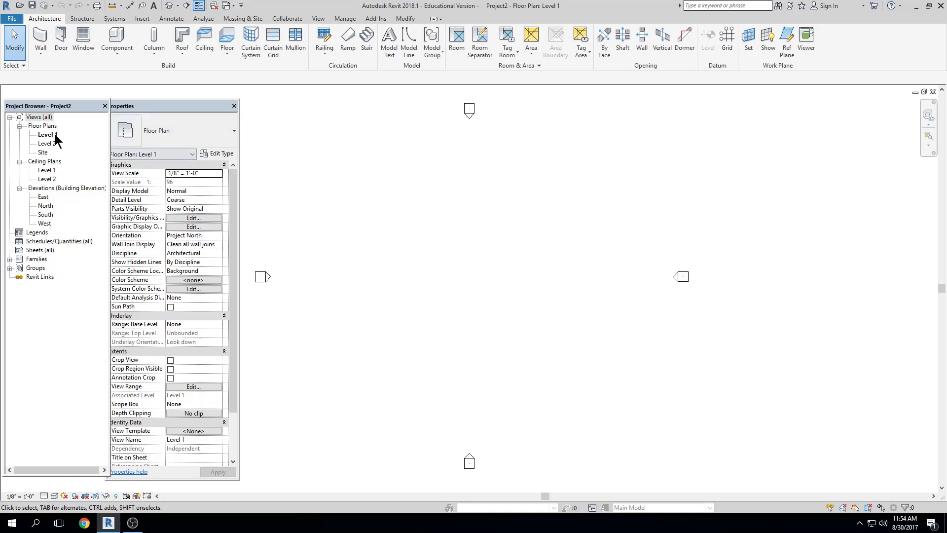
# Start the Wall command and set the wall type to Interior - 5" Partition (2-hr)
pyautogui.click(41, 42)
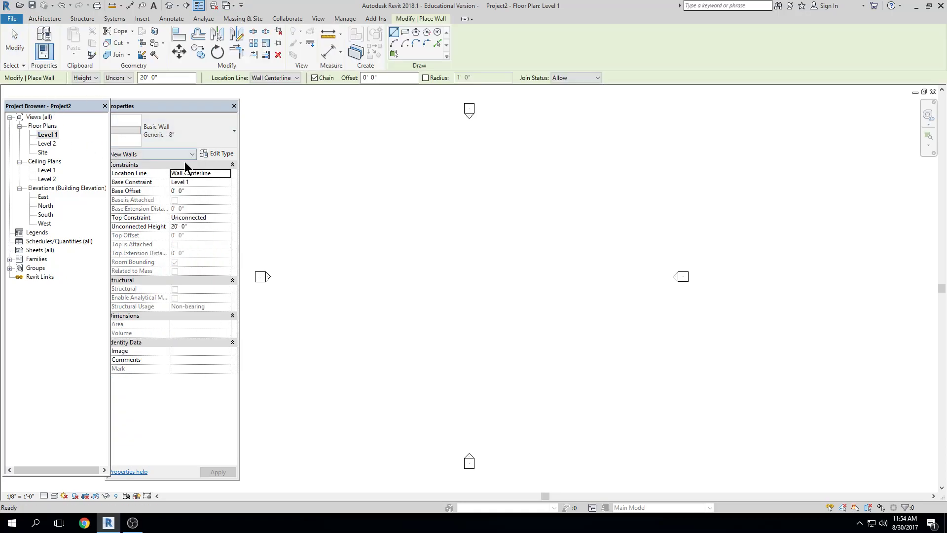
pyautogui.click(226, 178)
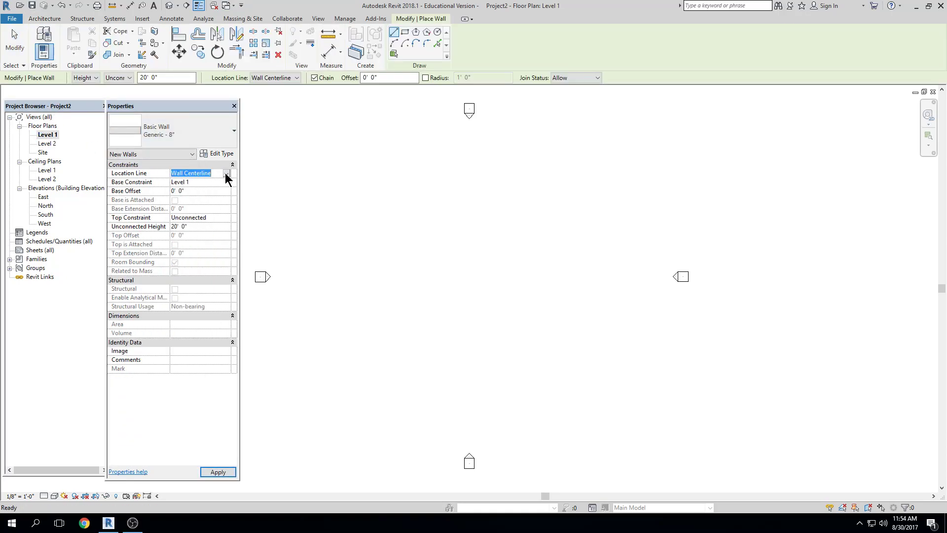
pyautogui.moveTo(192, 104)
pyautogui.mouseDown()
pyautogui.moveTo(212, 103)
pyautogui.moveTo(211, 141)
pyautogui.moveTo(197, 105)
pyautogui.mouseUp()
pyautogui.click(197, 137)
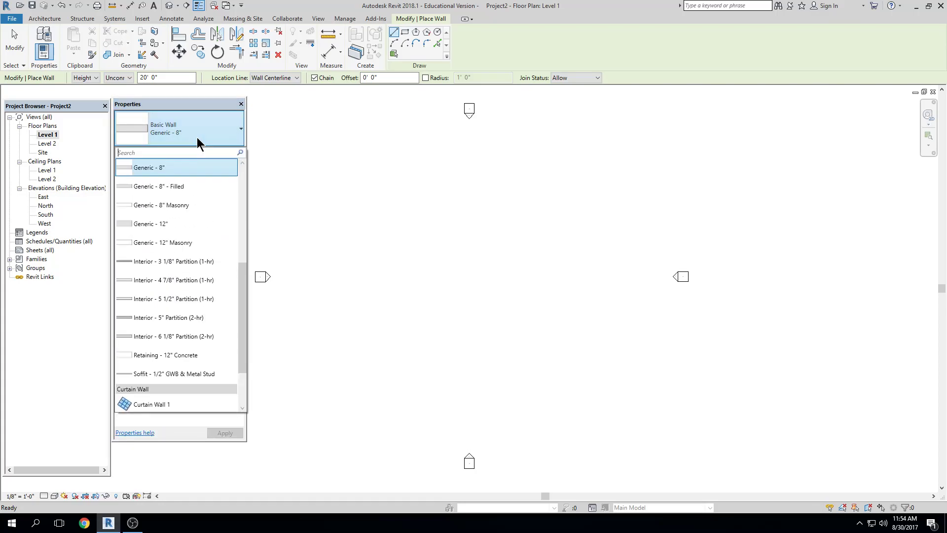
pyautogui.click(206, 317)
pyautogui.click(229, 153)
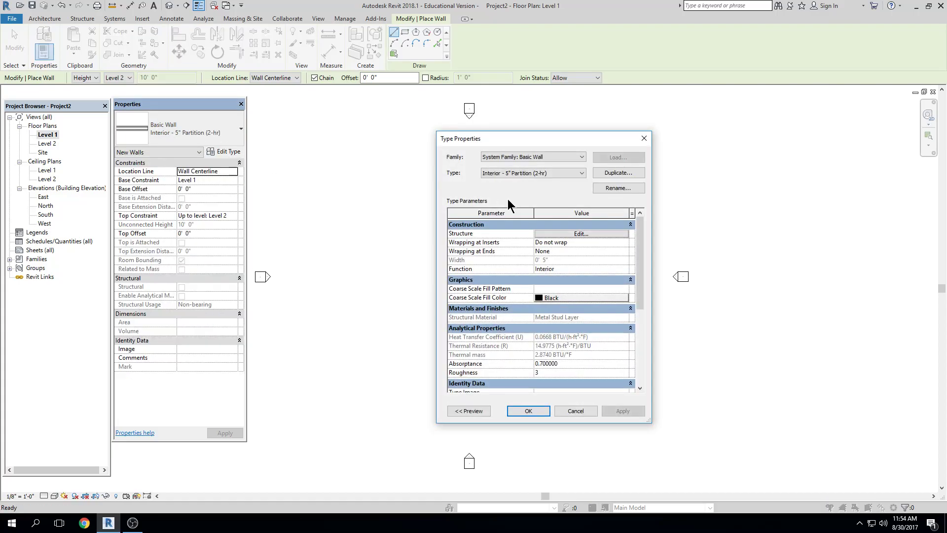
pyautogui.press('Escape')
pyautogui.click(233, 173)
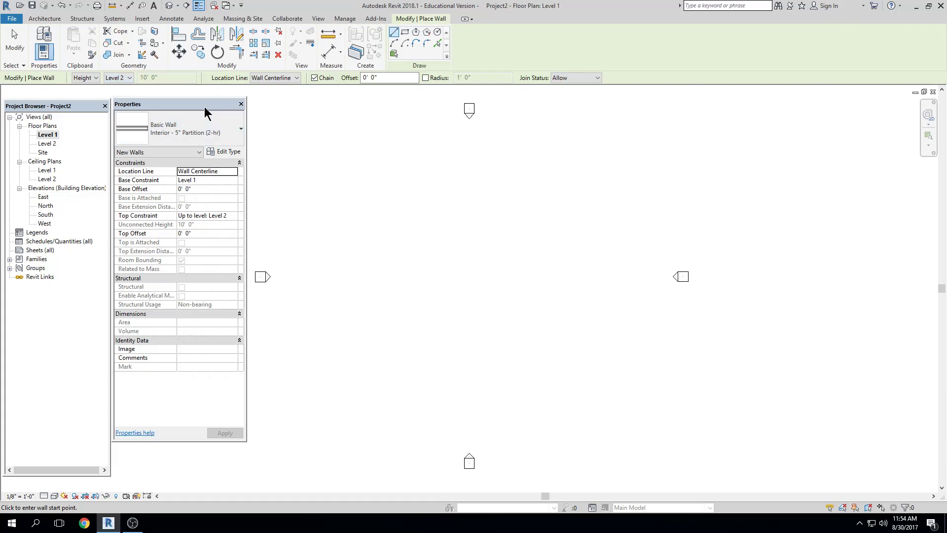
# Clear the Properties palette and Project Browser off the drawing area and restart the Wall command
pyautogui.click(241, 104)
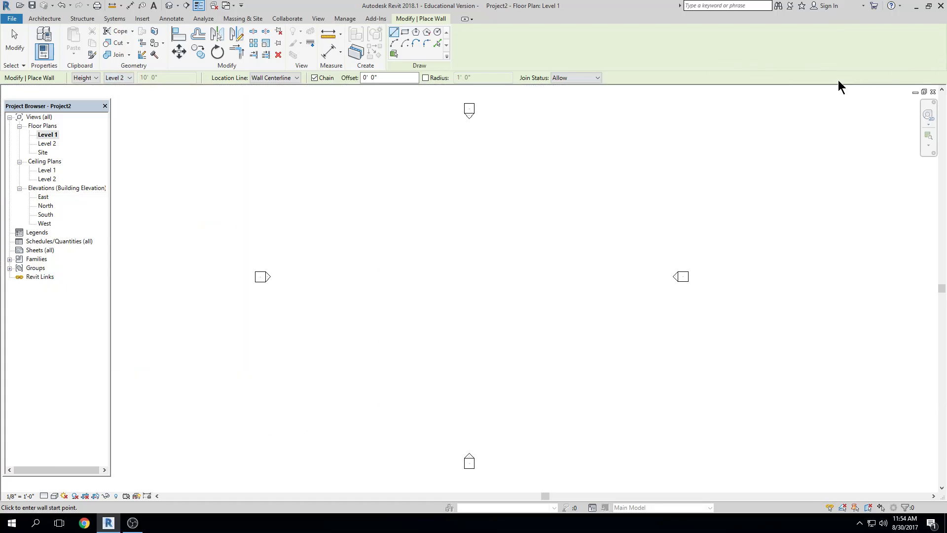
pyautogui.moveTo(904, 107); pyautogui.dragTo(946, 108)
pyautogui.press('Escape')
pyautogui.press('w')
pyautogui.press('a')
pyautogui.click(362, 241)
pyautogui.press('Escape')
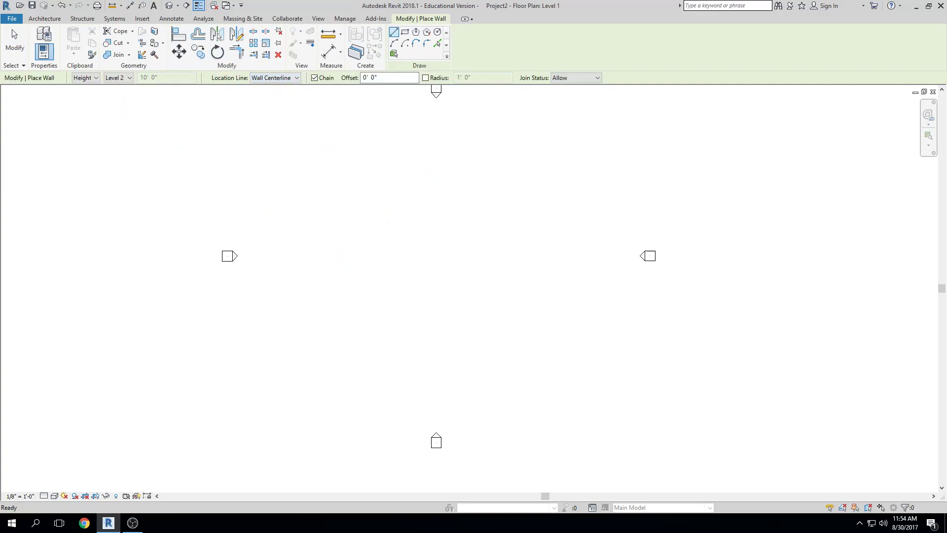
# Bring the Project Browser and Properties palette back side by side over the drawing area
pyautogui.moveTo(946, 110); pyautogui.dragTo(87, 107)
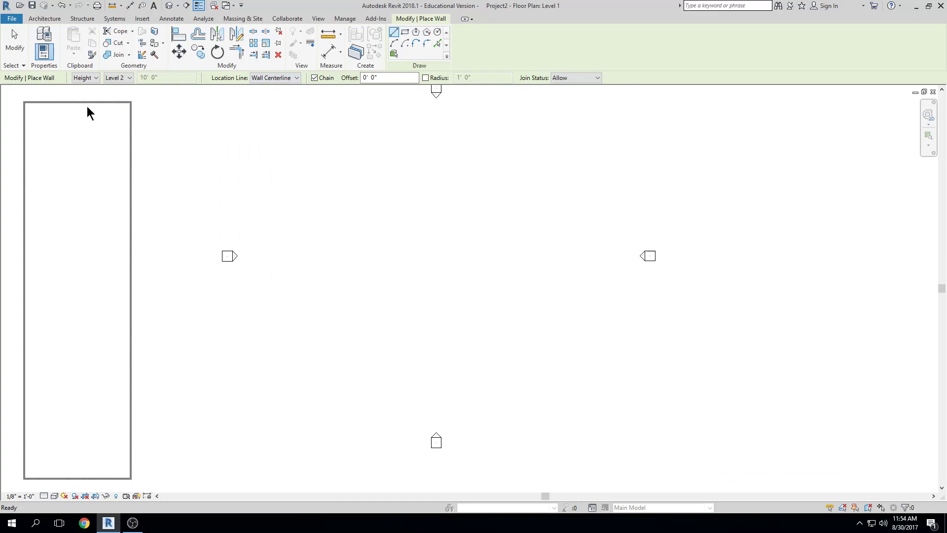
pyautogui.moveTo(946, 104); pyautogui.dragTo(192, 106)
pyautogui.moveTo(93, 105)
pyautogui.mouseDown()
pyautogui.moveTo(53, 90)
pyautogui.moveTo(77, 99)
pyautogui.mouseUp()
pyautogui.moveTo(197, 104); pyautogui.dragTo(181, 103)
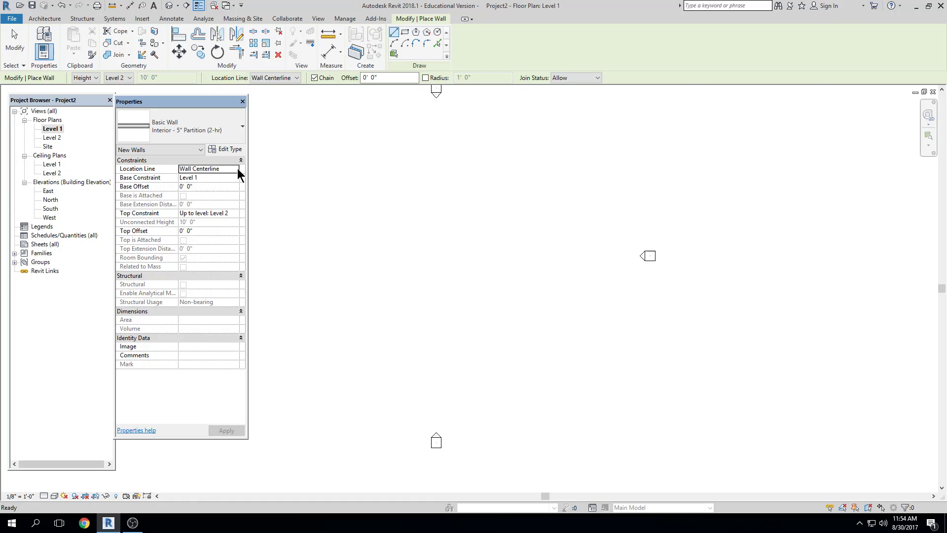
# Start an architectural wall in the Level 1 floor plan and widen the Properties palette
pyautogui.click(52, 128)
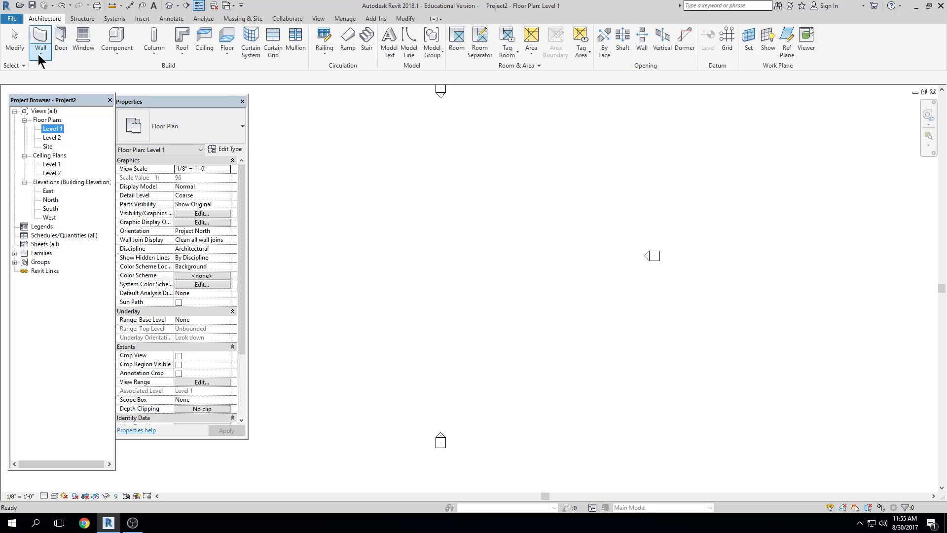
pyautogui.scroll(-2, 309, 212)
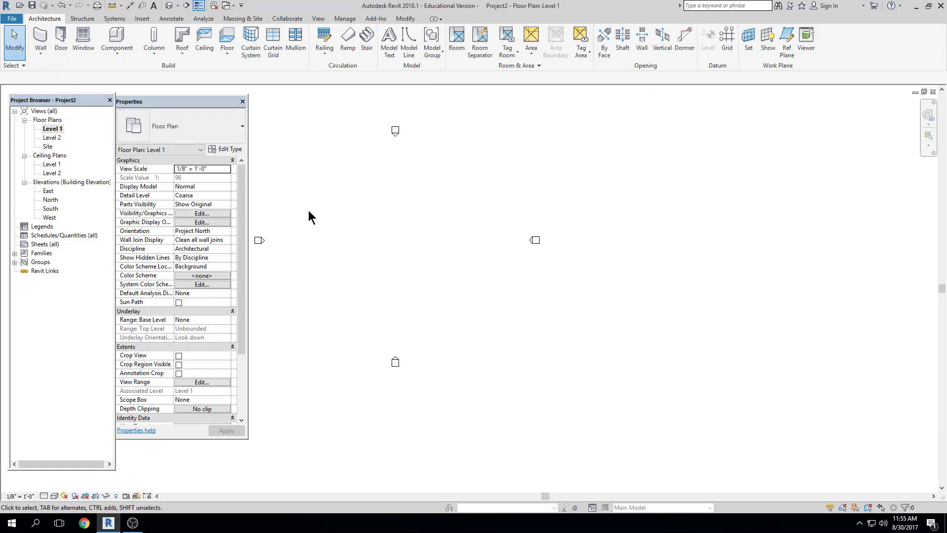
pyautogui.click(41, 52)
pyautogui.click(67, 70)
pyautogui.click(233, 169)
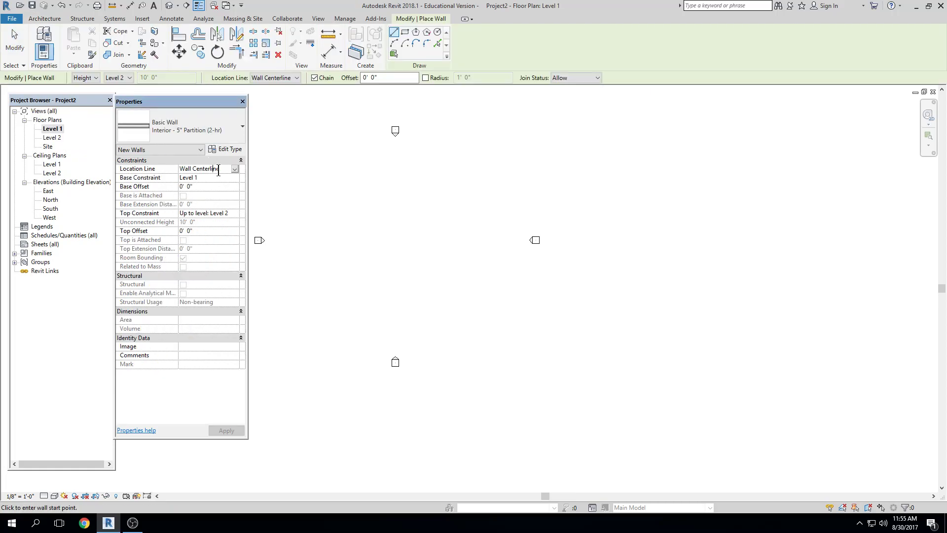
pyautogui.click(235, 169)
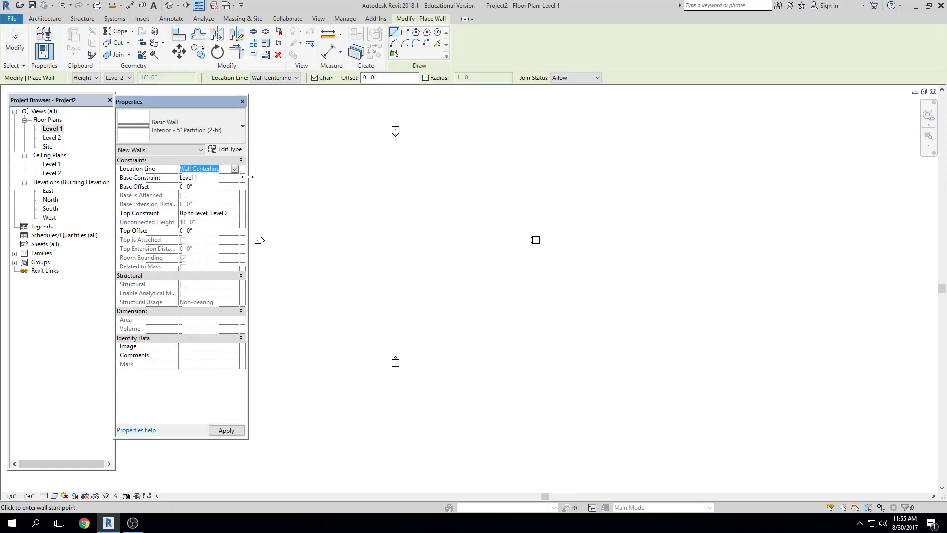
pyautogui.moveTo(246, 176); pyautogui.dragTo(282, 176)
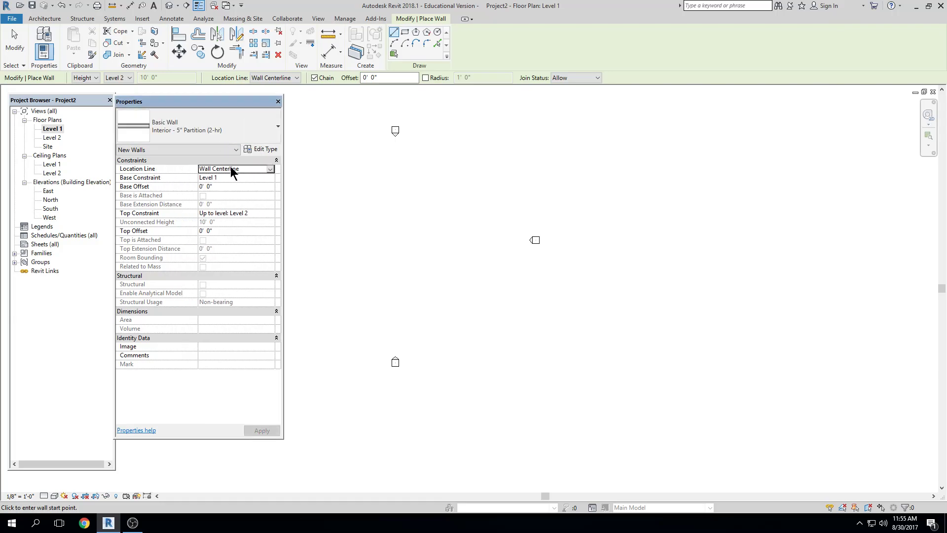
# Review the type properties of the Interior - 5" Partition (2-hr) wall
pyautogui.click(267, 151)
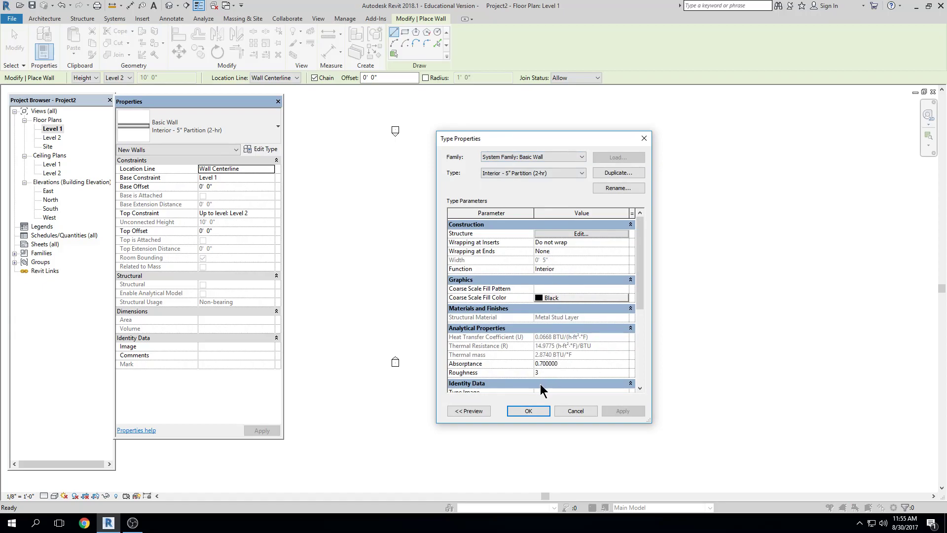
pyautogui.moveTo(639, 287); pyautogui.dragTo(638, 328)
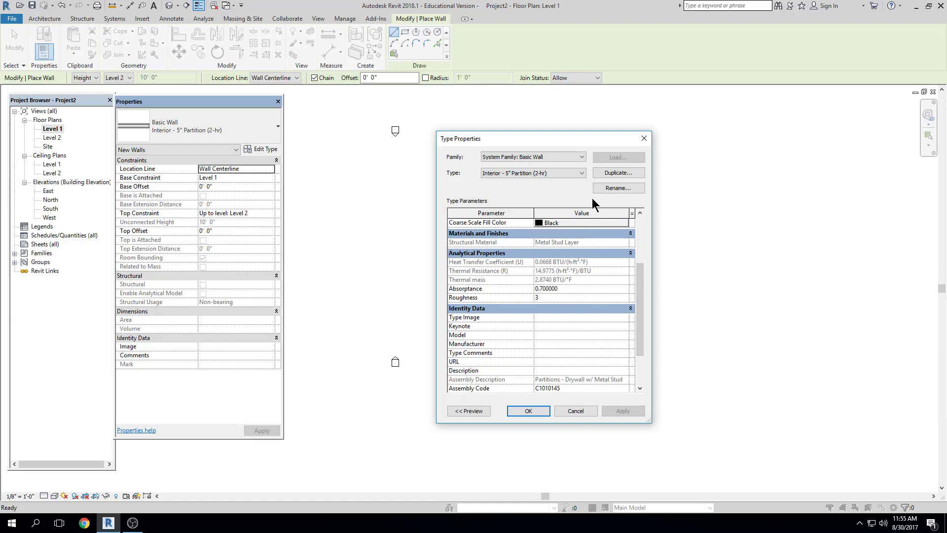
pyautogui.click(529, 410)
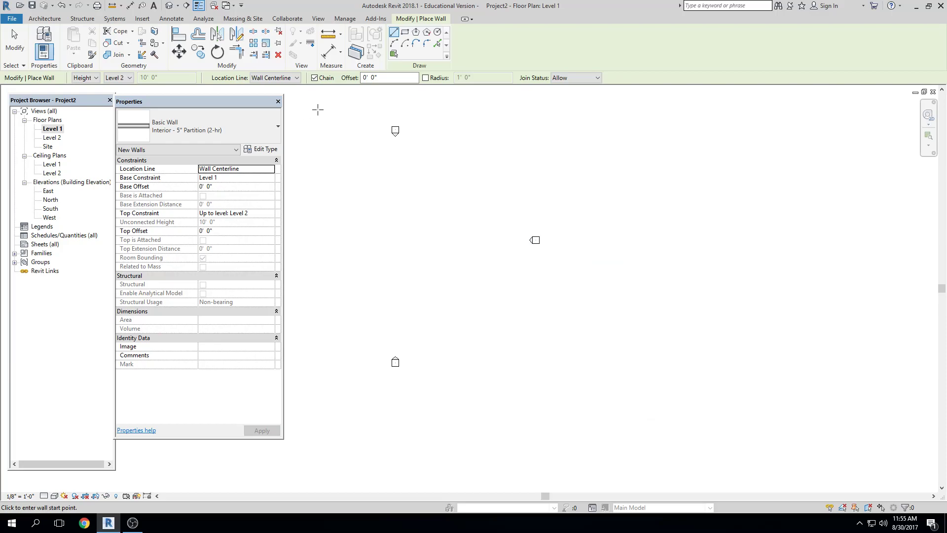
# Draw a rectangular enclosure of Interior - 5" Partition (2-hr) walls about 11'-6" by 7'-0" between the elevation markers
pyautogui.press('z')
pyautogui.press('f')
pyautogui.click(265, 169)
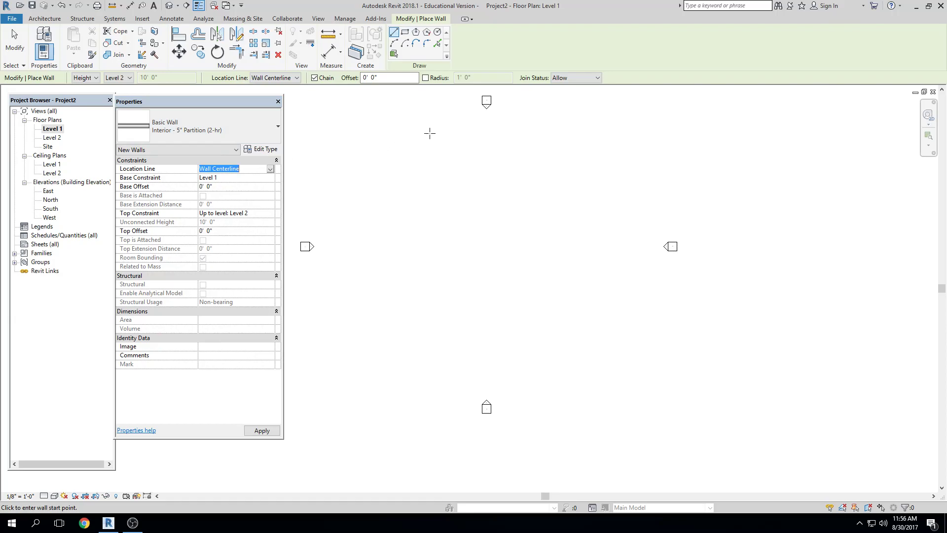
pyautogui.scroll(-2, 411, 194)
pyautogui.moveTo(411, 193)
pyautogui.mouseDown(button='middle')
pyautogui.moveTo(392, 211)
pyautogui.moveTo(406, 203)
pyautogui.mouseUp(button='middle')
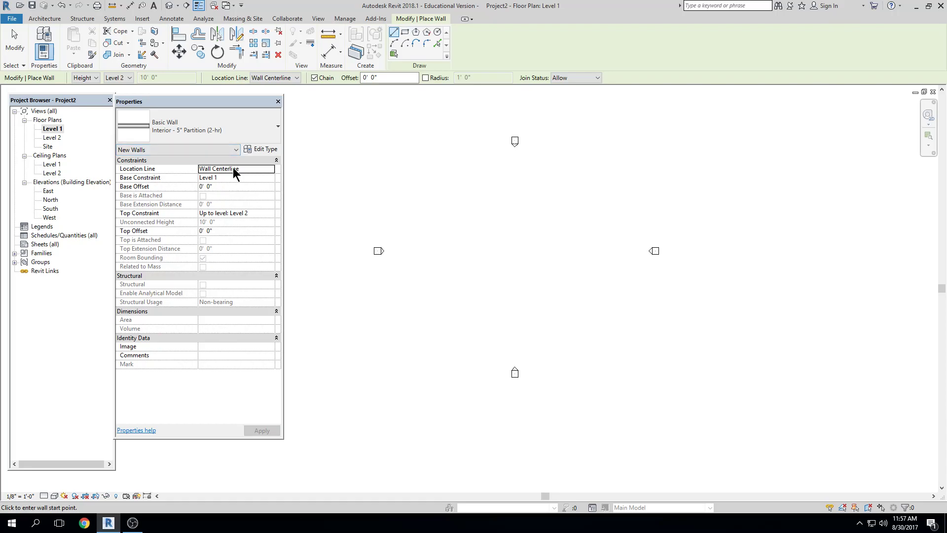
pyautogui.click(404, 34)
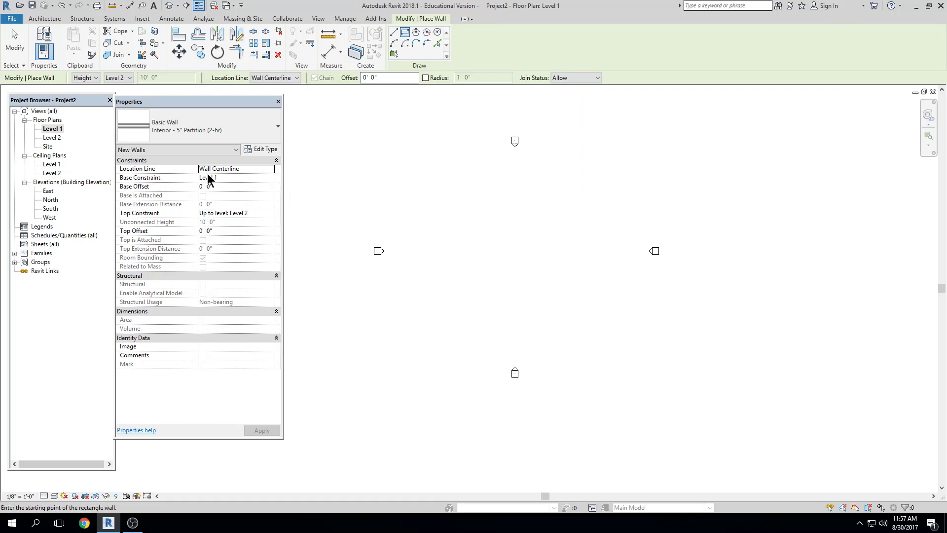
pyautogui.click(443, 205)
pyautogui.scroll(6, 483, 228)
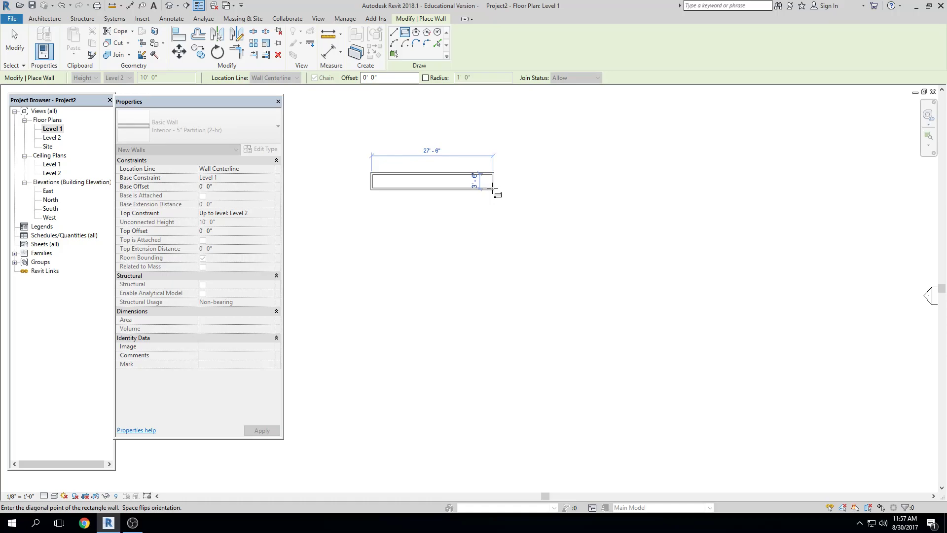
pyautogui.moveTo(497, 194); pyautogui.dragTo(700, 240, button='middle')
pyautogui.scroll(4, 699, 289)
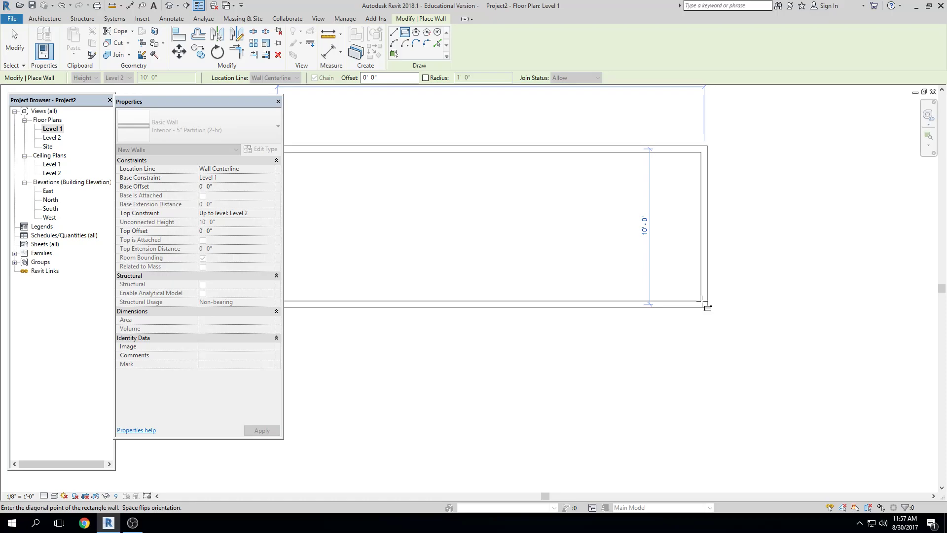
pyautogui.scroll(-1, 575, 314)
pyautogui.moveTo(507, 287); pyautogui.dragTo(566, 302, button='middle')
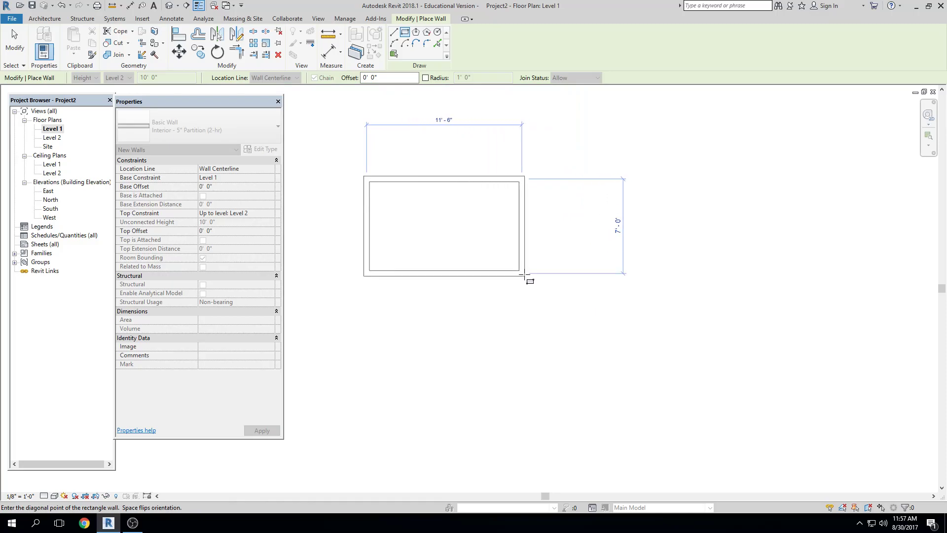
pyautogui.click(525, 276)
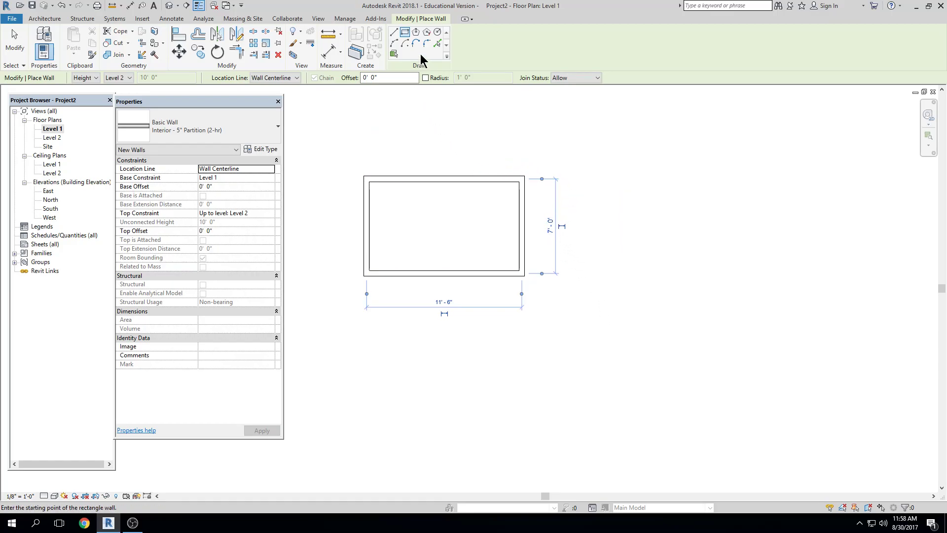
# Draw a second rectangular wall enclosure about 9'-6" wide and 11'-0" tall to the right of the first, ending the Wall command
pyautogui.click(405, 32)
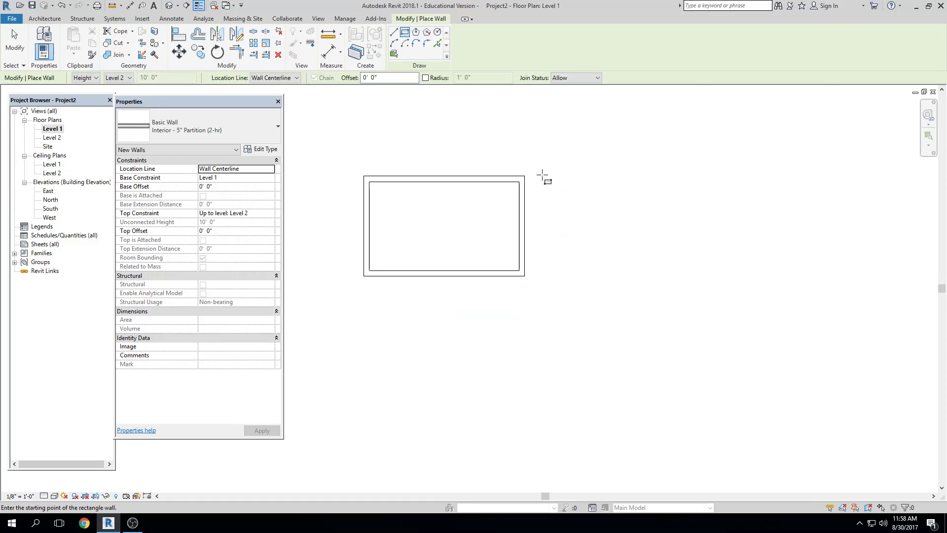
pyautogui.click(563, 176)
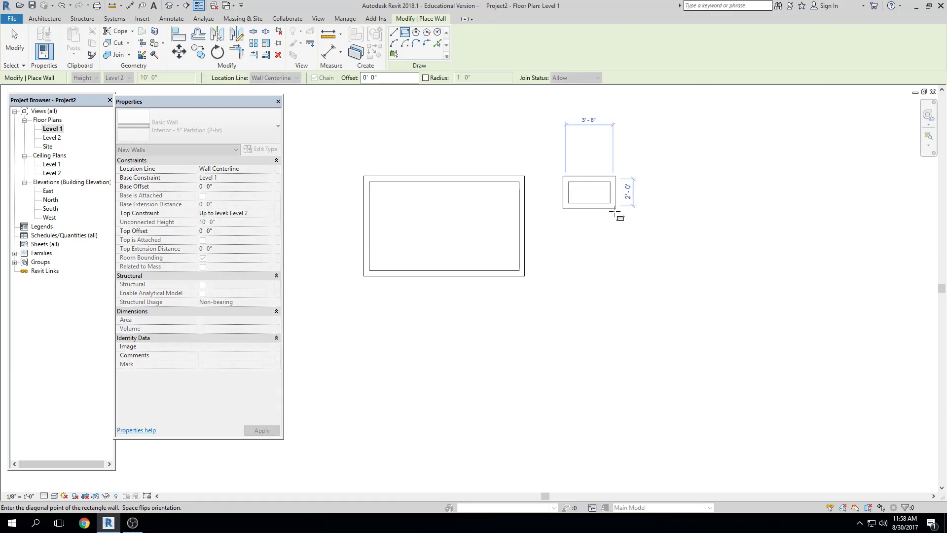
pyautogui.click(696, 329)
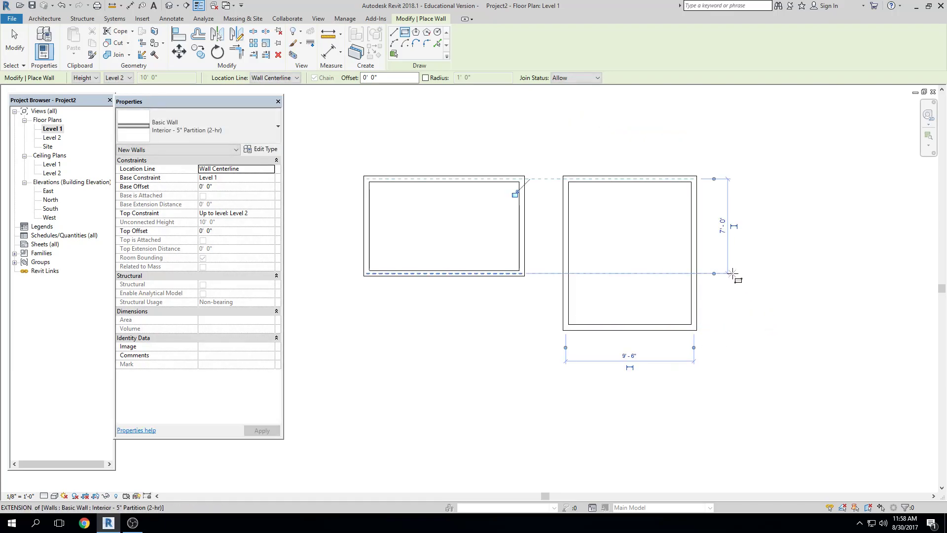
pyautogui.press('Escape')
pyautogui.press('Escape')
# Set the spacing between the right enclosure's upper and lower walls to 11'-8" by moving its upper wall
pyautogui.click(655, 179)
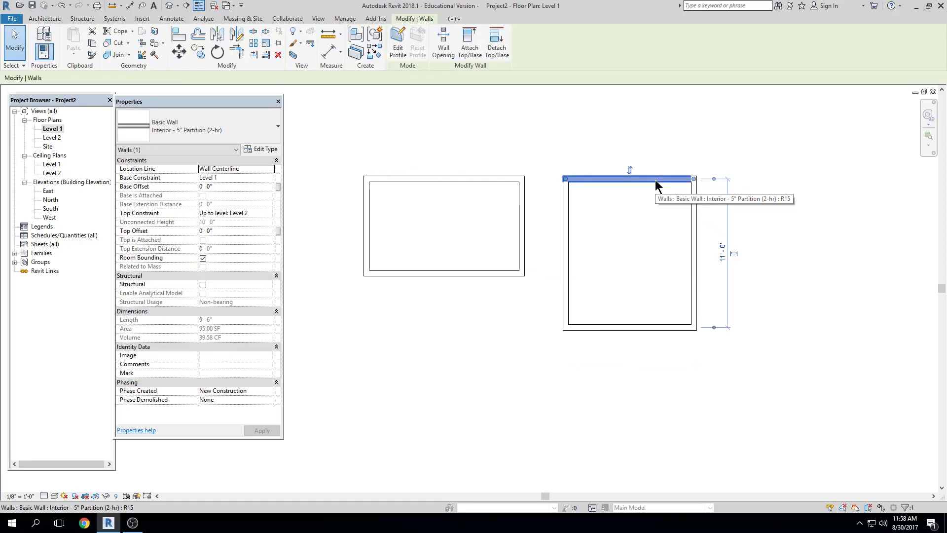
pyautogui.click(723, 253)
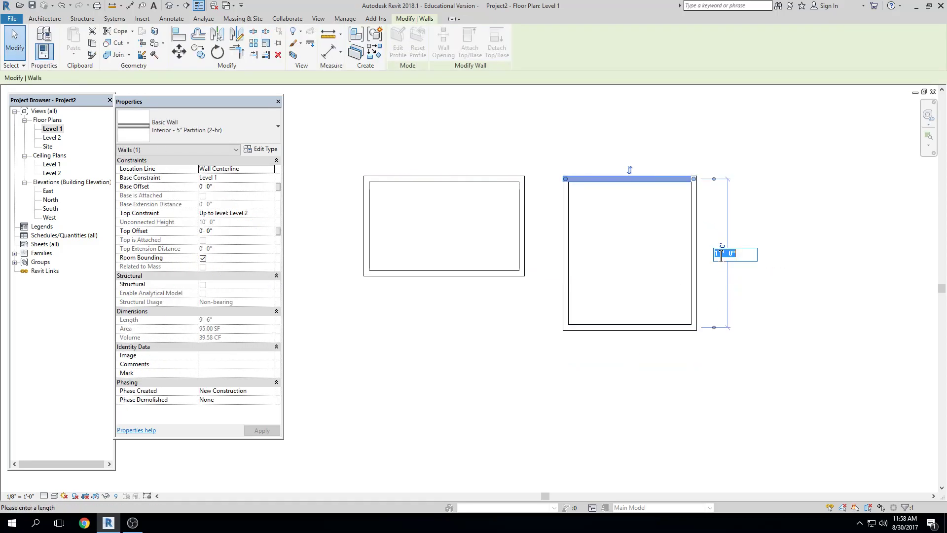
pyautogui.write('11 8')
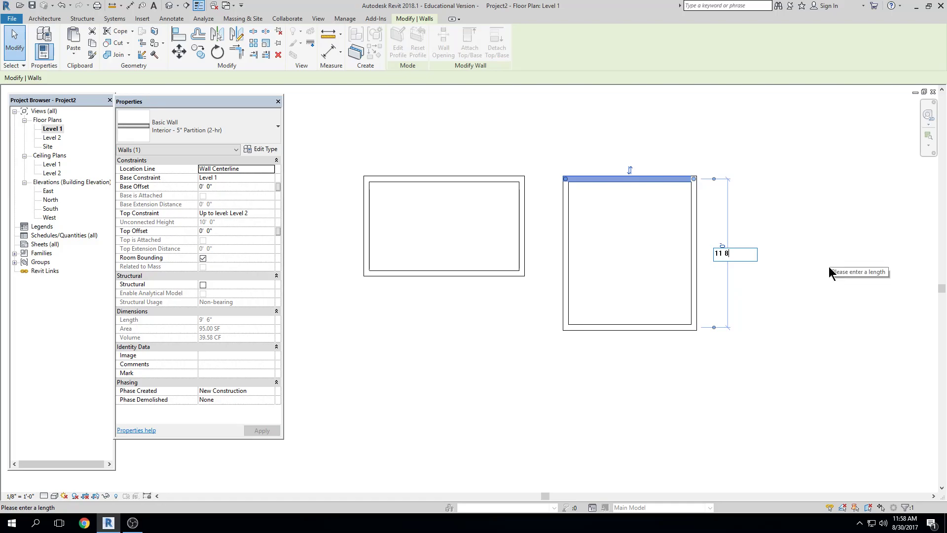
pyautogui.press('Return')
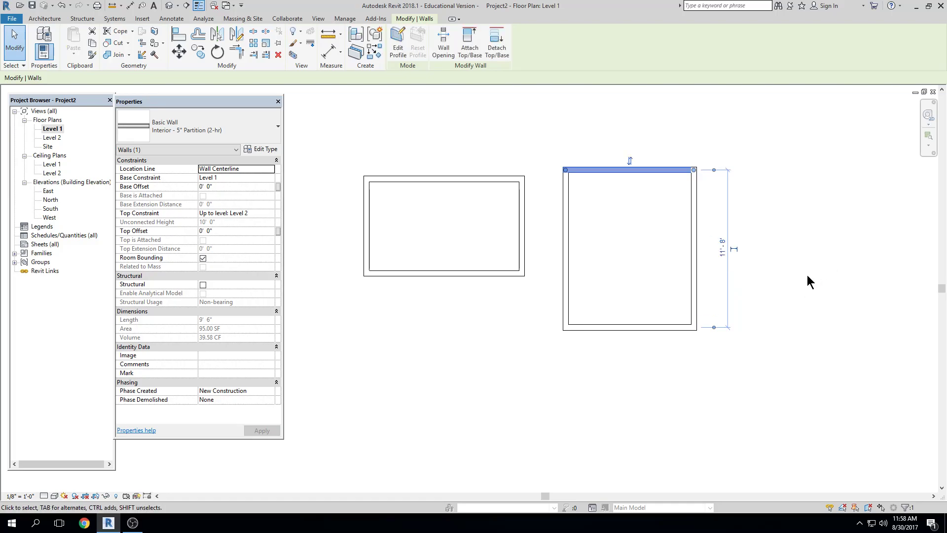
# Set the right enclosure's width to 10'-0" by moving its right wall, and clear the selection
pyautogui.click(690, 285)
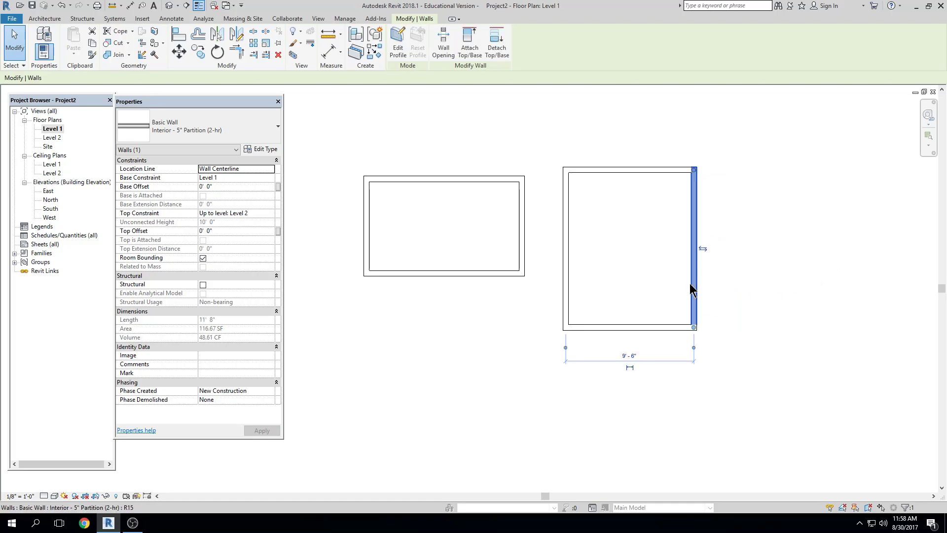
pyautogui.click(637, 351)
pyautogui.write('10')
pyautogui.press('Return')
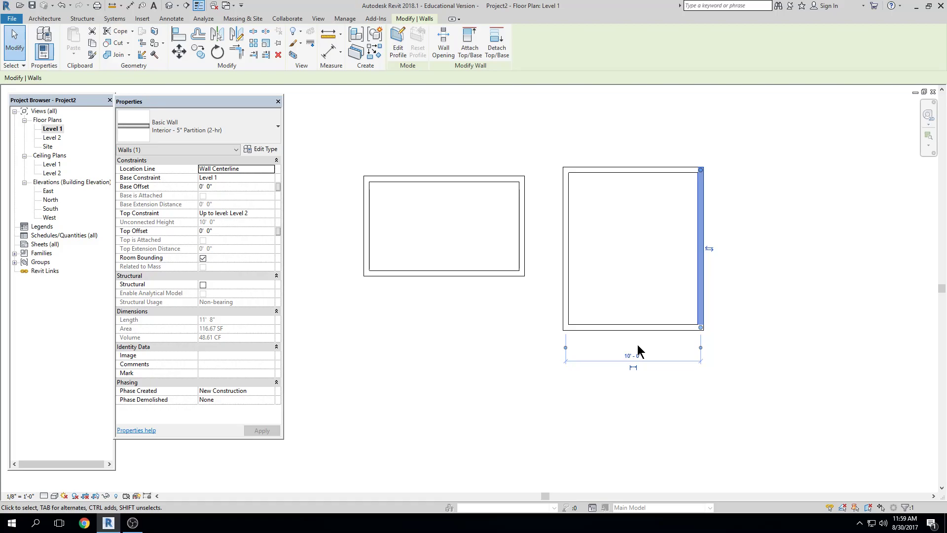
pyautogui.click(730, 171)
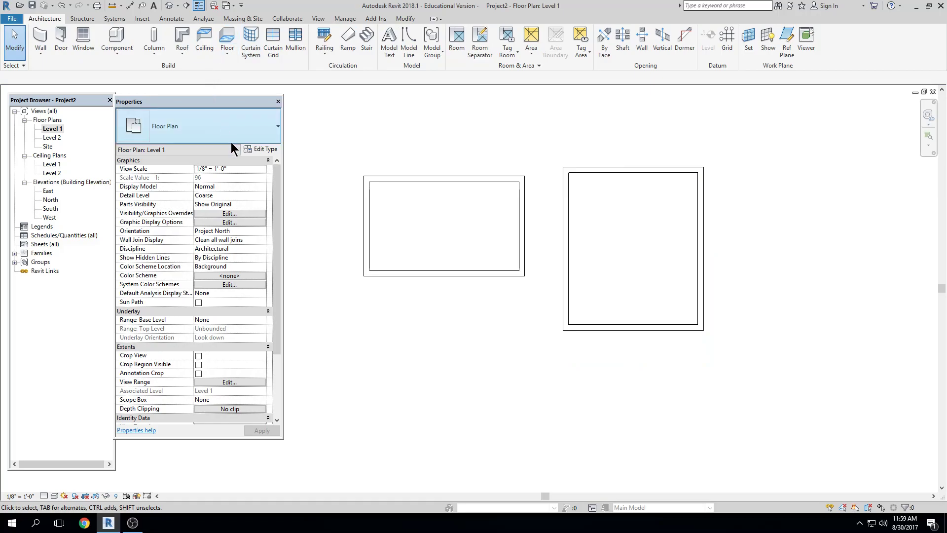
# Start a chained straight wall above the two enclosures, running 10 ft to the right and 50 ft straight down
pyautogui.click(40, 40)
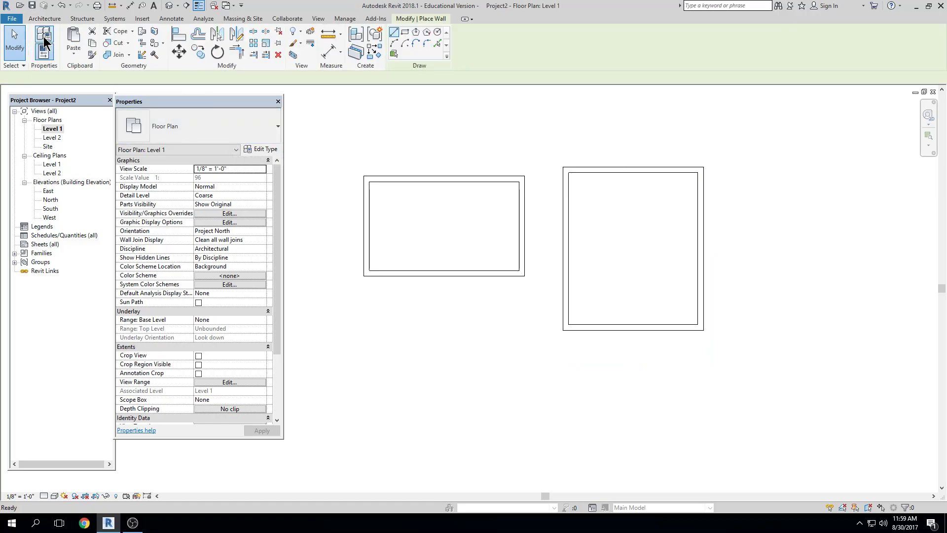
pyautogui.click(393, 33)
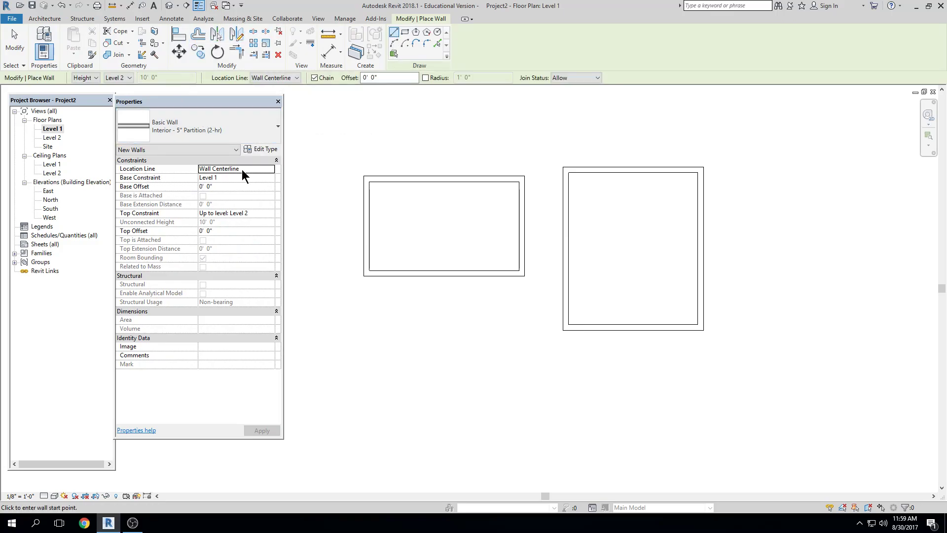
pyautogui.click(407, 137)
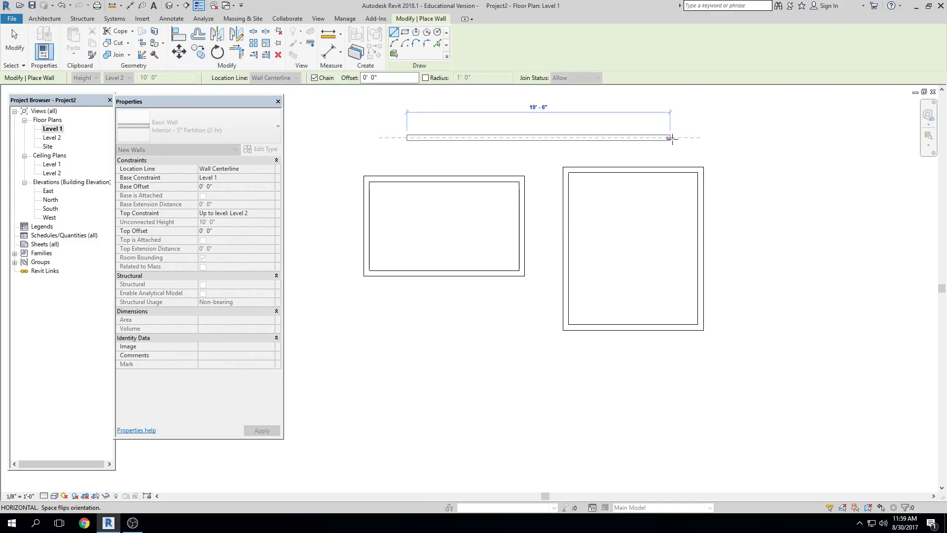
pyautogui.write('10')
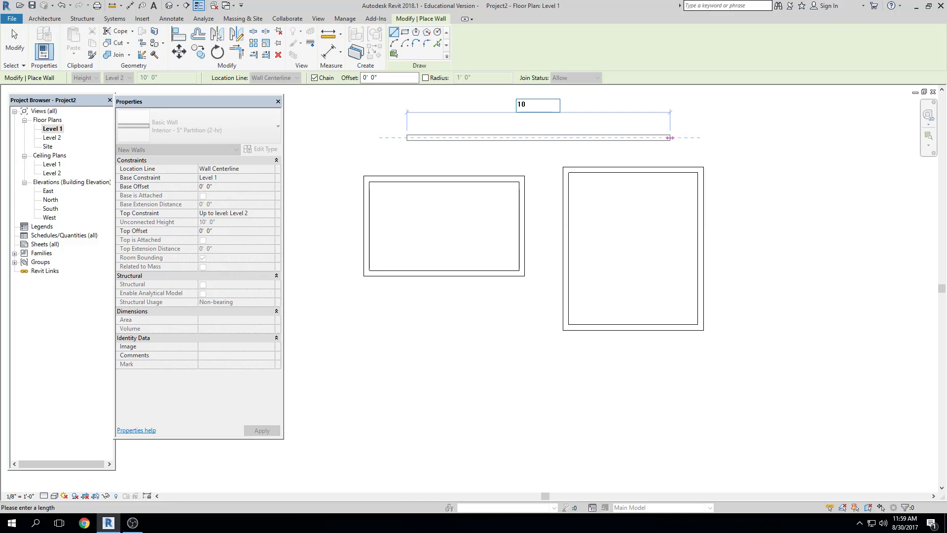
pyautogui.press('Return')
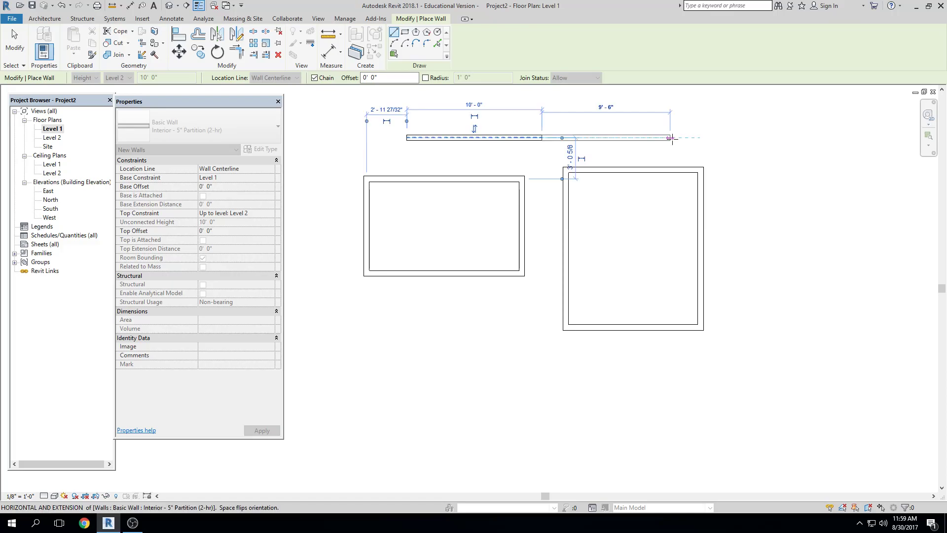
pyautogui.write('50')
pyautogui.press('Return')
# Continue the wall chain 35 ft horizontally to the left from the lower end of the 50 ft wall
pyautogui.scroll(-1, 540, 387)
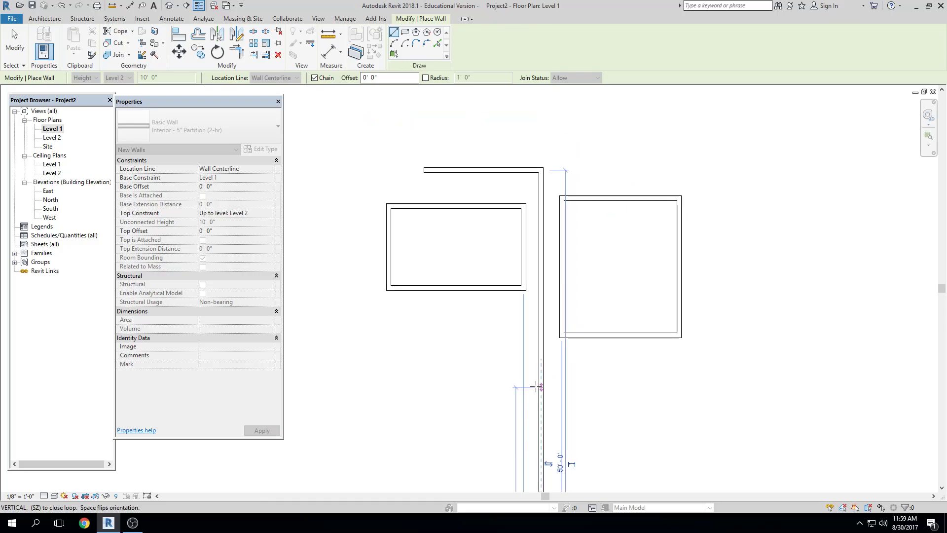
pyautogui.moveTo(542, 387); pyautogui.dragTo(571, 262, button='middle')
pyautogui.moveTo(585, 310); pyautogui.dragTo(617, 134, button='middle')
pyautogui.scroll(-4, 595, 264)
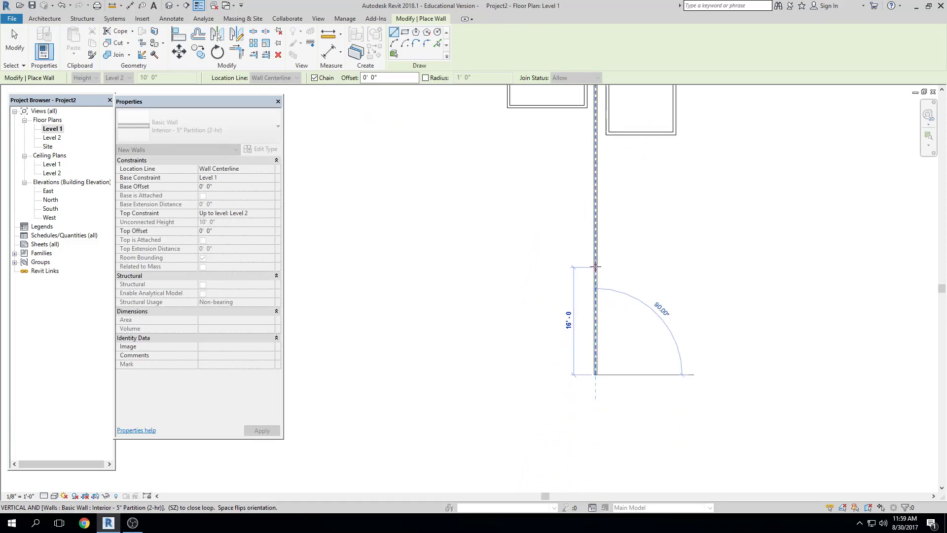
pyautogui.moveTo(601, 273); pyautogui.dragTo(605, 294, button='middle')
pyautogui.scroll(1, 605, 295)
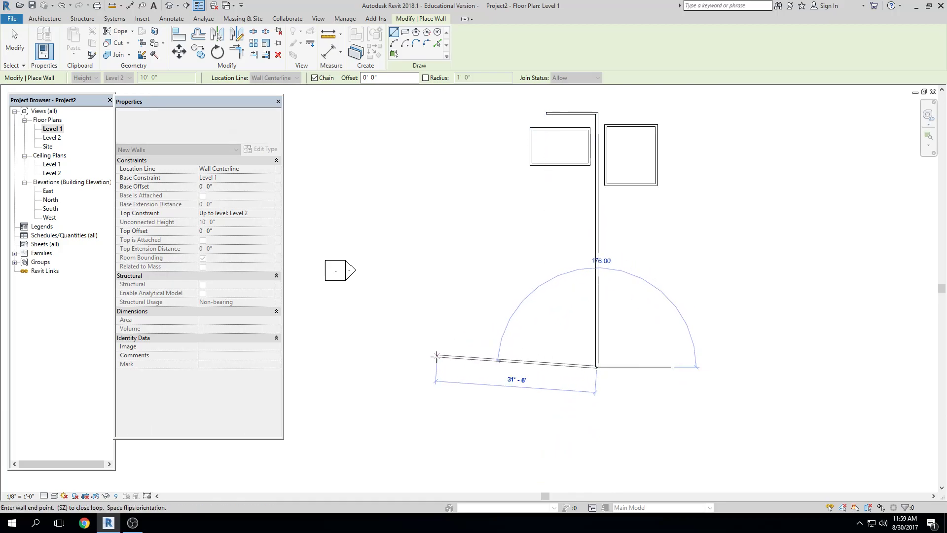
pyautogui.write("35'")
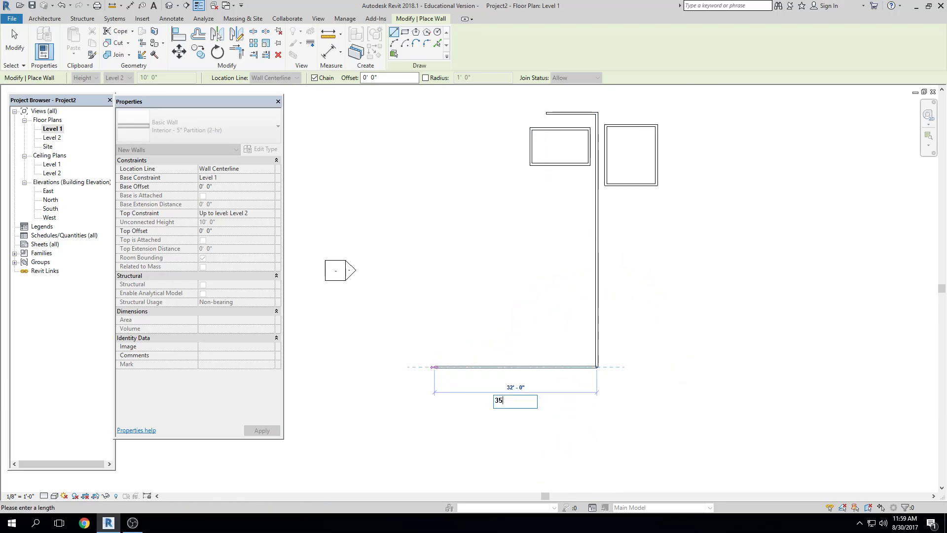
pyautogui.press('Return')
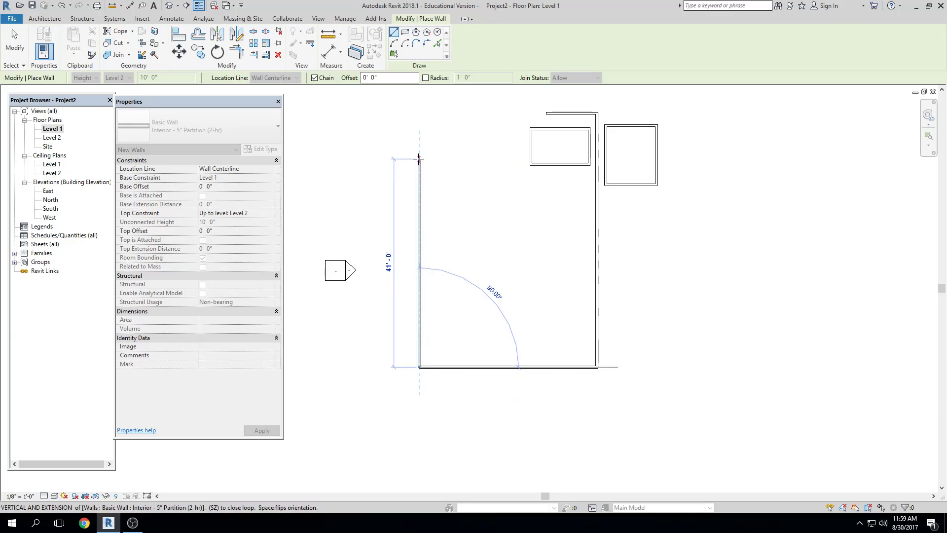
# Continue the chain about 41 ft up, across to the right, and about 9 ft up to align with the first wall
pyautogui.click(419, 159)
pyautogui.scroll(2, 466, 159)
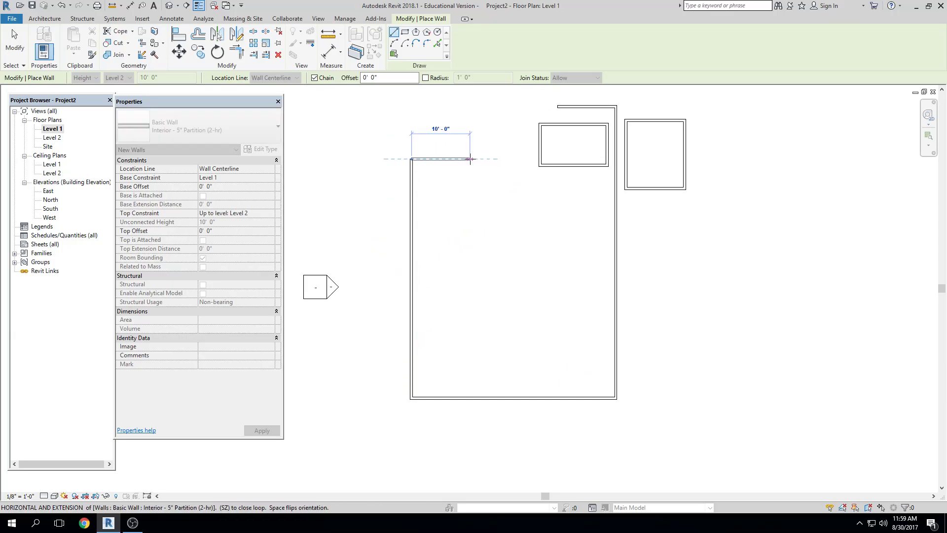
pyautogui.click(502, 159)
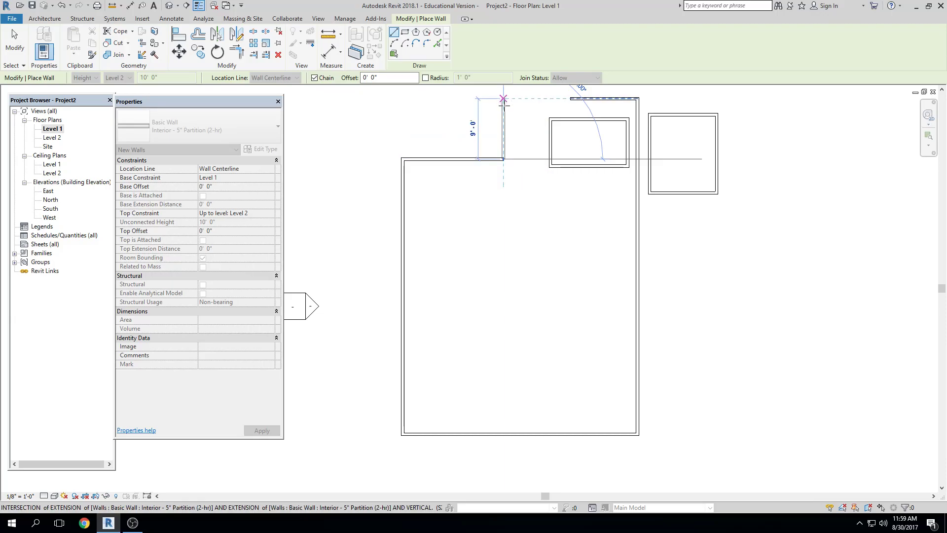
pyautogui.scroll(2, 504, 108)
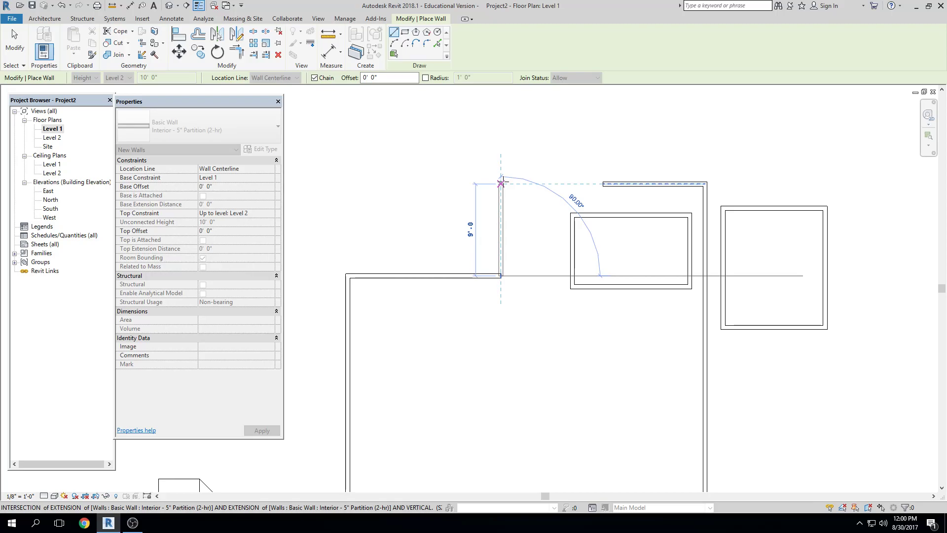
pyautogui.scroll(2, 501, 183)
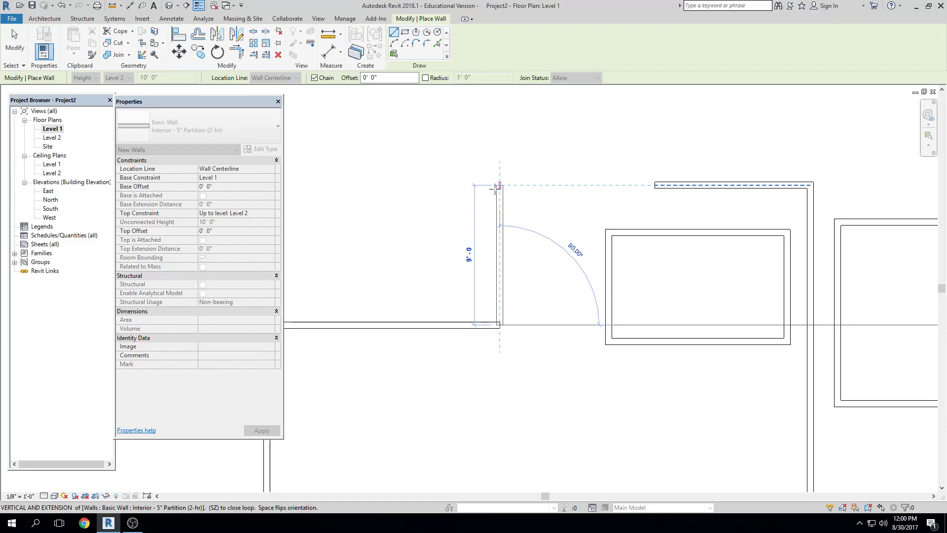
pyautogui.click(496, 187)
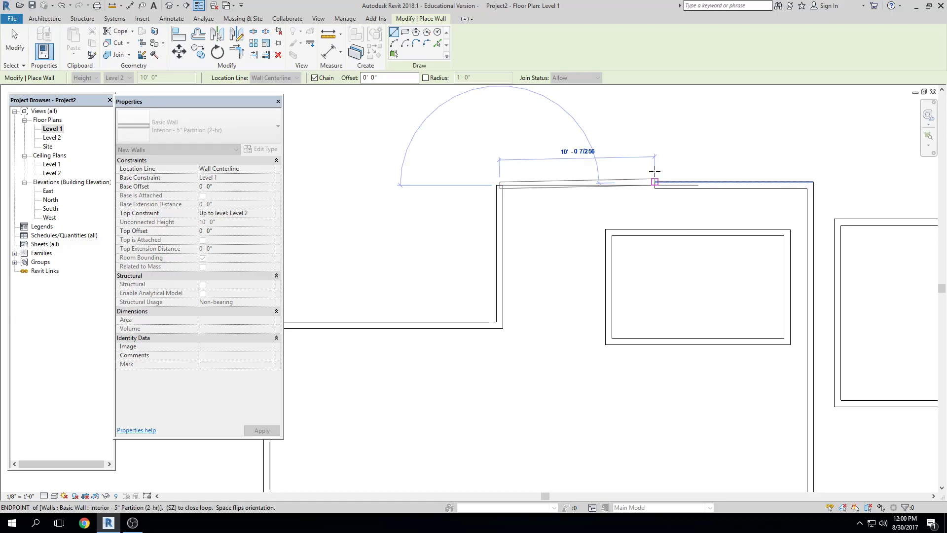
# Close the wall chain with a diagonal wall rising above the first wall's left end and a vertical wall about 4'-8" down to that endpoint
pyautogui.click(655, 114)
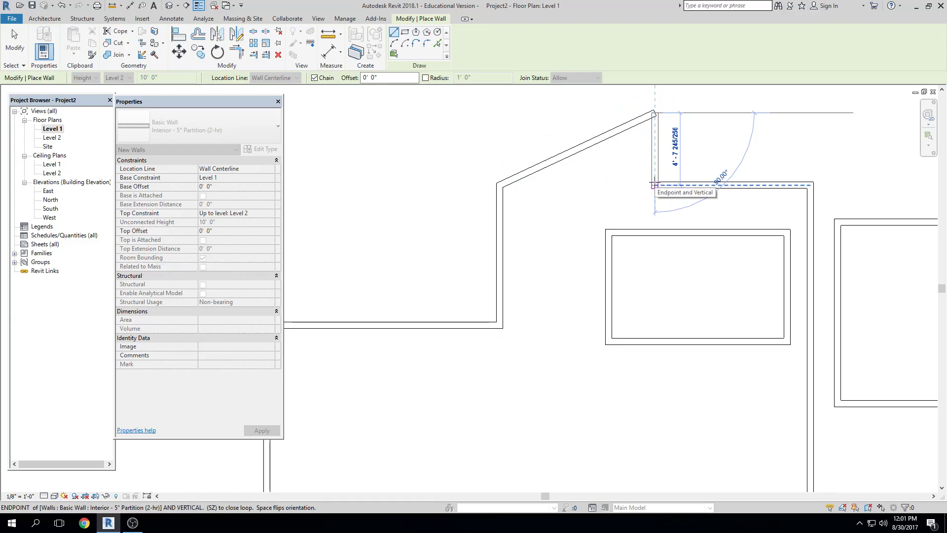
pyautogui.click(654, 185)
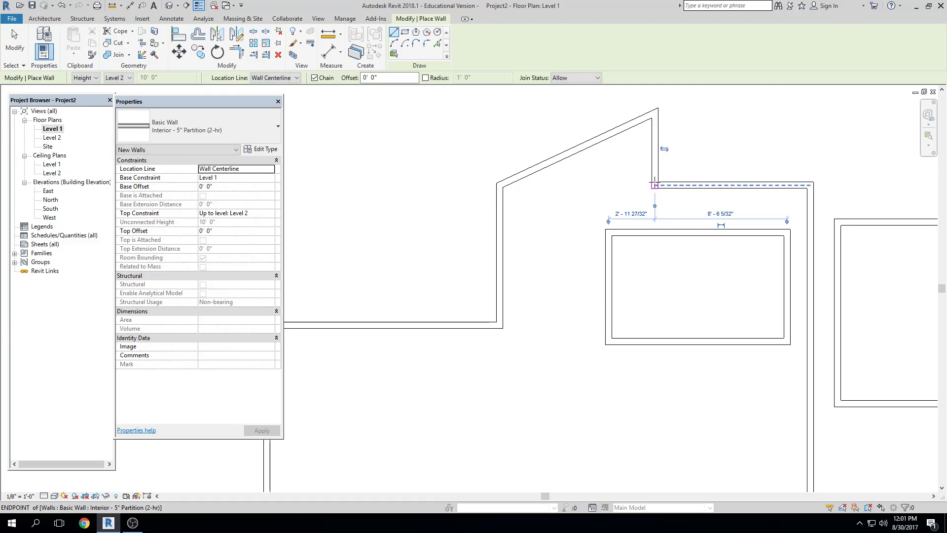
# Add a diagonal wall from that endpoint to the midpoint of the short vertical wall using a Midpoints snap override, and end the wall command
pyautogui.click(654, 186)
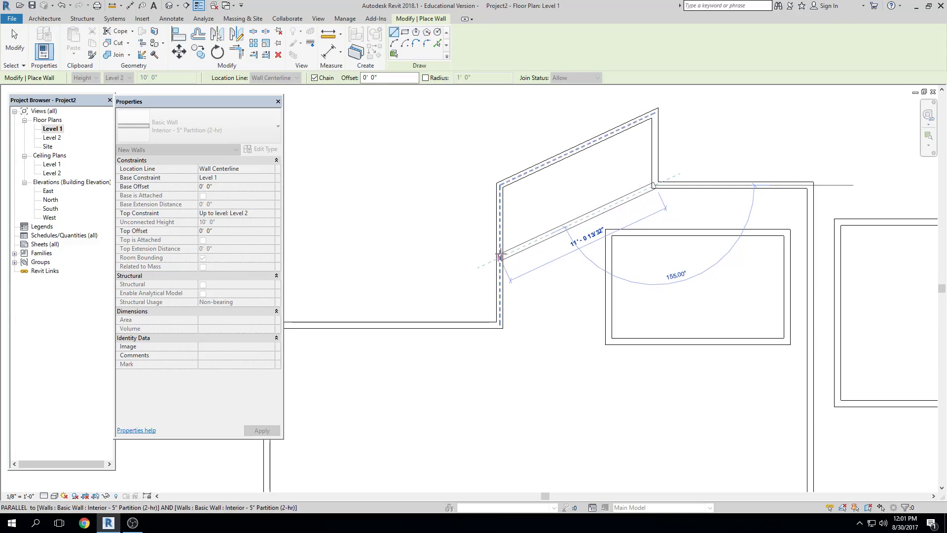
pyautogui.rightClick(527, 246)
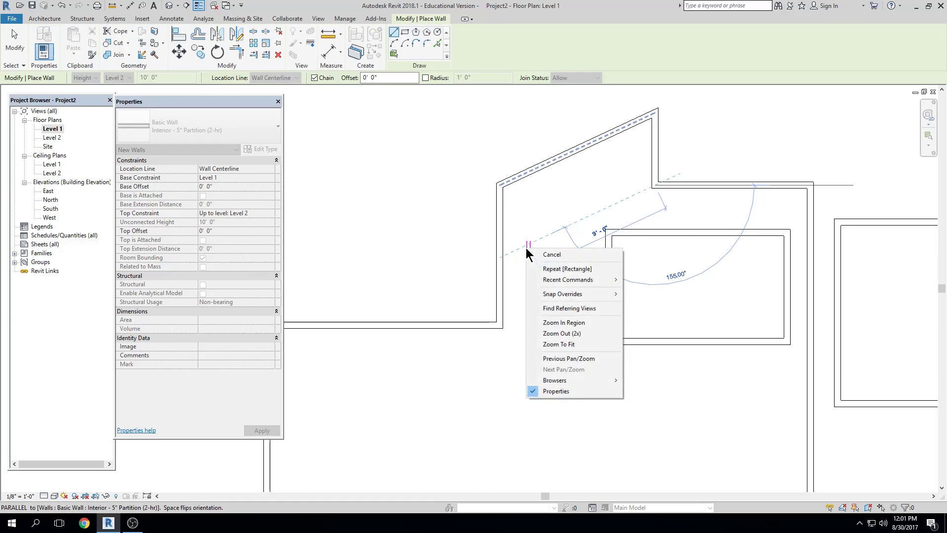
pyautogui.moveTo(551, 293)
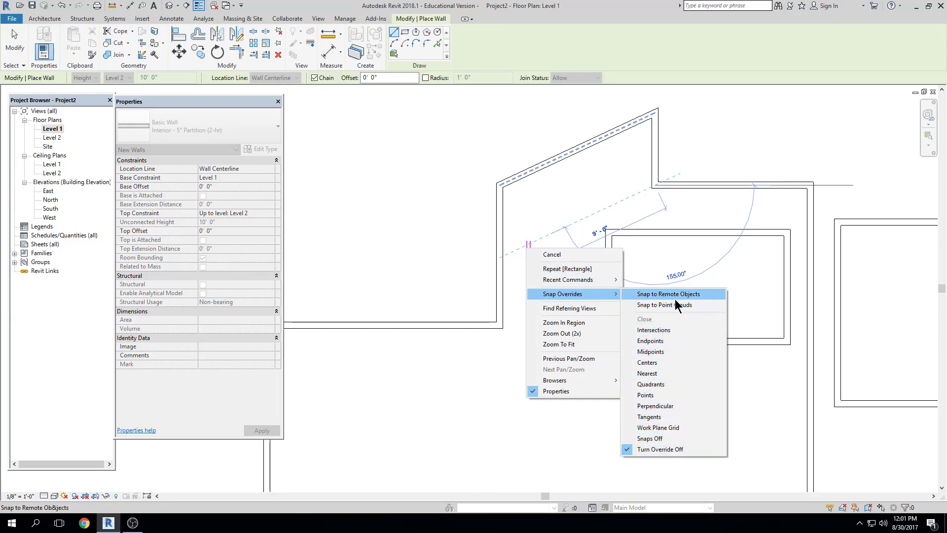
pyautogui.click(664, 352)
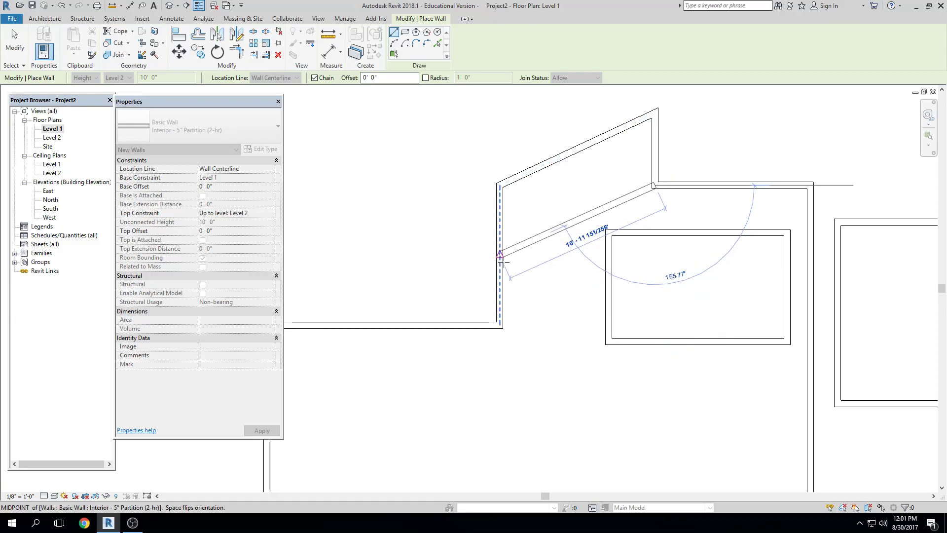
pyautogui.click(500, 257)
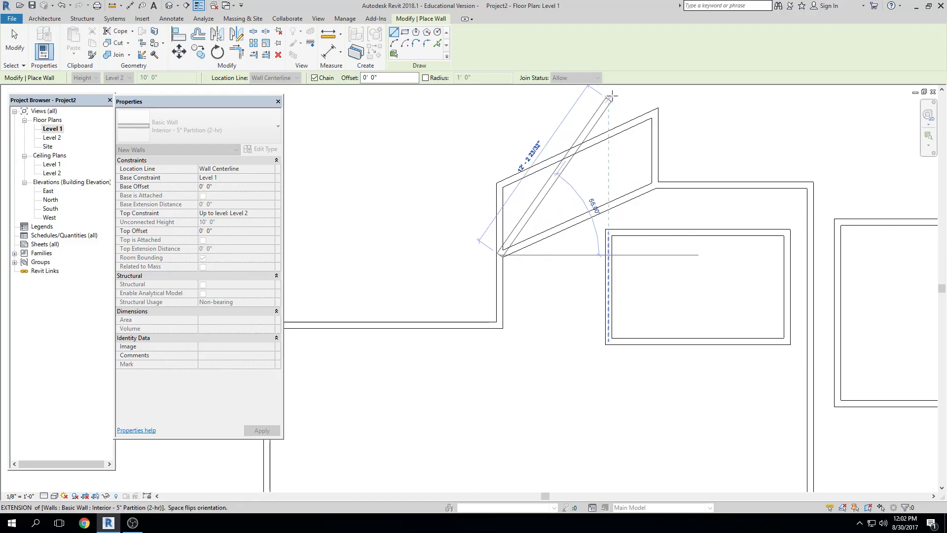
pyautogui.press('Escape')
pyautogui.scroll(-1, 664, 180)
pyautogui.press('Escape')
pyautogui.scroll(-2, 664, 181)
pyautogui.scroll(-2, 672, 237)
pyautogui.moveTo(659, 233); pyautogui.dragTo(675, 265, button='middle')
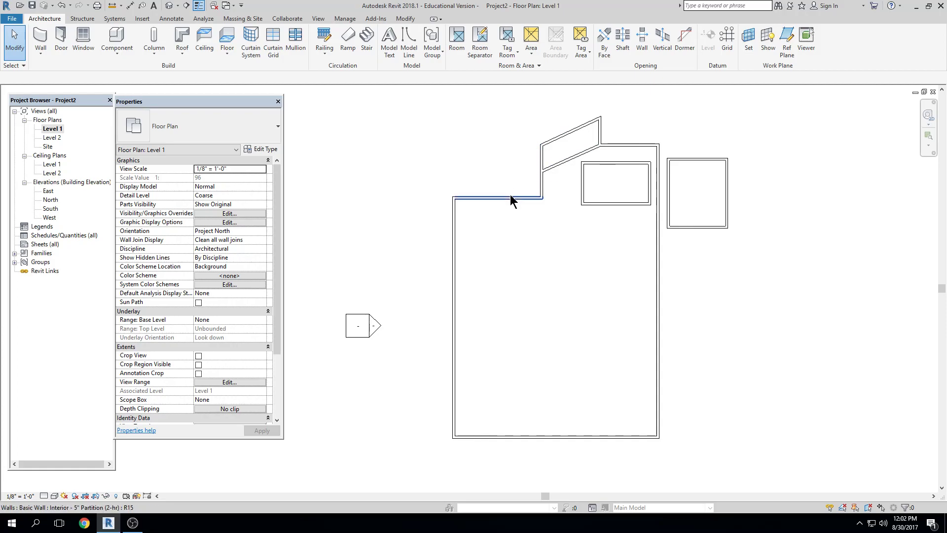
# Start an inscribed polygon wall centred just outside the upper-left corner of the large wall outline
pyautogui.press('Tab')
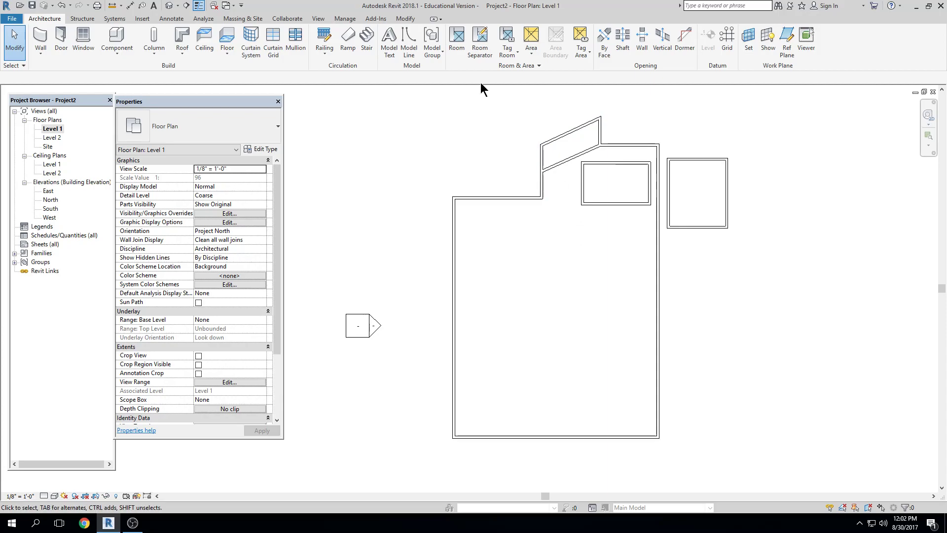
pyautogui.click(707, 160)
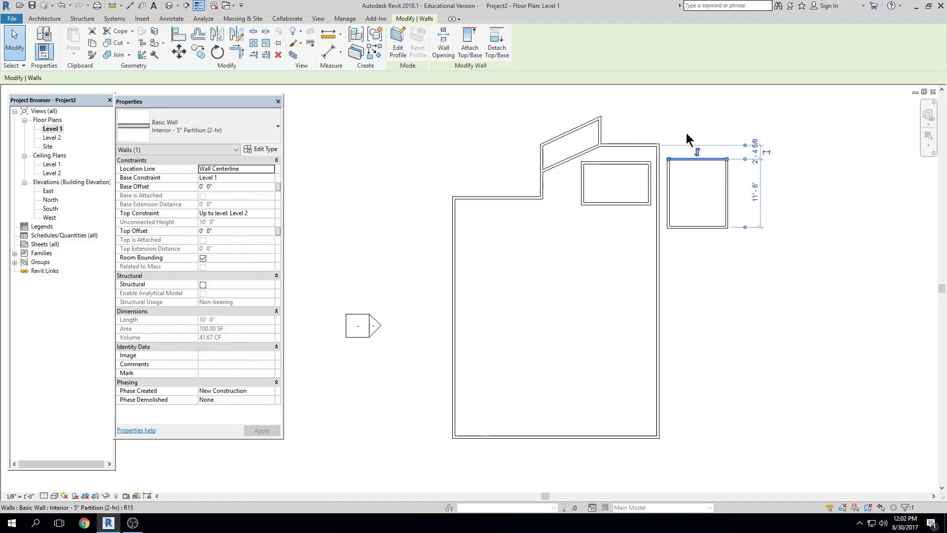
pyautogui.click(57, 21)
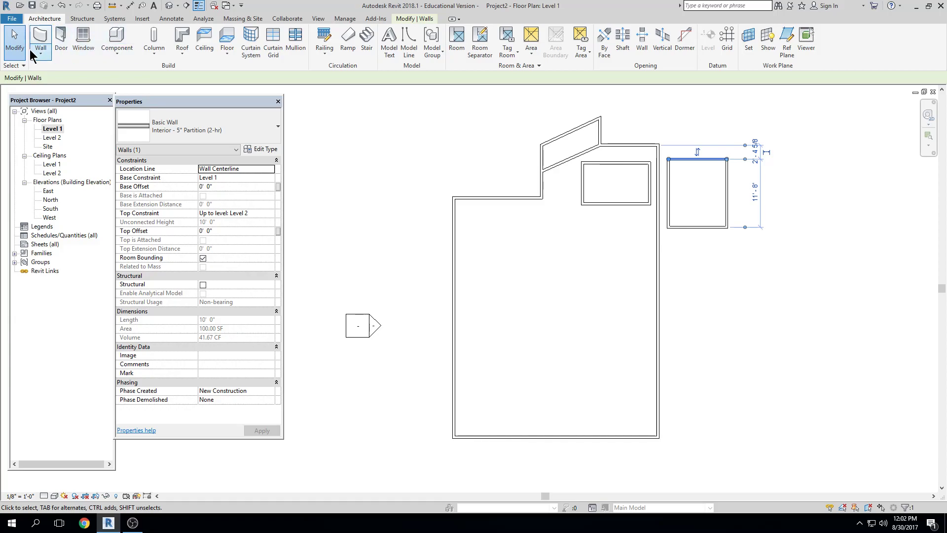
pyautogui.click(41, 37)
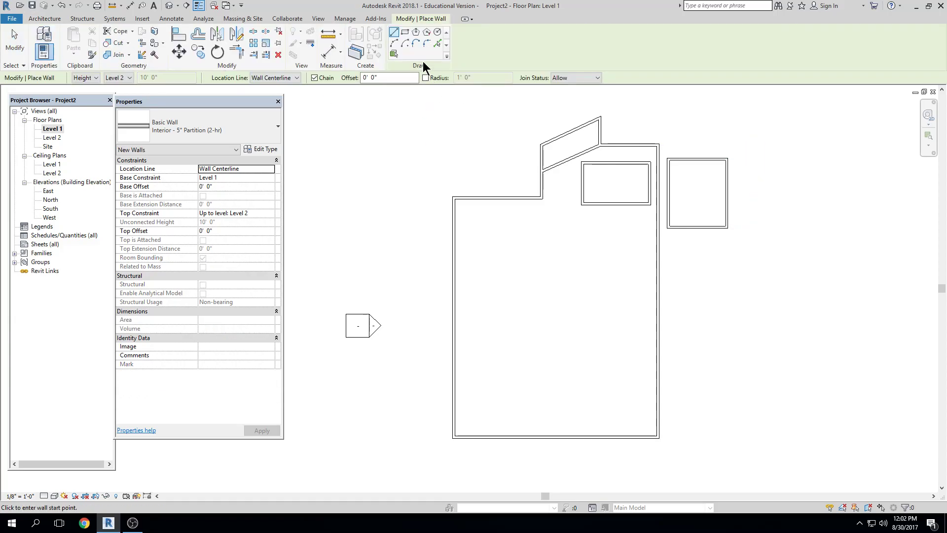
pyautogui.click(427, 36)
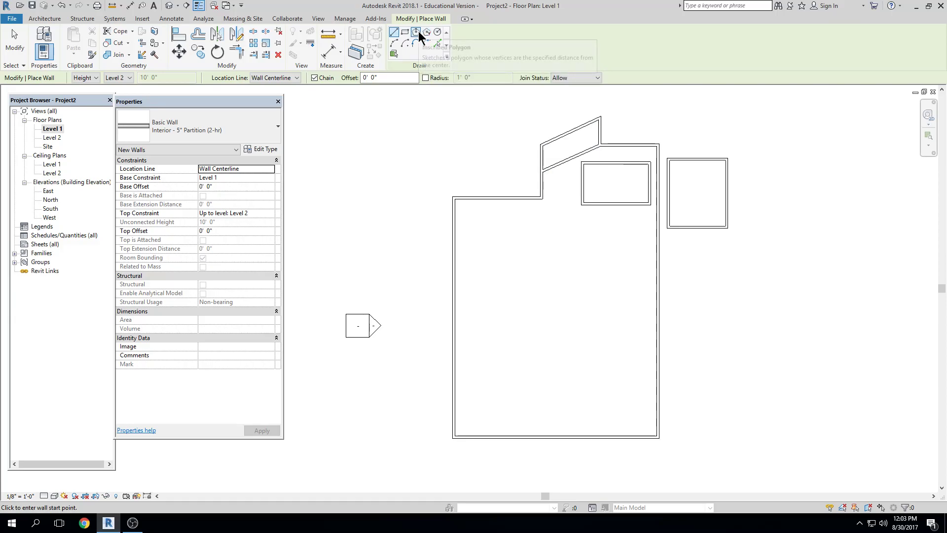
pyautogui.click(415, 211)
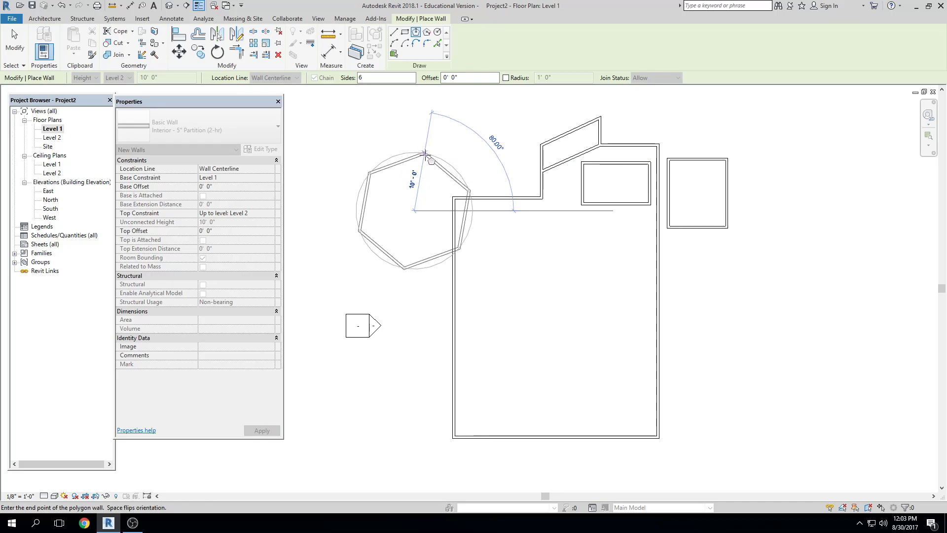
# Try the polygon wall with 9 sides and with 4 sides
pyautogui.click(369, 77)
pyautogui.press('BackSpace')
pyautogui.write('9')
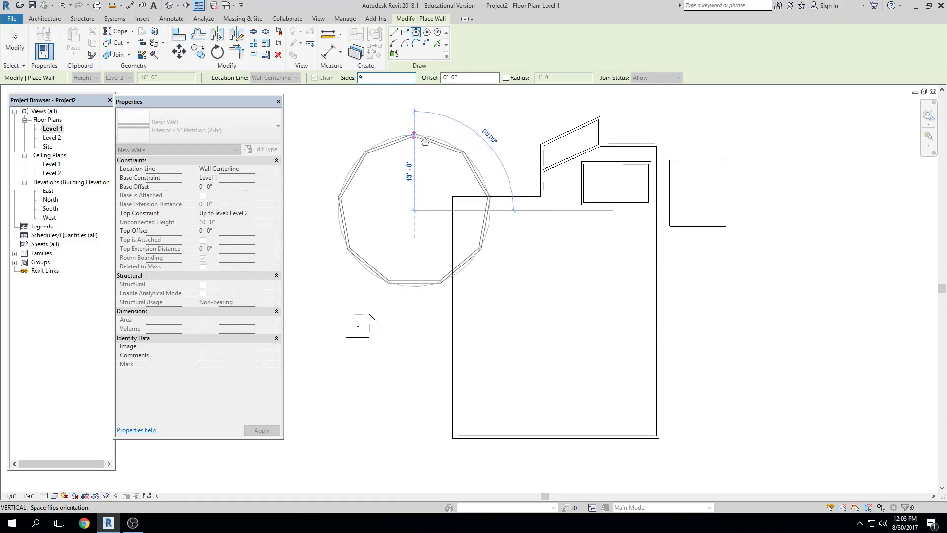
pyautogui.moveTo(381, 77); pyautogui.dragTo(339, 77)
pyautogui.write('4')
pyautogui.press('Return')
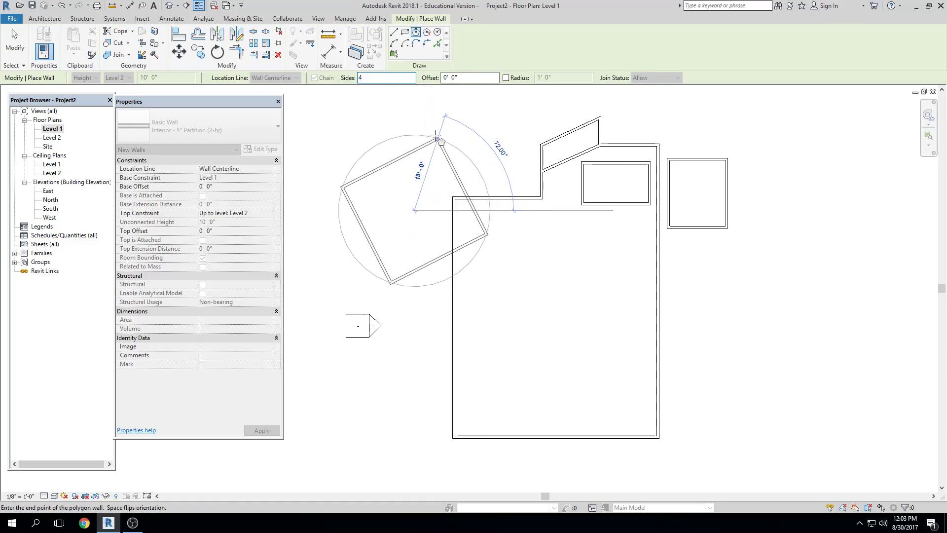
# Set the polygon to 3 sides and place the triangular wall so one corner meets the large outline's left wall
pyautogui.write('3')
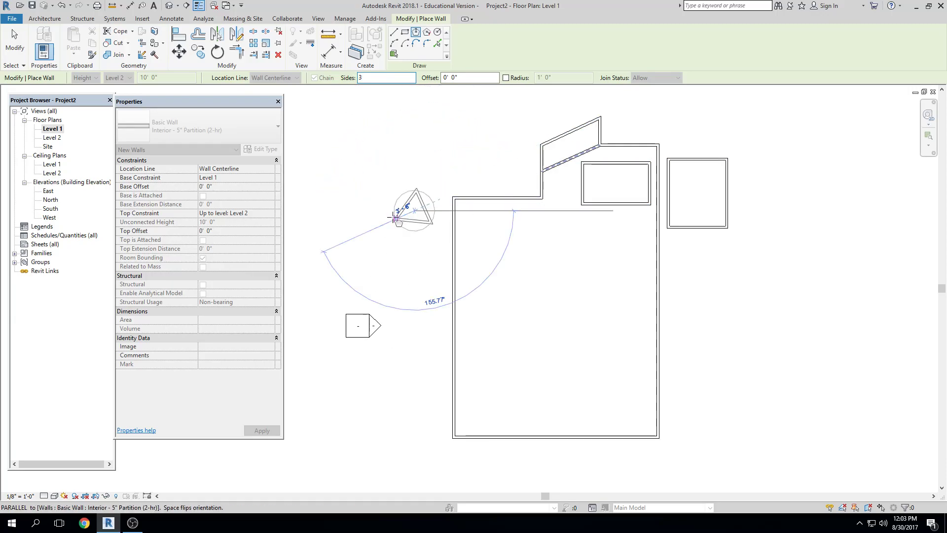
pyautogui.scroll(5, 374, 163)
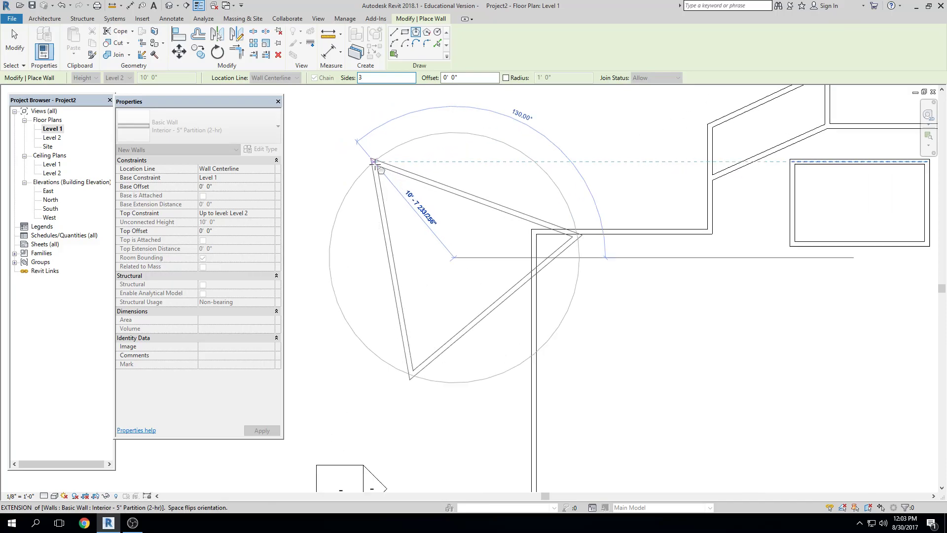
pyautogui.write('12')
pyautogui.press('BackSpace')
pyautogui.press('BackSpace')
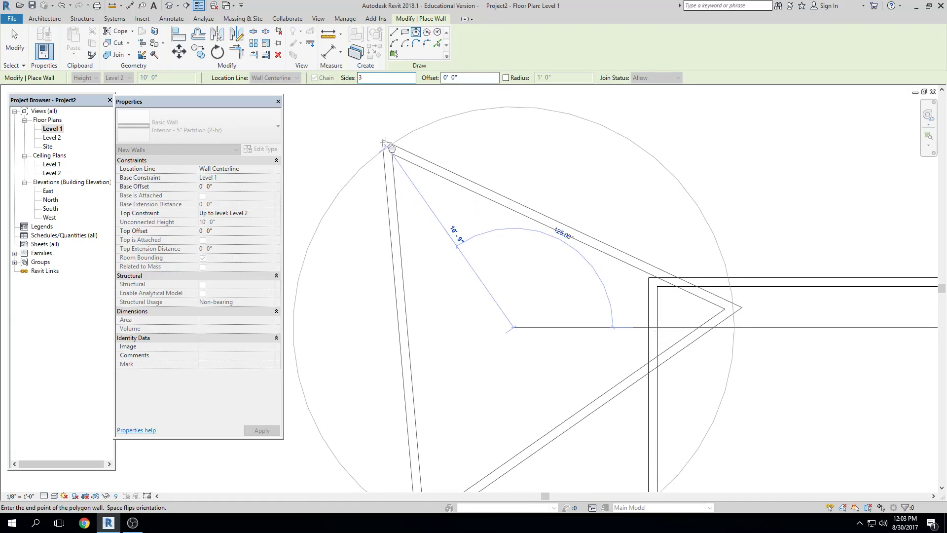
pyautogui.click(428, 216)
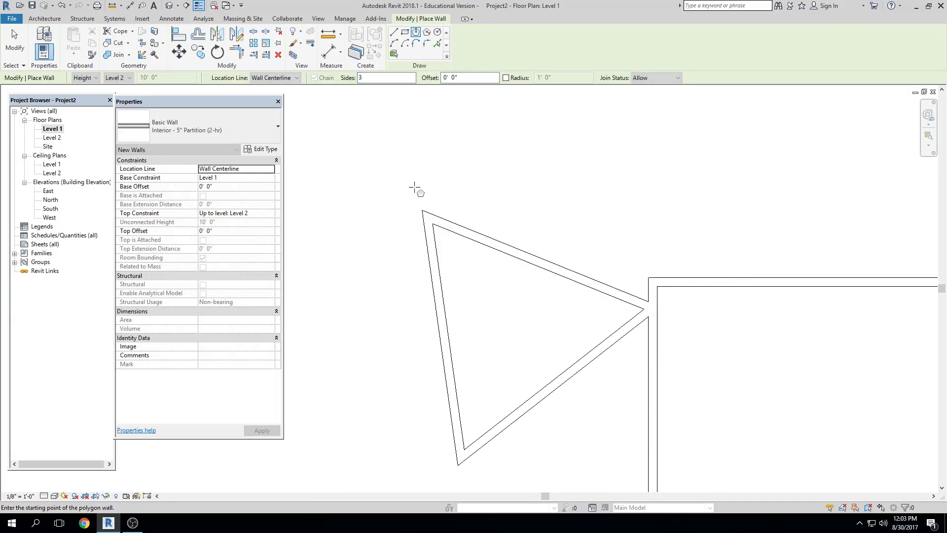
# Place two more triangular walls inside the large outline, one with sides about 13'-10" and one against its upper-left wall, and dismiss the overlap warning
pyautogui.scroll(-3, 735, 207)
pyautogui.moveTo(794, 239); pyautogui.dragTo(504, 160, button='middle')
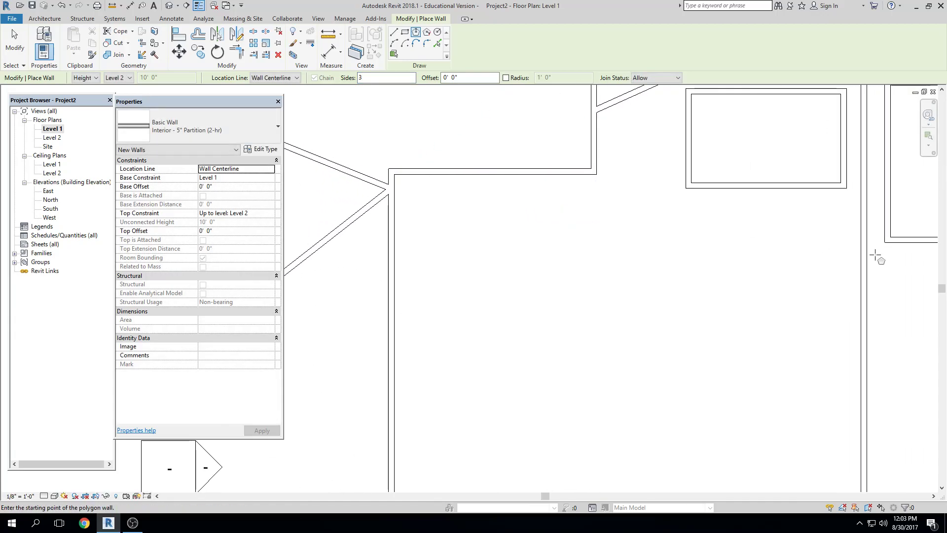
pyautogui.scroll(-1, 766, 296)
pyautogui.click(683, 340)
pyautogui.click(727, 257)
pyautogui.click(515, 233)
pyautogui.click(515, 316)
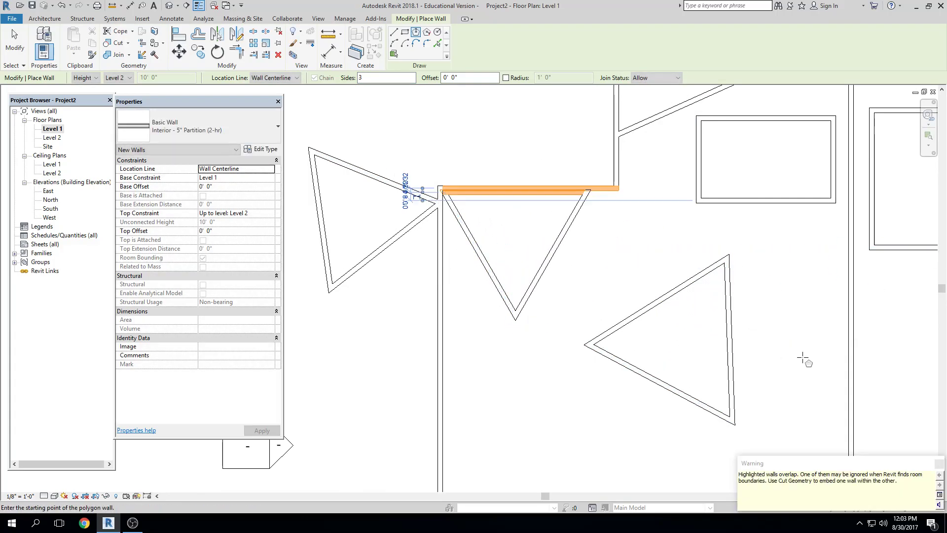
pyautogui.press('Escape')
pyautogui.press('Escape')
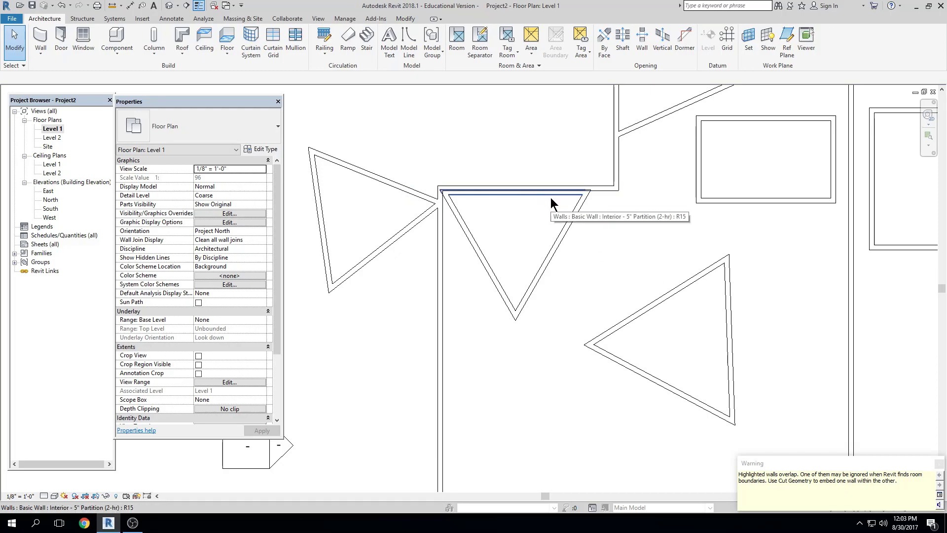
pyautogui.scroll(2, 549, 198)
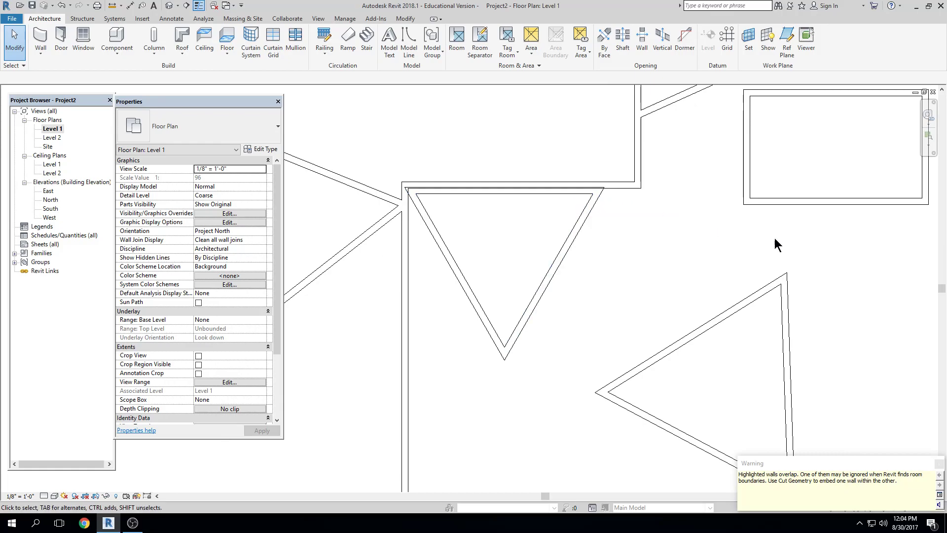
pyautogui.click(938, 465)
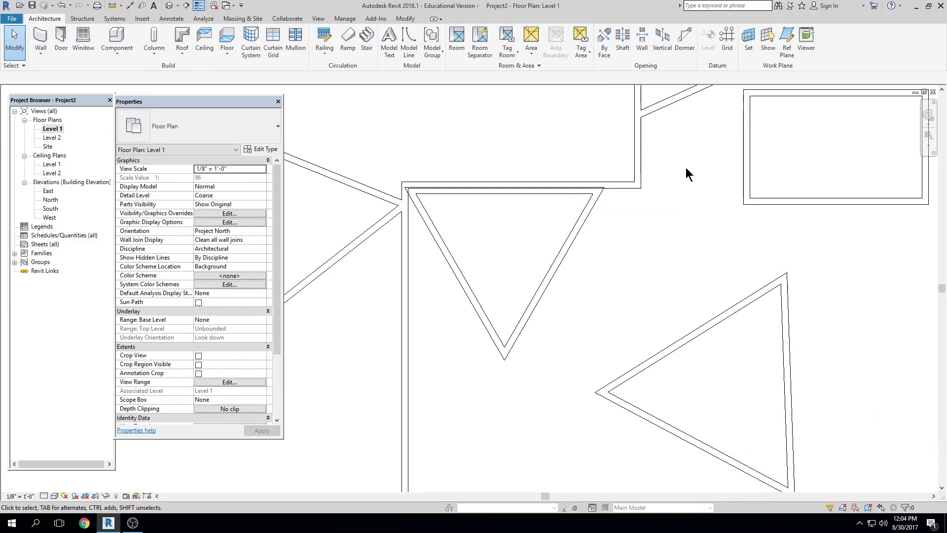
# Set the distance from the right triangle's upper wall to the neighbouring triangle's corner to 12'-0", and clear the selection
pyautogui.click(725, 313)
pyautogui.moveTo(708, 286); pyautogui.dragTo(673, 171, button='middle')
pyautogui.scroll(-1, 546, 289)
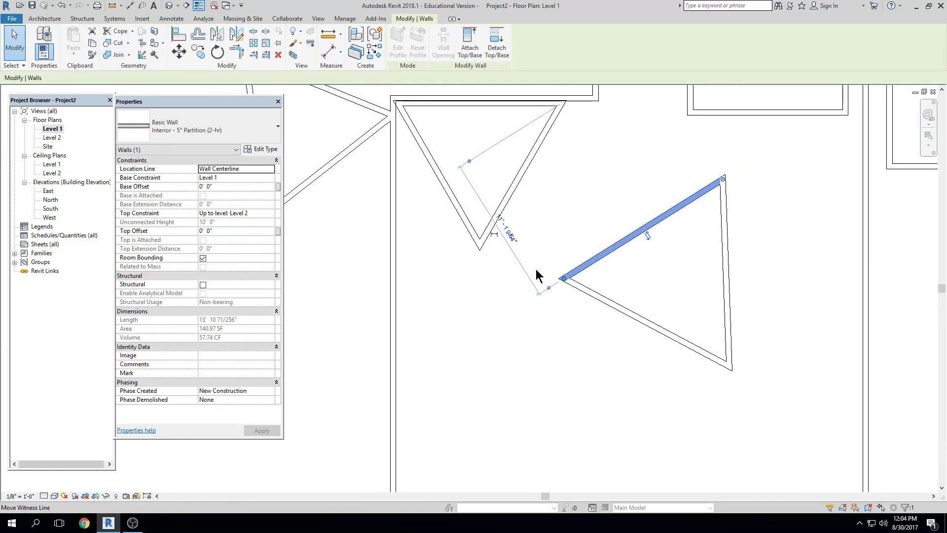
pyautogui.click(507, 231)
pyautogui.write('12')
pyautogui.press('Return')
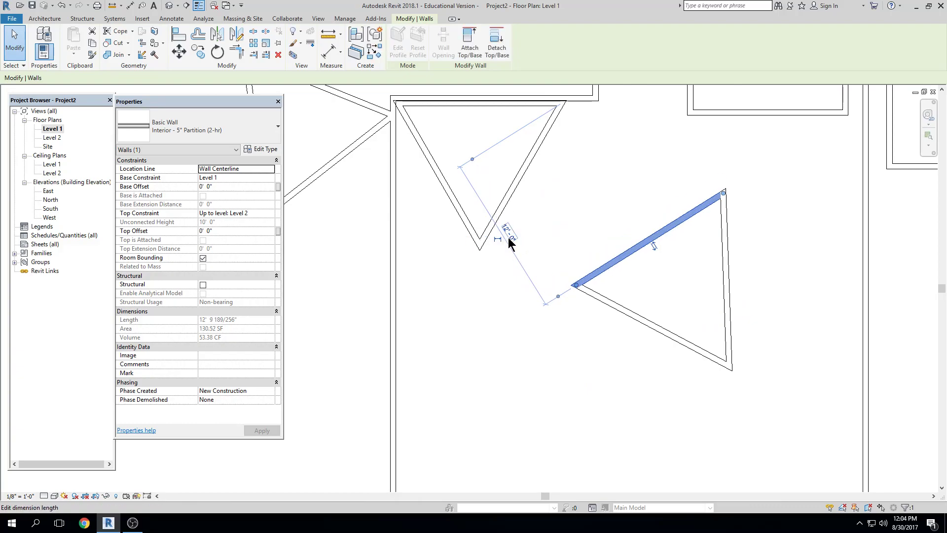
pyautogui.click(648, 282)
pyautogui.click(647, 321)
pyautogui.scroll(-2, 777, 405)
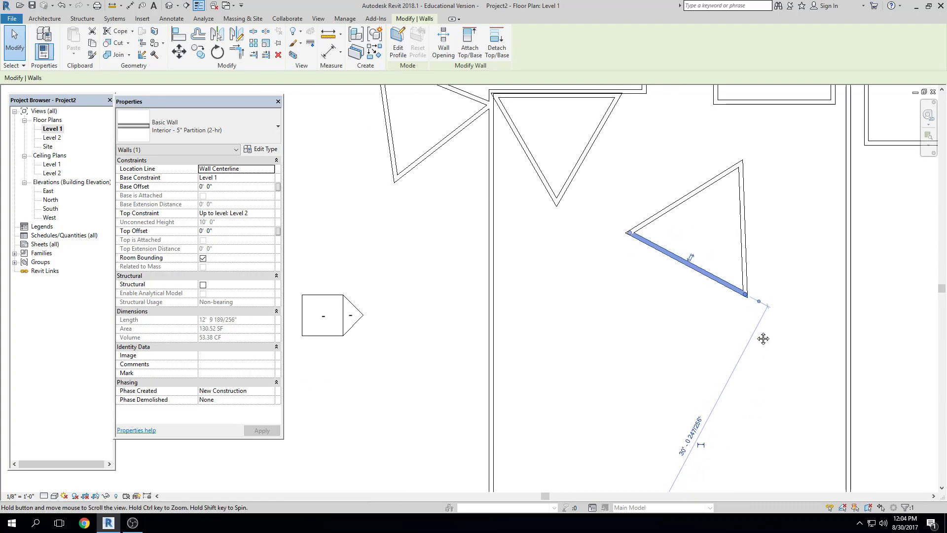
pyautogui.press('Escape')
pyautogui.scroll(-1, 741, 323)
pyautogui.moveTo(744, 328); pyautogui.dragTo(744, 403, button='middle')
pyautogui.scroll(1, 695, 279)
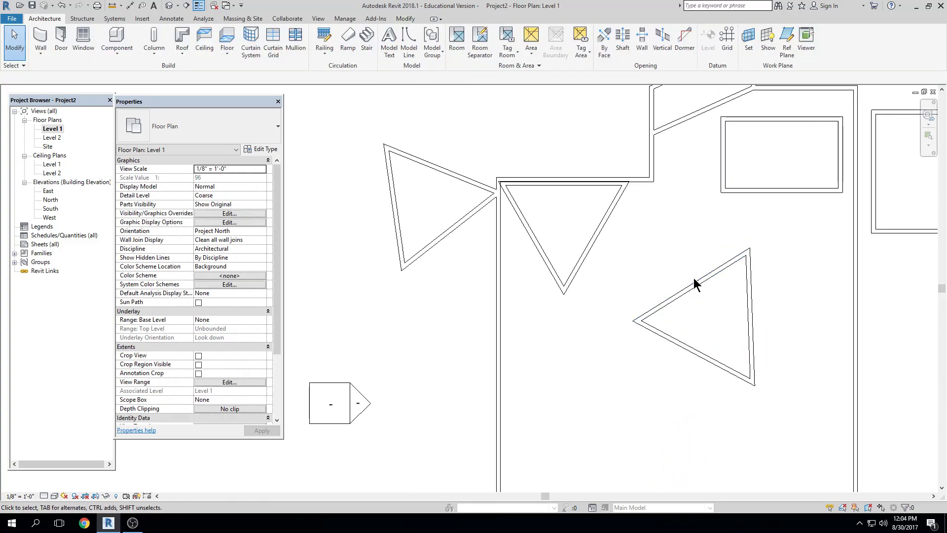
# Nudge the right triangle's upper wall up and down, leaving it about 13'-2" from the neighbouring triangle's corner
pyautogui.scroll(2, 694, 285)
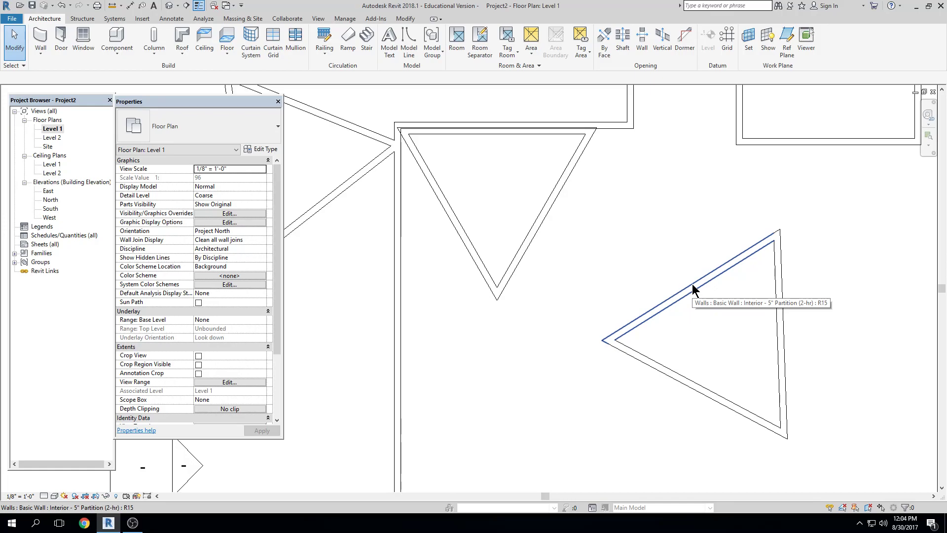
pyautogui.click(693, 287)
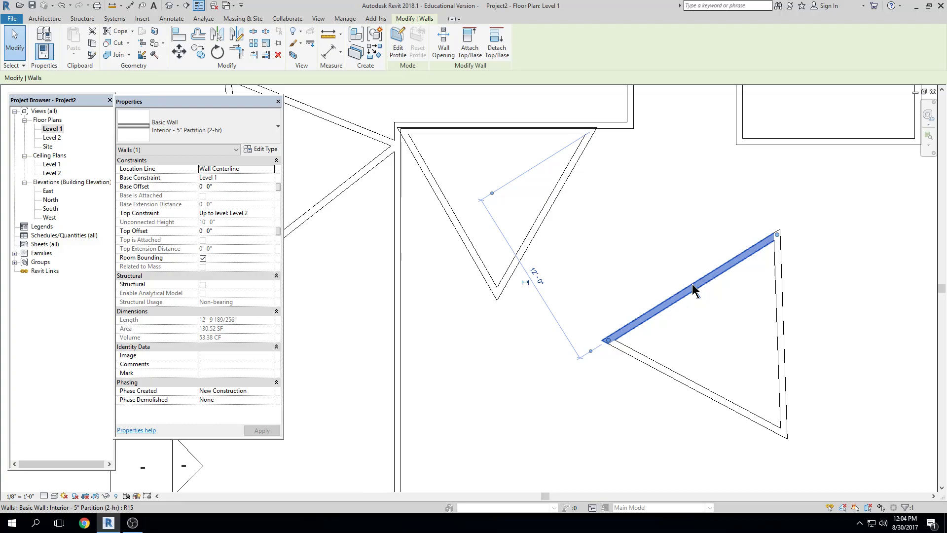
pyautogui.press('Up')
pyautogui.press('Up')
pyautogui.press('Up')
pyautogui.press('Up')
pyautogui.press('Up')
pyautogui.press('Up')
pyautogui.press('Up')
pyautogui.press('Down')
pyautogui.press('Down')
pyautogui.press('Down')
pyautogui.press('Down')
pyautogui.press('Down')
pyautogui.press('Down')
pyautogui.press('Down')
pyautogui.press('Down')
pyautogui.press('Down')
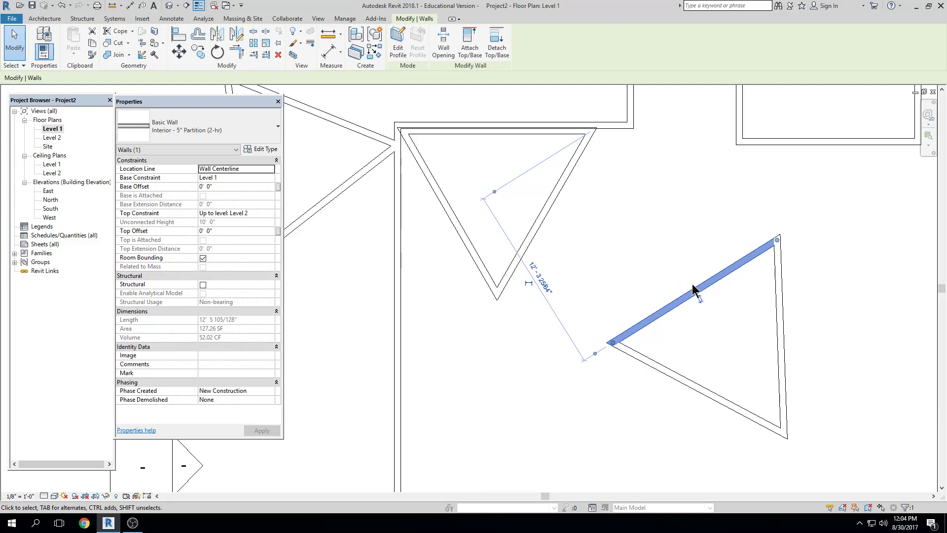
pyautogui.press('Down')
pyautogui.press('Down')
pyautogui.press('Down')
pyautogui.press('Down')
pyautogui.press('Down')
pyautogui.press('Down')
pyautogui.press('Down')
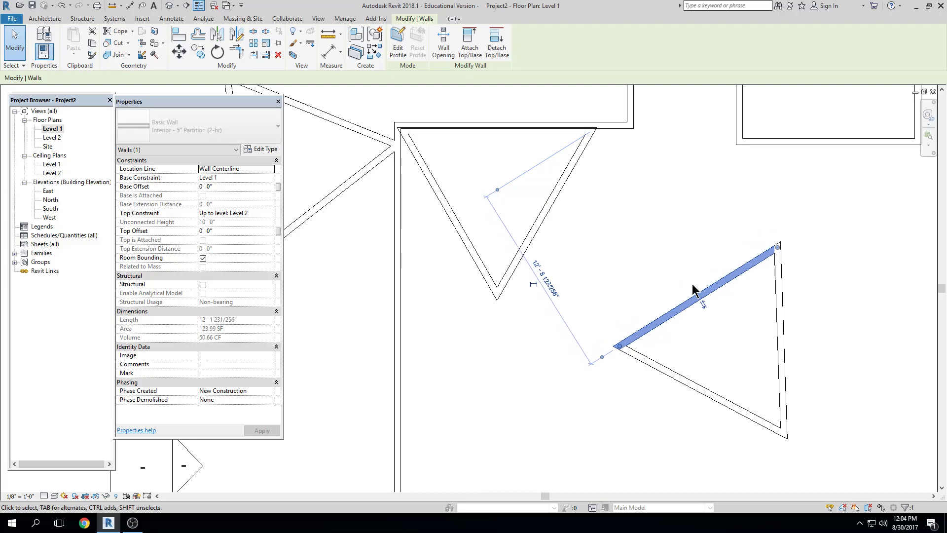
pyautogui.press('Up')
pyautogui.press('Up')
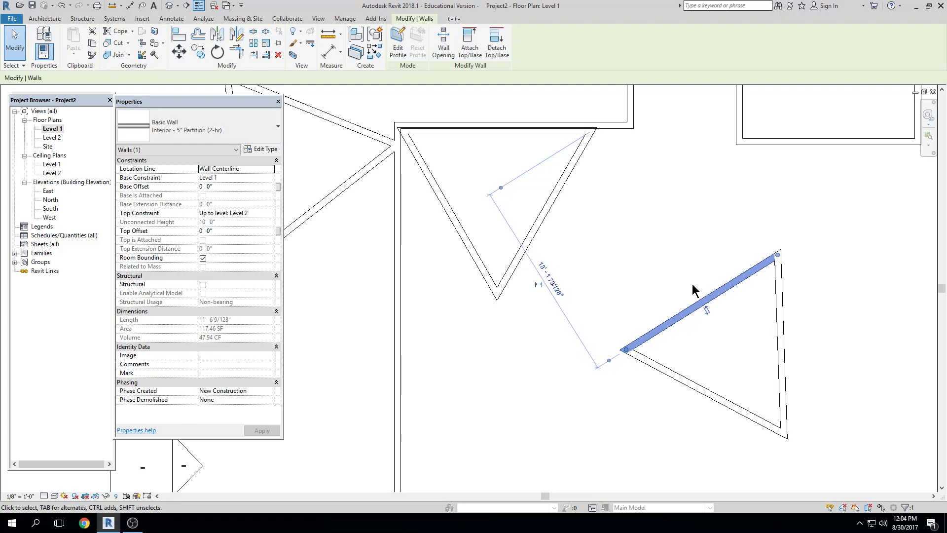
# Nudge the right triangle's vertical wall right and left, leaving it about 8'-11" from the small inner rectangle's right wall
pyautogui.click(774, 312)
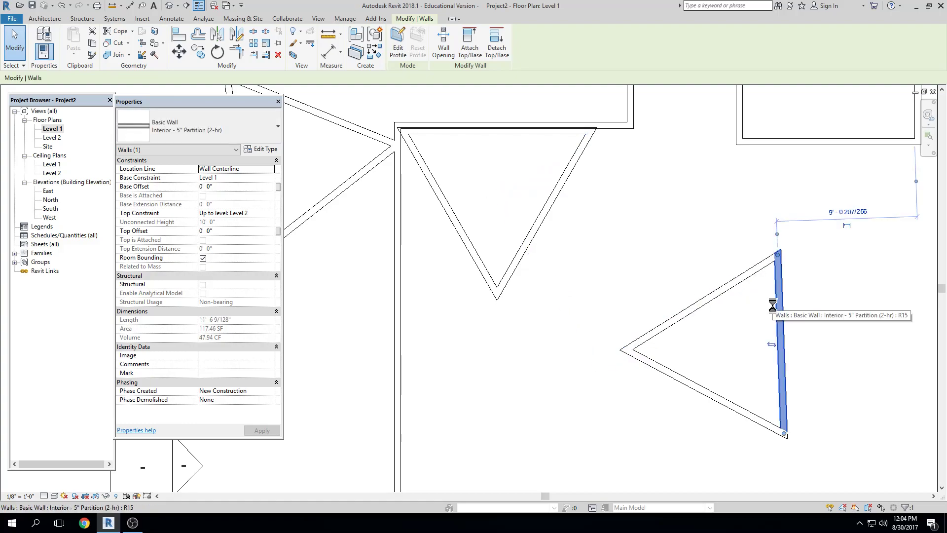
pyautogui.press('Right')
pyautogui.press('Right')
pyautogui.press('Right')
pyautogui.press('Right')
pyautogui.press('Right')
pyautogui.press('Right')
pyautogui.press('Right')
pyautogui.press('Right')
pyautogui.press('Left')
pyautogui.press('Left')
pyautogui.press('Left')
pyautogui.press('Left')
pyautogui.press('Left')
pyautogui.press('Left')
pyautogui.press('Left')
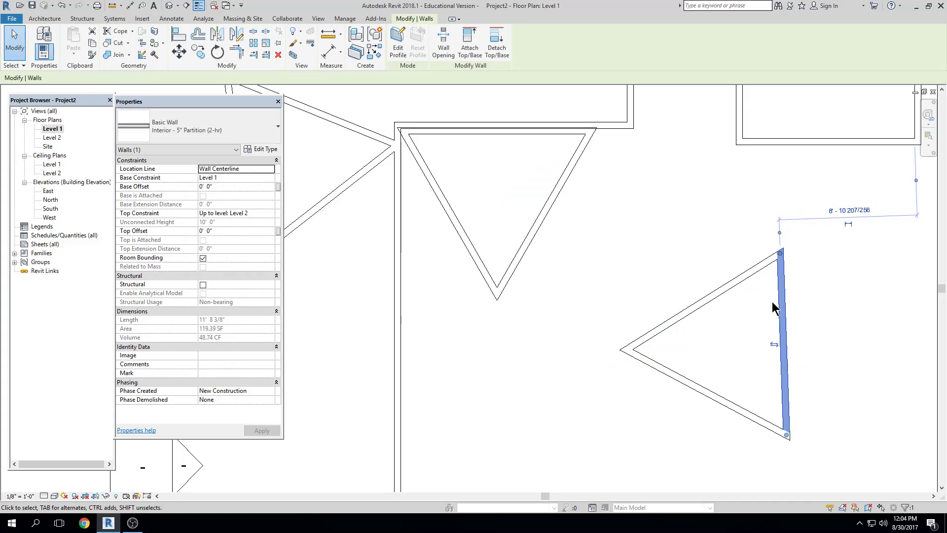
# Move the right triangle's vertical wall outward until it is about 6'-9" from the left wall of the rectangle outside the outline
pyautogui.moveTo(715, 306); pyautogui.dragTo(546, 297, button='middle')
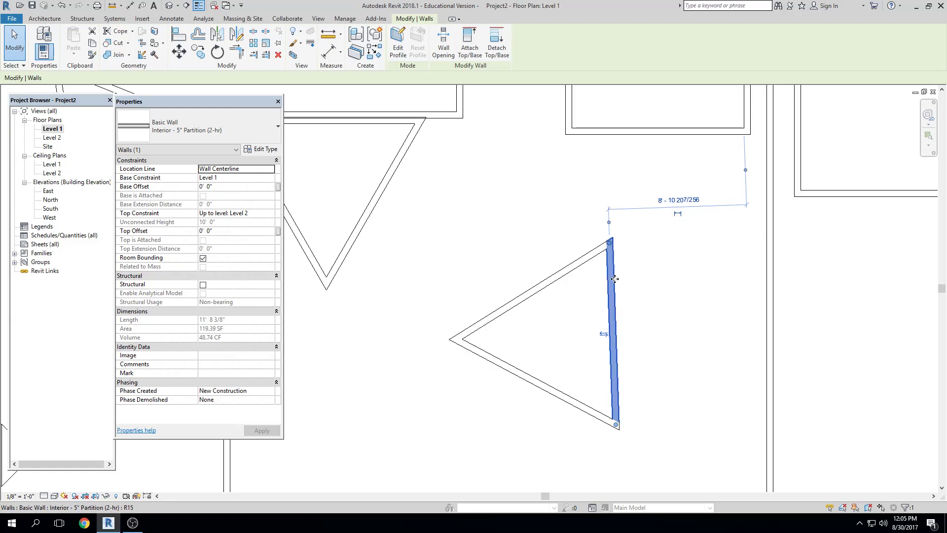
pyautogui.scroll(1, 610, 280)
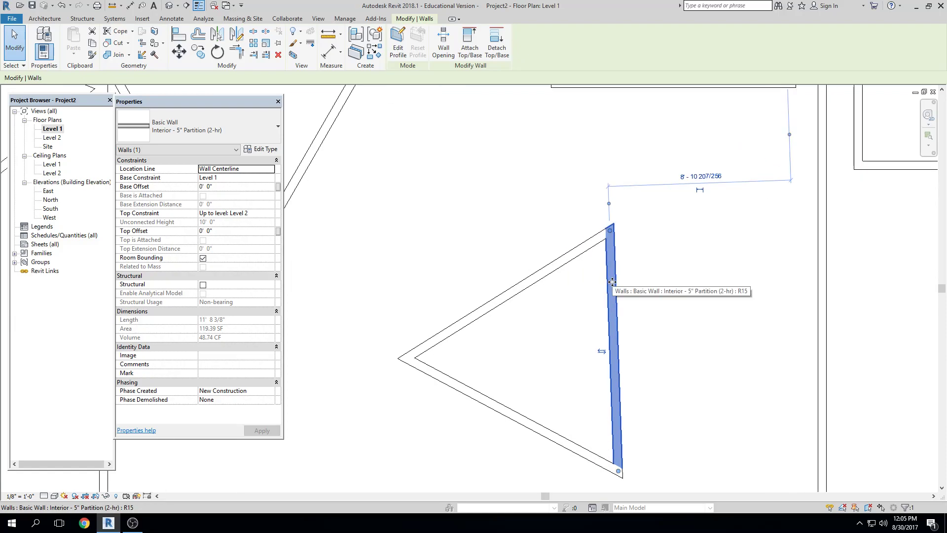
pyautogui.moveTo(614, 282); pyautogui.dragTo(730, 292)
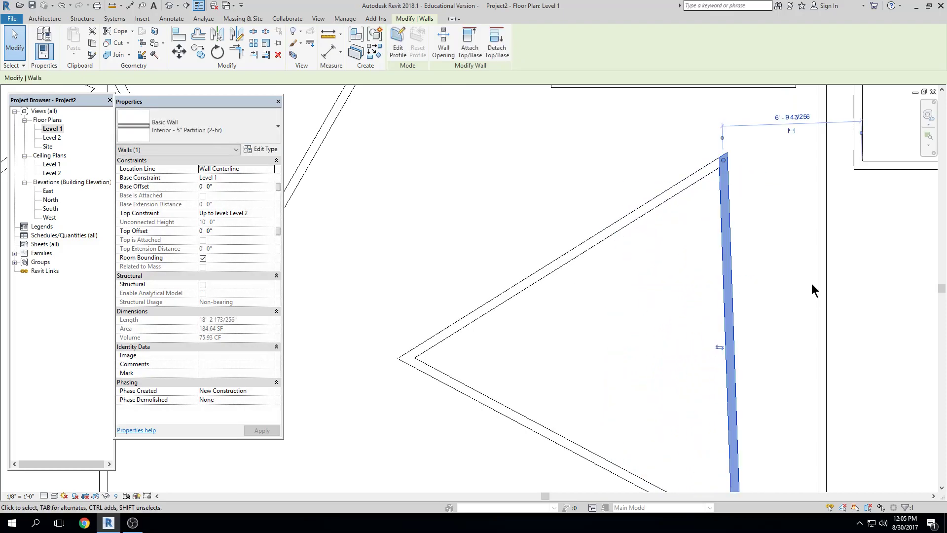
pyautogui.scroll(-2, 753, 294)
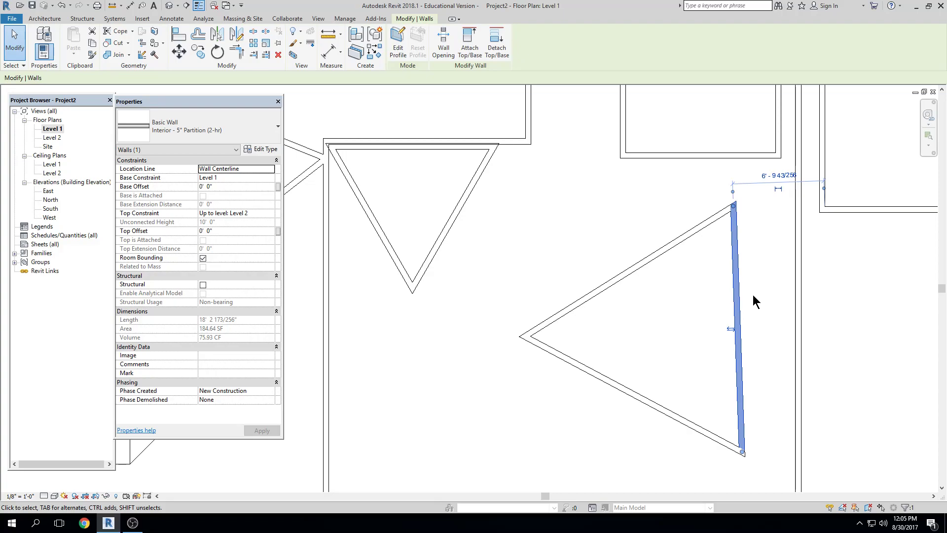
# Move the large outline's right wall outward so it crosses the rectangle beside it, and clear the selection
pyautogui.click(799, 301)
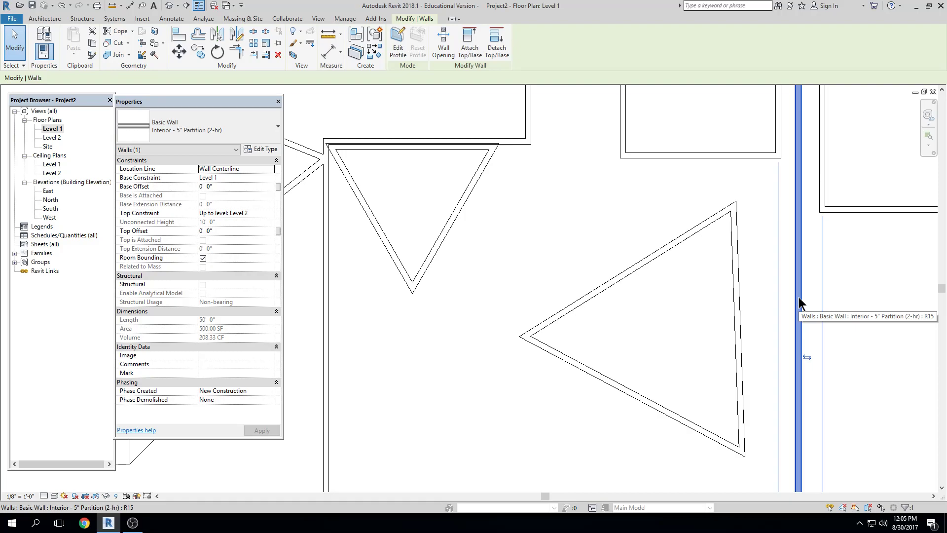
pyautogui.moveTo(799, 300); pyautogui.dragTo(840, 292)
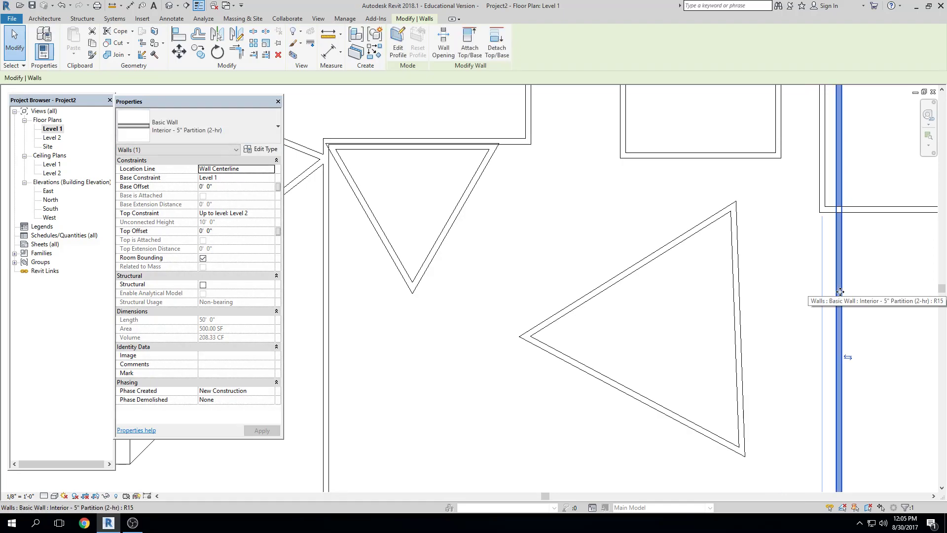
pyautogui.scroll(-3, 834, 316)
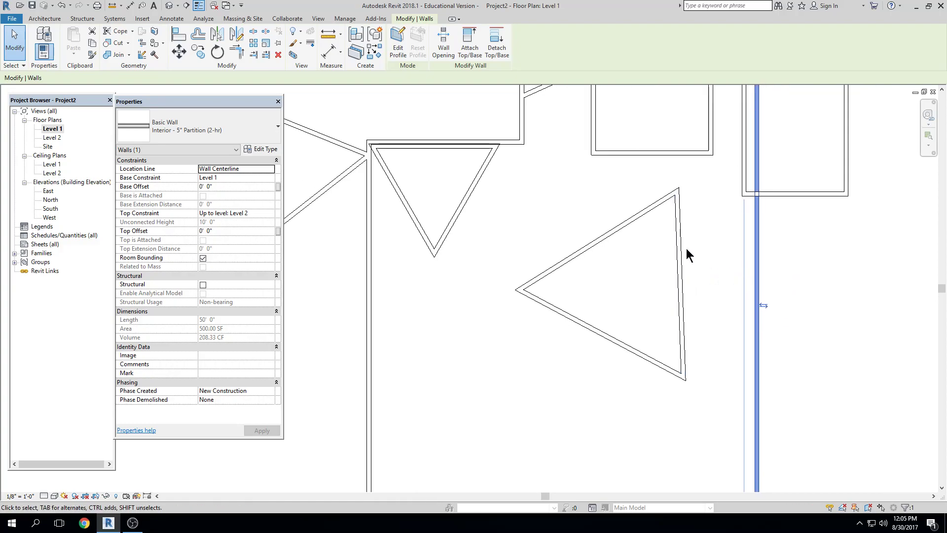
pyautogui.press('Escape')
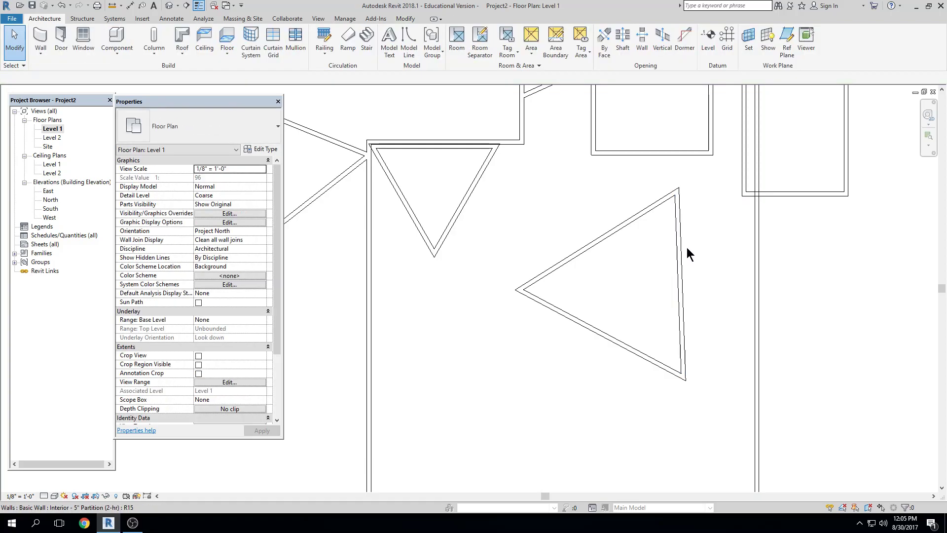
# Turn on view cropping for the Level 1 floor plan and show its crop region around all four elevation markers
pyautogui.scroll(-2, 679, 261)
pyautogui.scroll(-1, 776, 289)
pyautogui.scroll(-2, 561, 176)
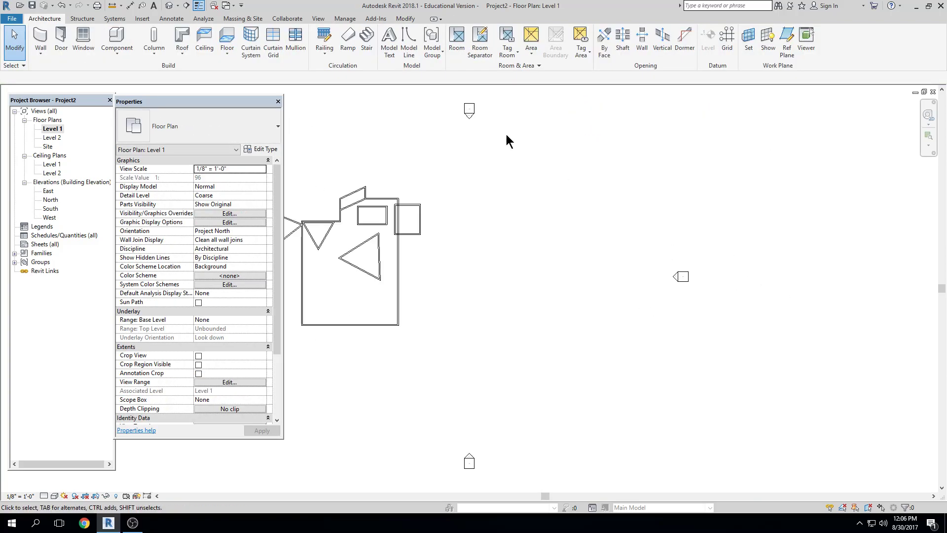
pyautogui.moveTo(498, 228); pyautogui.dragTo(573, 233, button='middle')
pyautogui.scroll(-1, 632, 218)
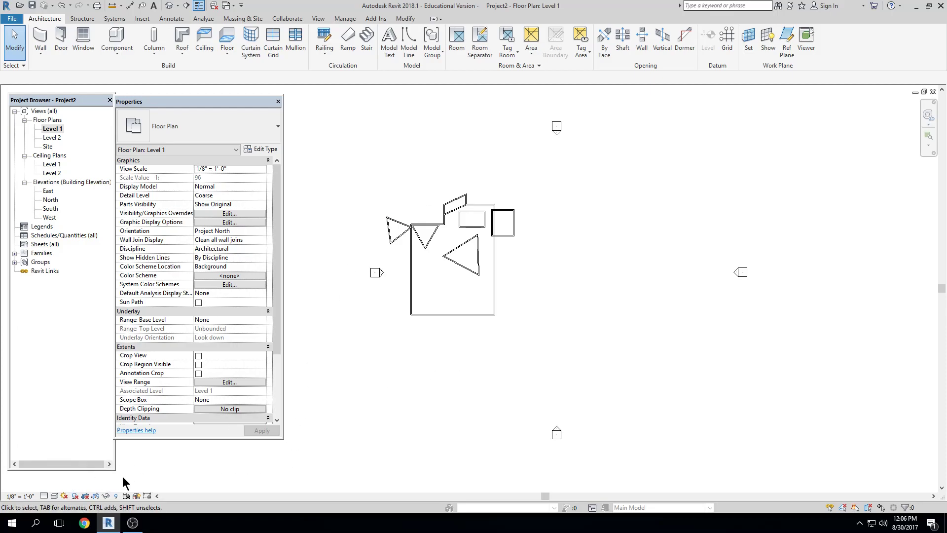
pyautogui.click(86, 497)
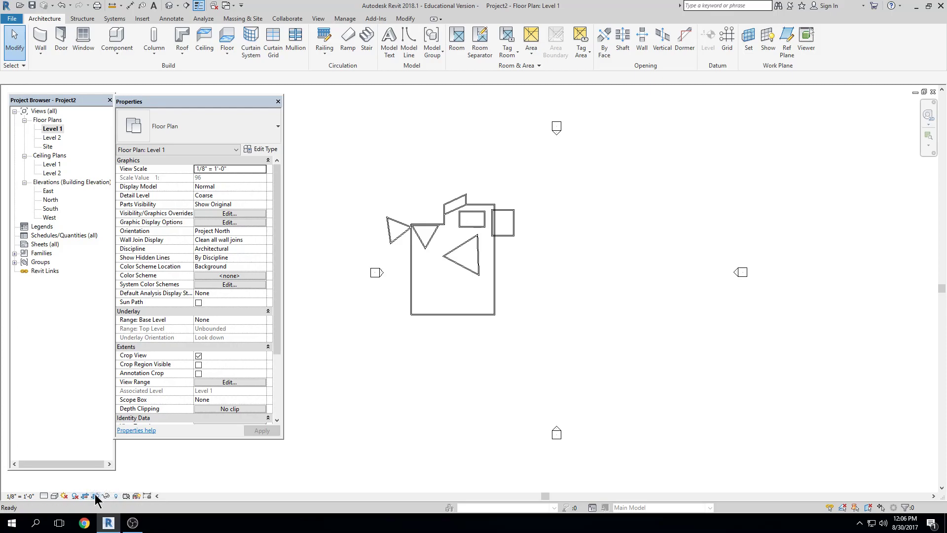
pyautogui.click(96, 496)
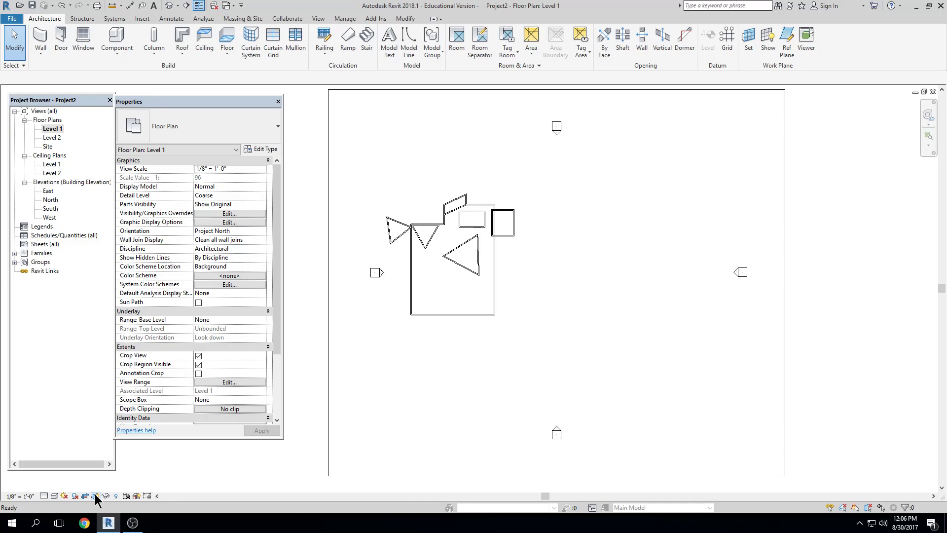
# Pull the crop region's left edge inward across the left triangles, and view the Level 2 floor plan before closing it
pyautogui.click(329, 405)
pyautogui.moveTo(329, 282); pyautogui.dragTo(424, 283)
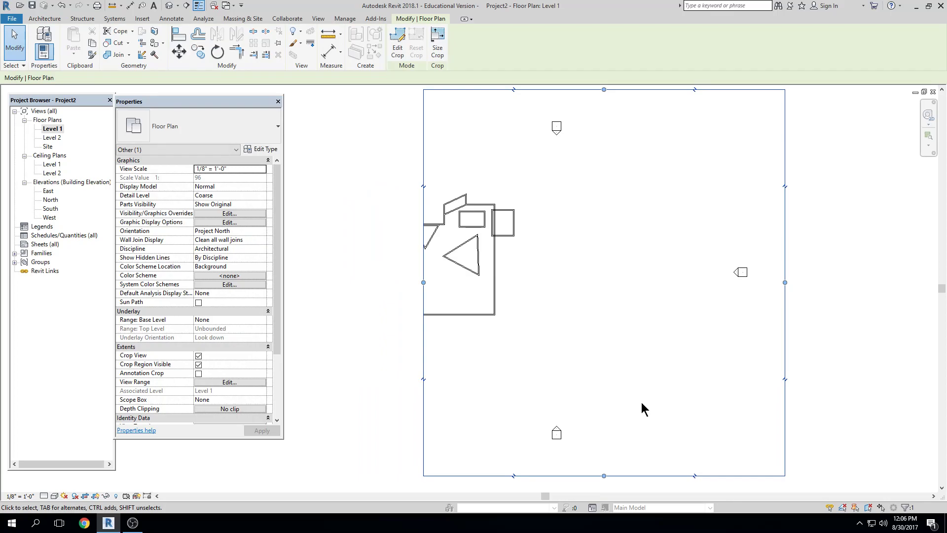
pyautogui.click(641, 401)
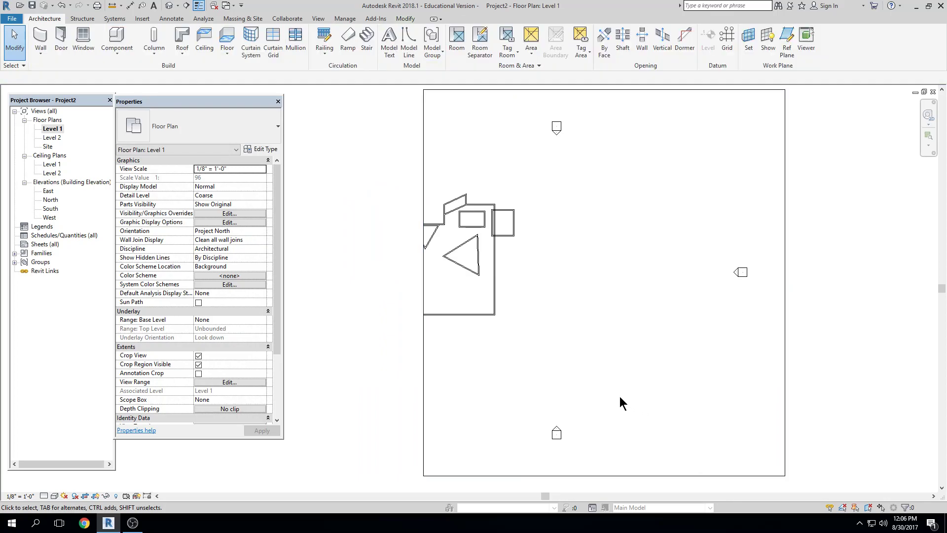
pyautogui.doubleClick(51, 138)
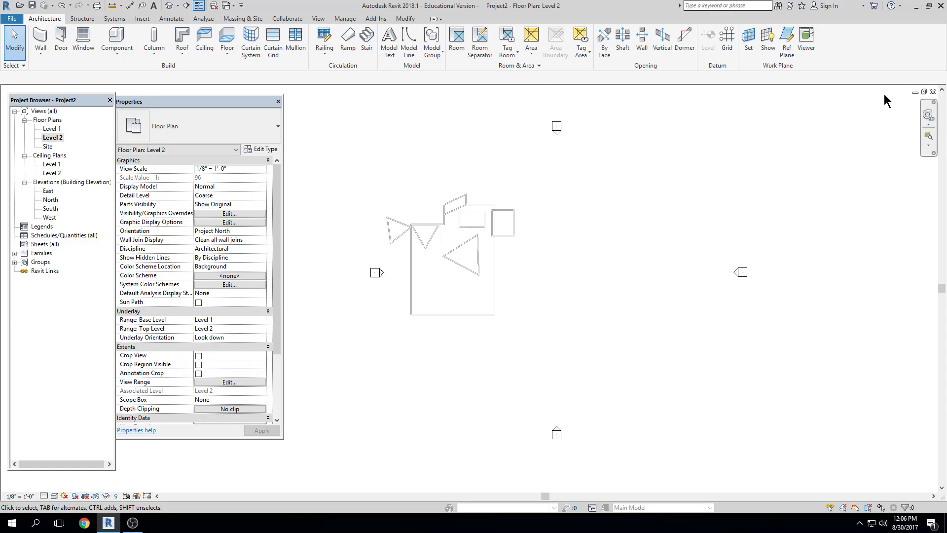
pyautogui.click(932, 93)
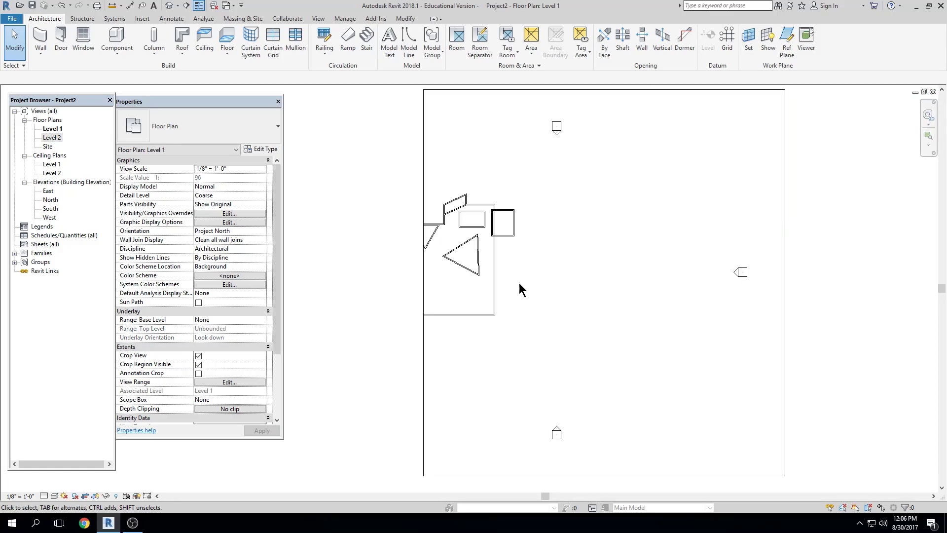
# Extend the crop region's left edge beyond the left elevation marker, lower its top edge to just above the upper marker, and deselect it
pyautogui.click(424, 153)
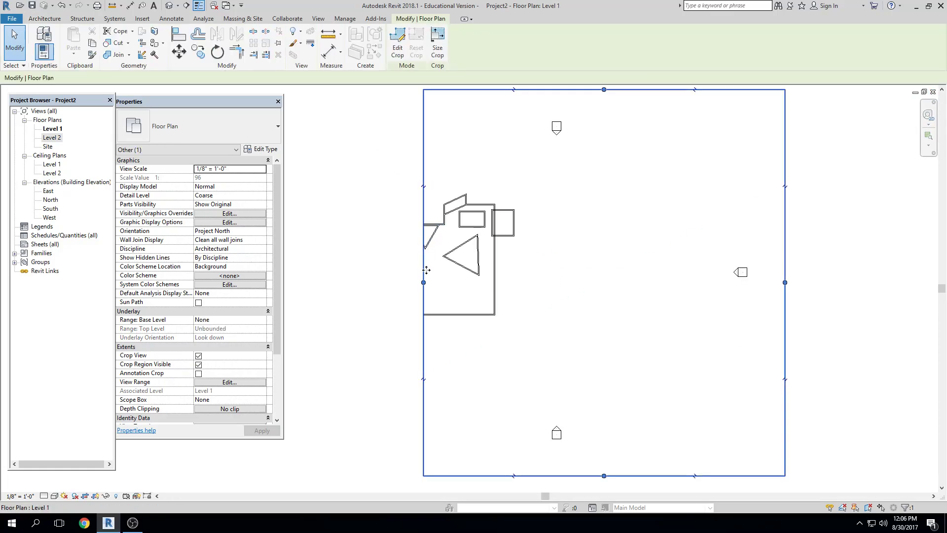
pyautogui.moveTo(423, 282); pyautogui.dragTo(349, 283)
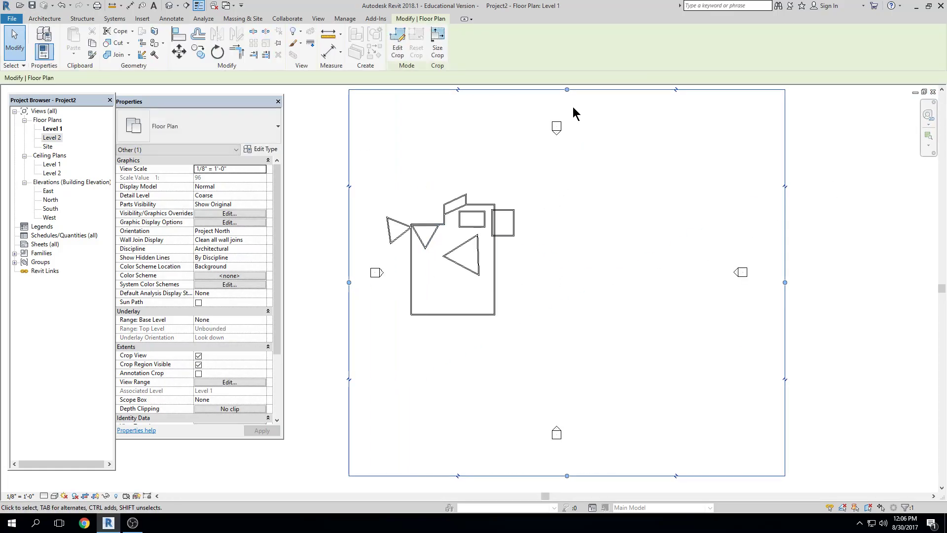
pyautogui.moveTo(567, 89); pyautogui.dragTo(567, 117)
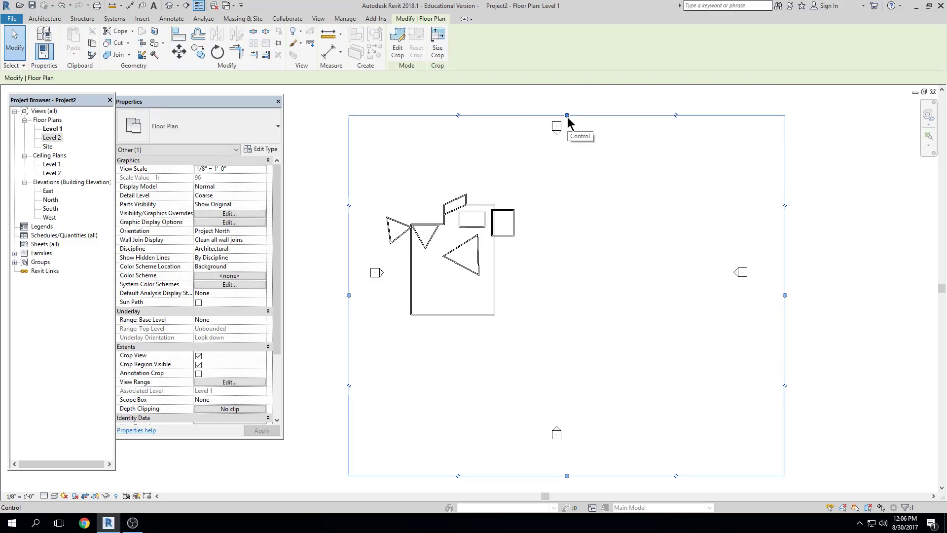
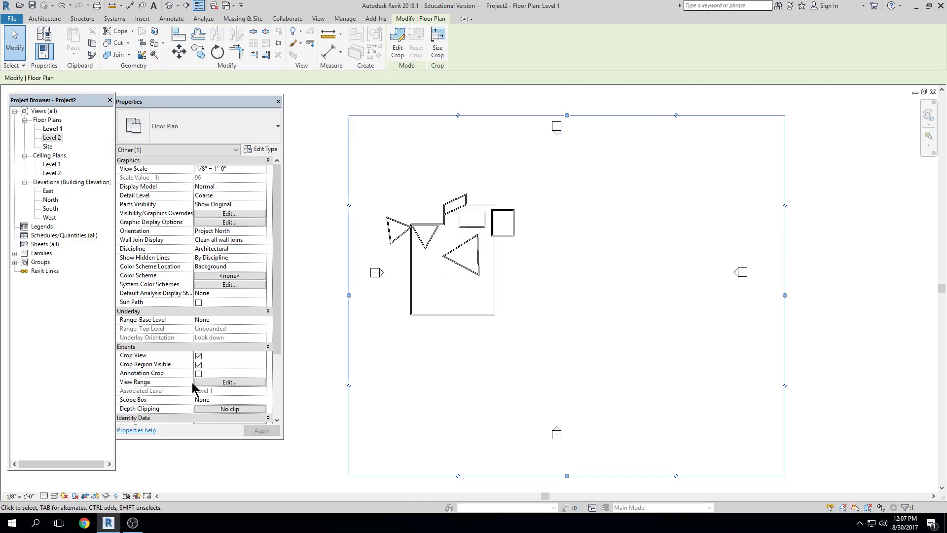
pyautogui.moveTo(461, 361); pyautogui.dragTo(360, 352, button='middle')
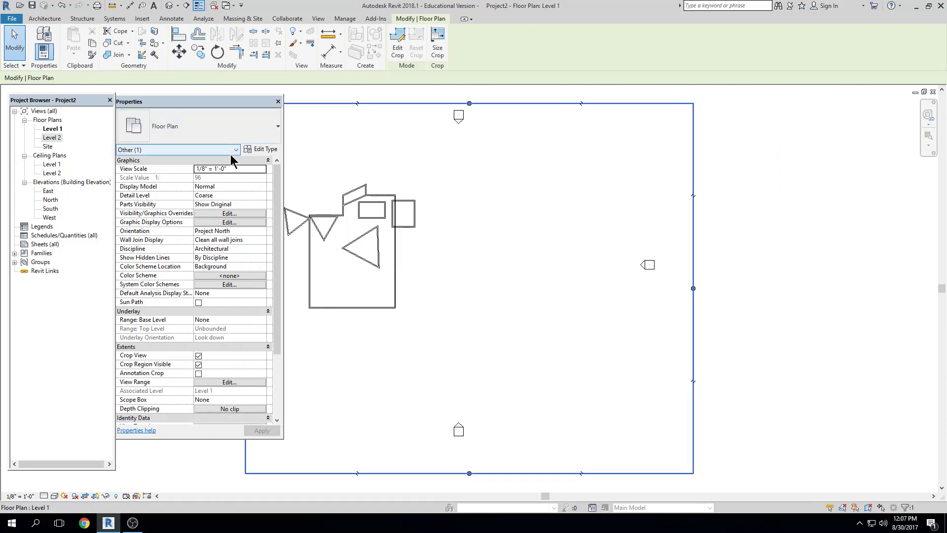
pyautogui.press('Escape')
pyautogui.click(52, 129)
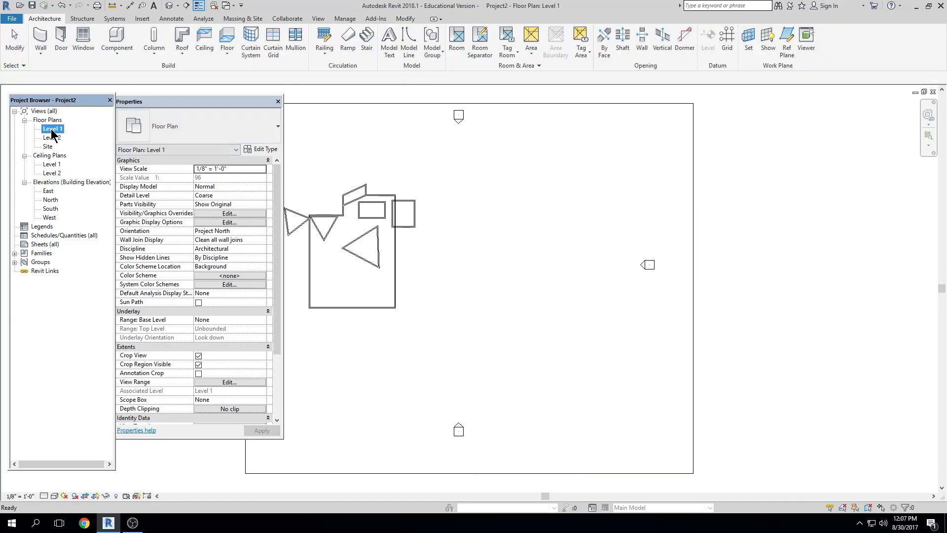
# Draw a large circular wall to the right of the outline, reaching the right side of the overlapping rectangle
pyautogui.moveTo(477, 233); pyautogui.dragTo(556, 243, button='middle')
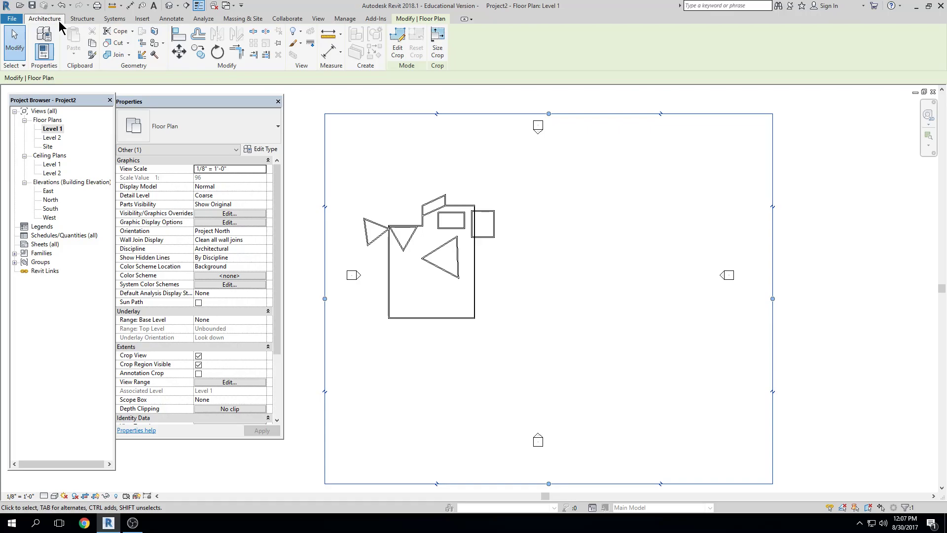
pyautogui.click(61, 22)
pyautogui.click(46, 37)
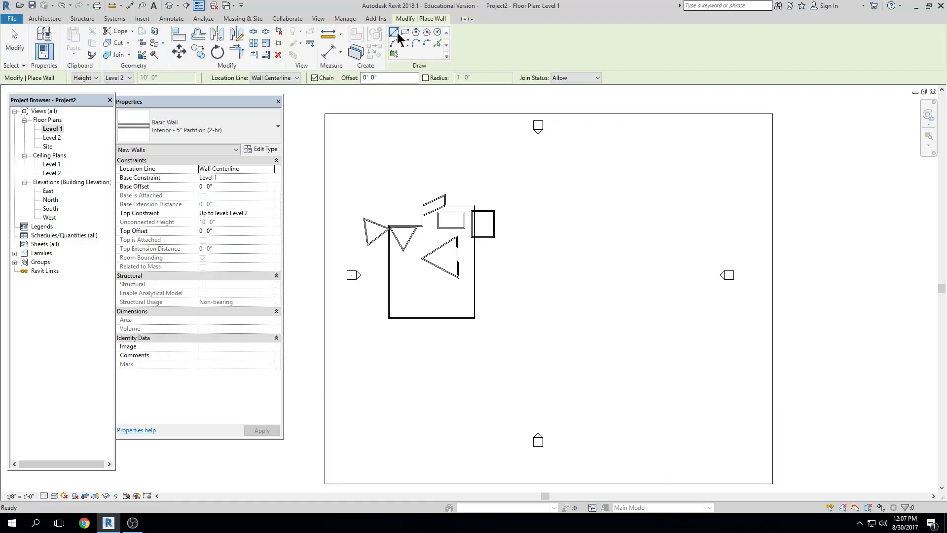
pyautogui.click(437, 34)
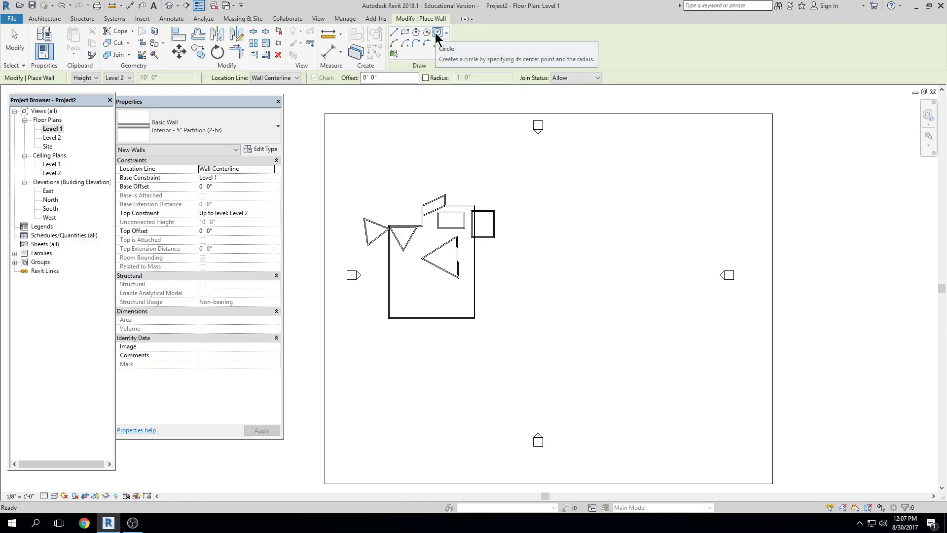
pyautogui.click(544, 205)
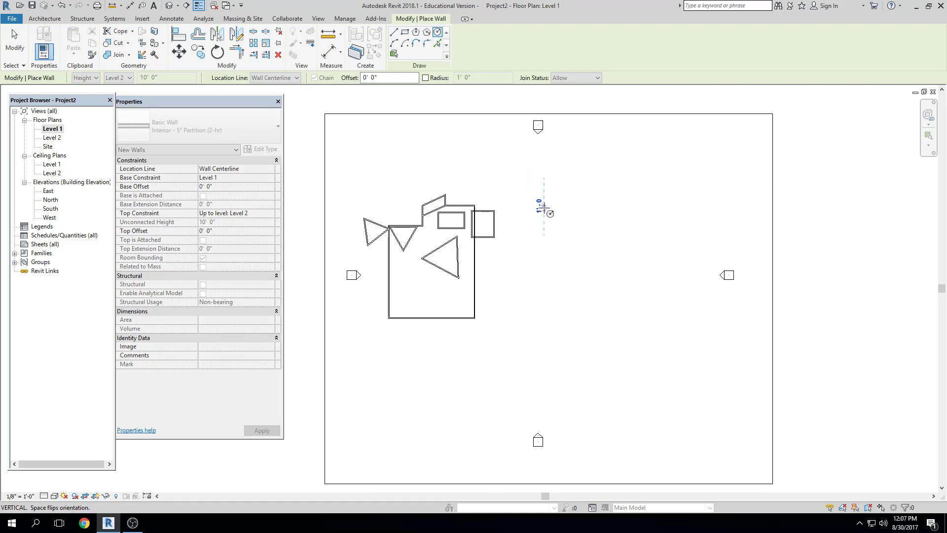
pyautogui.click(563, 157)
# Draw a second circular wall with a 10'-0" radius against the large circle's right side, and end the wall command
pyautogui.click(617, 197)
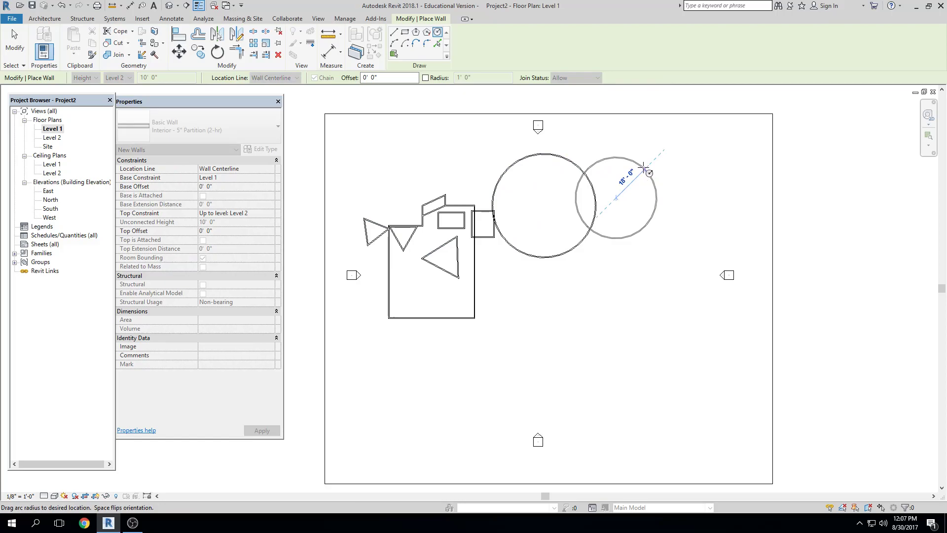
pyautogui.write('10')
pyautogui.press('Return')
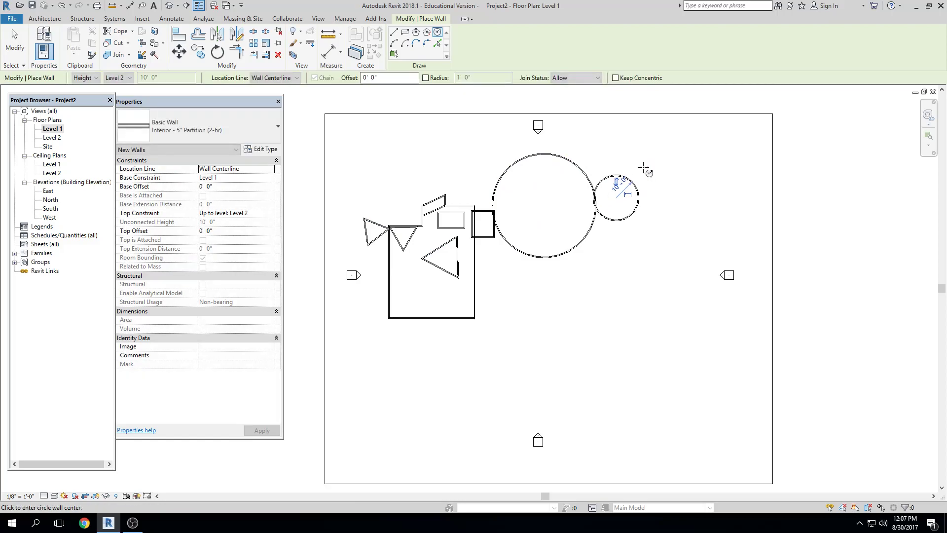
pyautogui.scroll(5, 620, 170)
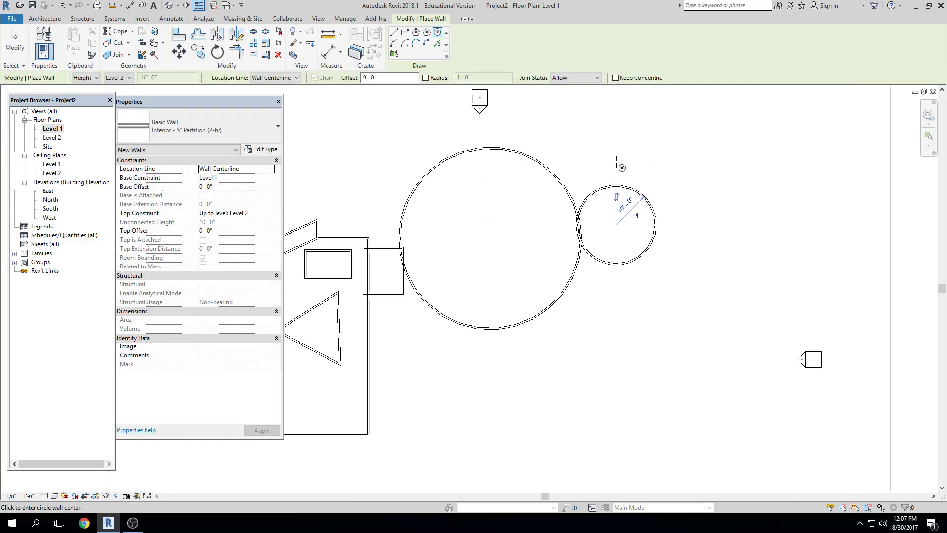
pyautogui.press('Escape')
pyautogui.press('Escape')
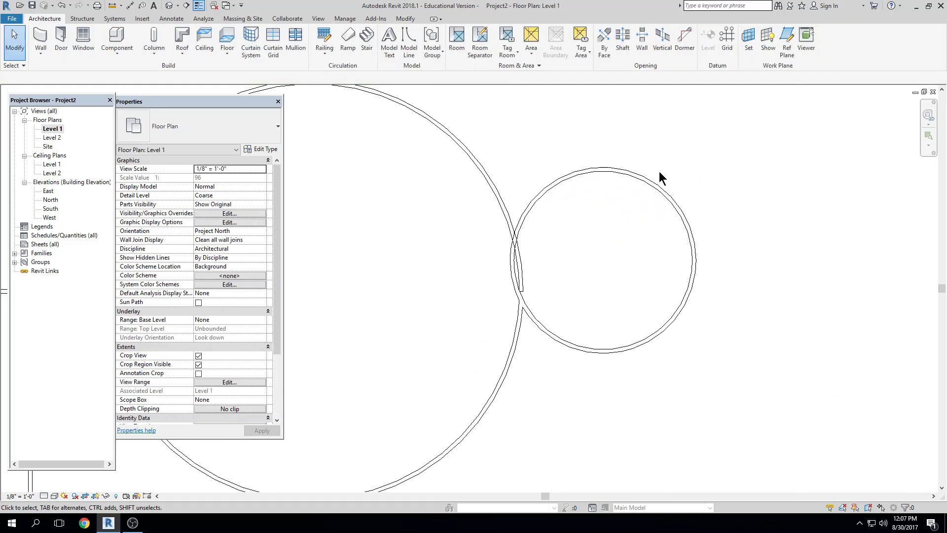
# Set the small circular wall's radius to 4'-0" by selecting its upper half, and deselect it
pyautogui.click(662, 186)
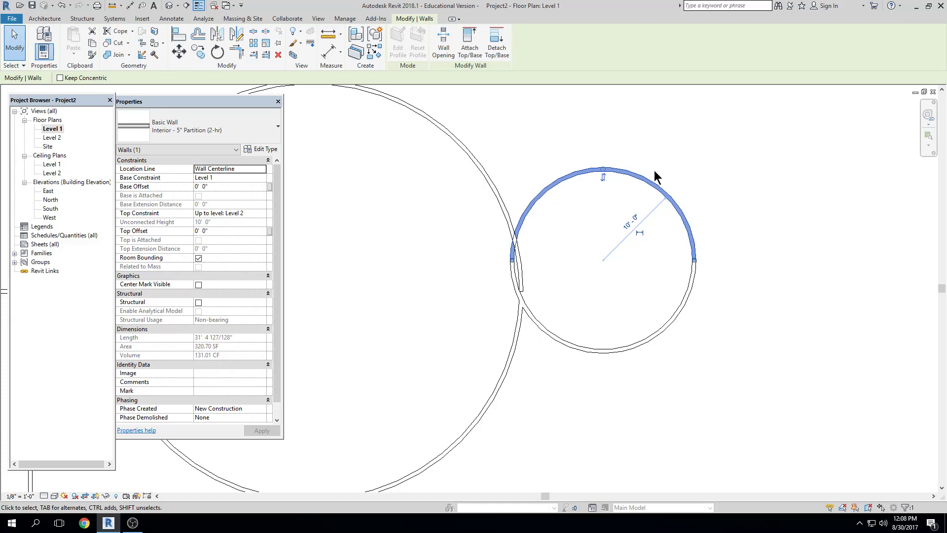
pyautogui.press('Escape')
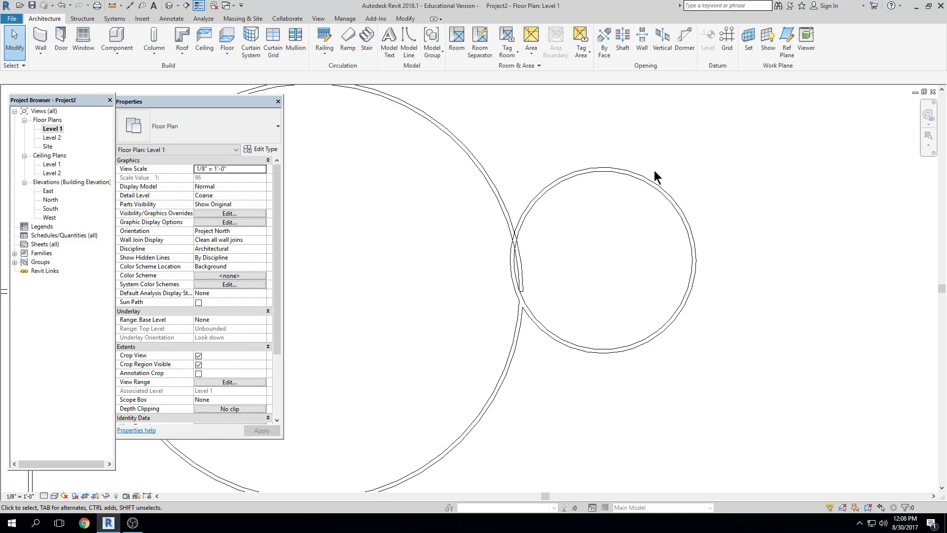
pyautogui.click(658, 188)
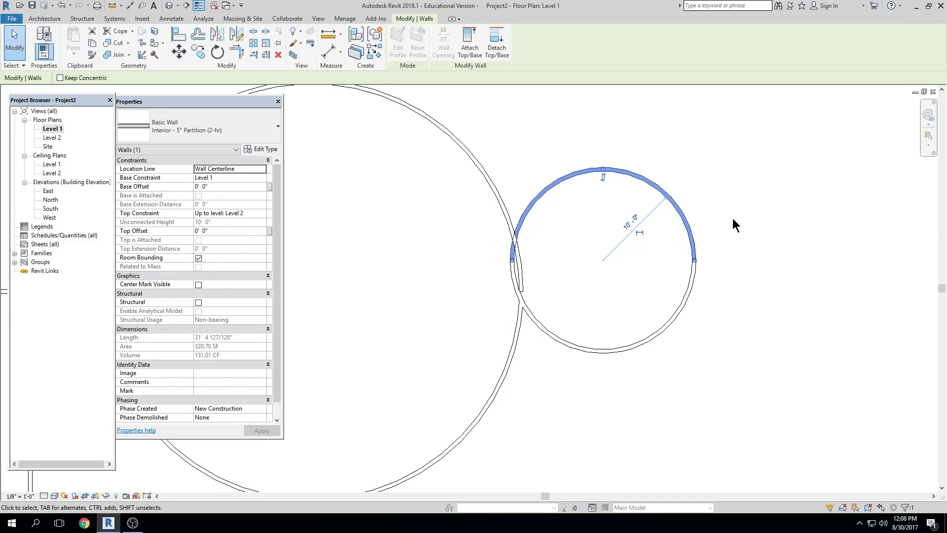
pyautogui.click(547, 217)
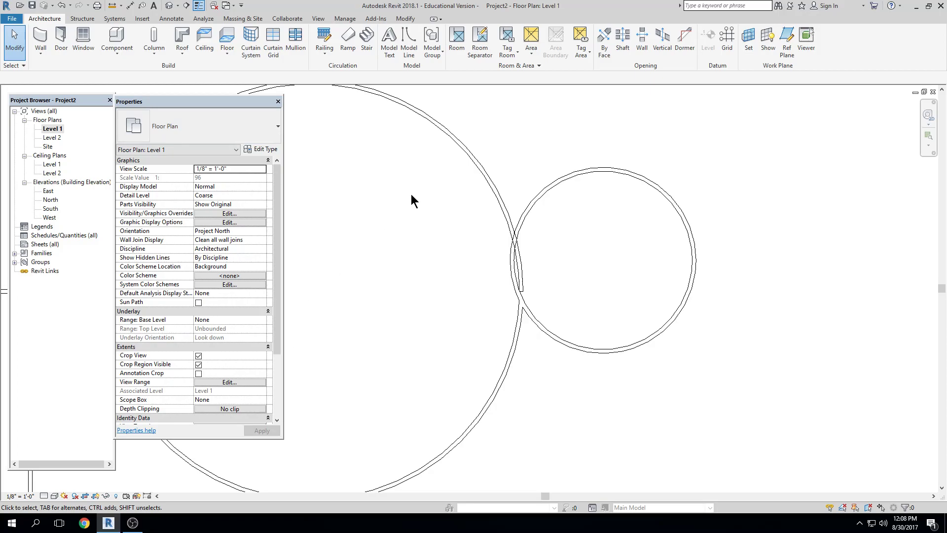
pyautogui.click(627, 174)
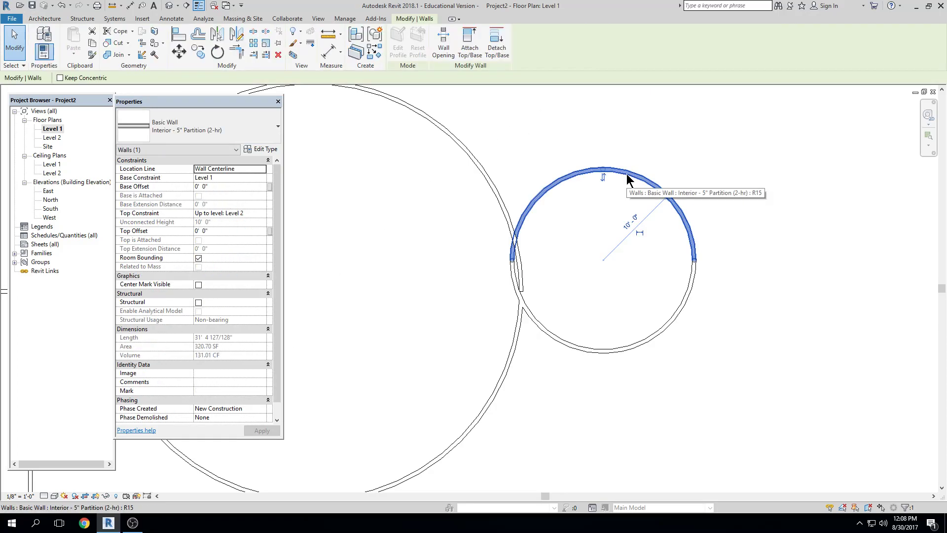
pyautogui.click(635, 220)
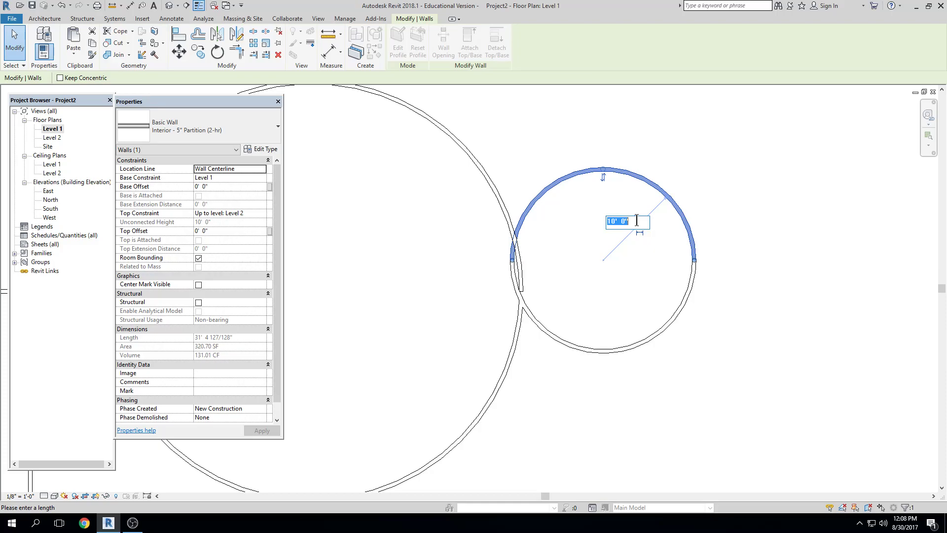
pyautogui.write('4')
pyautogui.press('Return')
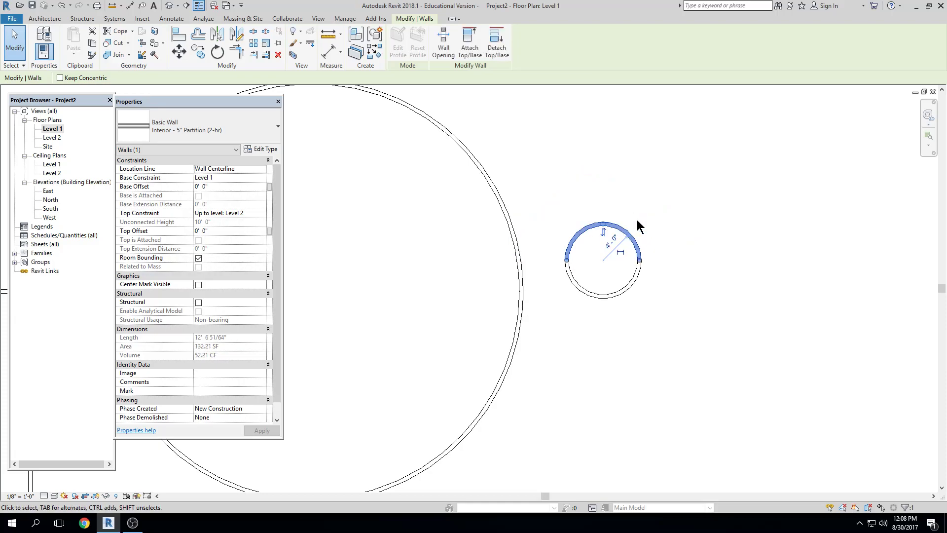
pyautogui.click(637, 220)
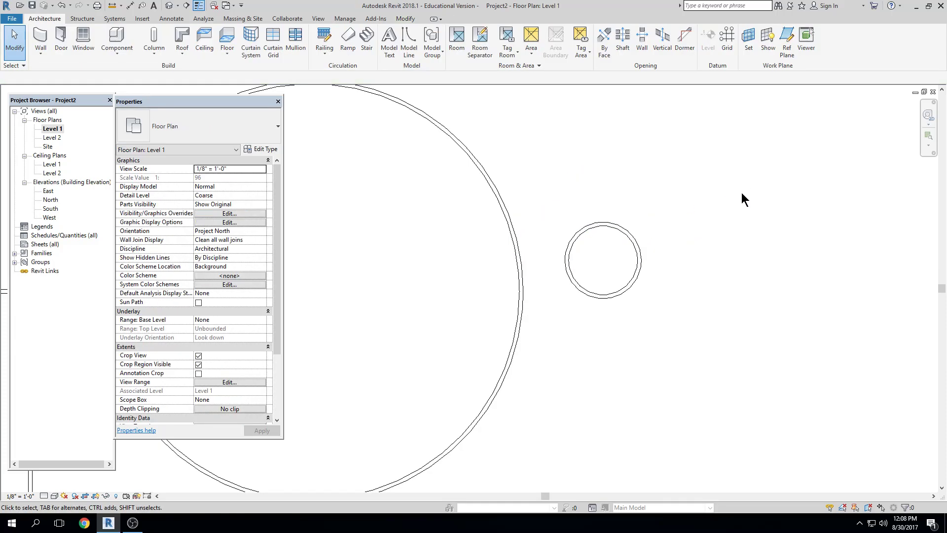
# Draw a start-end-radius arc wall below and right of the large circle, spanning about 40' between its endpoints at 45°
pyautogui.scroll(-2, 748, 210)
pyautogui.scroll(-5, 748, 210)
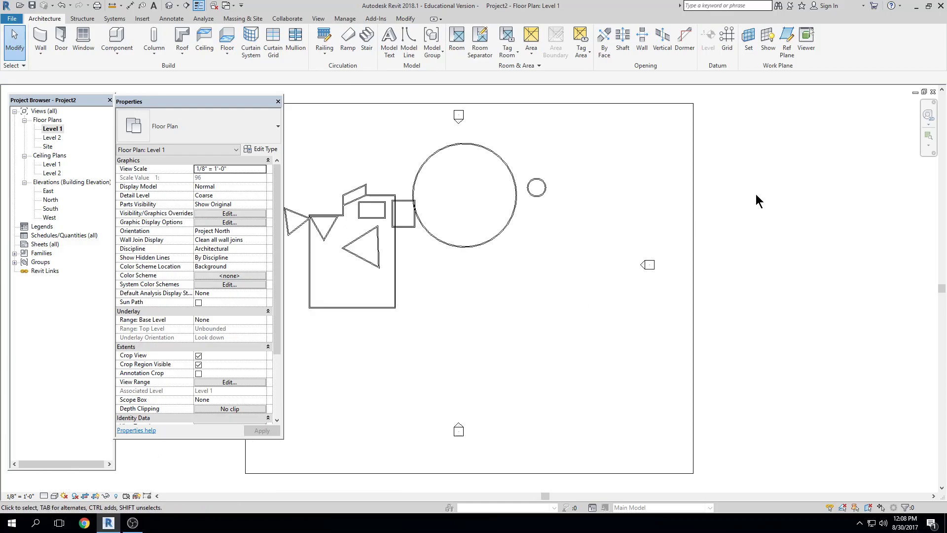
pyautogui.moveTo(441, 236)
pyautogui.mouseDown(button='middle')
pyautogui.moveTo(477, 262)
pyautogui.moveTo(535, 266)
pyautogui.mouseUp(button='middle')
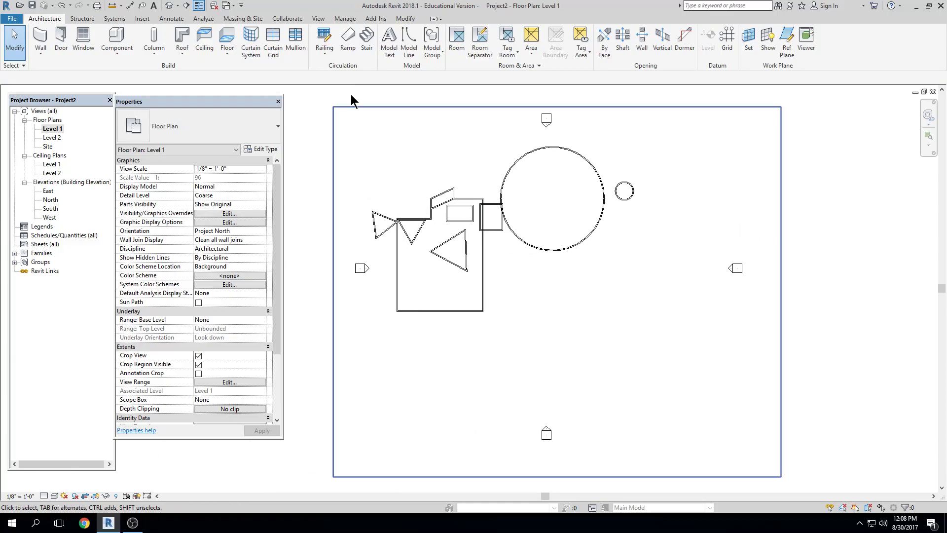
pyautogui.click(41, 36)
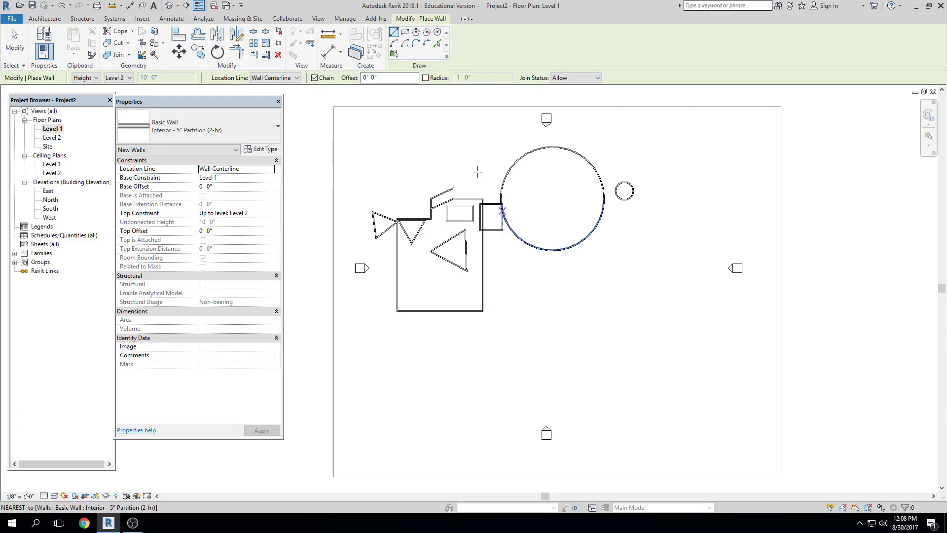
pyautogui.click(394, 43)
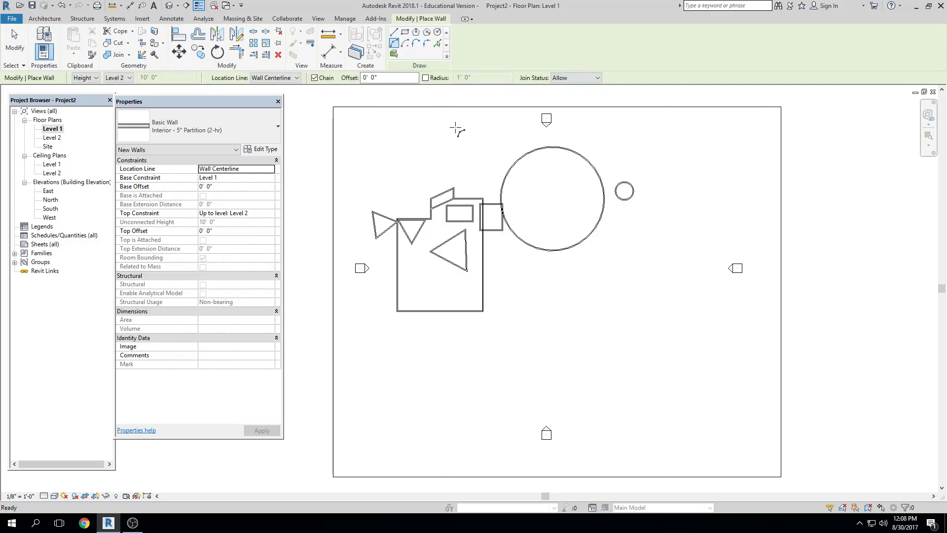
pyautogui.click(592, 300)
pyautogui.click(656, 237)
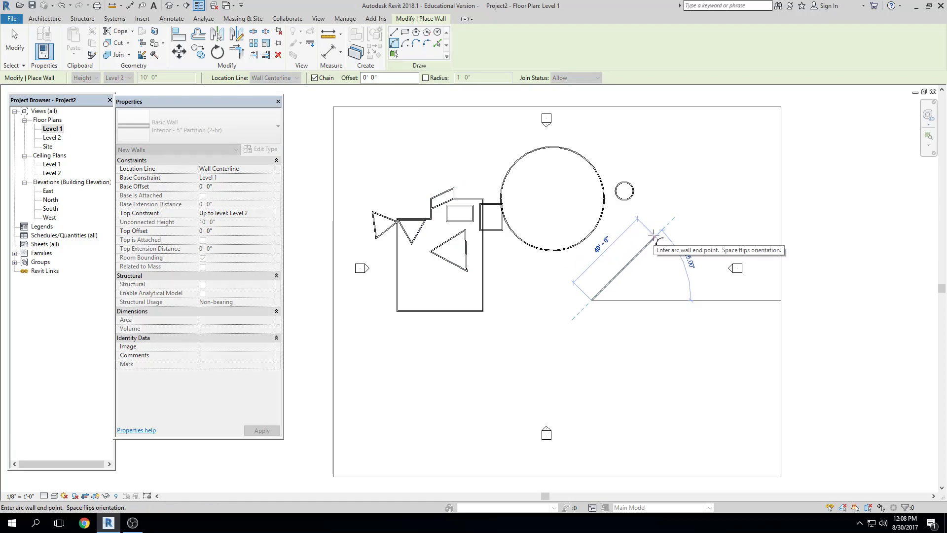
pyautogui.click(813, 330)
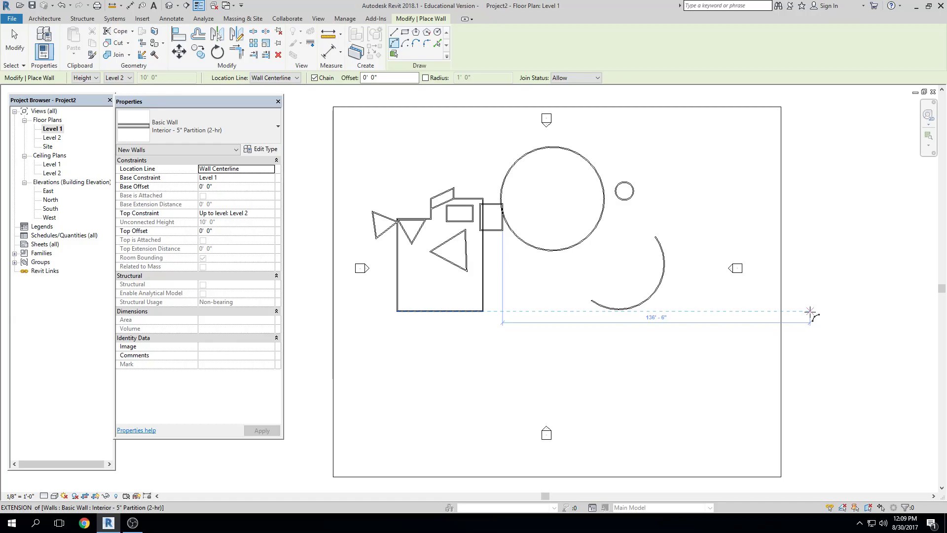
# Draw a second start-end-radius arc wall right of the small circle with about a 15'-0" radius, end the command, and check its dimensions
pyautogui.click(394, 44)
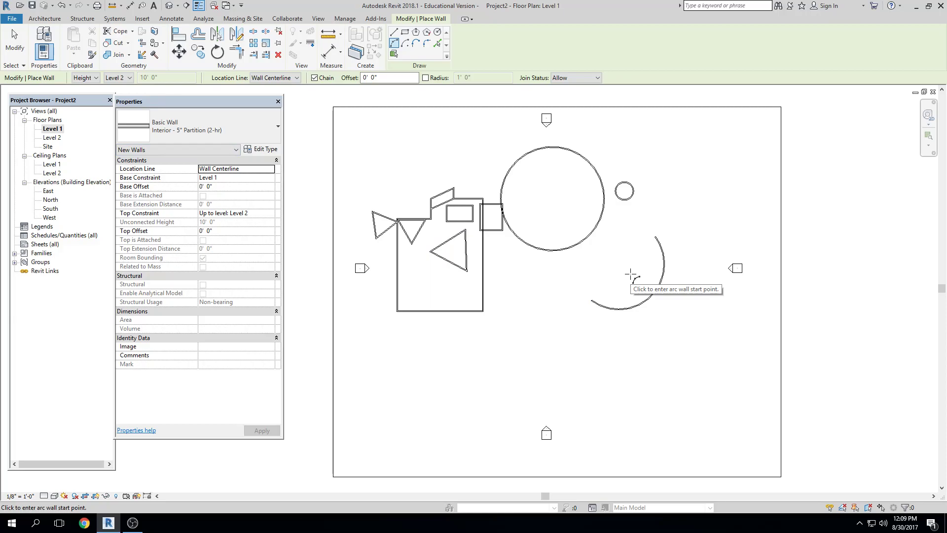
pyautogui.scroll(1, 687, 171)
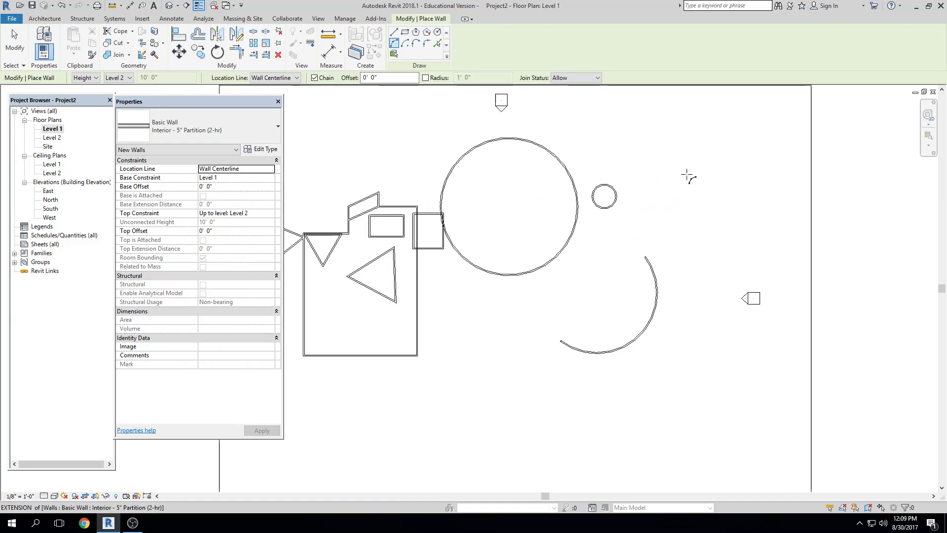
pyautogui.scroll(1, 685, 170)
pyautogui.click(683, 165)
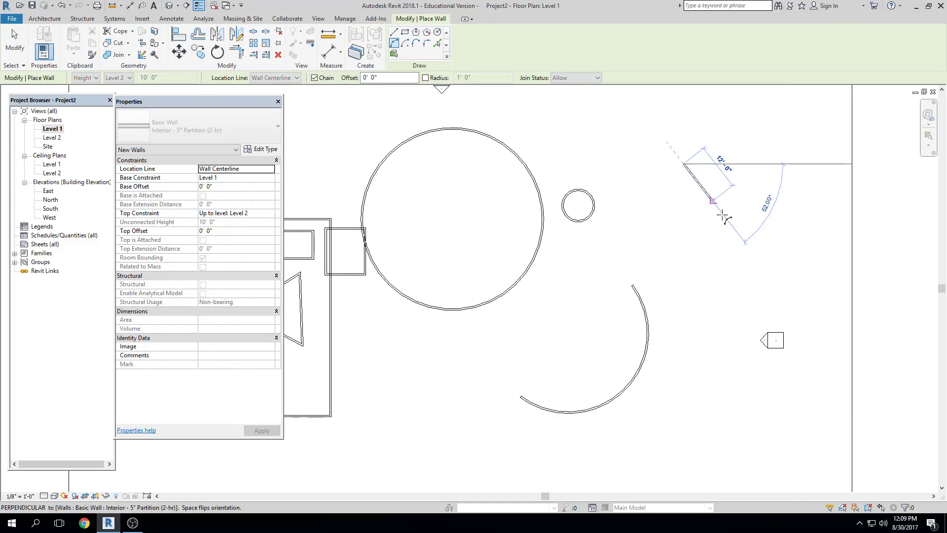
pyautogui.click(750, 243)
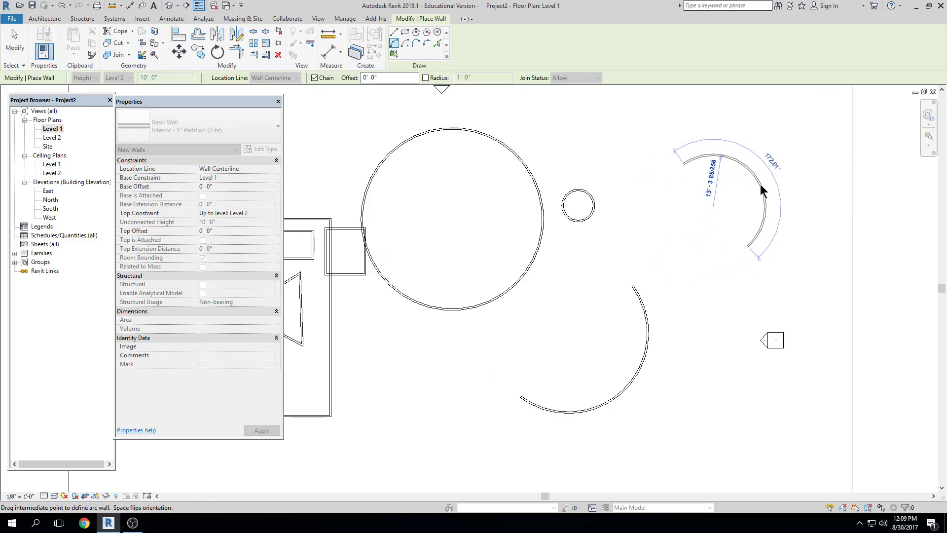
pyautogui.click(760, 187)
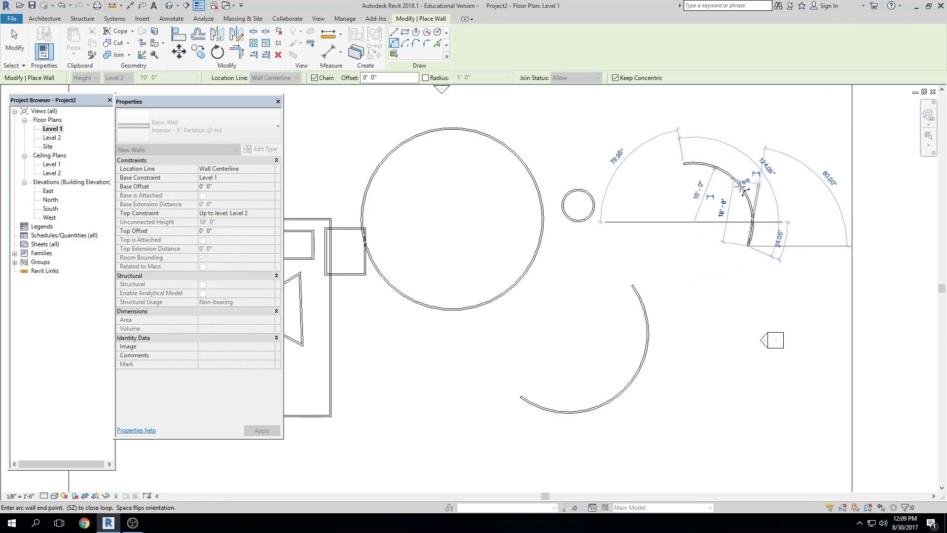
pyautogui.press('Escape')
pyautogui.press('Escape')
pyautogui.click(721, 171)
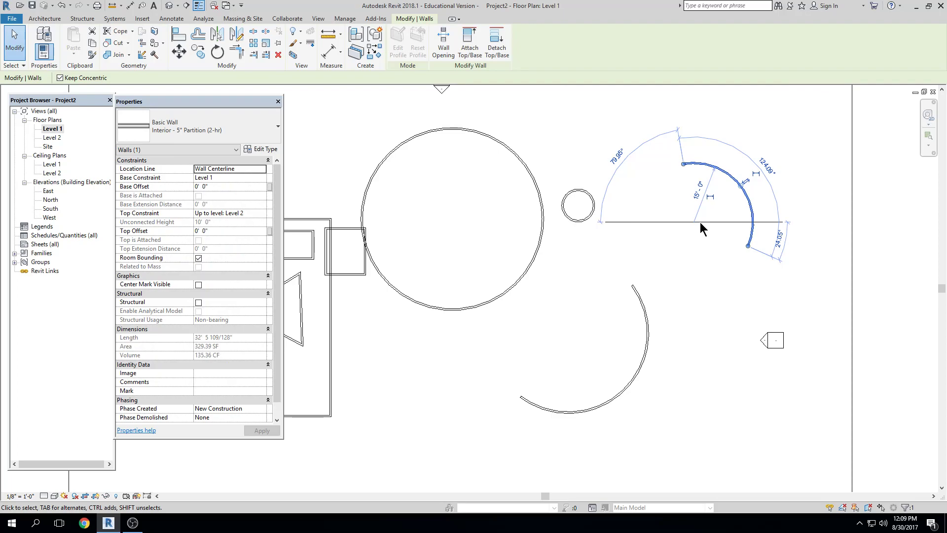
pyautogui.press('Escape')
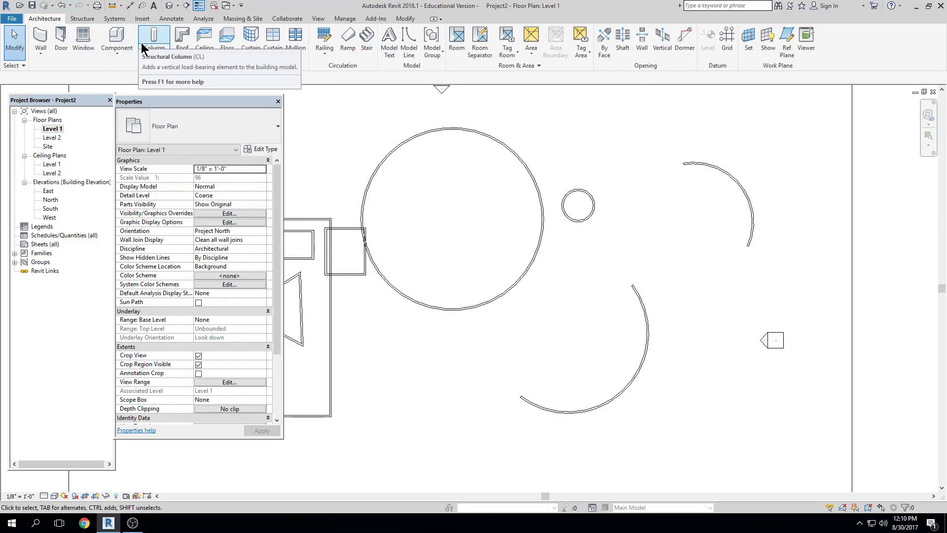
# Check the upper-right arc against the East elevation marker, and view the East elevation before returning to the Level 1 plan
pyautogui.scroll(-4, 563, 250)
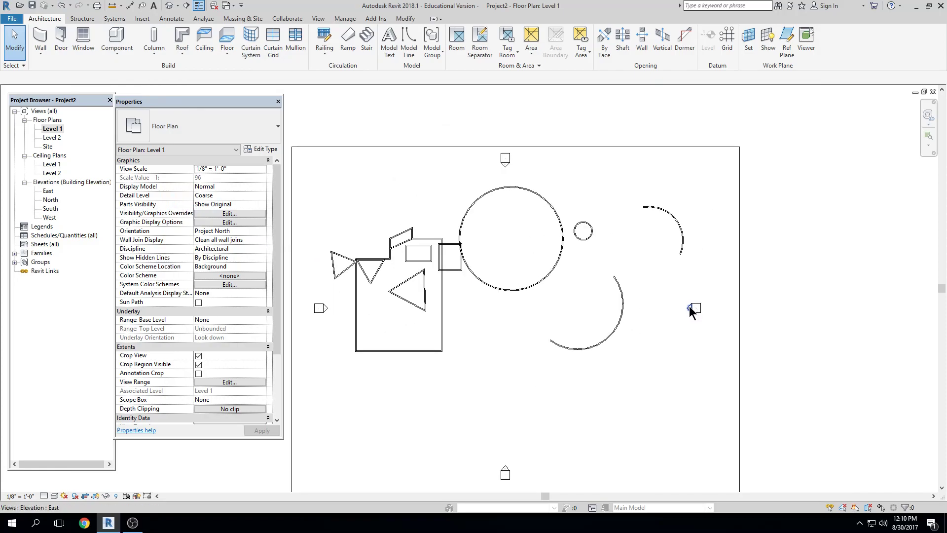
pyautogui.moveTo(540, 235); pyautogui.dragTo(579, 197, button='middle')
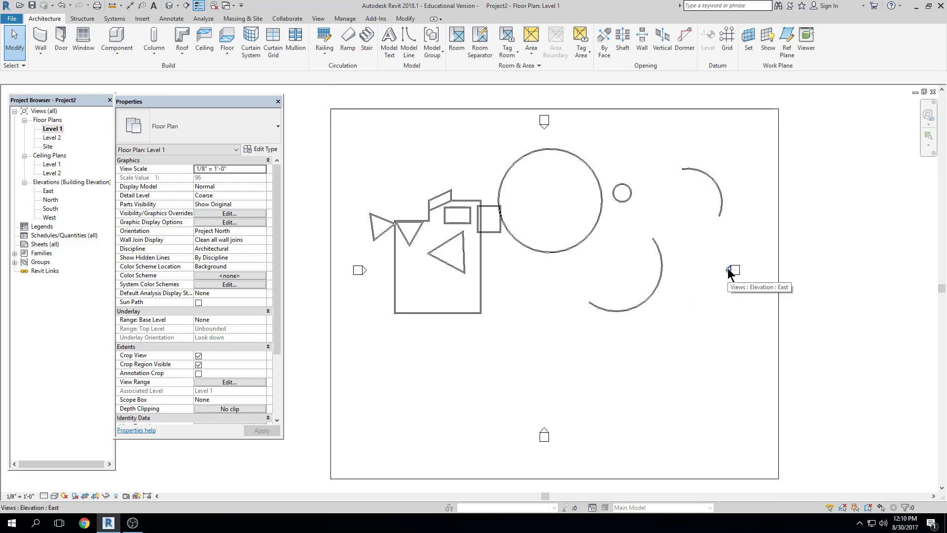
pyautogui.click(718, 204)
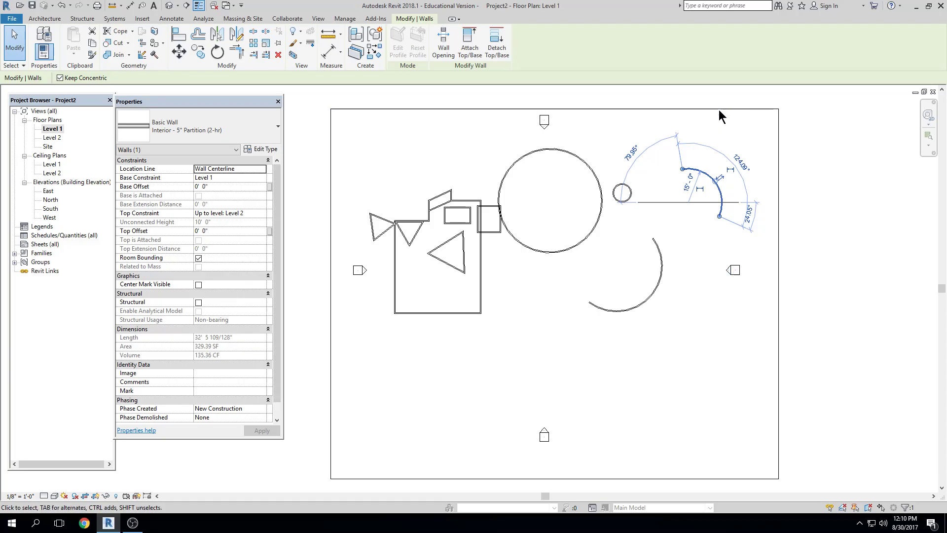
pyautogui.click(728, 292)
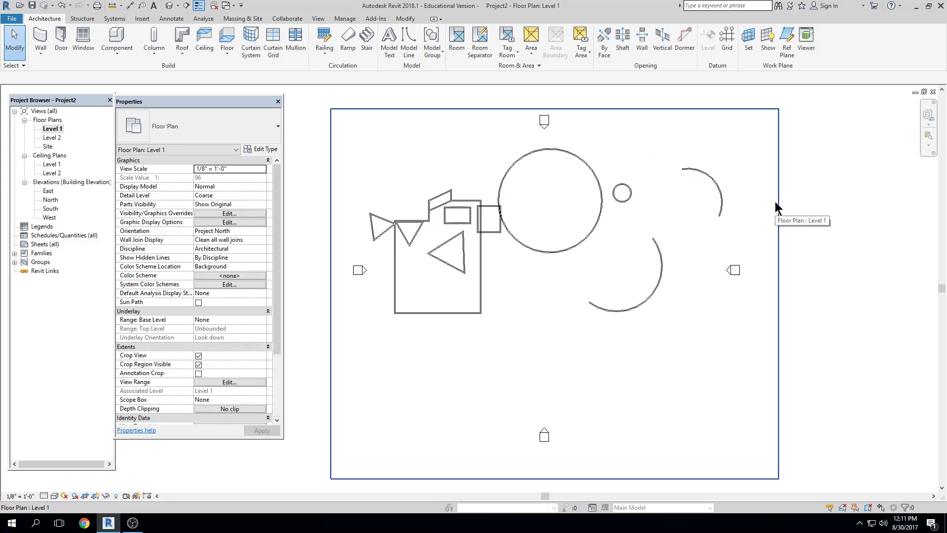
pyautogui.click(730, 273)
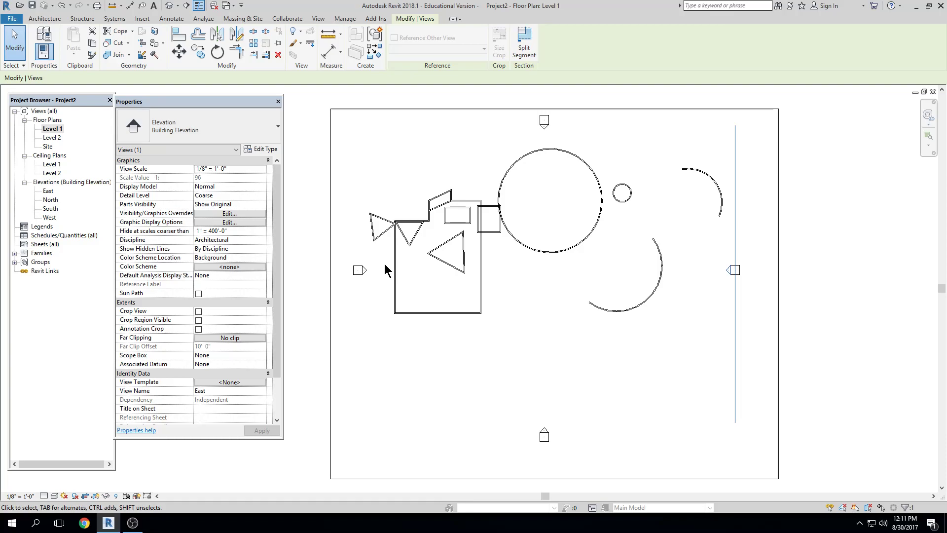
pyautogui.doubleClick(48, 192)
pyautogui.scroll(-1, 780, 220)
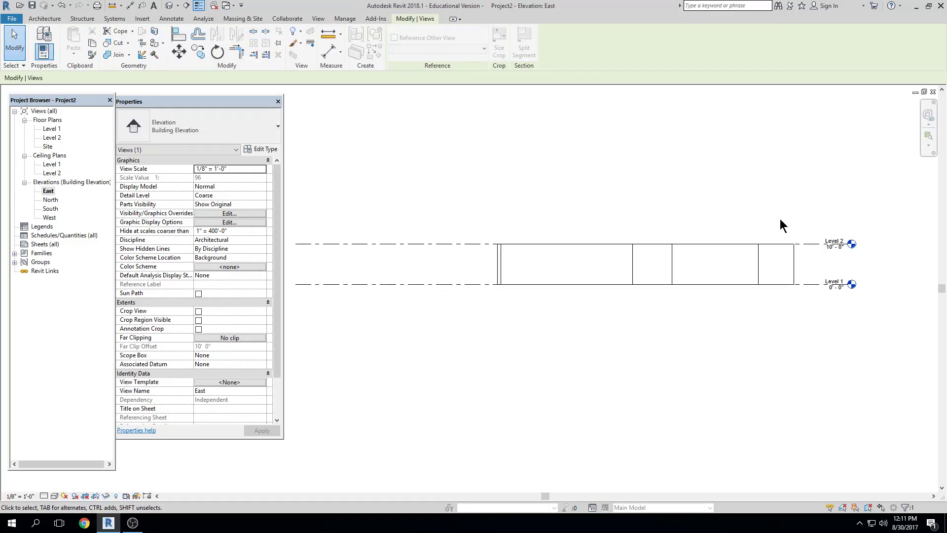
pyautogui.click(934, 92)
pyautogui.click(833, 234)
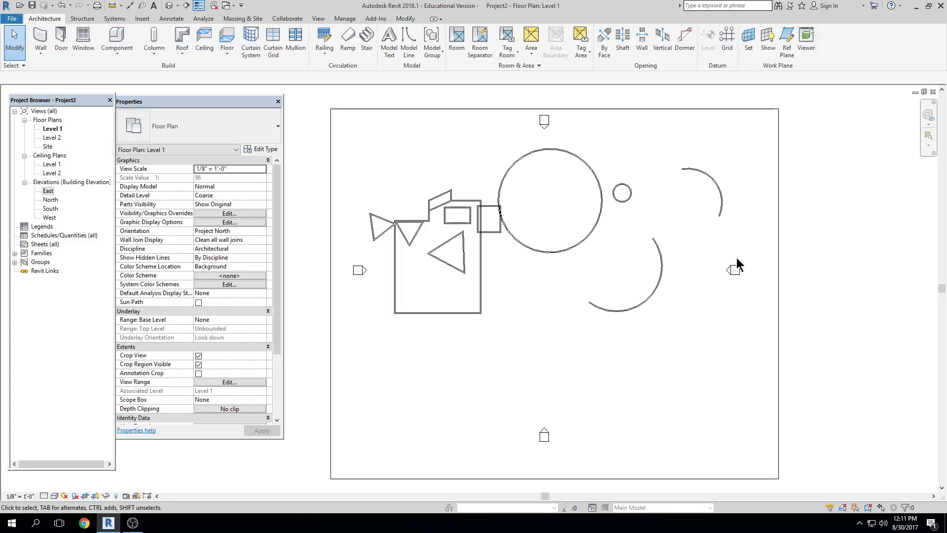
# Move the East elevation's view line inward until it sits just right of the upper-right arc wall, and deselect it
pyautogui.click(732, 270)
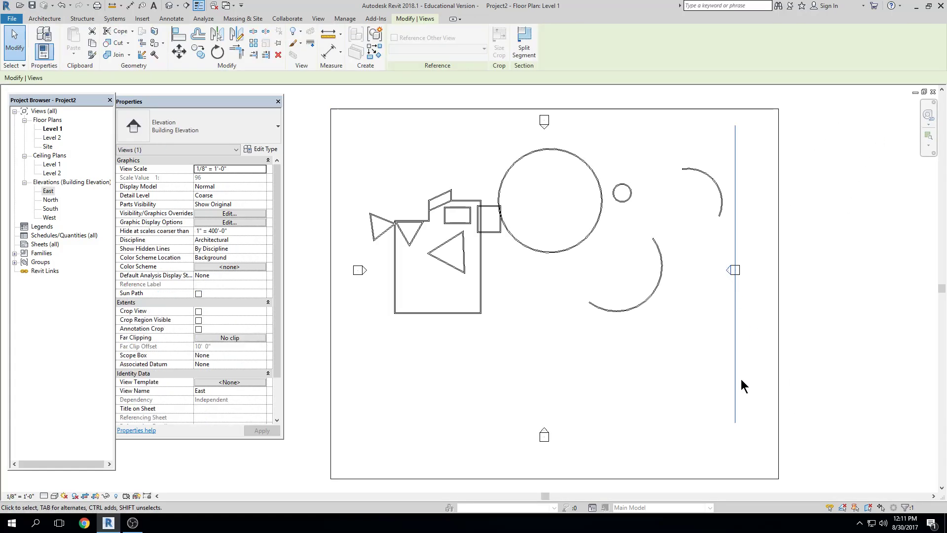
pyautogui.click(731, 357)
pyautogui.click(732, 270)
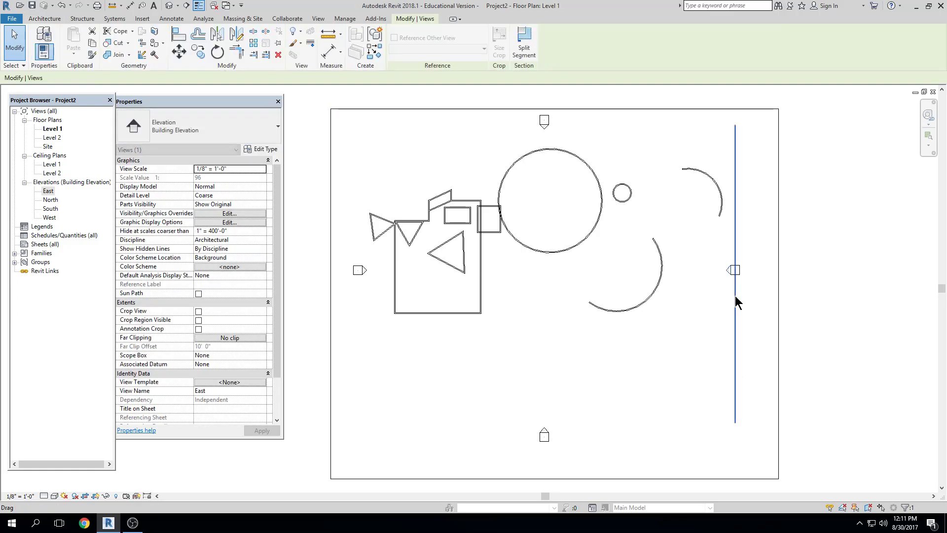
pyautogui.click(740, 298)
pyautogui.scroll(3, 735, 286)
pyautogui.click(732, 271)
pyautogui.scroll(-3, 733, 270)
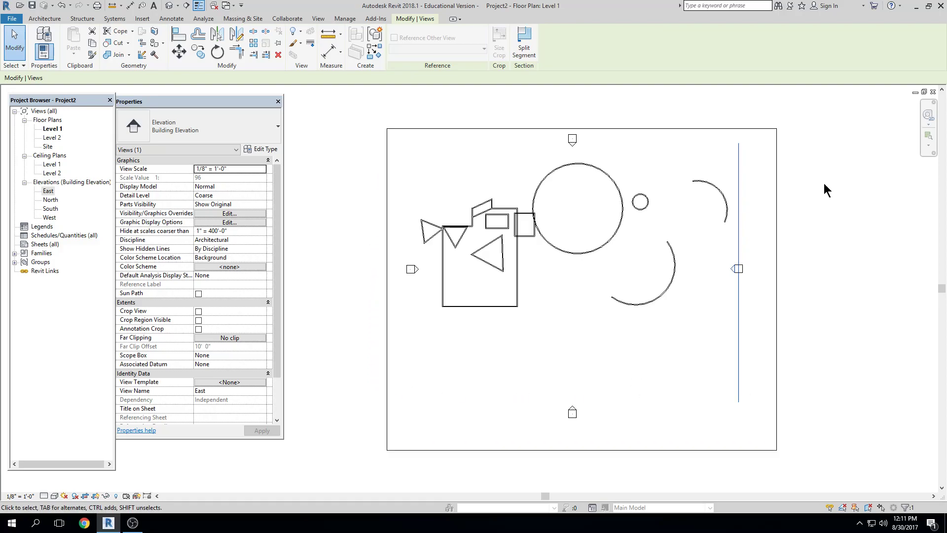
pyautogui.moveTo(738, 230)
pyautogui.mouseDown()
pyautogui.moveTo(720, 233)
pyautogui.moveTo(731, 240)
pyautogui.mouseUp()
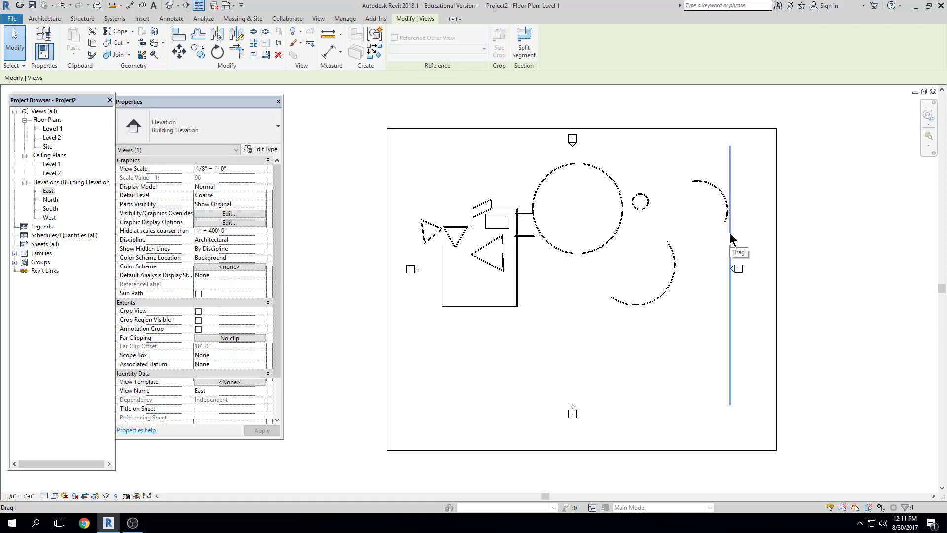
pyautogui.click(766, 218)
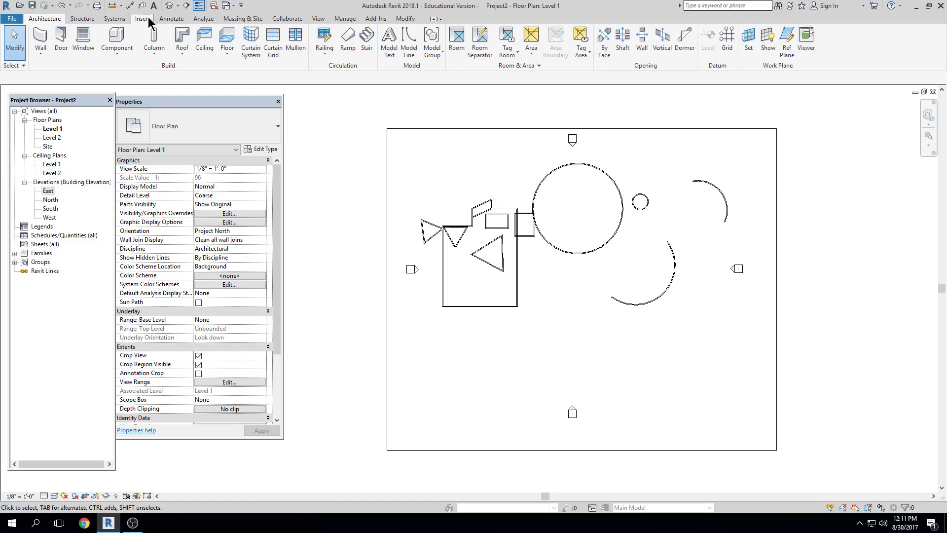
# Place a new building elevation marker below the large circle, facing up toward it, and end the command
pyautogui.click(316, 20)
pyautogui.click(417, 60)
pyautogui.click(422, 79)
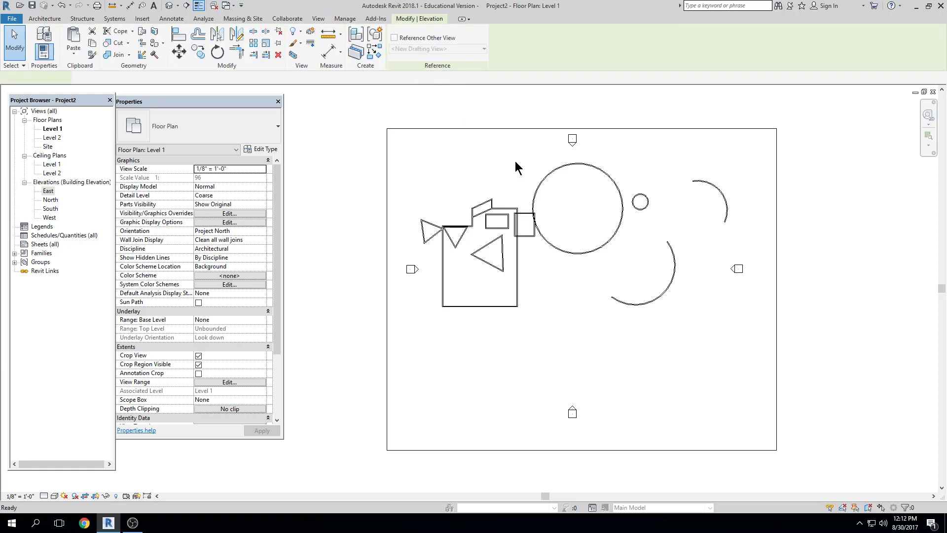
pyautogui.click(582, 286)
pyautogui.press('Escape')
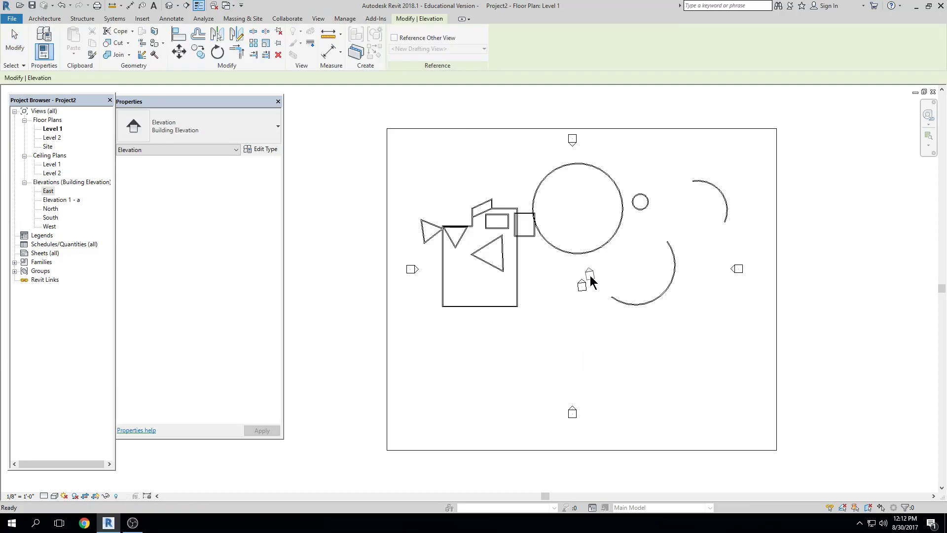
# Compare the view extents of the new elevation marker and the East marker, and pull the new elevation's far clip line inward
pyautogui.click(582, 283)
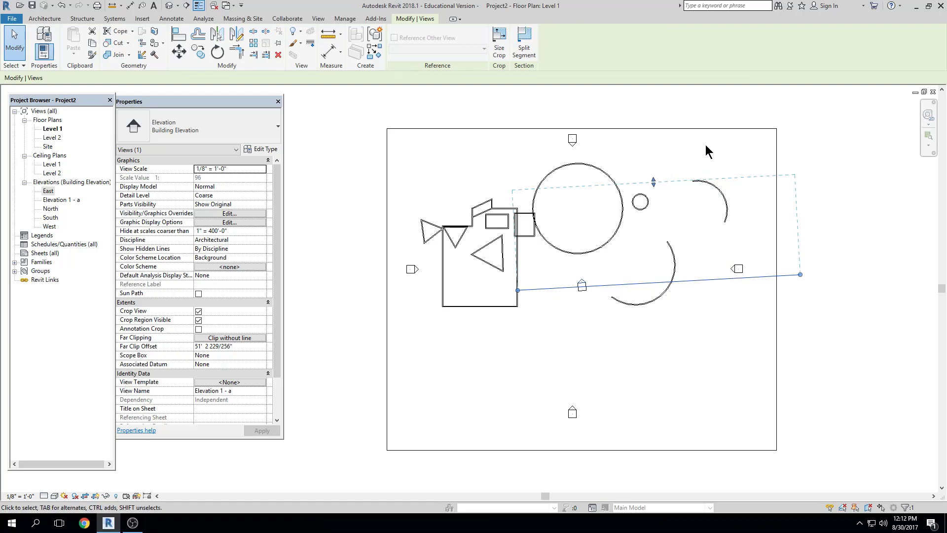
pyautogui.click(737, 269)
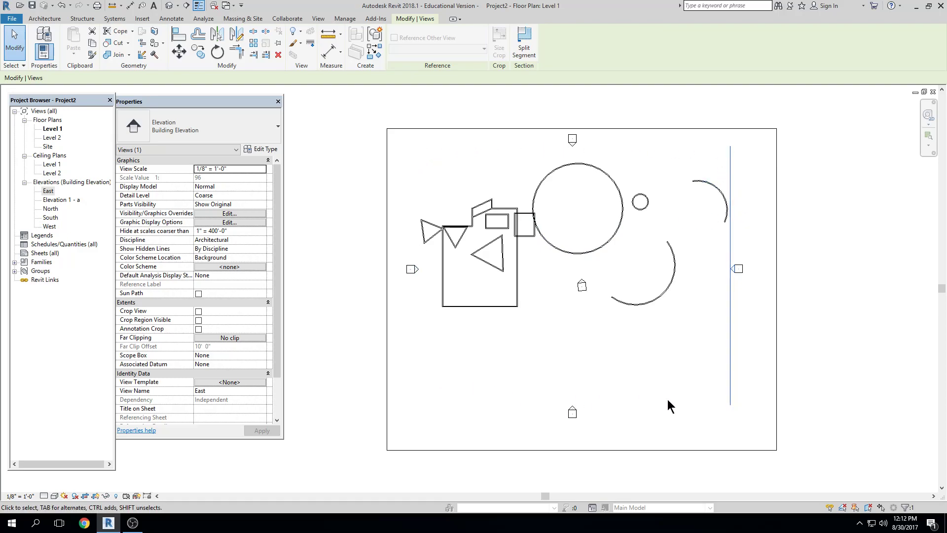
pyautogui.click(636, 258)
pyautogui.click(584, 279)
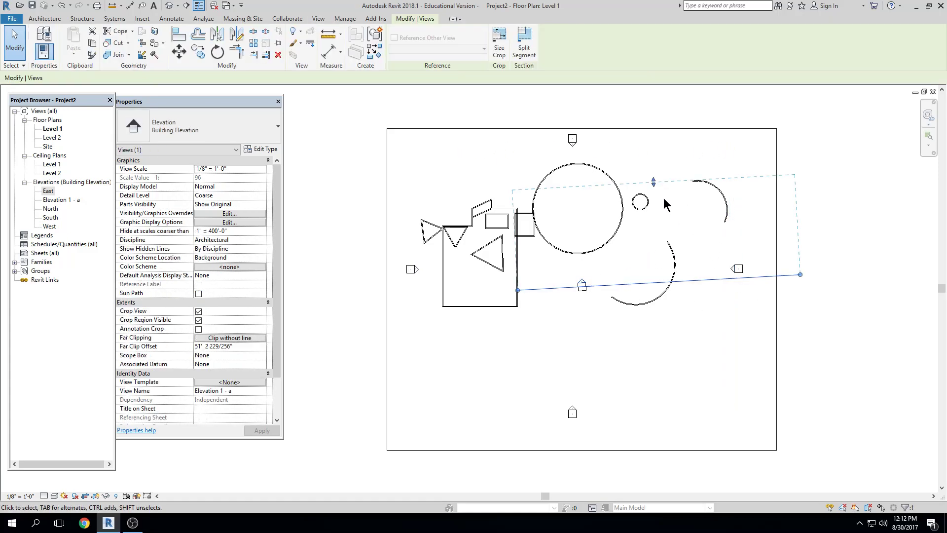
pyautogui.moveTo(654, 183); pyautogui.dragTo(655, 215)
# Move the upper-right arc wall to the right until it lies entirely outside the East elevation's view line, and deselect it
pyautogui.click(734, 268)
pyautogui.click(735, 205)
pyautogui.click(726, 205)
pyautogui.press('Right')
pyautogui.press('Right')
pyautogui.press('Right')
pyautogui.press('Right')
pyautogui.press('Right')
pyautogui.press('Right')
pyautogui.press('Right')
pyautogui.press('Right')
pyautogui.press('Right')
pyautogui.press('Right')
pyautogui.press('Right')
pyautogui.press('Right')
pyautogui.press('Right')
pyautogui.press('Right')
pyautogui.press('Right')
pyautogui.press('Right')
pyautogui.press('Right')
pyautogui.press('Right')
pyautogui.press('Escape')
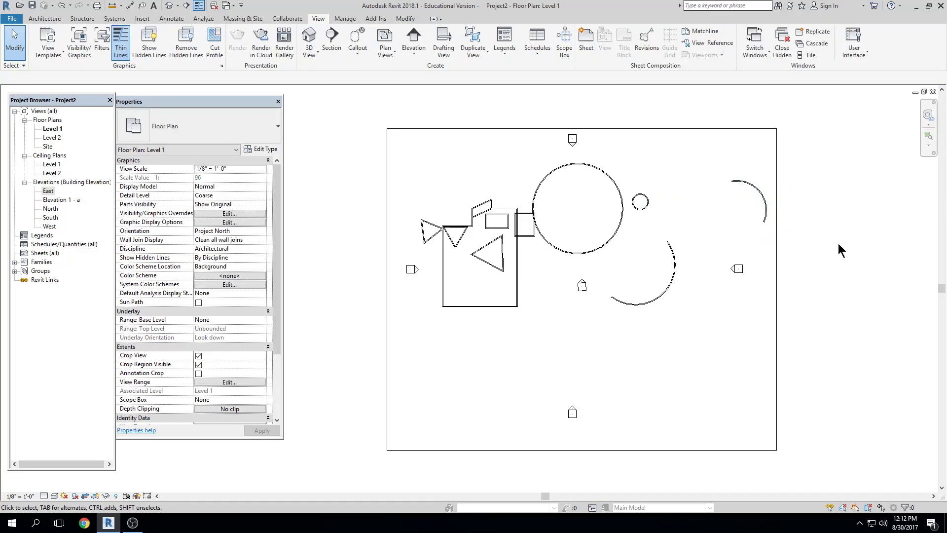
# Open the East elevation from its marker to check whether the moved arc wall appears, and return to the Level 1 plan
pyautogui.click(733, 271)
pyautogui.click(737, 200)
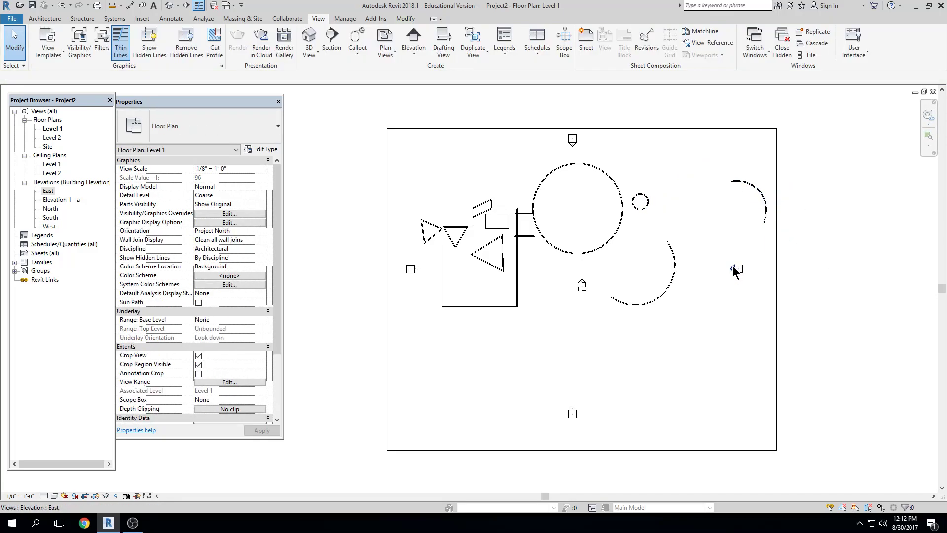
pyautogui.doubleClick(735, 270)
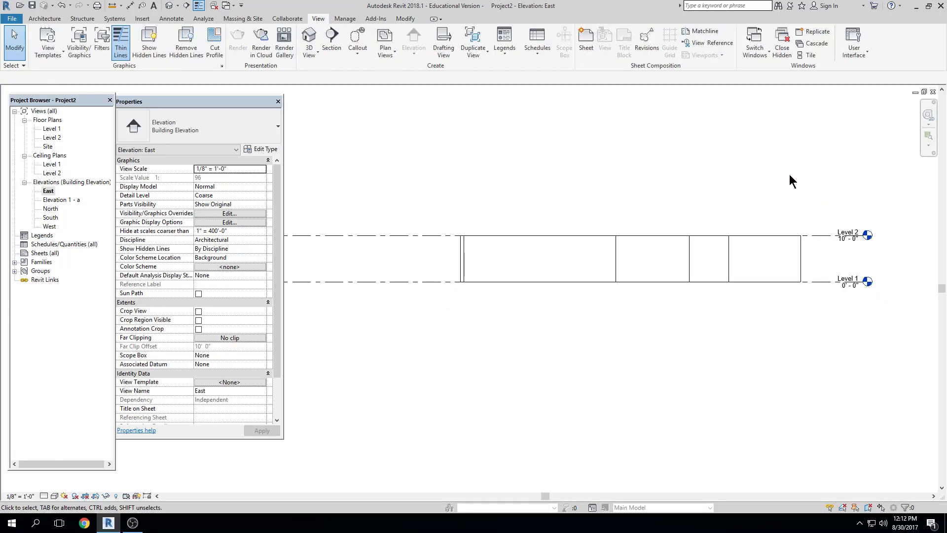
pyautogui.click(933, 92)
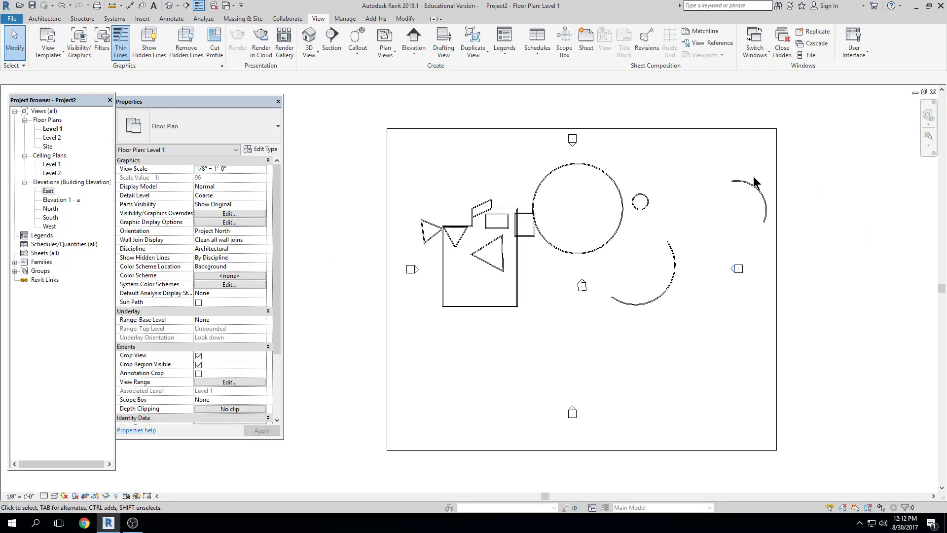
# Move the upper-right arc wall back to the left until it straddles the East elevation's view line, and deselect it
pyautogui.click(760, 187)
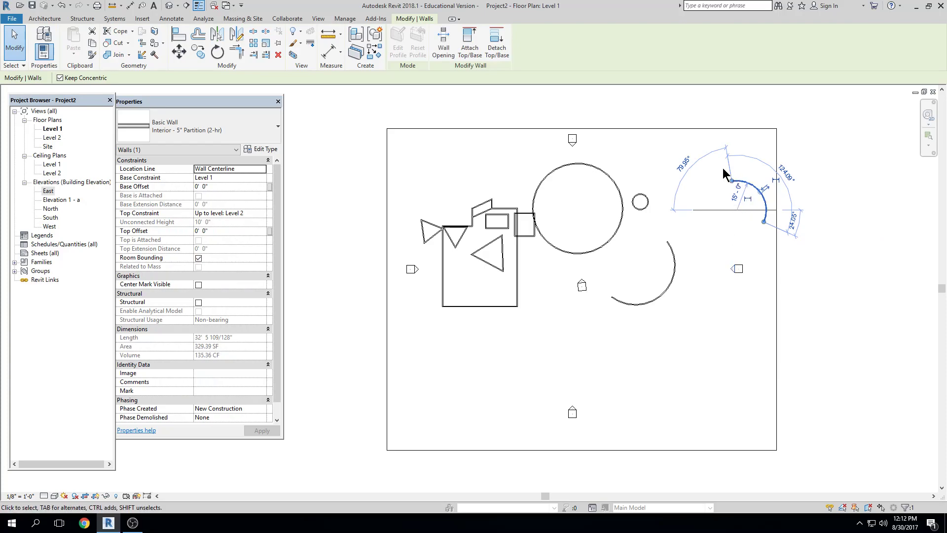
pyautogui.press('Left')
pyautogui.press('Left')
pyautogui.press('Left')
pyautogui.press('Left')
pyautogui.press('Left')
pyautogui.press('Left')
pyautogui.press('Left')
pyautogui.press('Left')
pyautogui.press('Left')
pyautogui.press('Left')
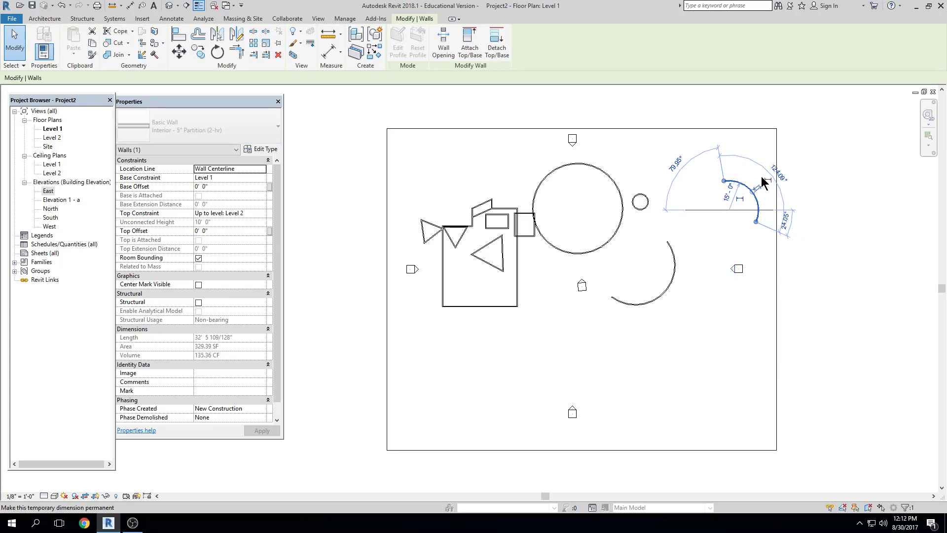
pyautogui.press('Escape')
# Open the East elevation from its marker, set its visual style to Shaded, and examine the end of the walls up close
pyautogui.click(734, 268)
pyautogui.press('Escape')
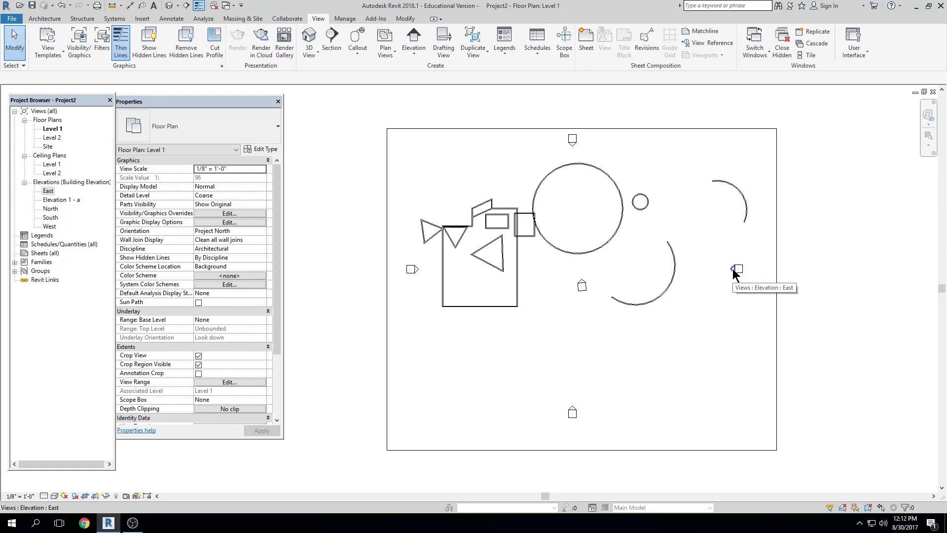
pyautogui.doubleClick(734, 268)
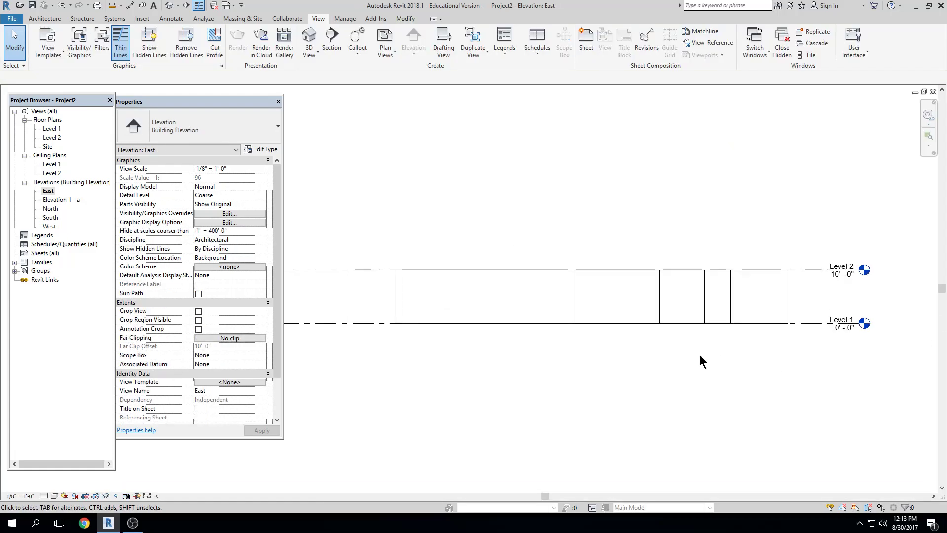
pyautogui.press('s')
pyautogui.press('d')
pyautogui.scroll(3, 434, 300)
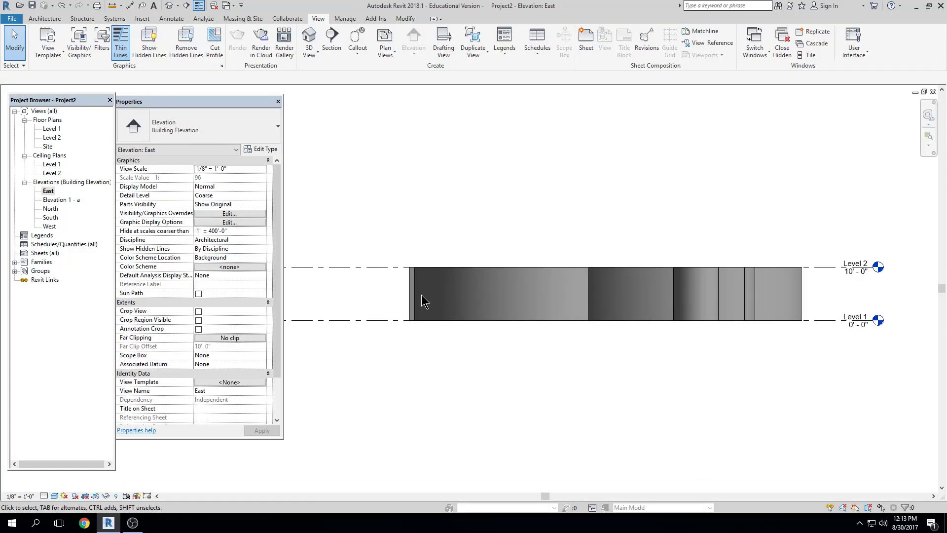
pyautogui.scroll(2, 408, 292)
pyautogui.click(415, 282)
pyautogui.click(501, 142)
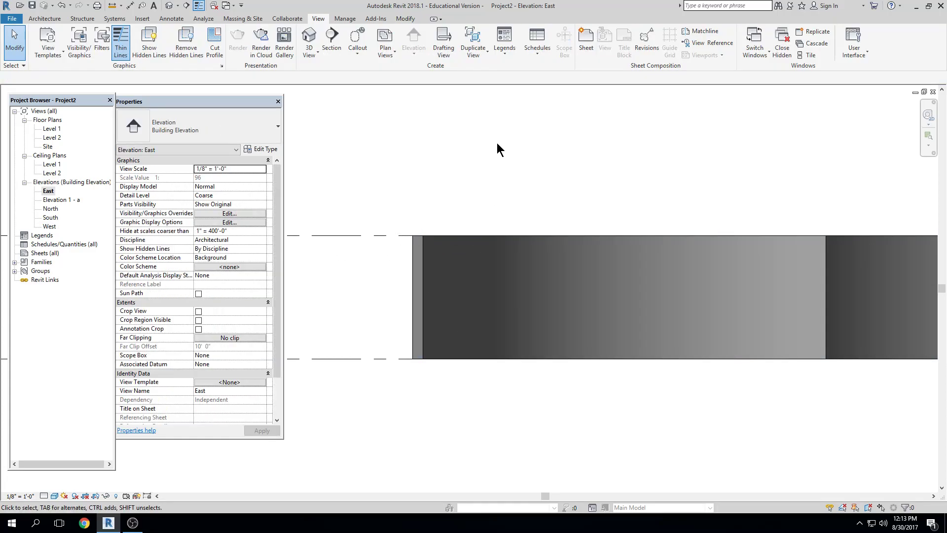
# Tile all open views, maximize Project1's 3D view, and check that project's Level 1 plan and 3D view for content
pyautogui.press('w')
pyautogui.press('t')
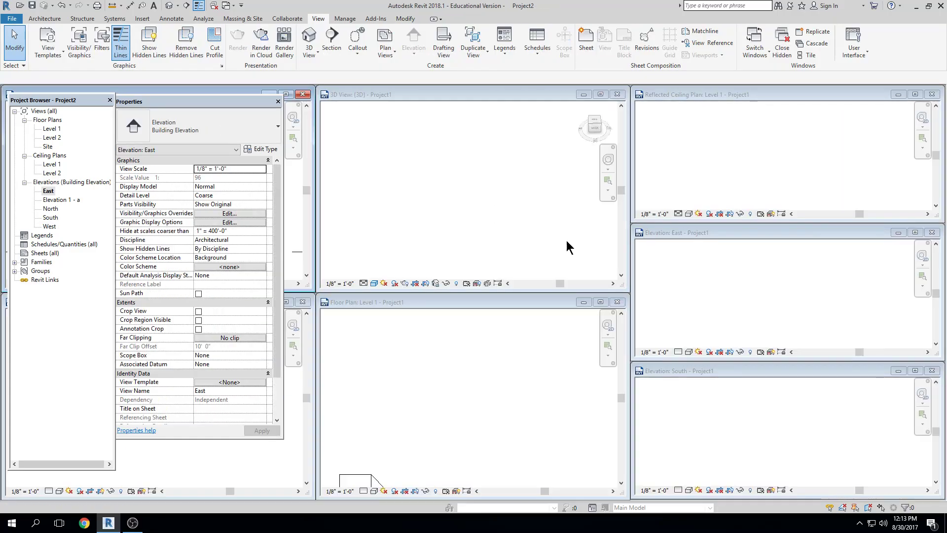
pyautogui.click(605, 95)
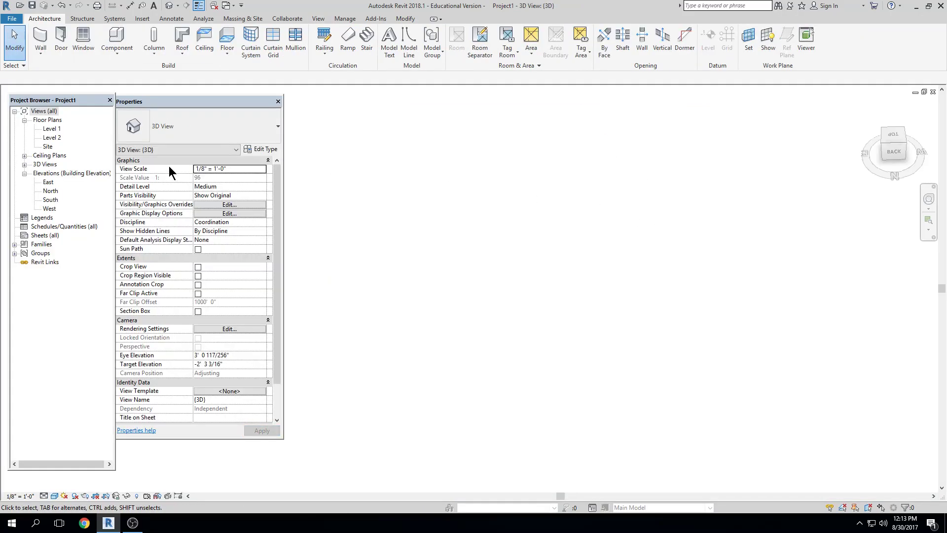
pyautogui.doubleClick(57, 129)
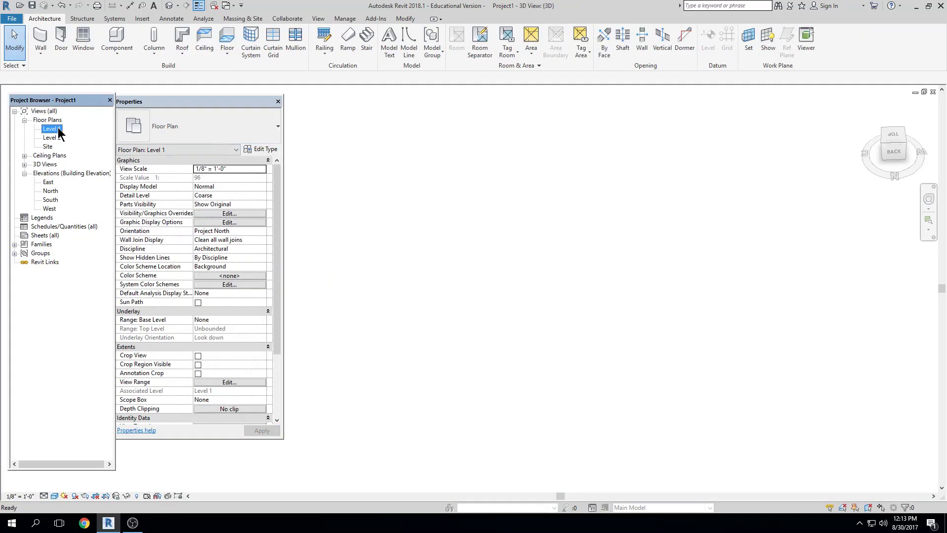
pyautogui.click(216, 6)
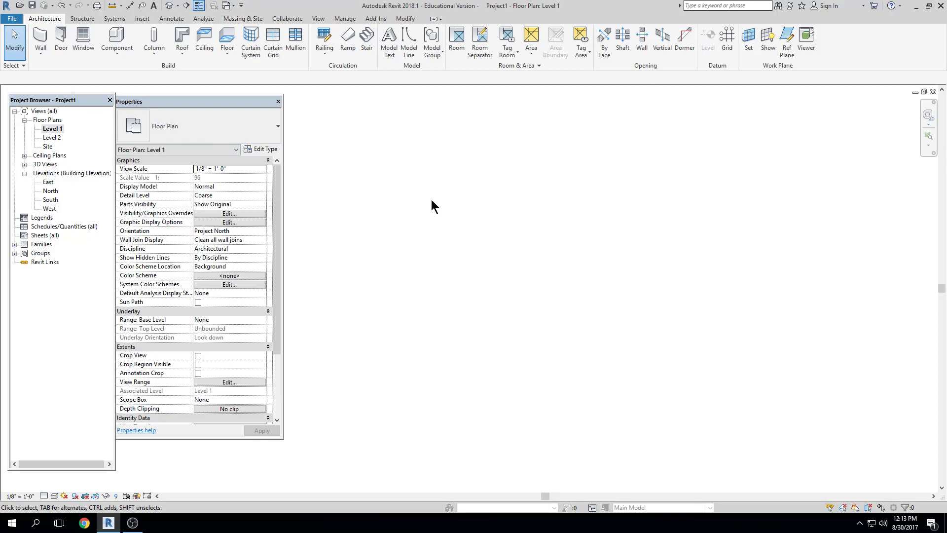
pyautogui.click(169, 5)
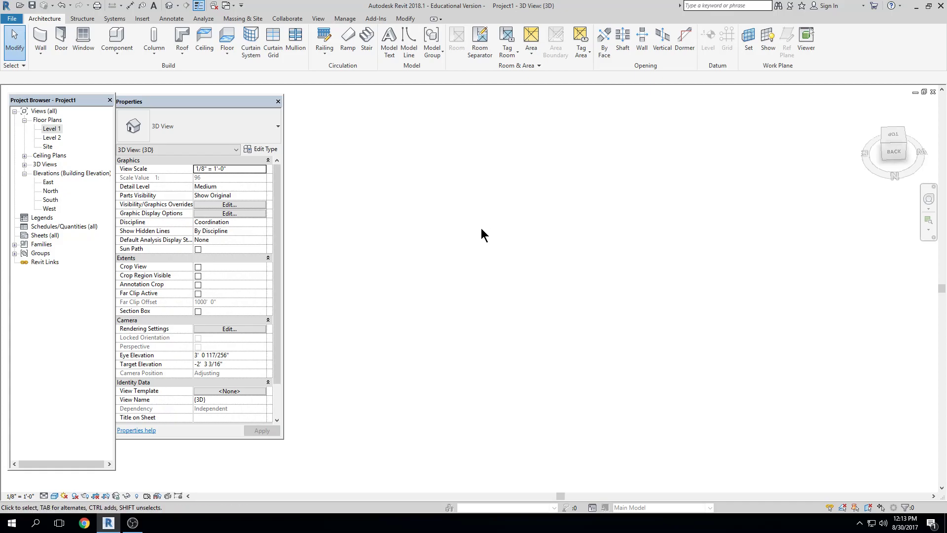
pyautogui.moveTo(481, 228); pyautogui.dragTo(563, 203, button='middle')
# Tile the open views, close Project1's 3D and Level 1 views without saving, and maximize Project2's East elevation
pyautogui.press('w')
pyautogui.press('t')
pyautogui.click(590, 261)
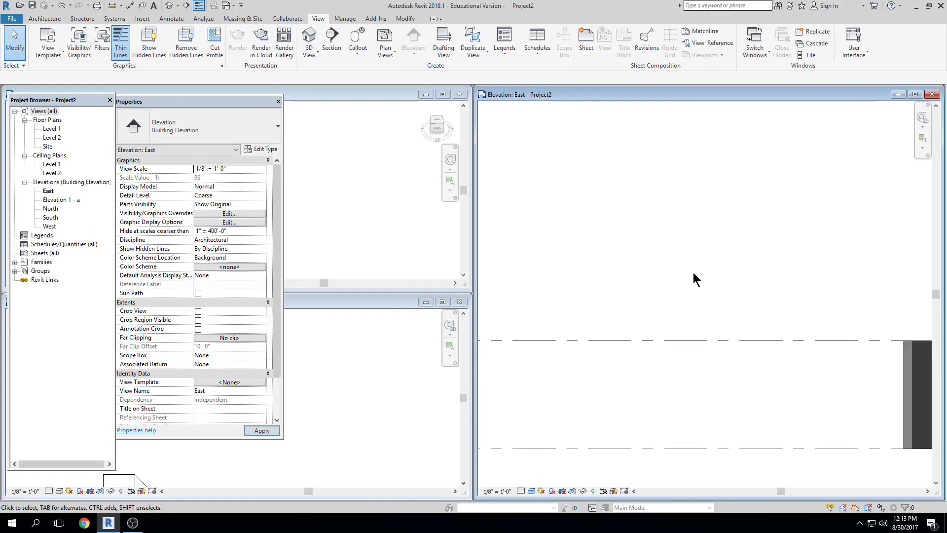
pyautogui.click(459, 94)
pyautogui.click(459, 303)
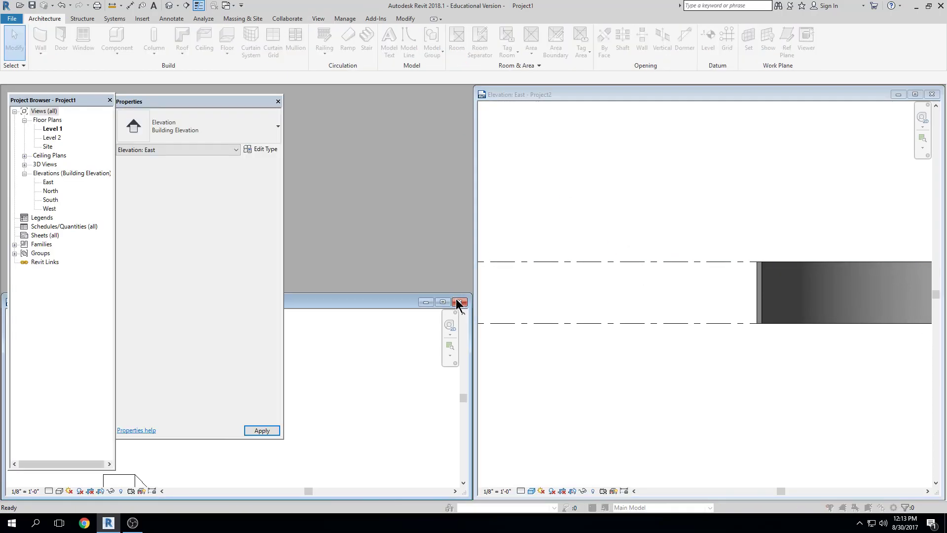
pyautogui.click(485, 260)
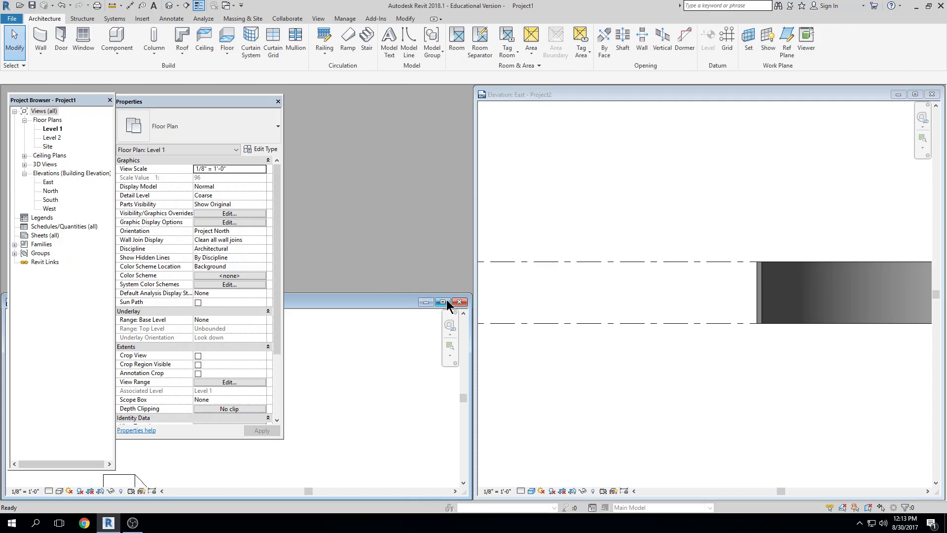
pyautogui.click(460, 303)
pyautogui.click(489, 260)
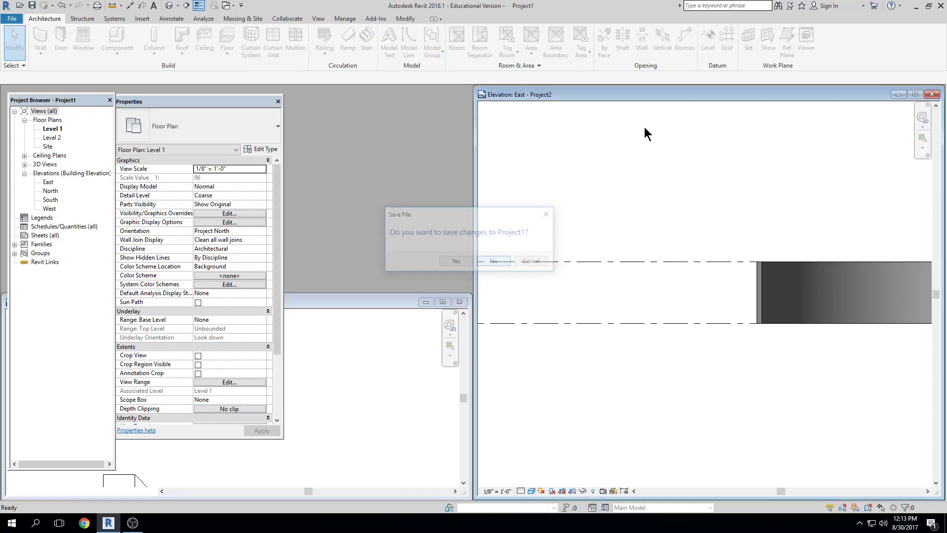
pyautogui.doubleClick(641, 97)
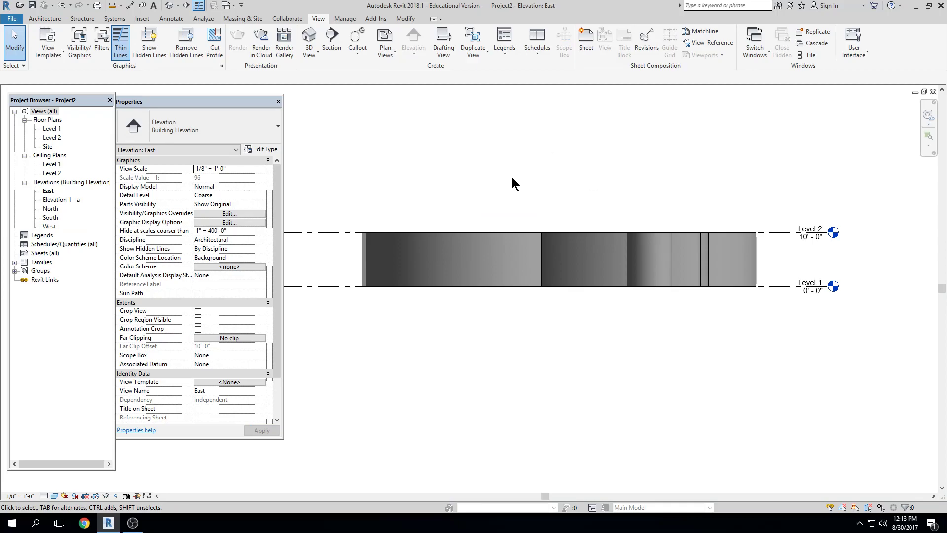
pyautogui.moveTo(512, 177); pyautogui.dragTo(531, 190, button='middle')
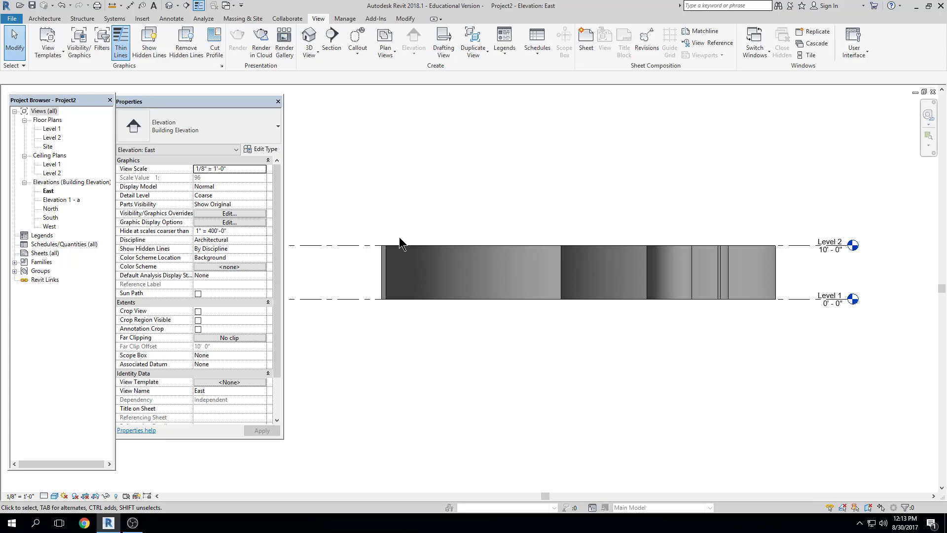
# Open the Level 1 floor plan, tile it beside the East elevation, and fit the whole plan in its window
pyautogui.doubleClick(52, 129)
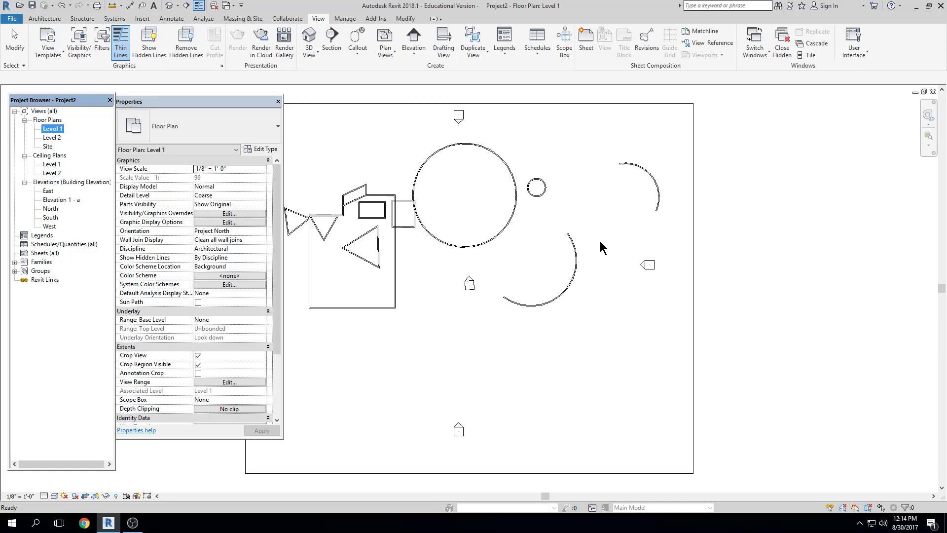
pyautogui.click(613, 232)
pyautogui.press('w')
pyautogui.press('t')
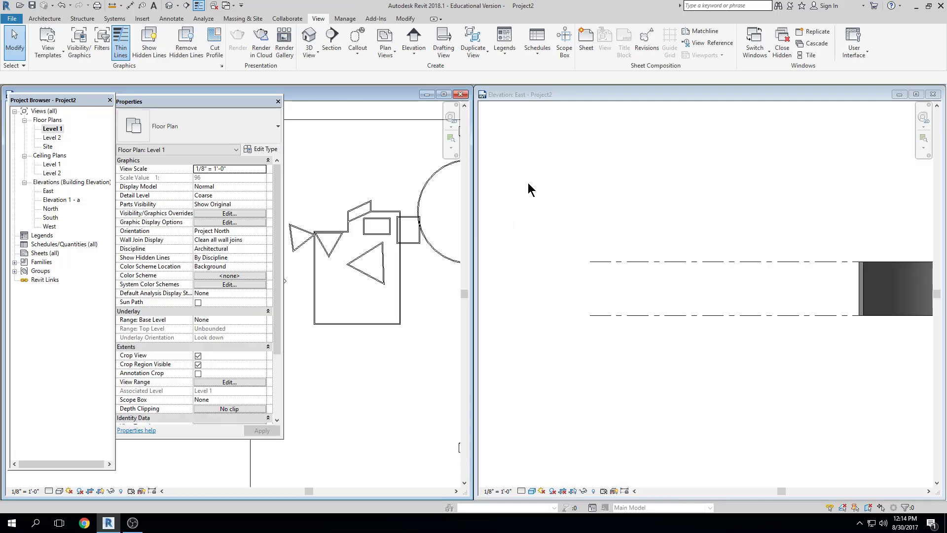
pyautogui.click(674, 228)
pyautogui.scroll(-1, 293, 256)
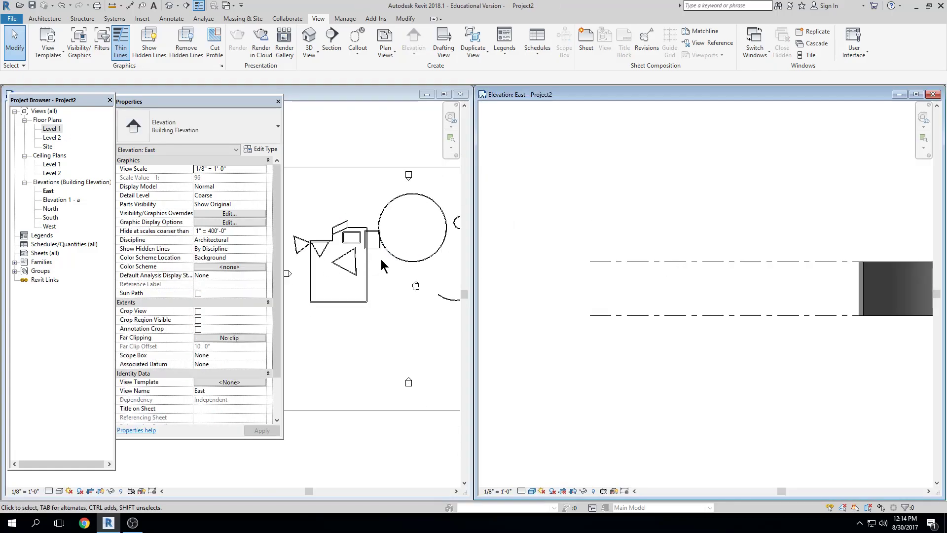
pyautogui.scroll(-1, 383, 262)
pyautogui.click(413, 255)
pyautogui.scroll(-1, 389, 248)
pyautogui.moveTo(402, 256); pyautogui.dragTo(359, 246, button='middle')
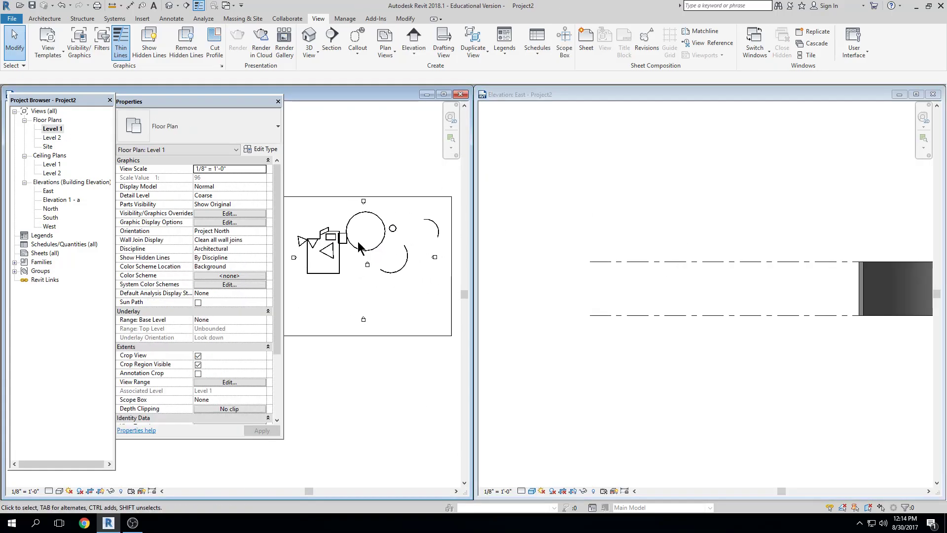
# Check the upper-right arc wall against the East view line in plan, and select the wall to highlight it in the East elevation
pyautogui.click(432, 232)
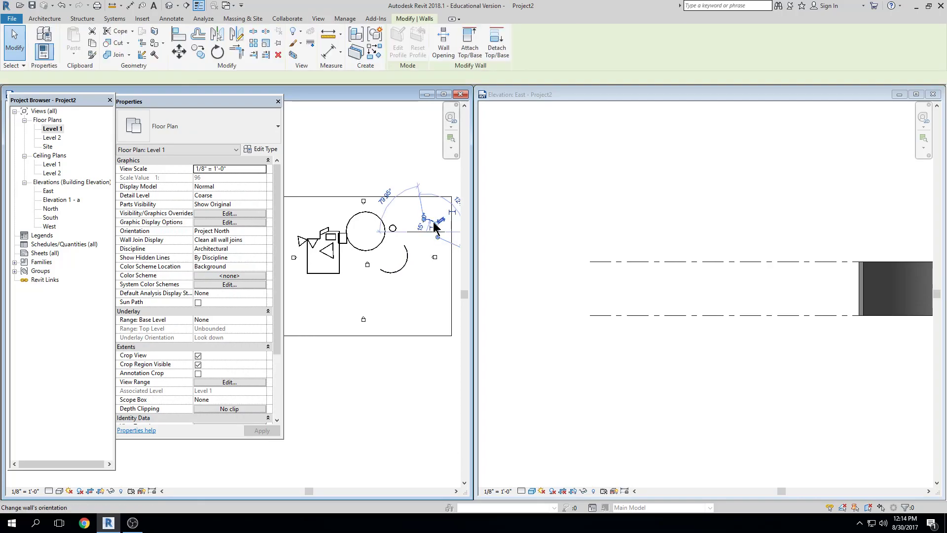
pyautogui.click(433, 257)
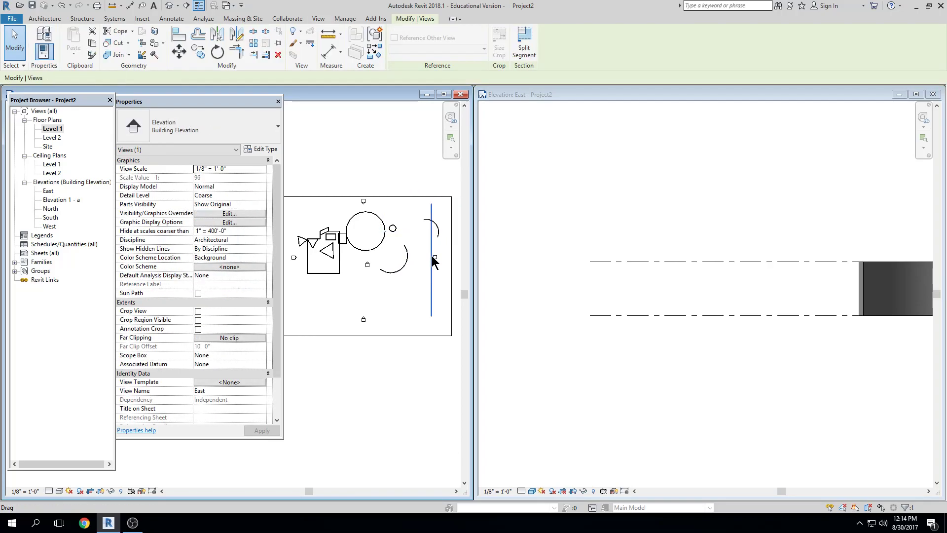
pyautogui.click(437, 226)
pyautogui.click(583, 174)
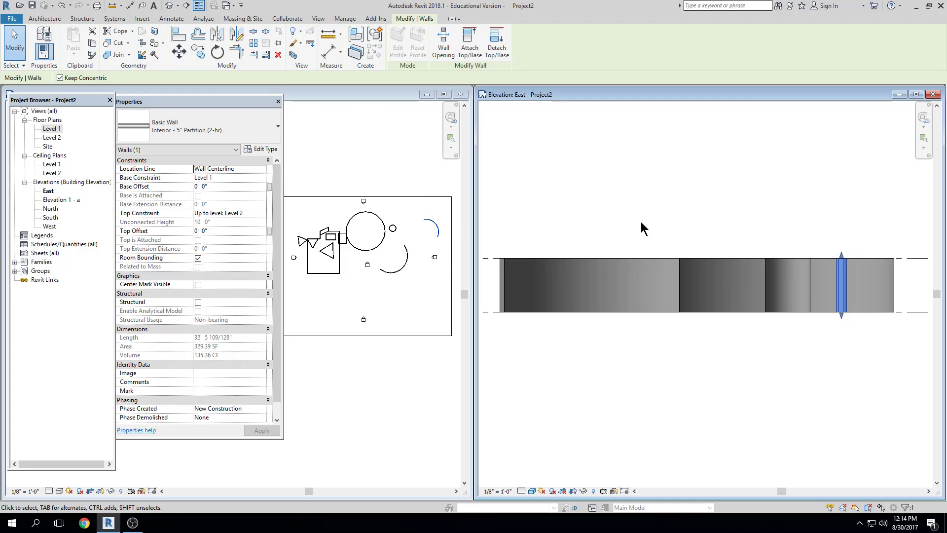
# Examine the cut arc wall up close in the East elevation, and reselect it in both views to match the cut portion
pyautogui.scroll(5, 768, 264)
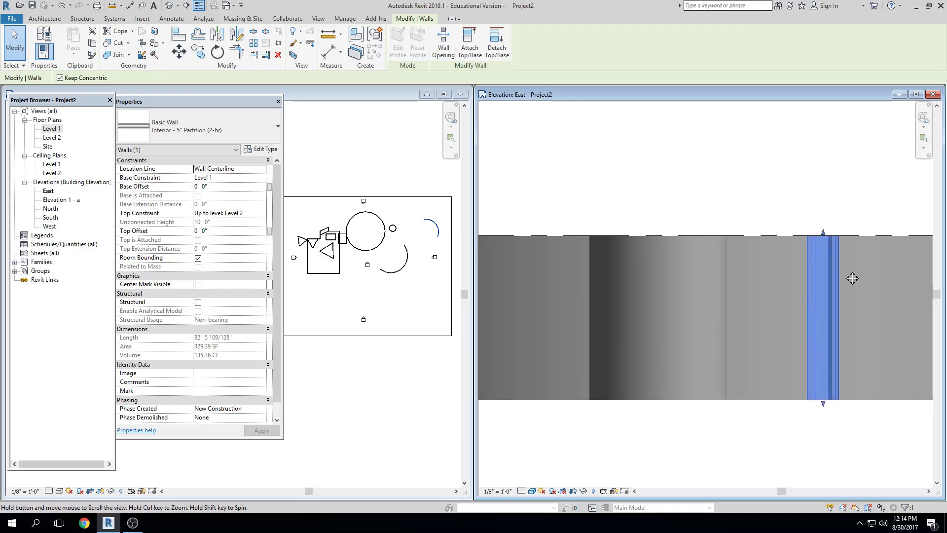
pyautogui.moveTo(859, 281); pyautogui.dragTo(794, 256, button='middle')
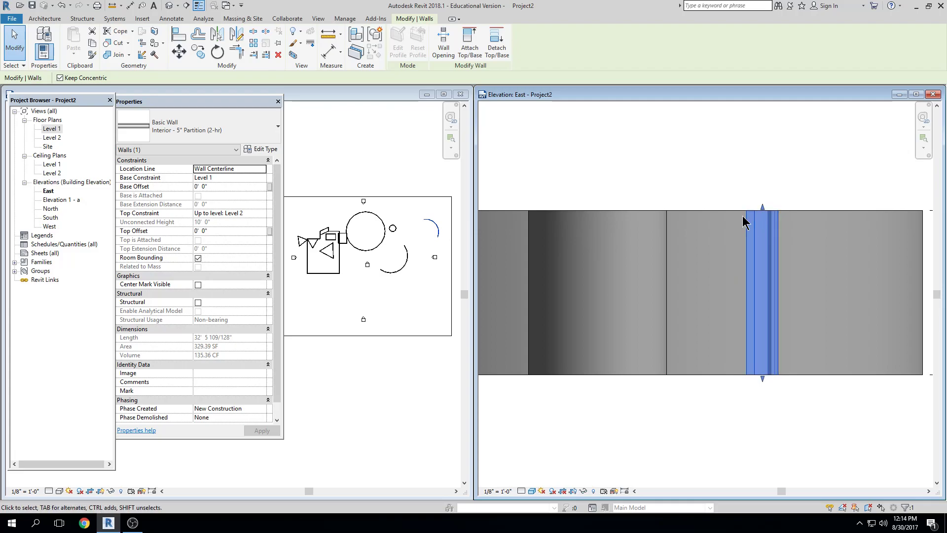
pyautogui.press('Escape')
pyautogui.click(770, 292)
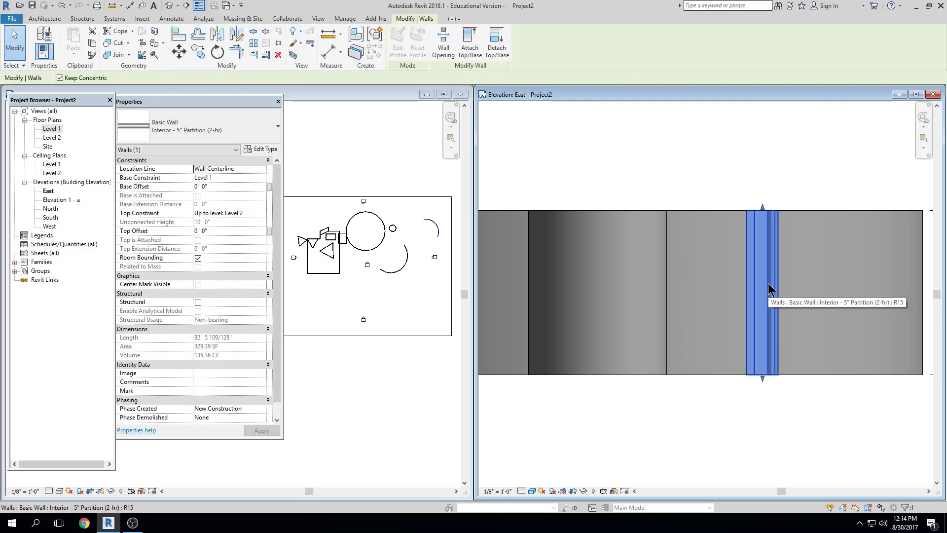
pyautogui.click(433, 230)
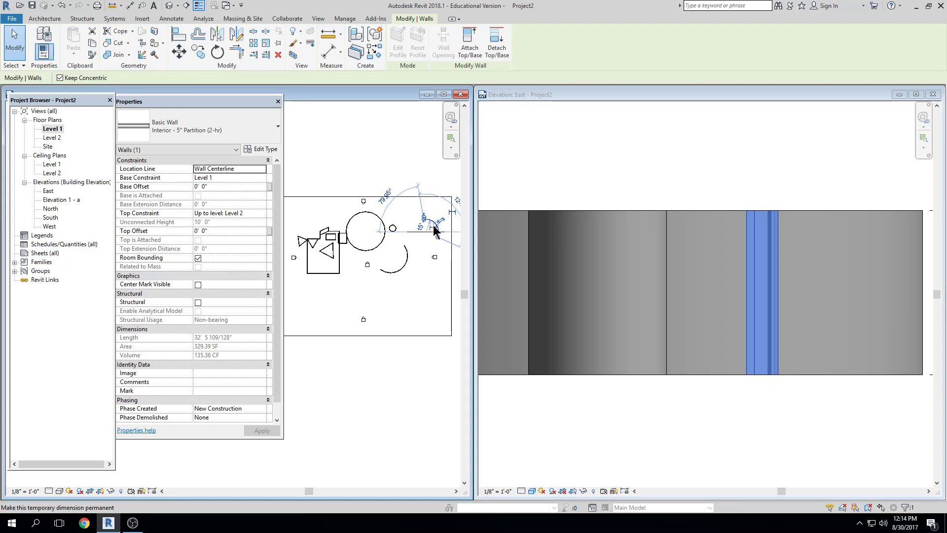
# Nudge the upper-right arc wall east and west across the East view line, comparing the East elevation, and leave it just west of the line
pyautogui.press('Escape')
pyautogui.click(437, 226)
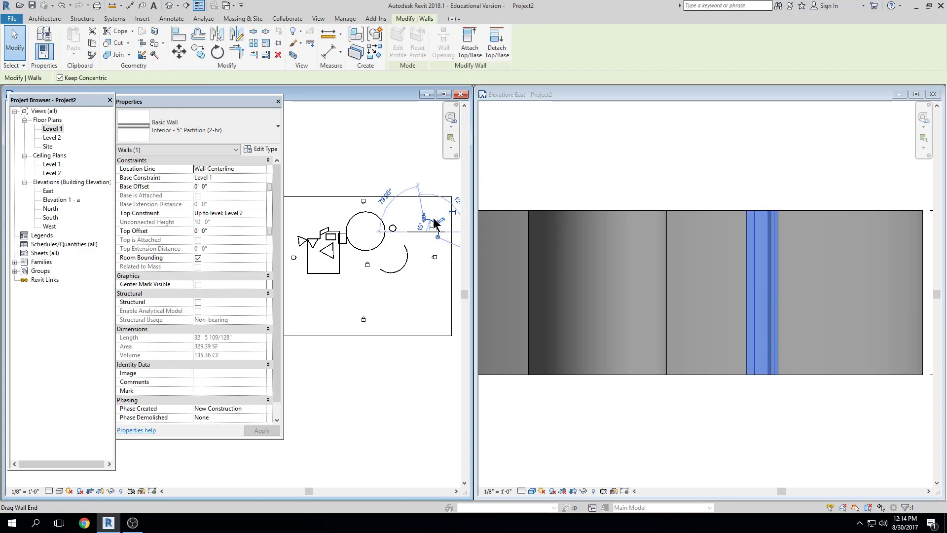
pyautogui.press('Left')
pyautogui.press('Left')
pyautogui.press('Left')
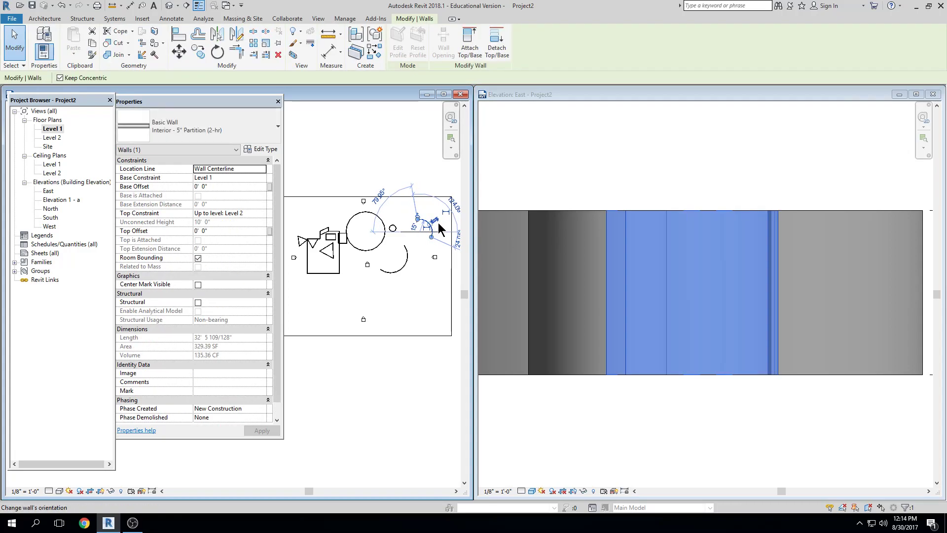
pyautogui.press('Right')
pyautogui.press('Right')
pyautogui.press('Right')
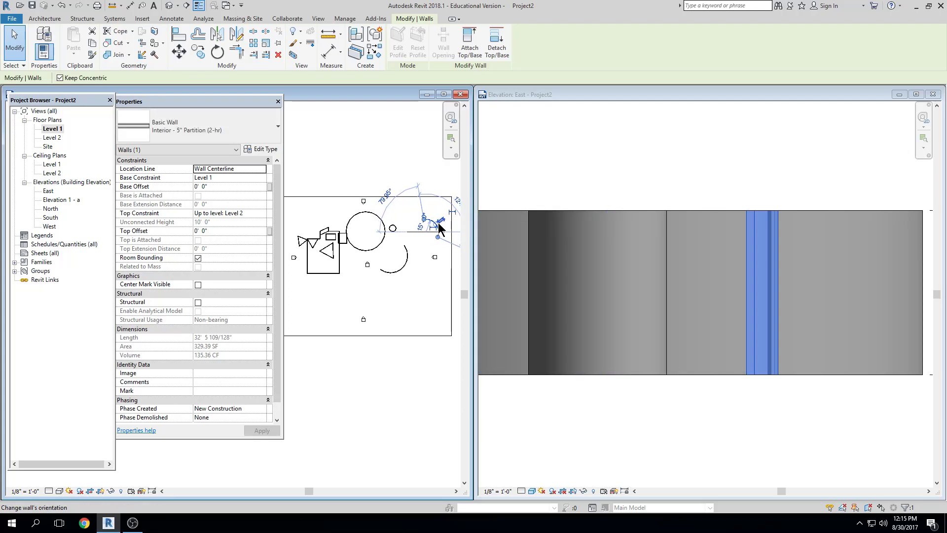
pyautogui.press('Right')
pyautogui.press('Right')
pyautogui.press('Right')
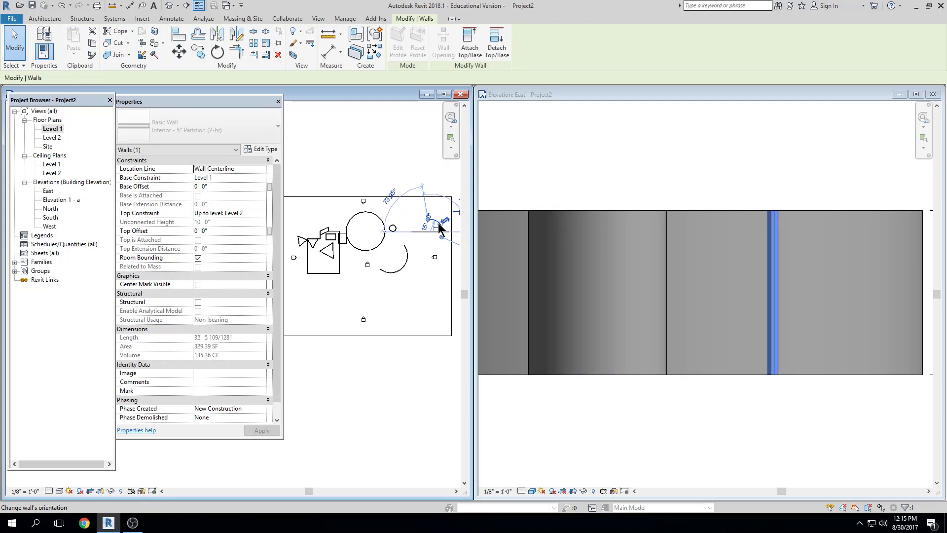
pyautogui.press('Left')
pyautogui.press('Left')
pyautogui.press('Left')
pyautogui.press('Left')
pyautogui.press('Left')
pyautogui.press('Left')
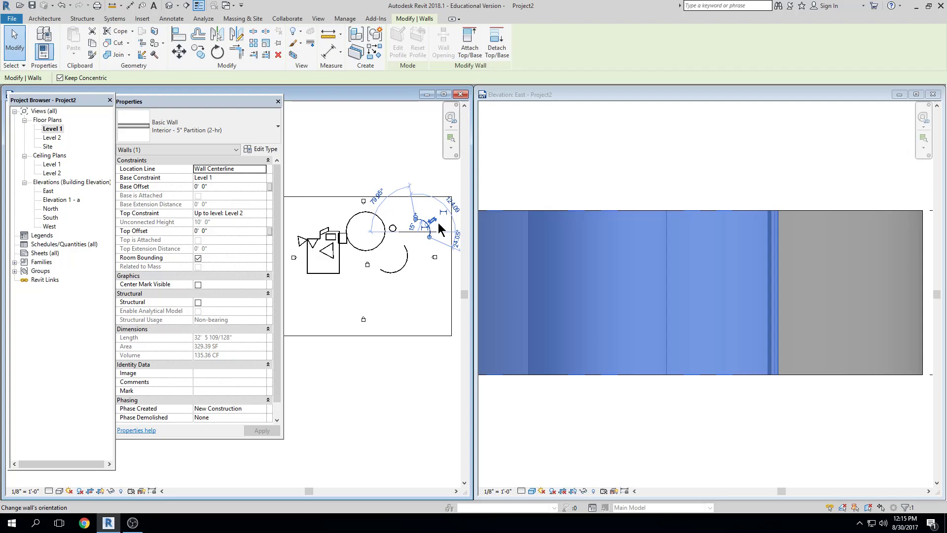
pyautogui.press('Escape')
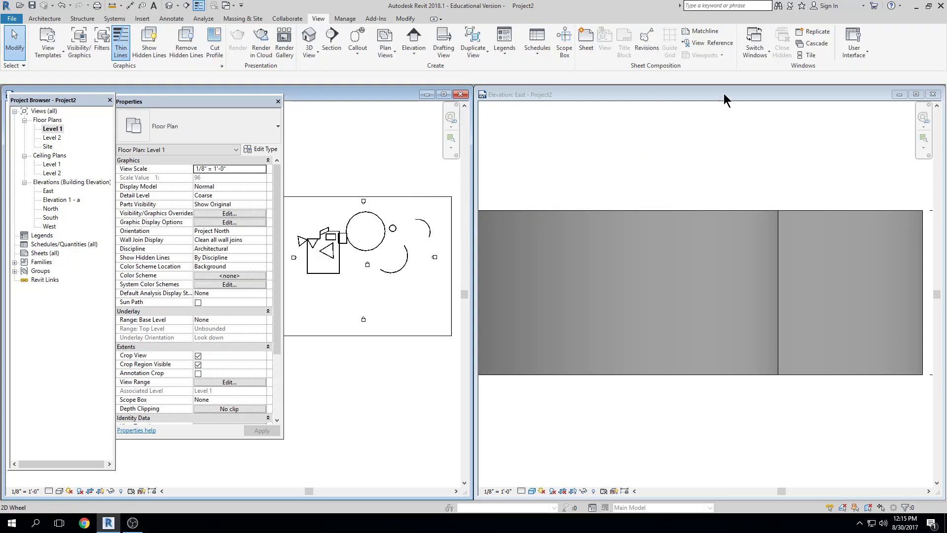
# Maximize the Level 1 floor plan and select the East elevation marker's square body to examine its view directions
pyautogui.click(444, 94)
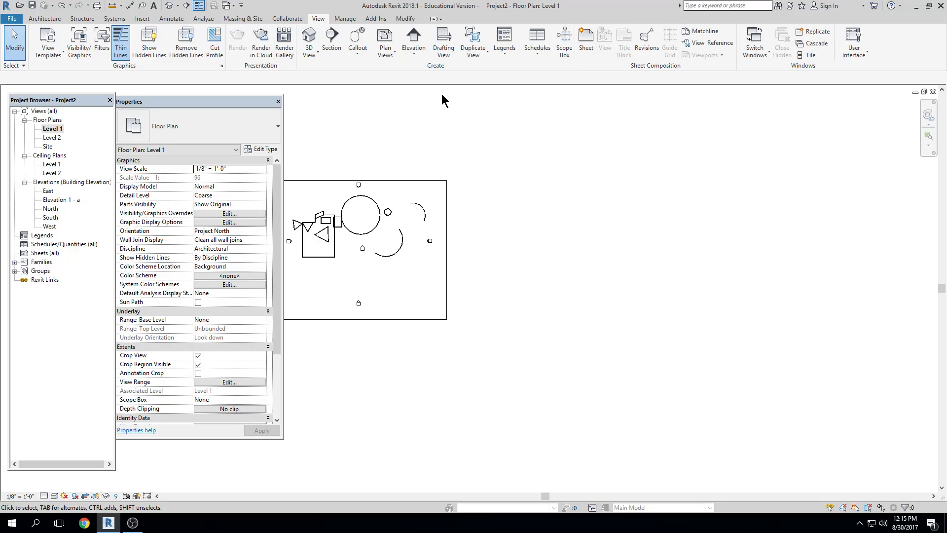
pyautogui.scroll(5, 415, 243)
pyautogui.scroll(3, 437, 243)
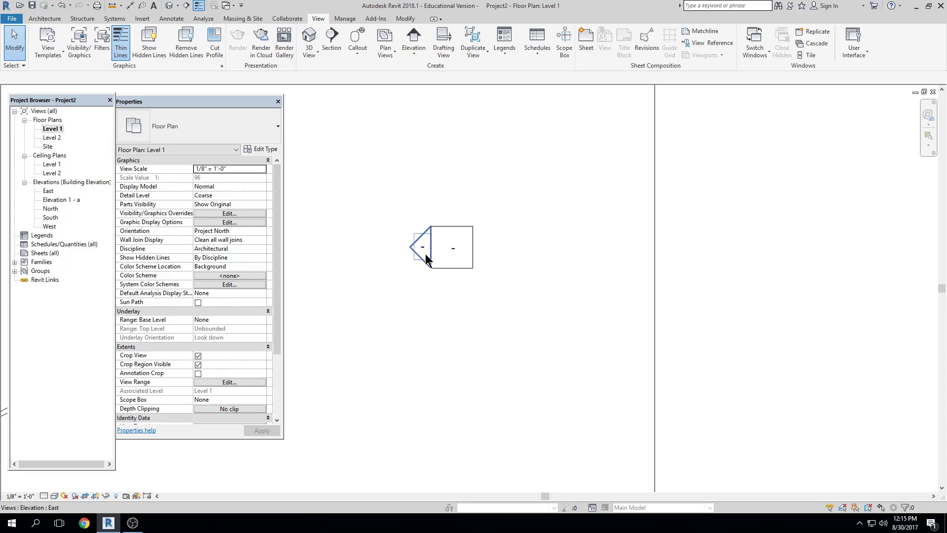
pyautogui.click(464, 245)
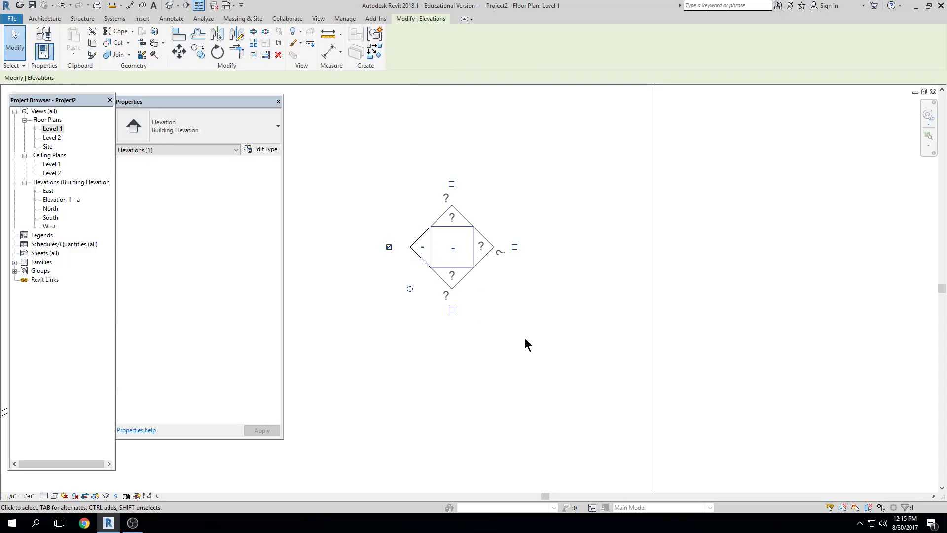
pyautogui.click(454, 331)
# Move the East elevation's view line west in the plan, past the upper-right arc wall, until it runs through the large circular wall
pyautogui.click(422, 246)
pyautogui.scroll(-5, 424, 257)
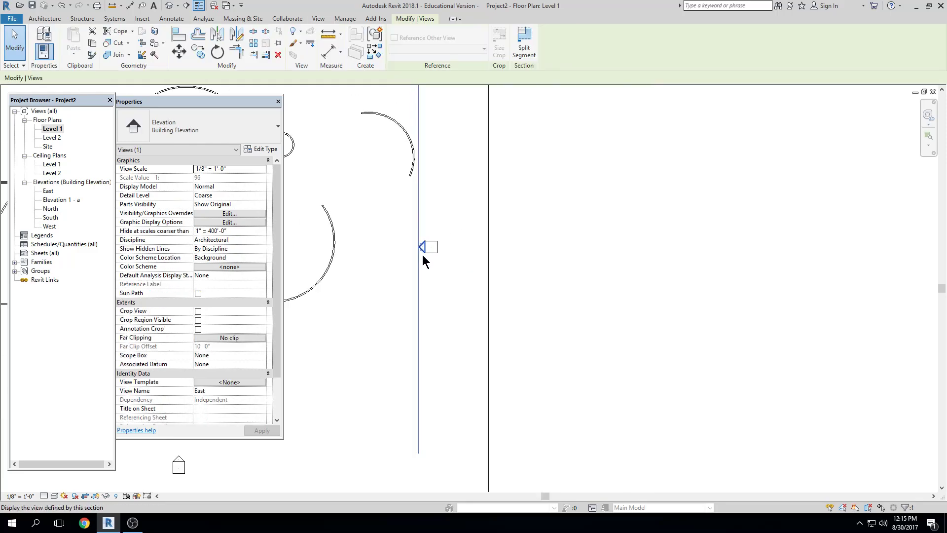
pyautogui.moveTo(418, 265)
pyautogui.mouseDown()
pyautogui.moveTo(436, 265)
pyautogui.moveTo(392, 266)
pyautogui.moveTo(407, 268)
pyautogui.mouseUp()
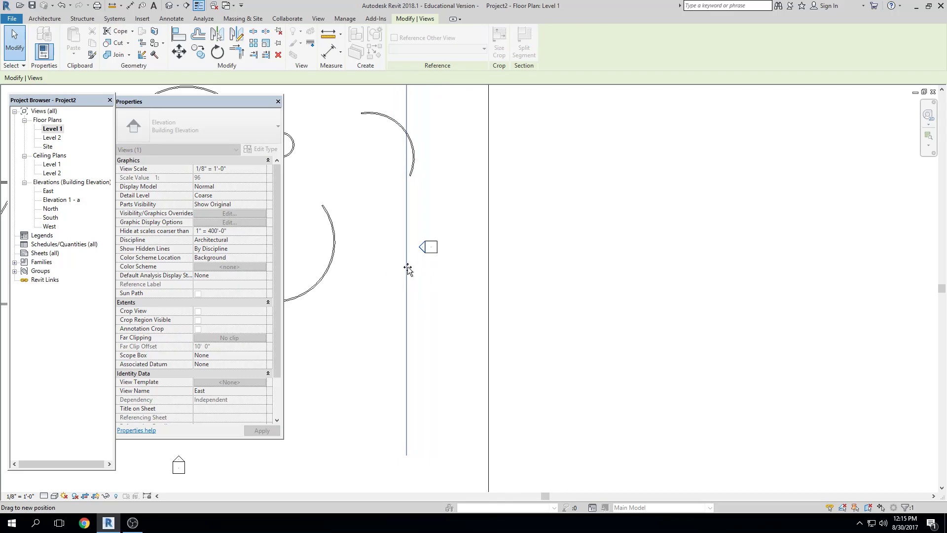
pyautogui.click(433, 263)
pyautogui.scroll(2, 414, 250)
pyautogui.click(424, 246)
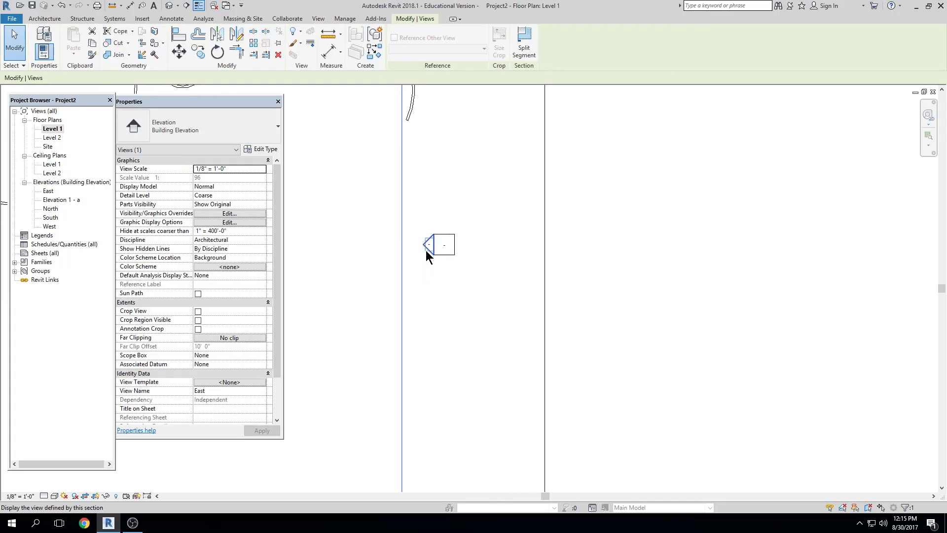
pyautogui.moveTo(399, 227)
pyautogui.mouseDown()
pyautogui.moveTo(328, 228)
pyautogui.moveTo(432, 227)
pyautogui.moveTo(384, 233)
pyautogui.mouseUp()
pyautogui.scroll(-5, 484, 254)
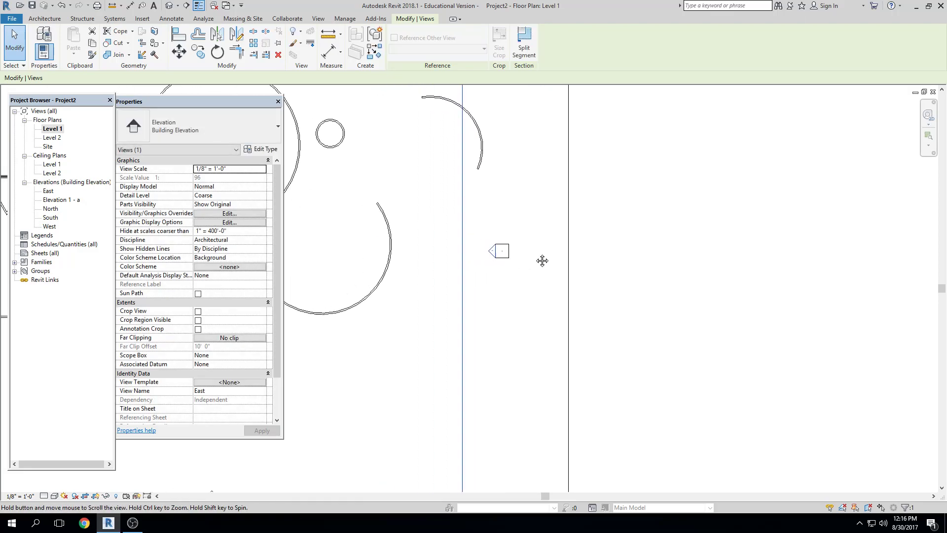
pyautogui.moveTo(601, 255); pyautogui.dragTo(627, 256, button='middle')
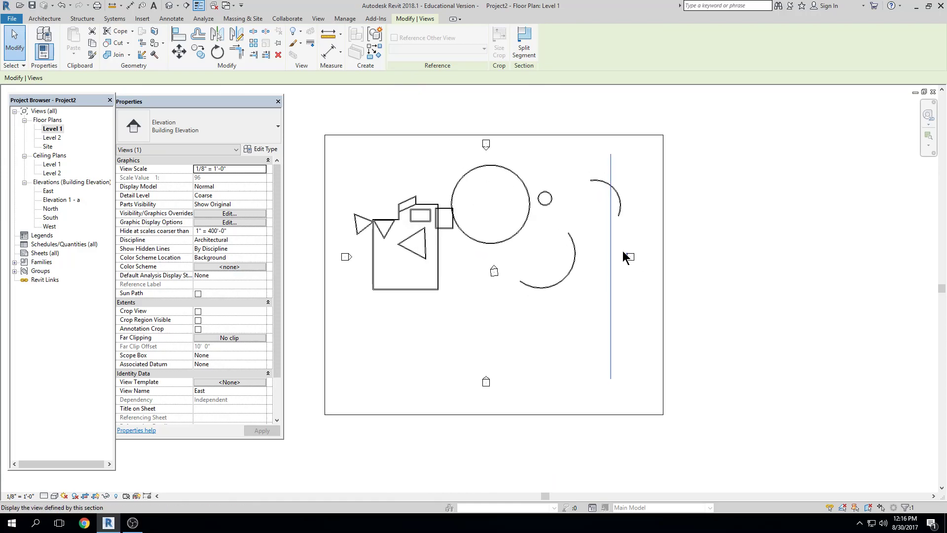
pyautogui.moveTo(611, 246); pyautogui.dragTo(471, 247)
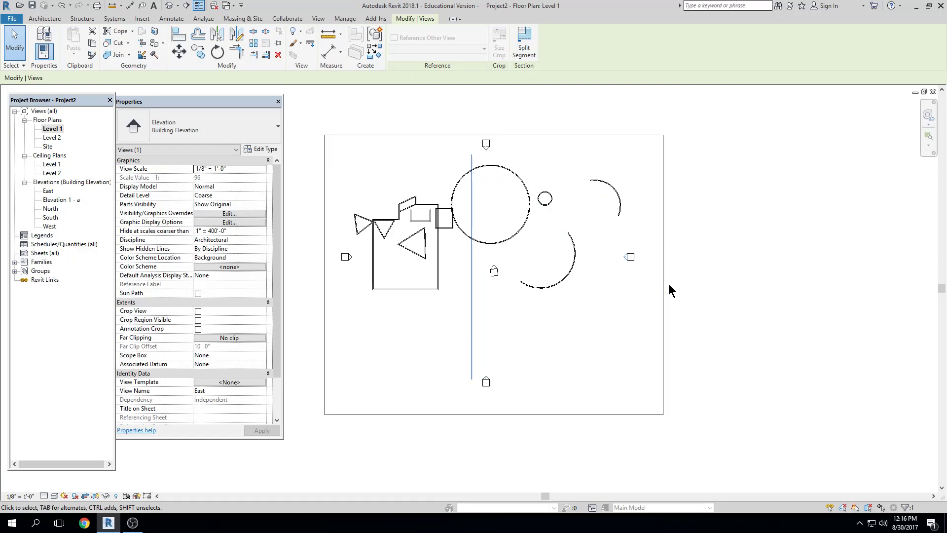
pyautogui.click(421, 127)
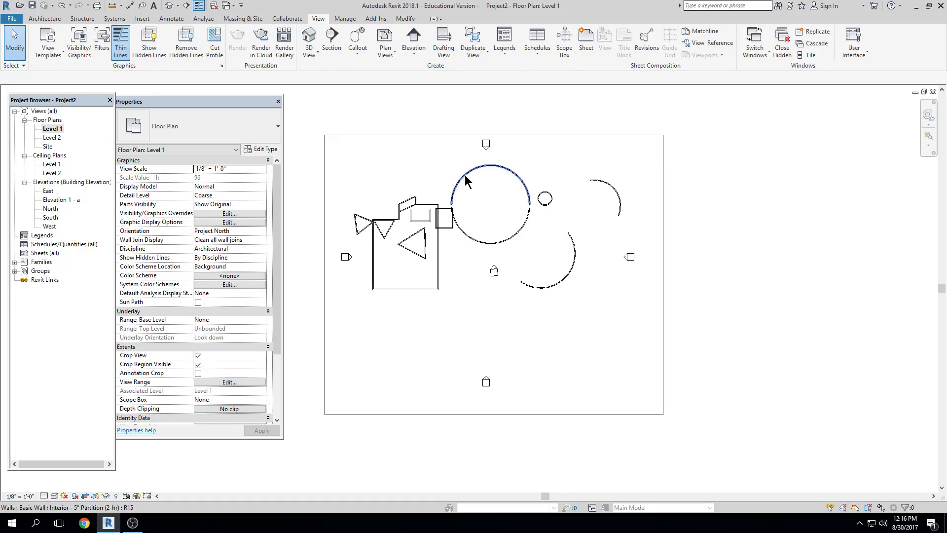
pyautogui.click(35, 21)
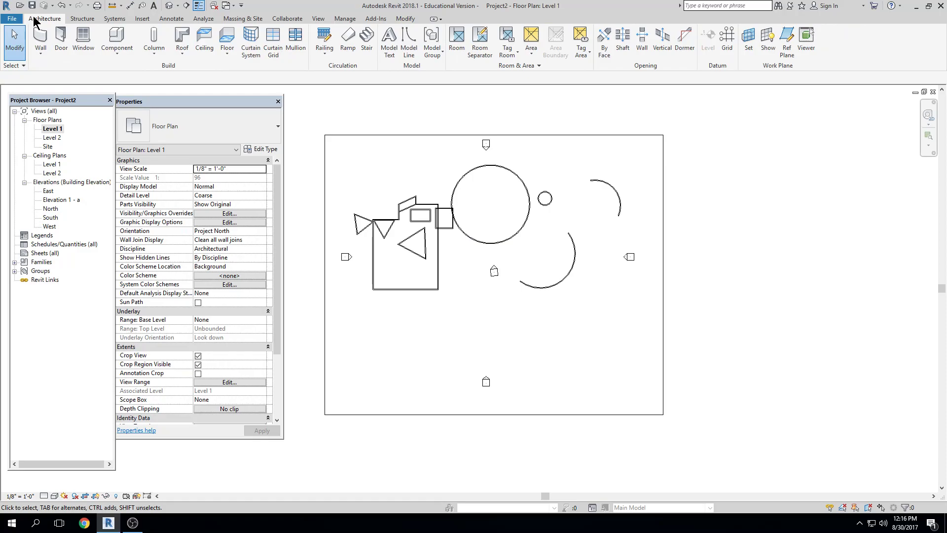
pyautogui.doubleClick(40, 36)
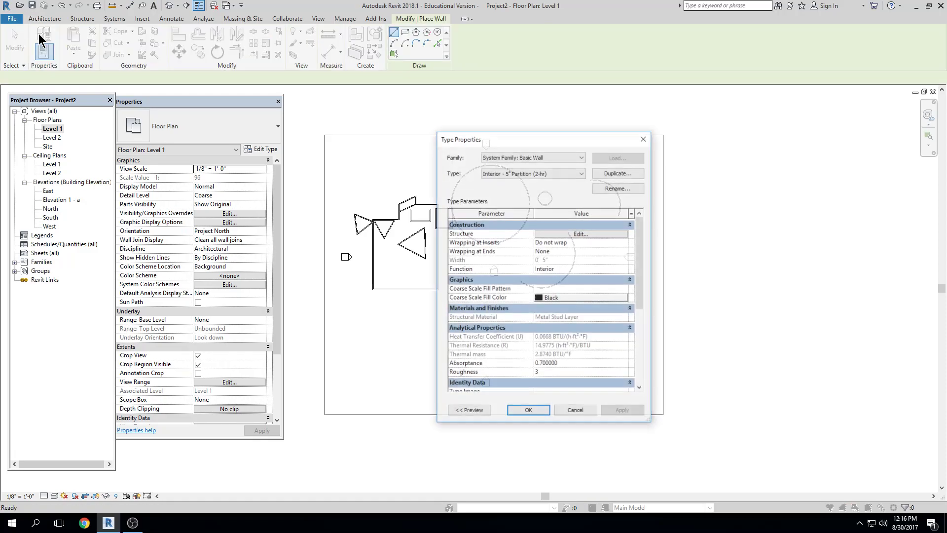
pyautogui.press('Escape')
pyautogui.click(38, 18)
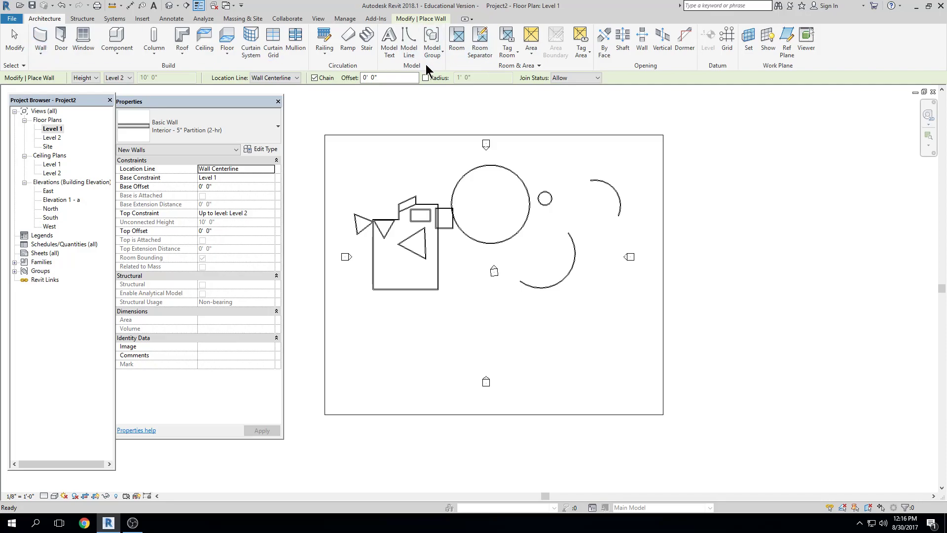
pyautogui.click(40, 53)
pyautogui.click(59, 71)
pyautogui.press('Escape')
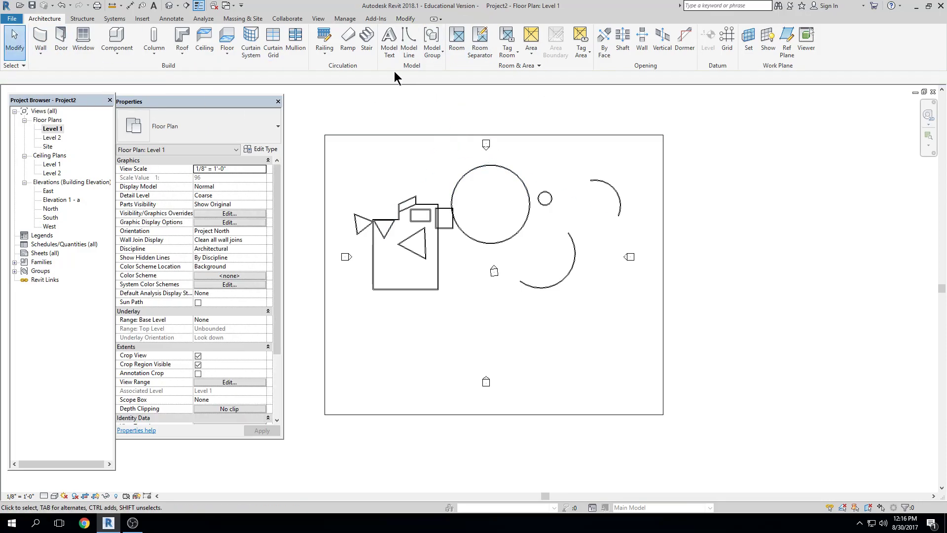
# Create two walls parallel to the upper-right arc wall, one inside and one outside, using Pick Lines with a 6' 0" offset
pyautogui.click(43, 37)
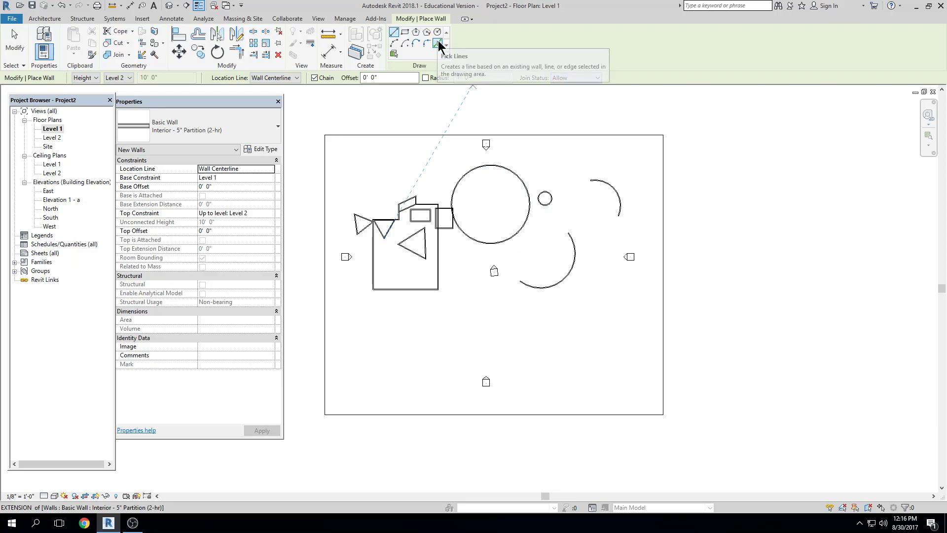
pyautogui.click(438, 43)
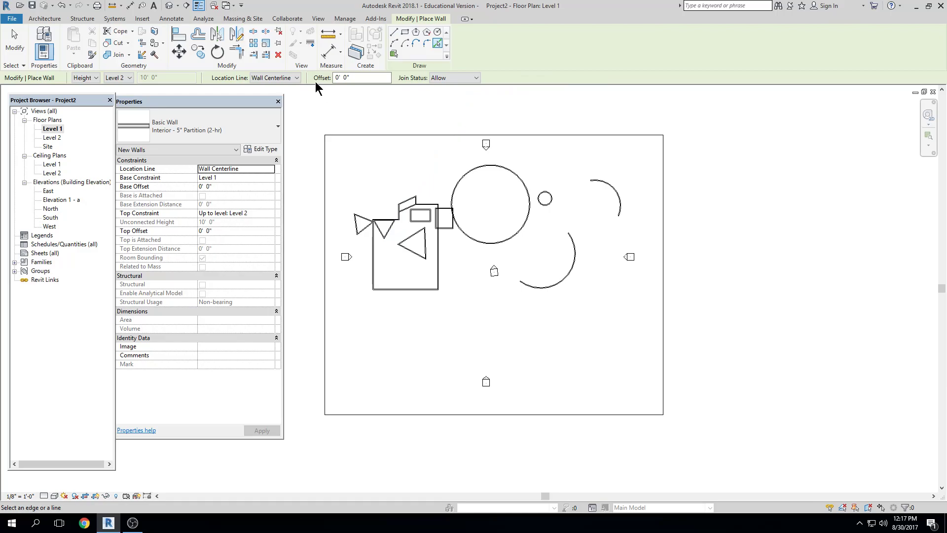
pyautogui.moveTo(351, 77); pyautogui.dragTo(319, 77)
pyautogui.write('6')
pyautogui.scroll(2, 420, 178)
pyautogui.moveTo(482, 160); pyautogui.dragTo(456, 200, button='middle')
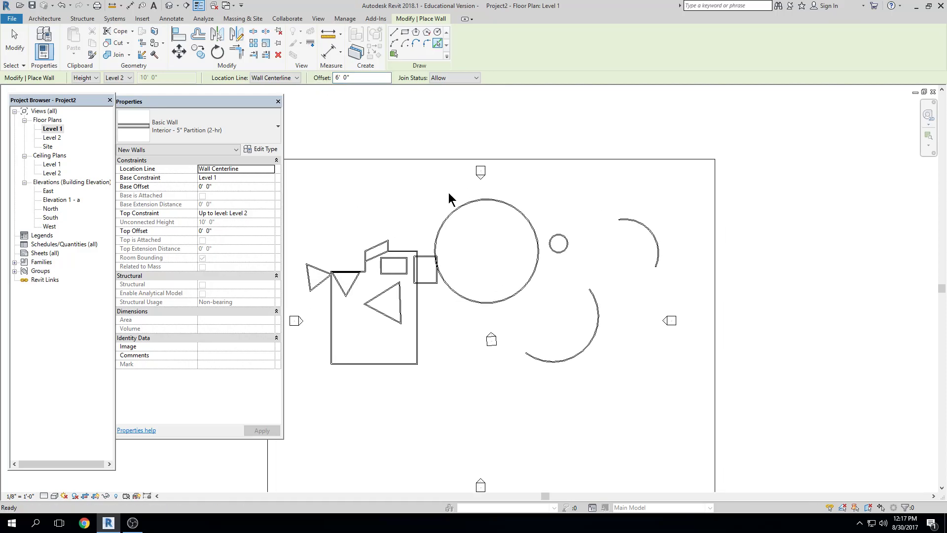
pyautogui.scroll(3, 473, 188)
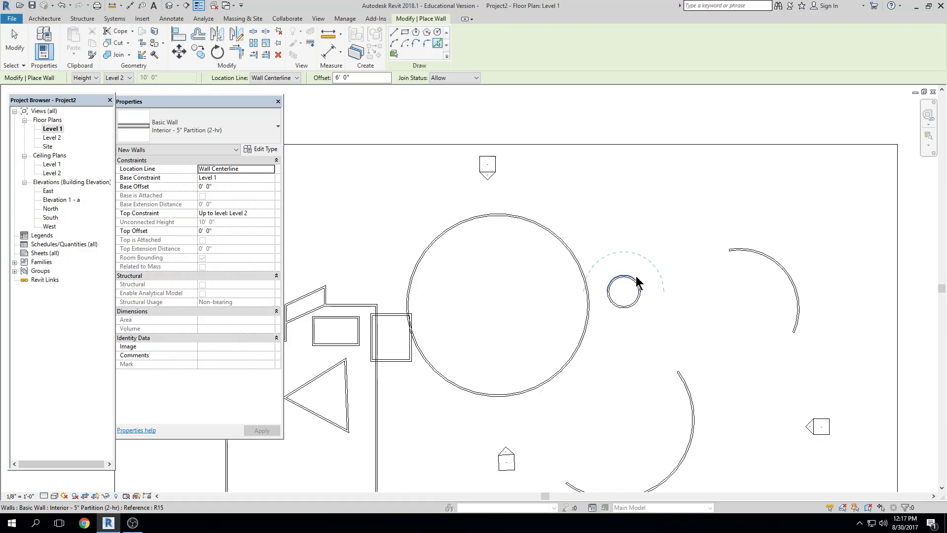
pyautogui.click(767, 262)
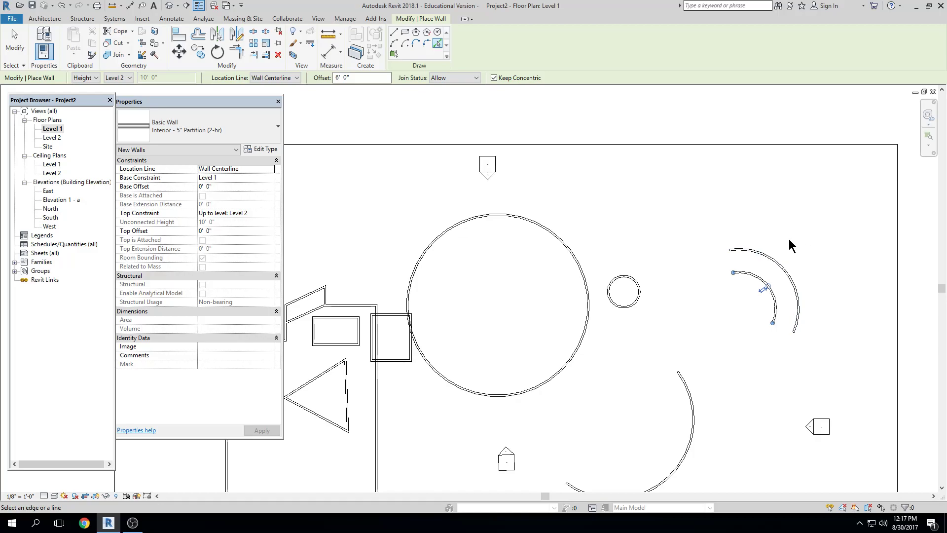
pyautogui.click(786, 265)
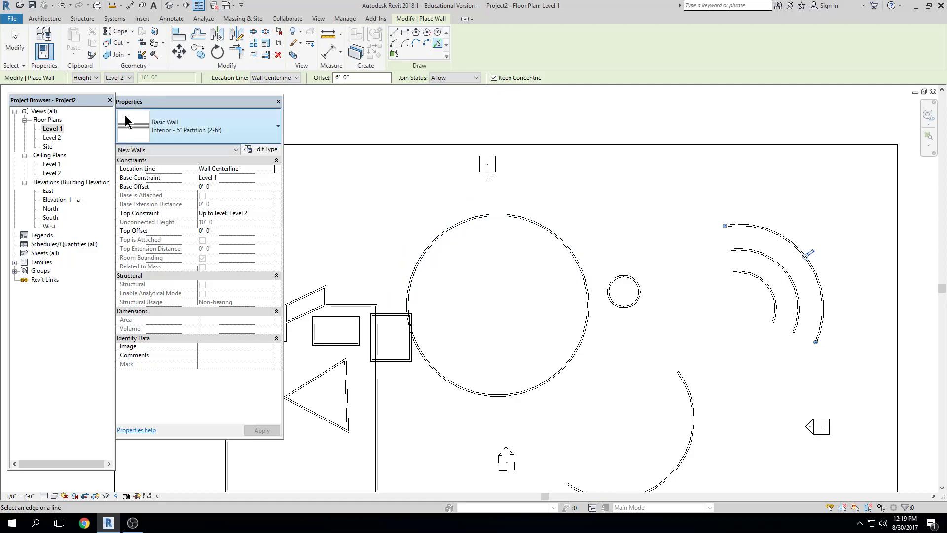
# Draw a vertical building section through the large circular wall in the Level 1 plan, looking east toward the arc walls
pyautogui.click(189, 7)
pyautogui.click(487, 190)
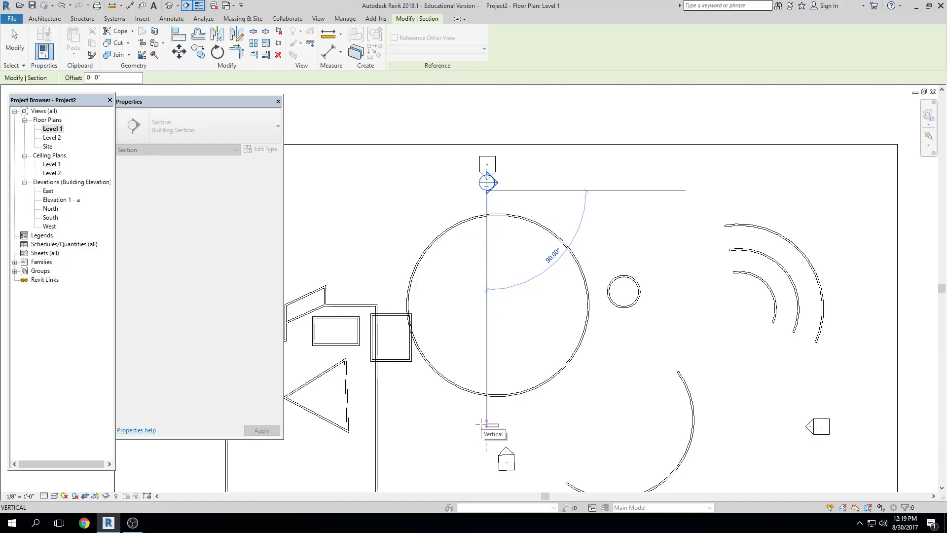
pyautogui.click(481, 424)
pyautogui.press('Escape')
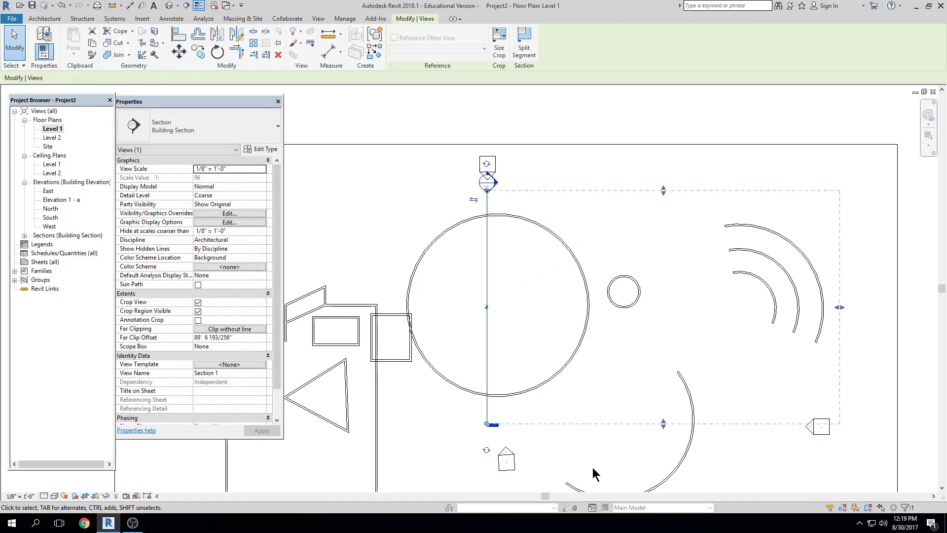
# Open the new section view from its section head and select its crop region to examine the view's extents
pyautogui.doubleClick(487, 182)
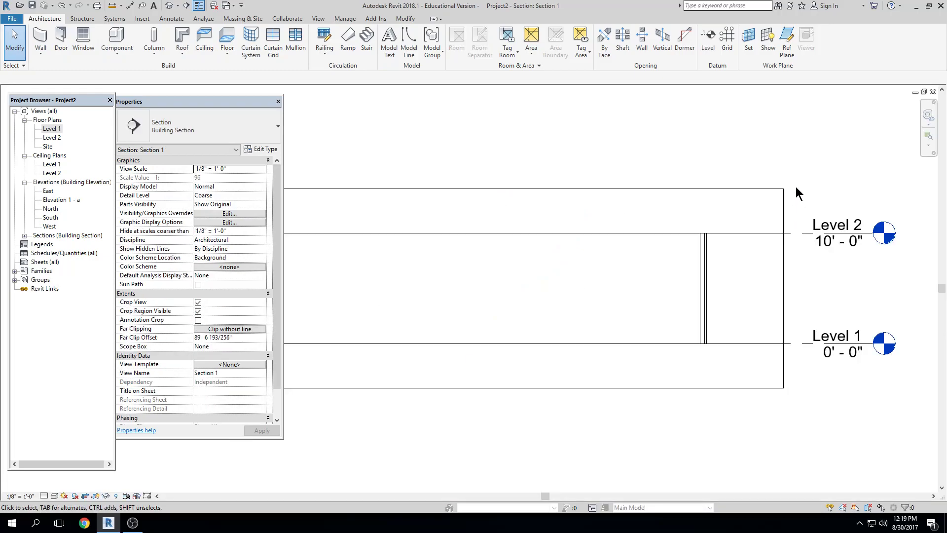
pyautogui.scroll(-3, 796, 186)
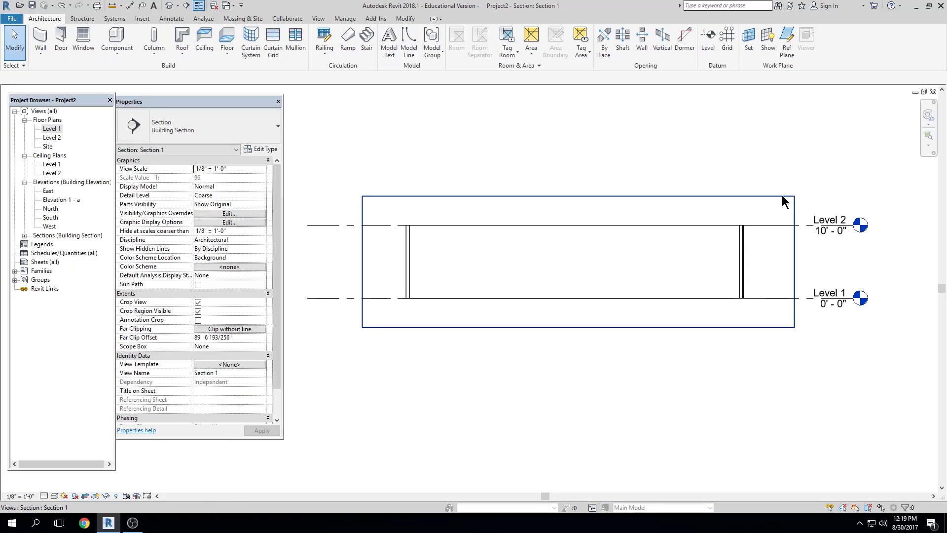
pyautogui.click(784, 196)
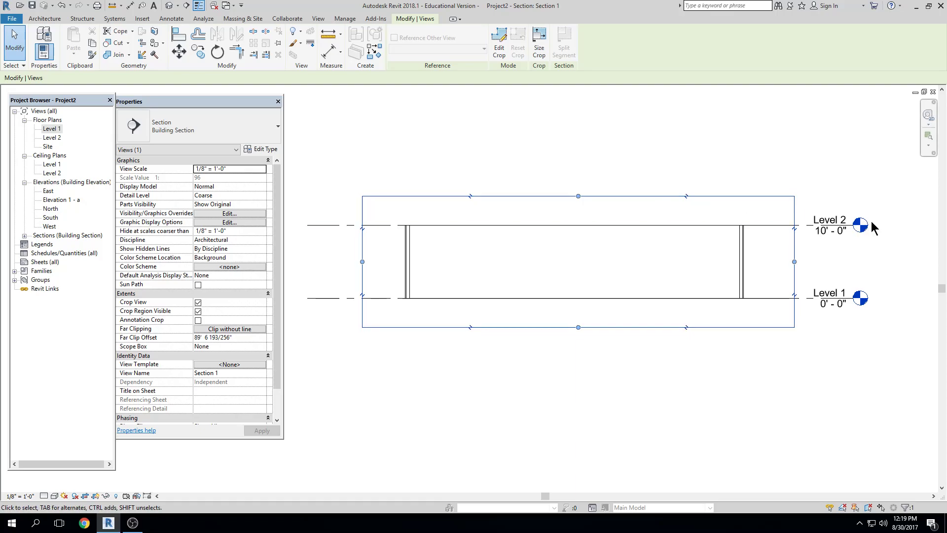
pyautogui.scroll(1, 747, 250)
pyautogui.click(860, 270)
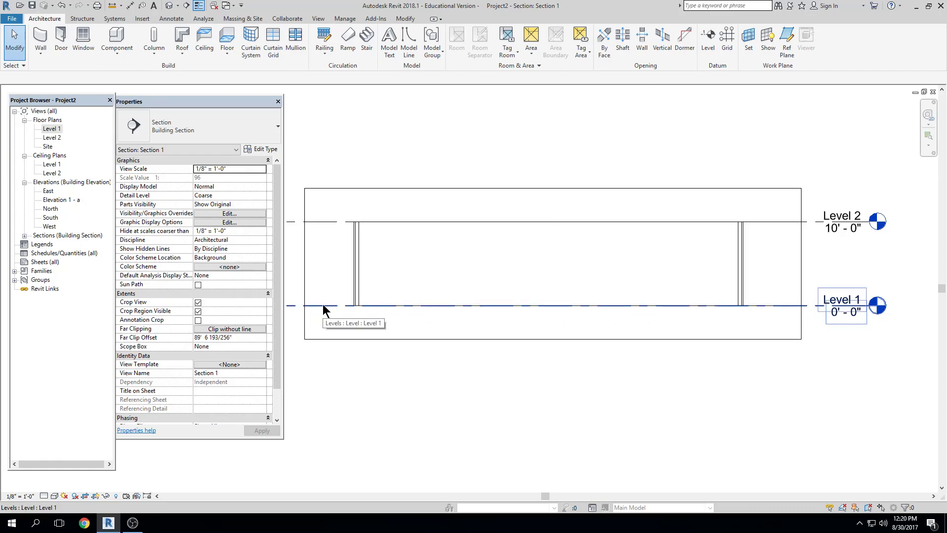
# Select the cut half of the circular wall in the section to highlight its full extent, and clear the selection
pyautogui.click(360, 279)
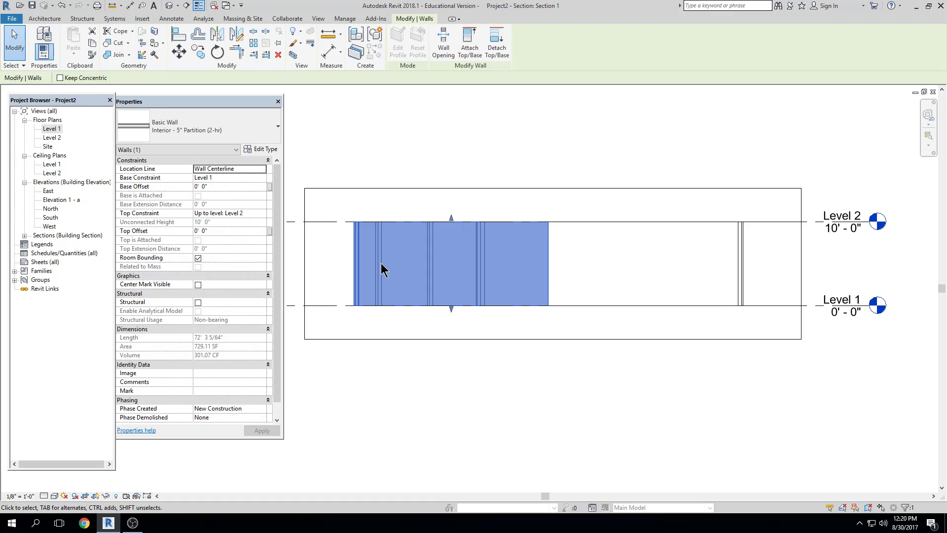
pyautogui.press('Delete')
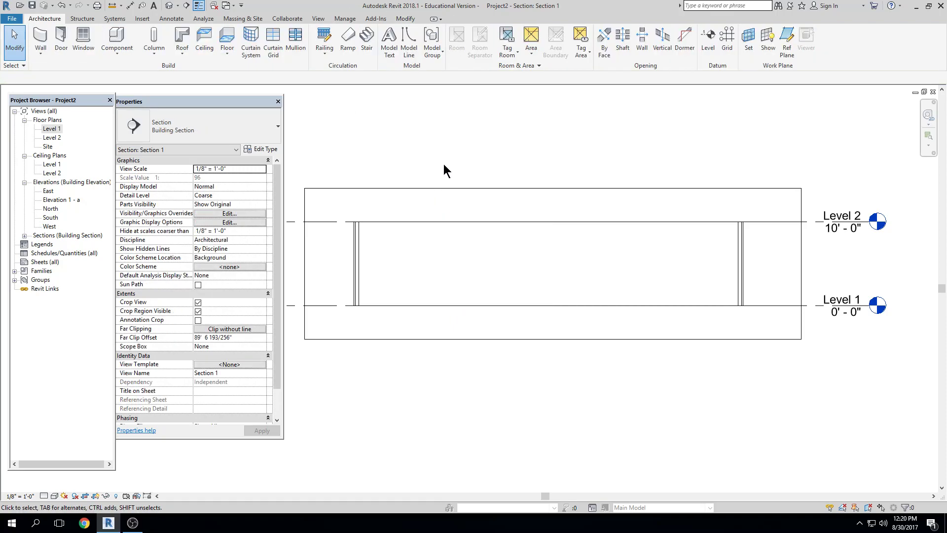
pyautogui.scroll(1, 445, 166)
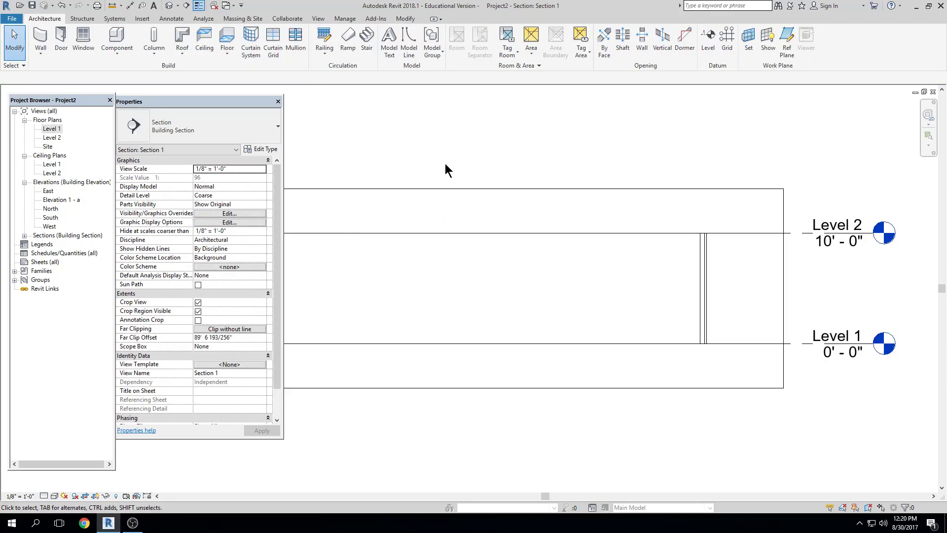
pyautogui.scroll(1, 446, 166)
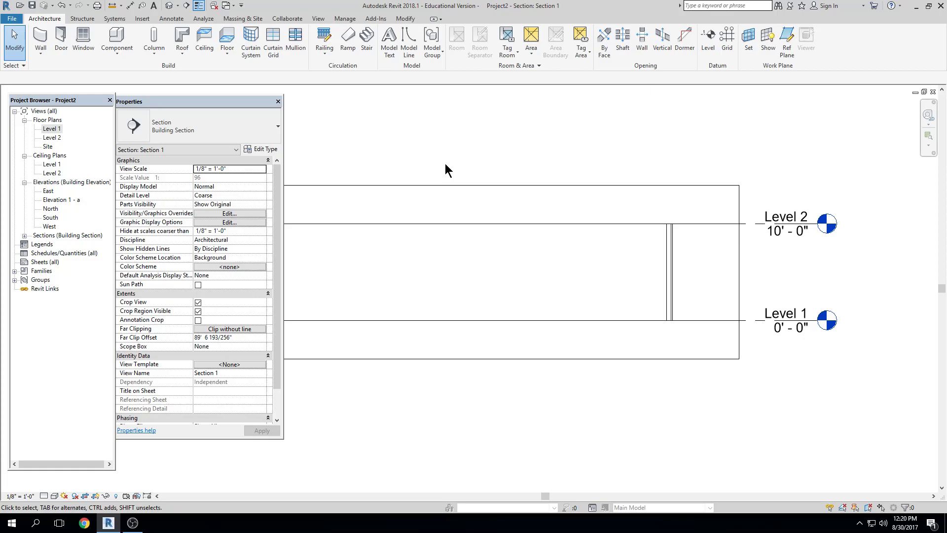